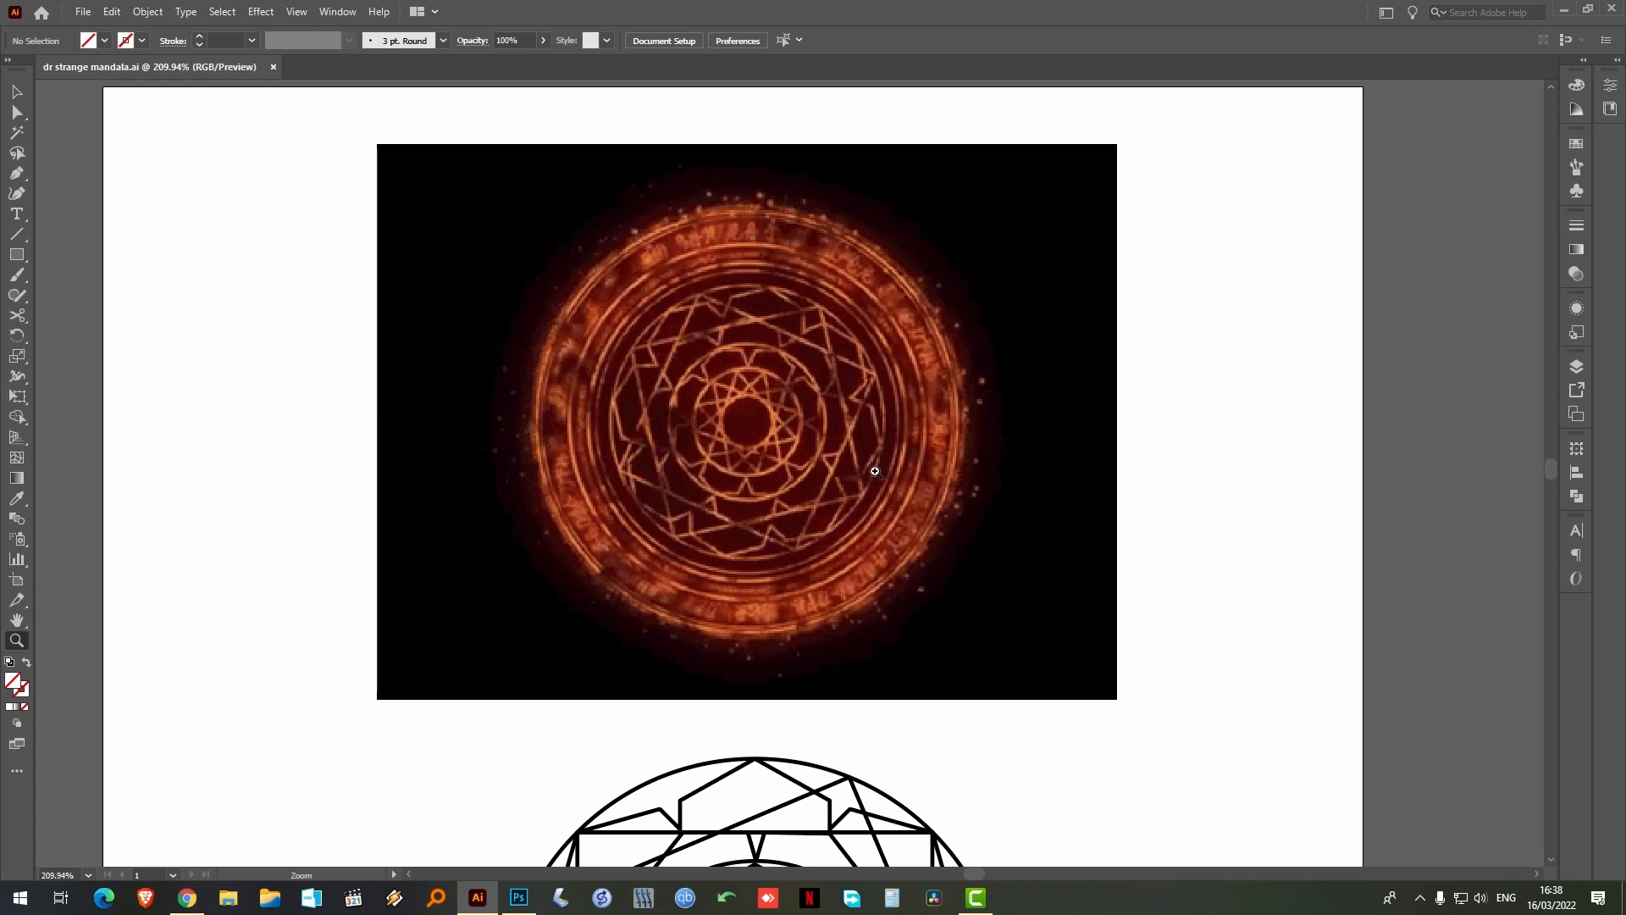
Examine the glowing reference mandala image and the line-art mandala drawn below it
left_click_drag(838, 523, 850, 123)
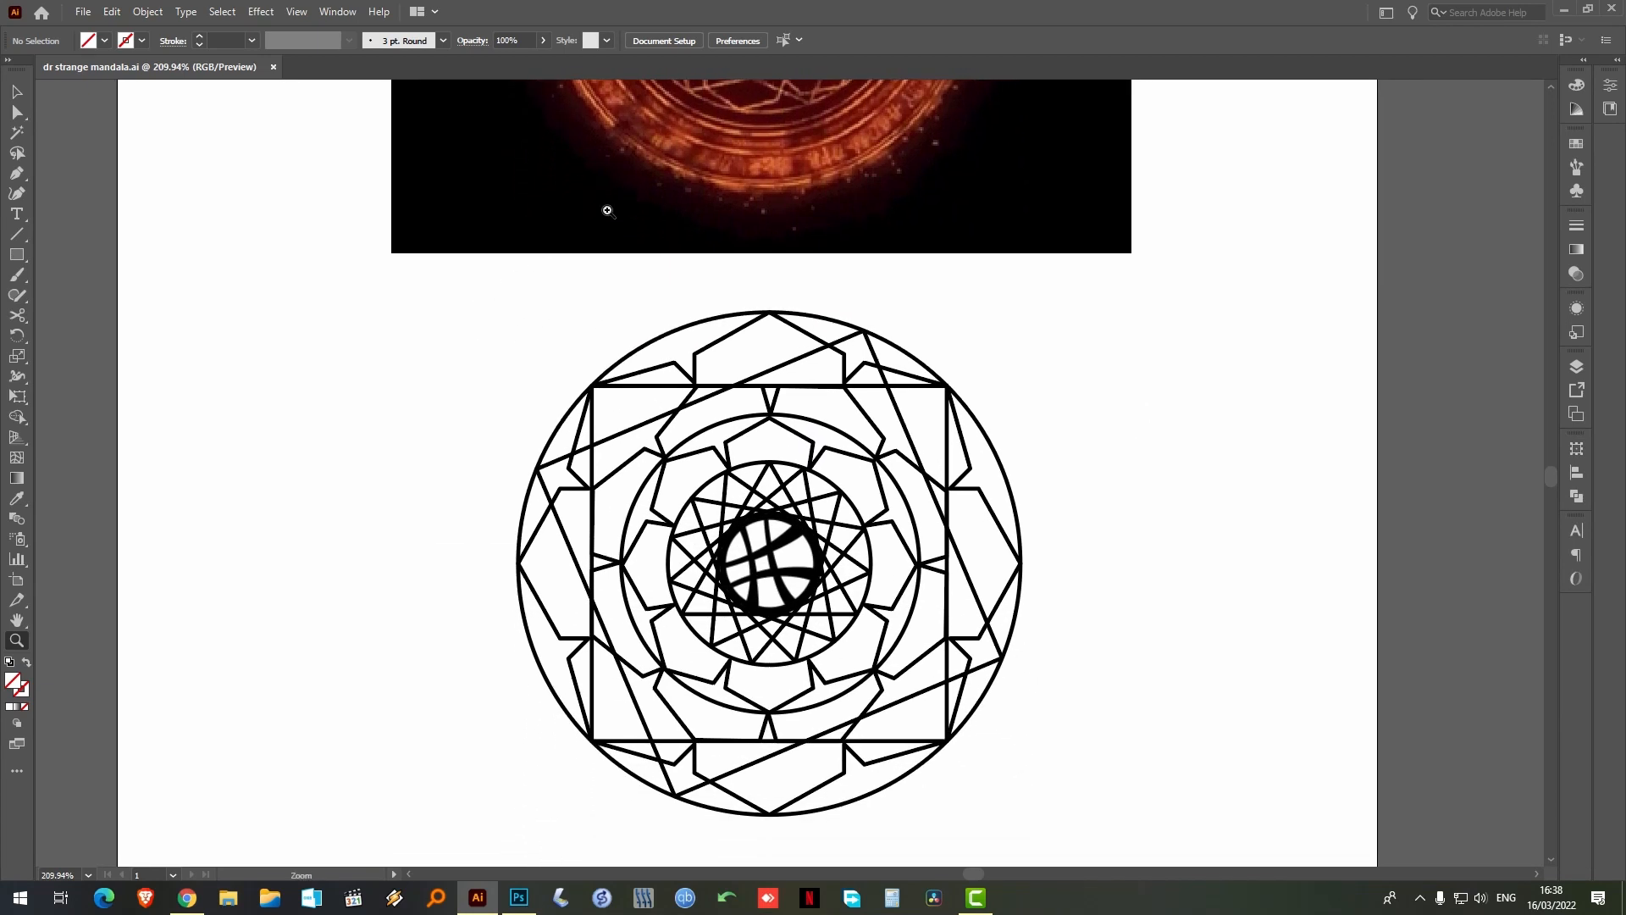
left_click_drag(687, 144, 677, 194)
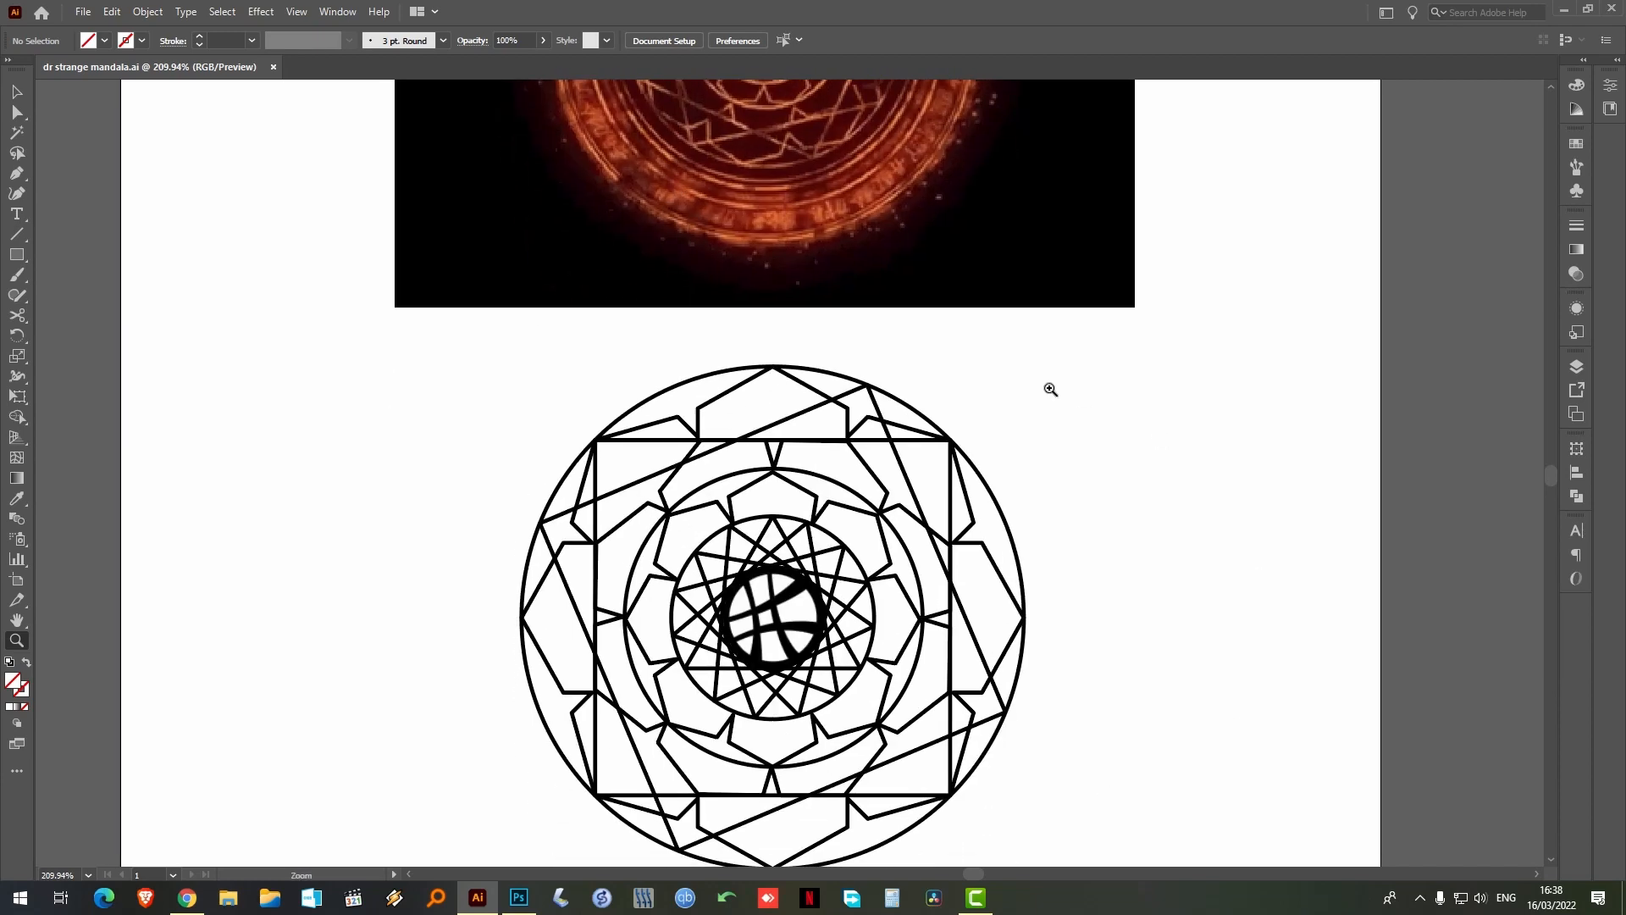
mouse_move(936, 176)
left_mouse_down()
mouse_move(951, 533)
mouse_move(939, 207)
left_mouse_up()
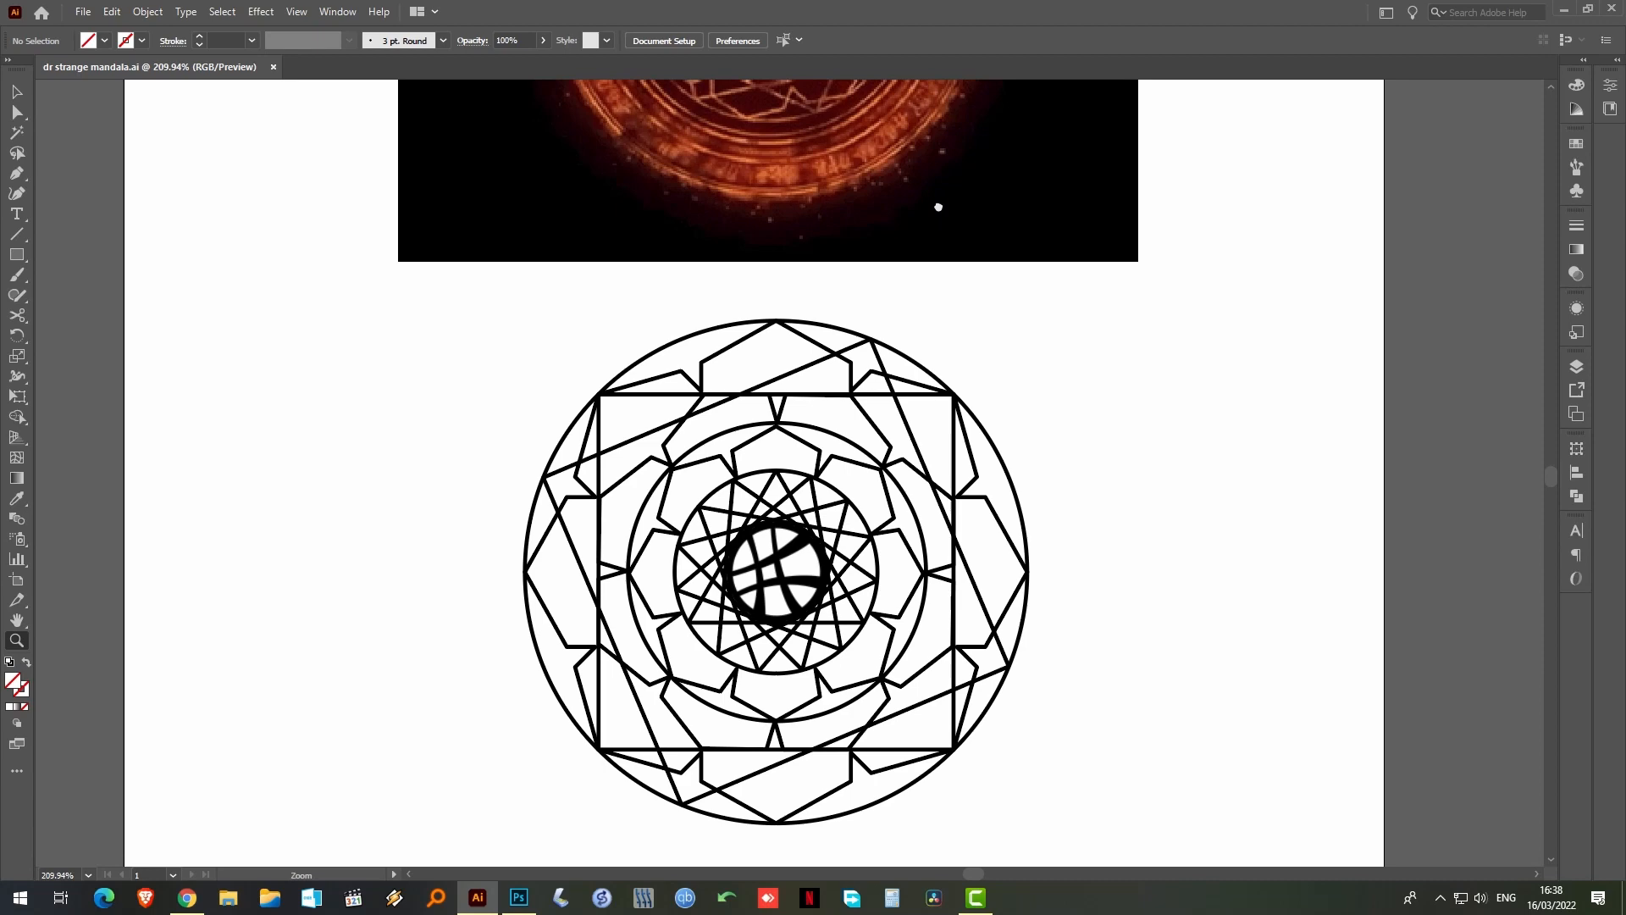
key("v")
left_click_drag(899, 144, 925, 454)
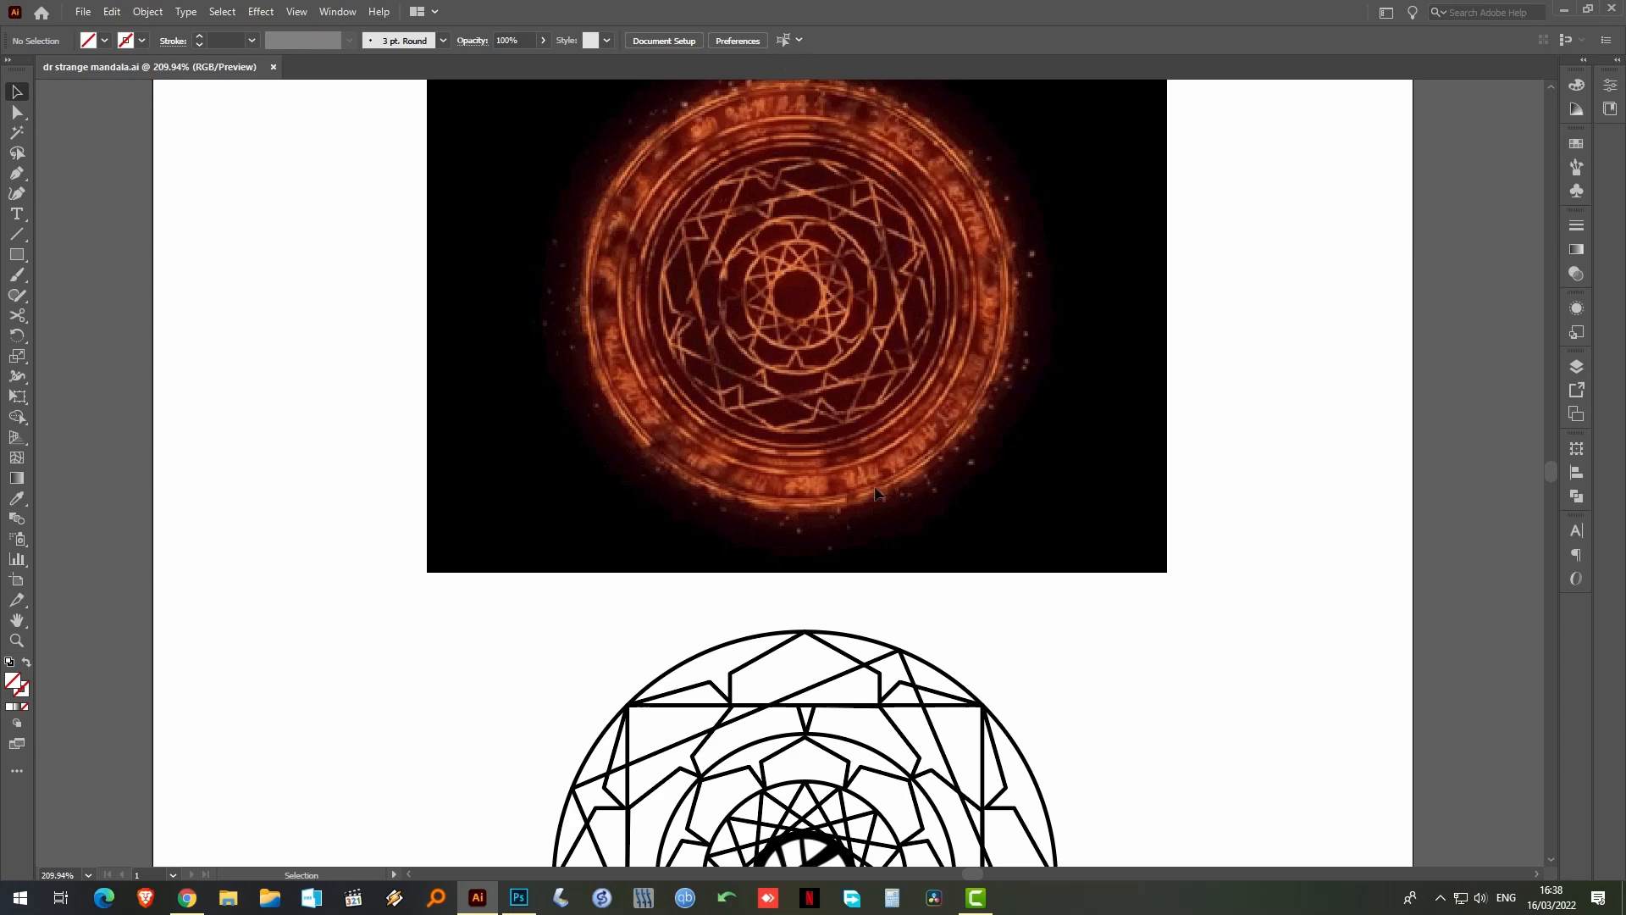
scroll(957, 241, "down", 5)
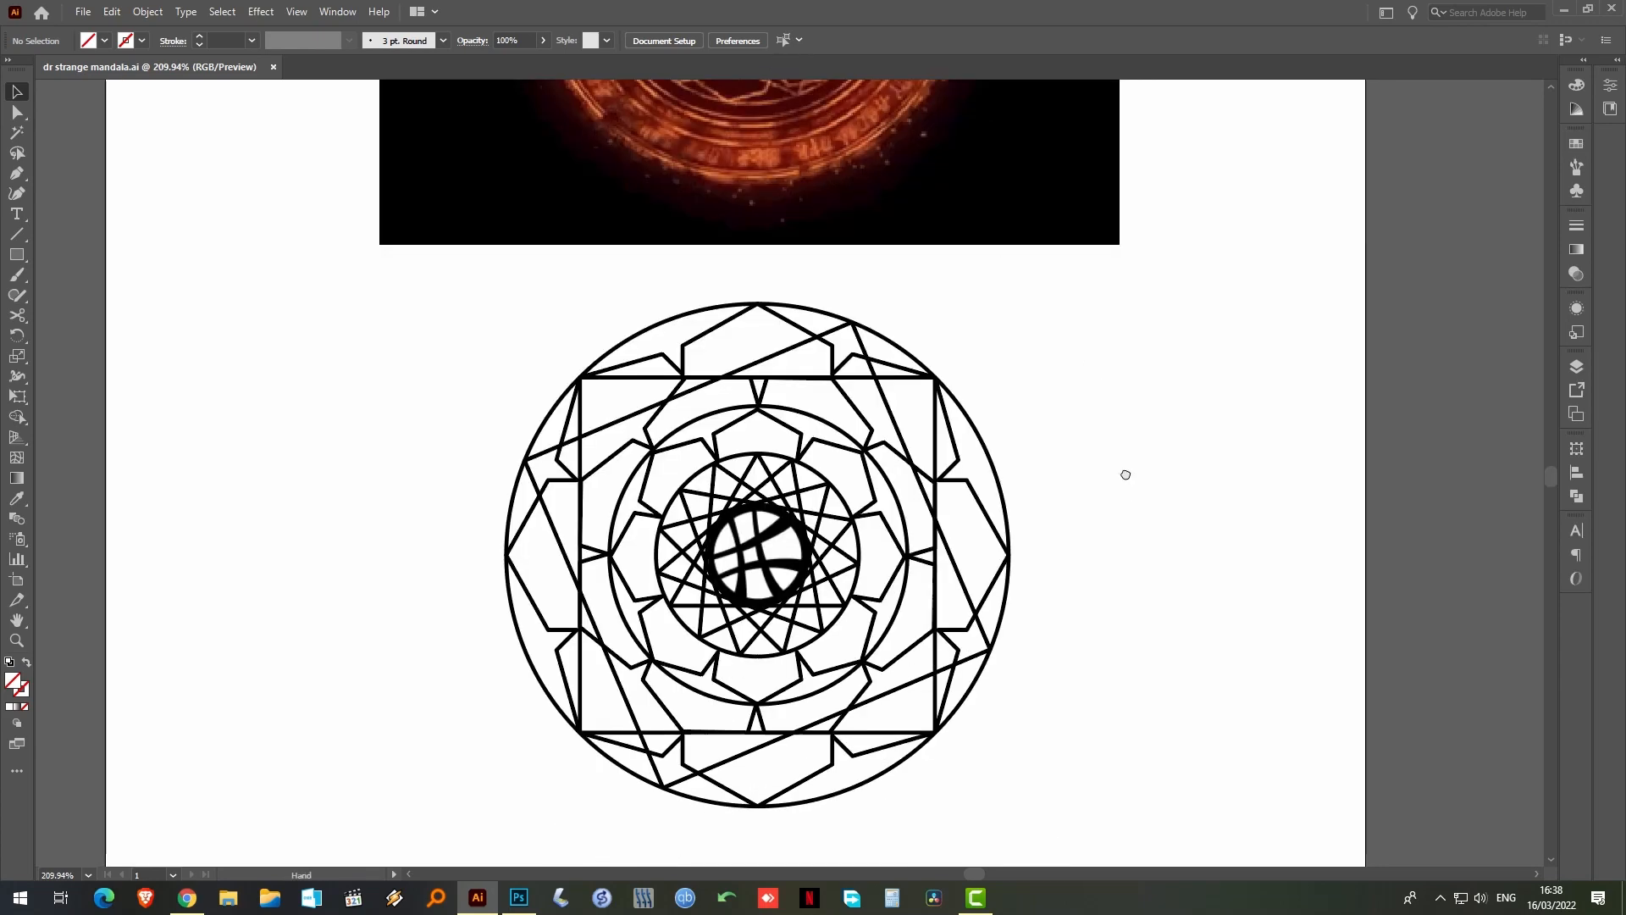
scroll(1101, 466, "down", 1)
Move the mandala's outer ring and its square layer apart to expose the inner circle, and undo both moves
left_click(1012, 464)
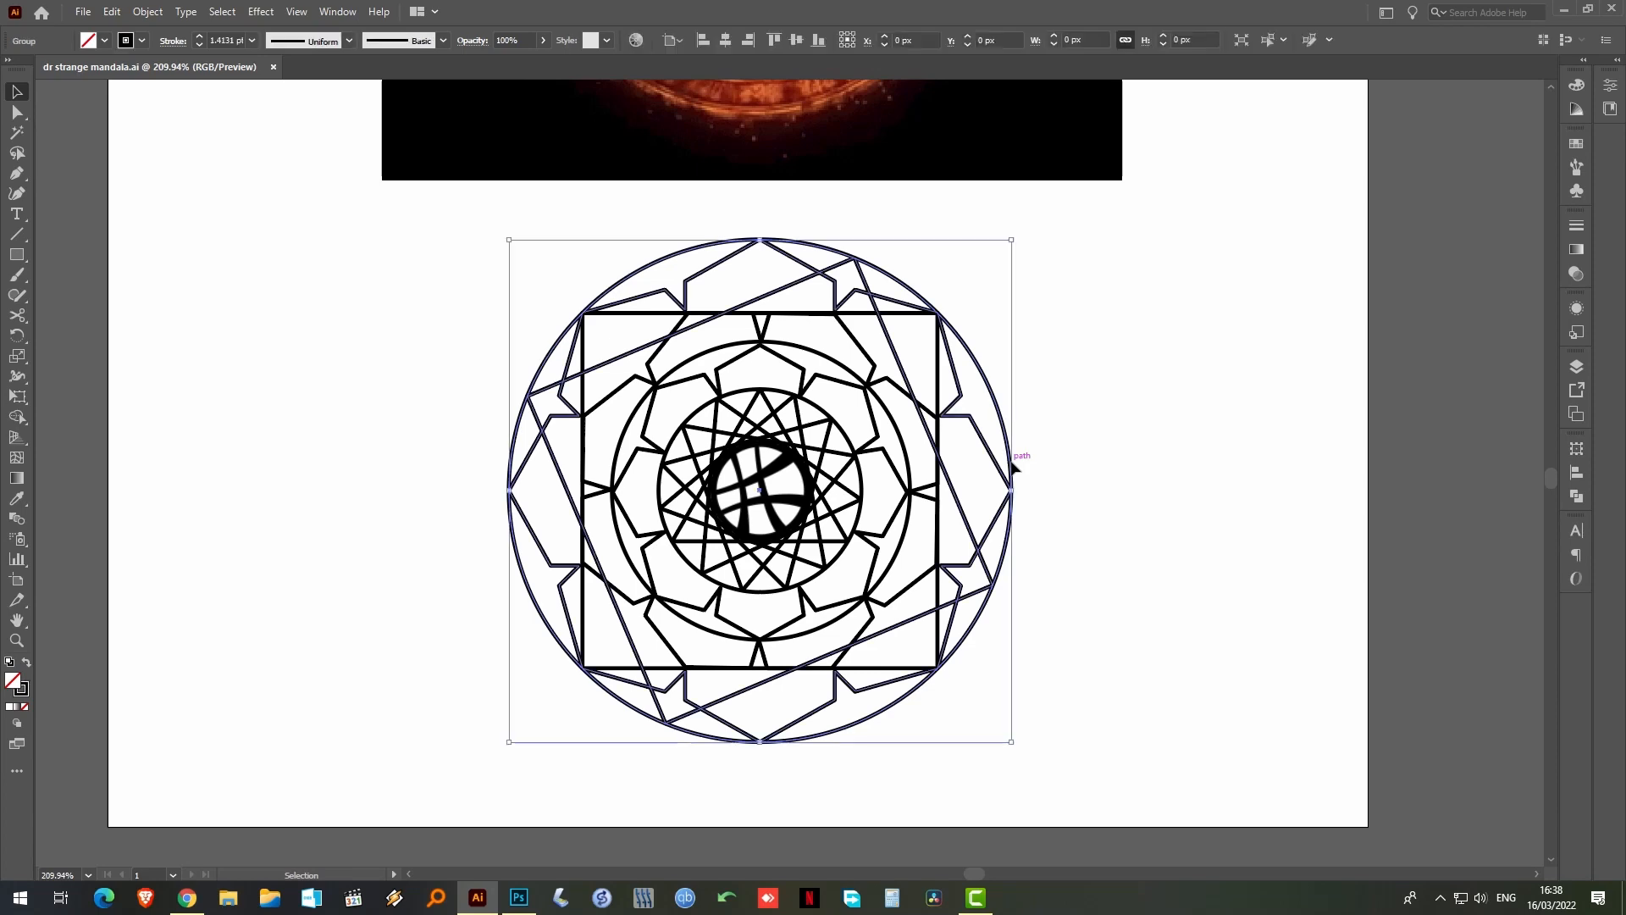
left_click_drag(1012, 464, 1504, 489)
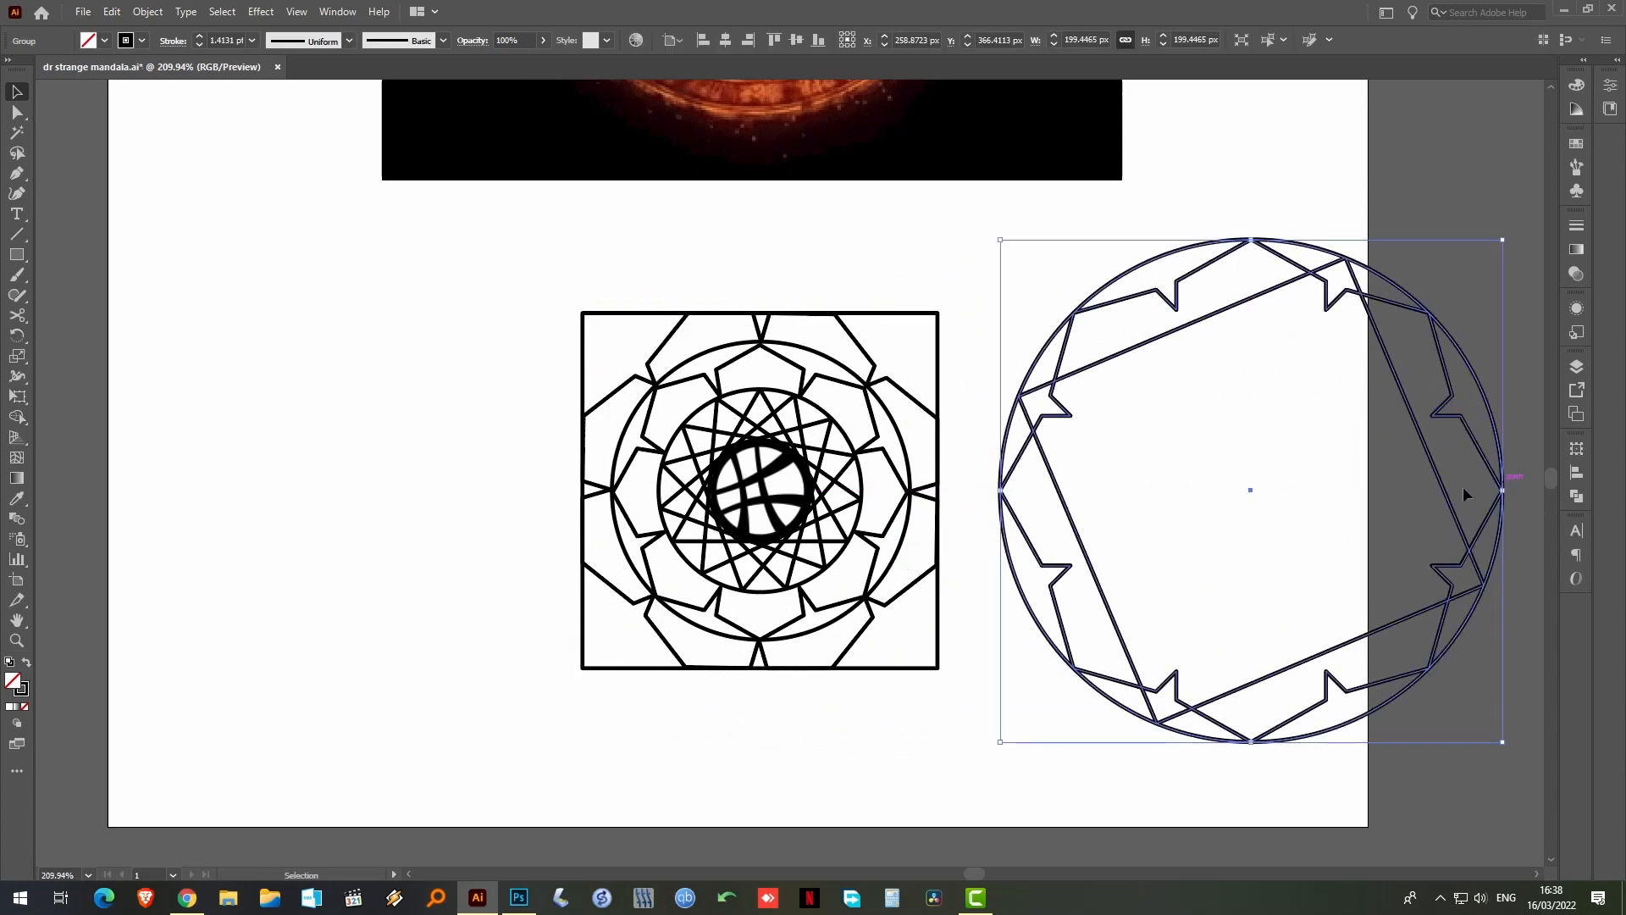
left_click_drag(934, 372, 491, 372)
left_click_drag(600, 373, 857, 652)
left_click(872, 682)
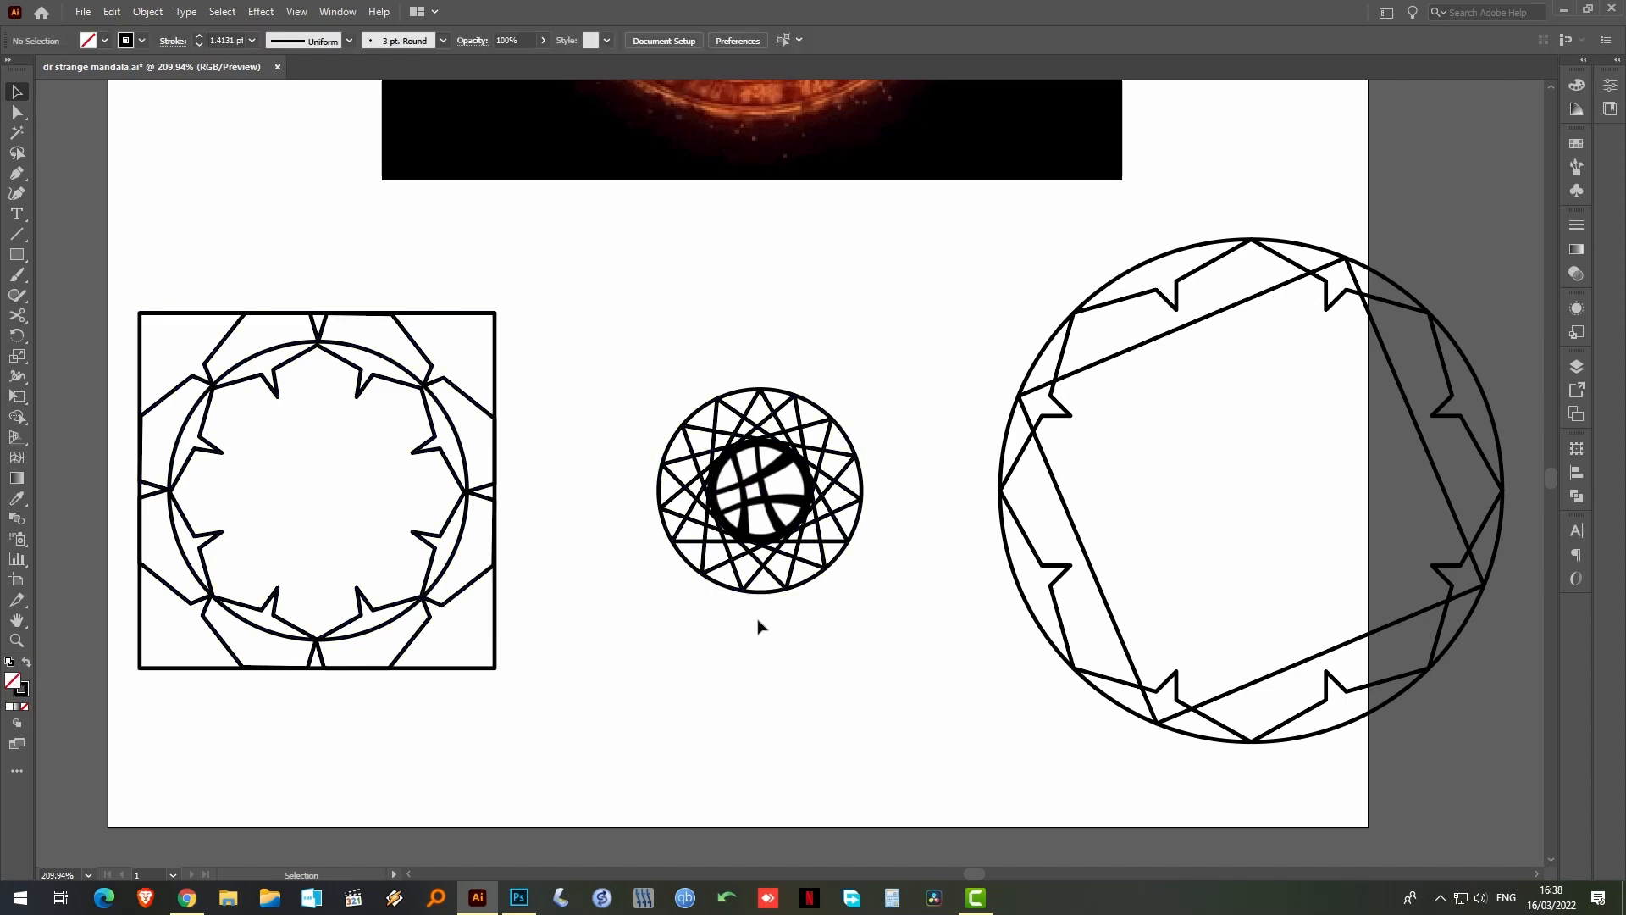
key("ctrl+z")
key("ctrl+z")
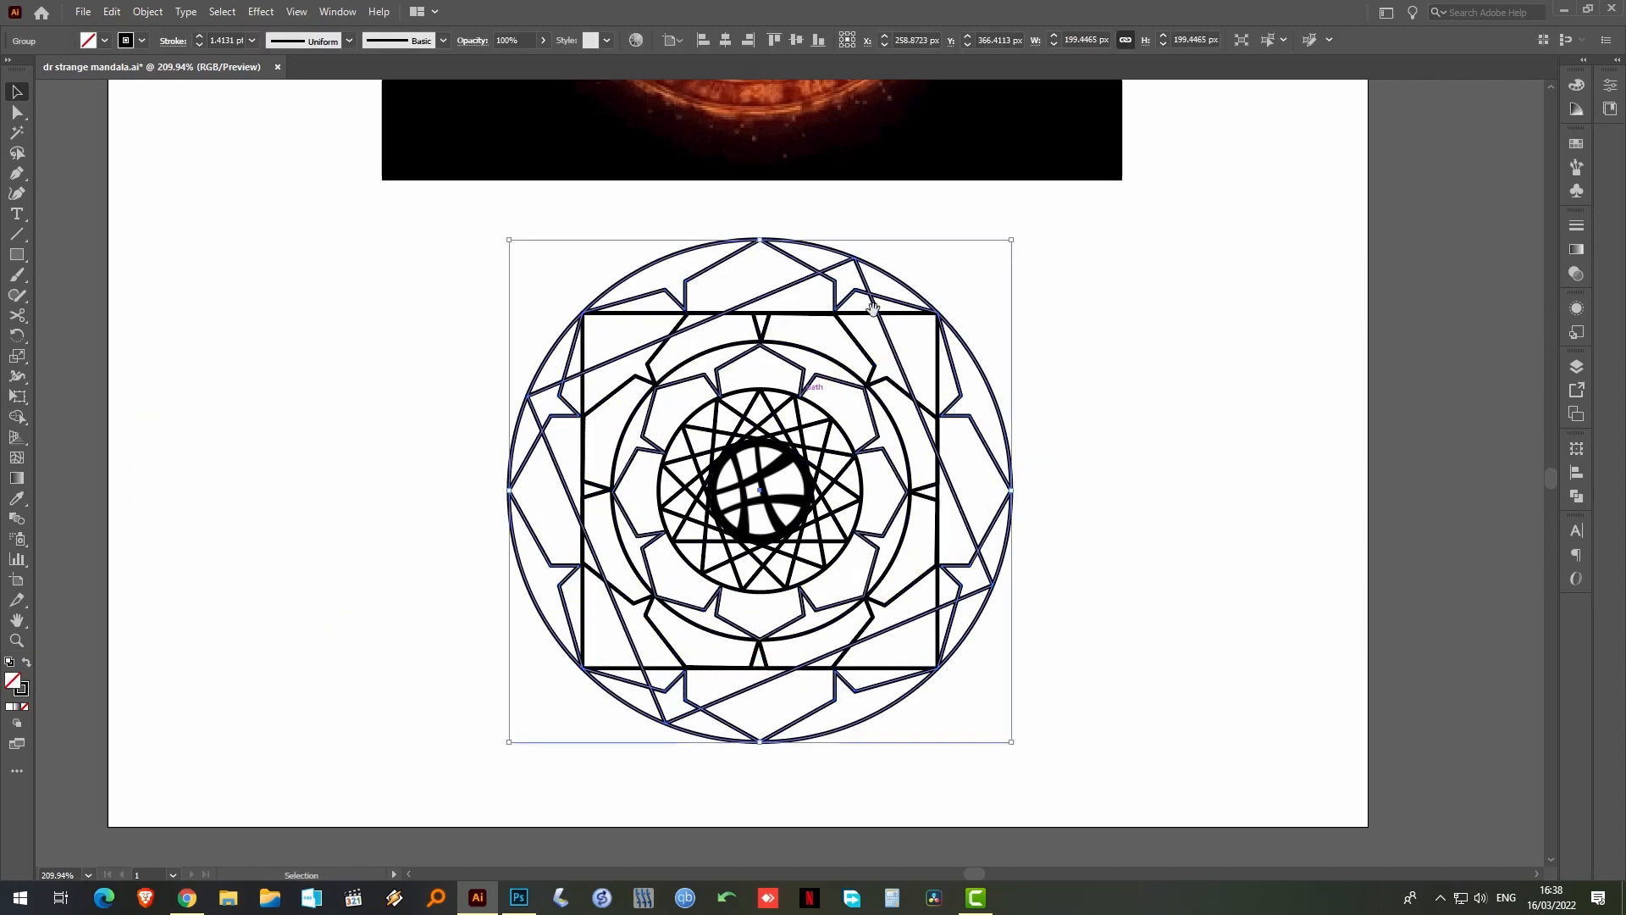
scroll(873, 308, "up", 5)
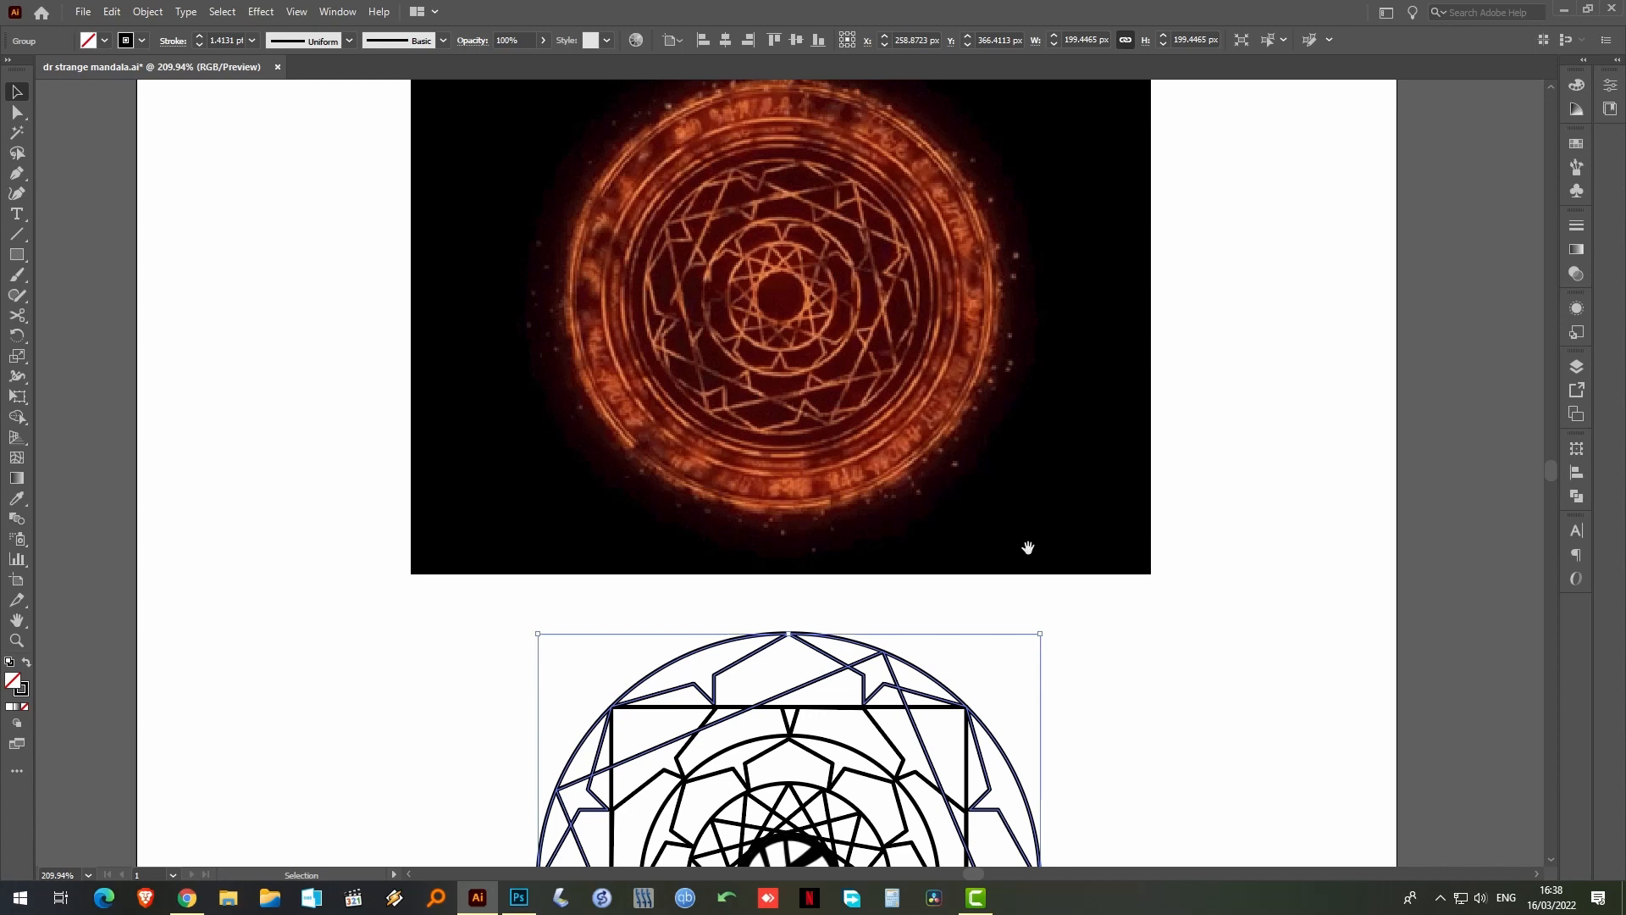
scroll(1027, 548, "down", 3)
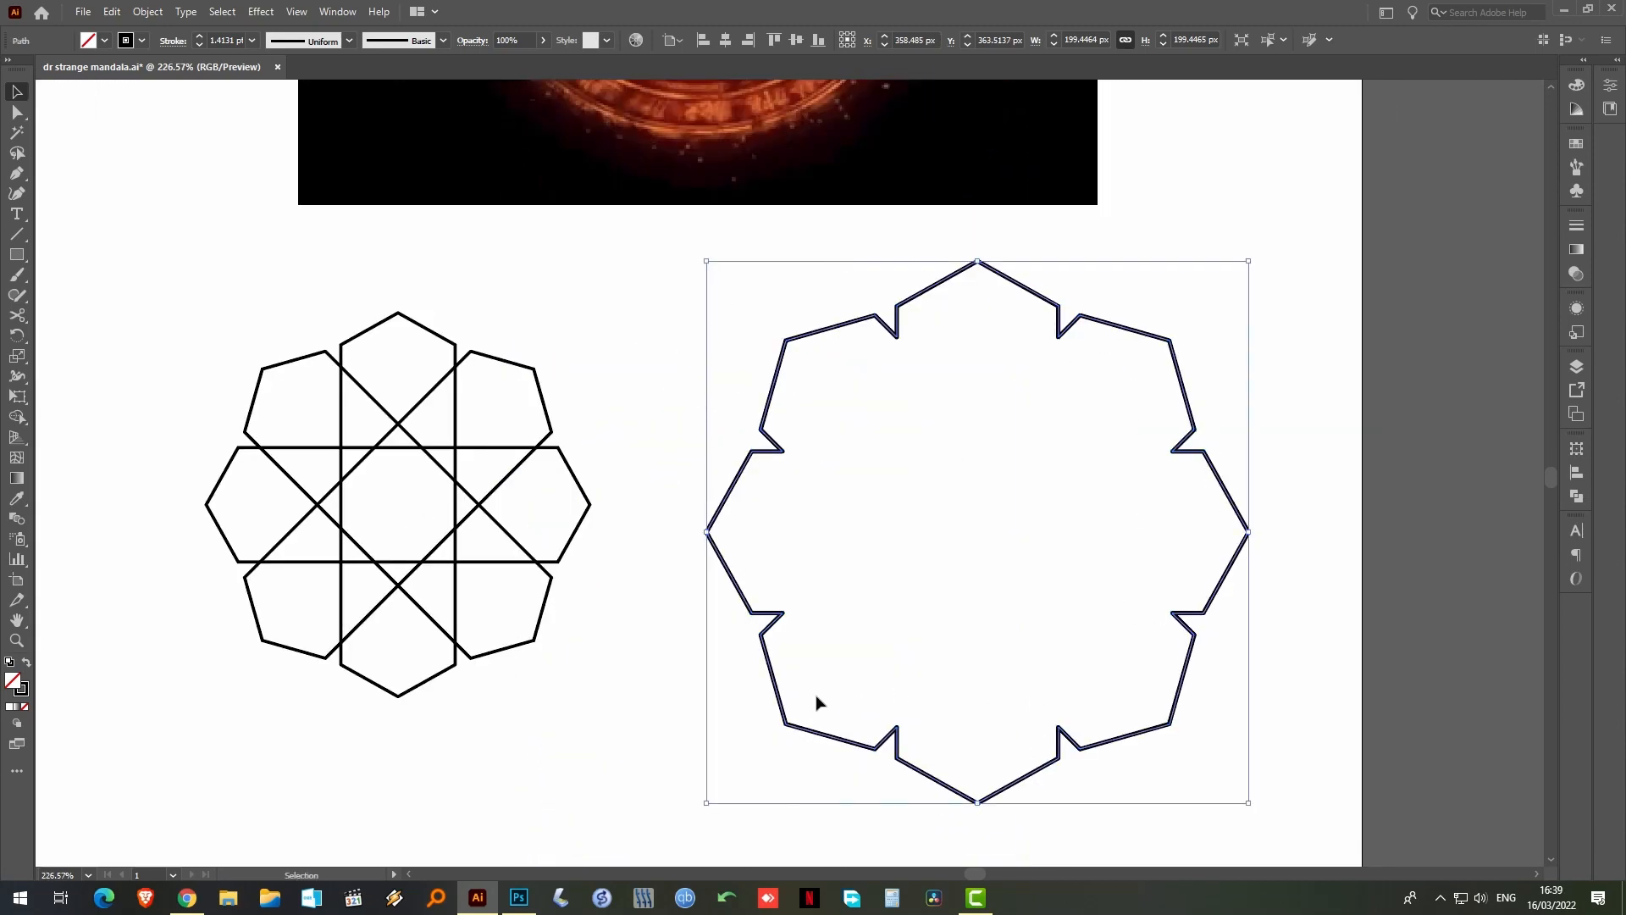
left_click(663, 450)
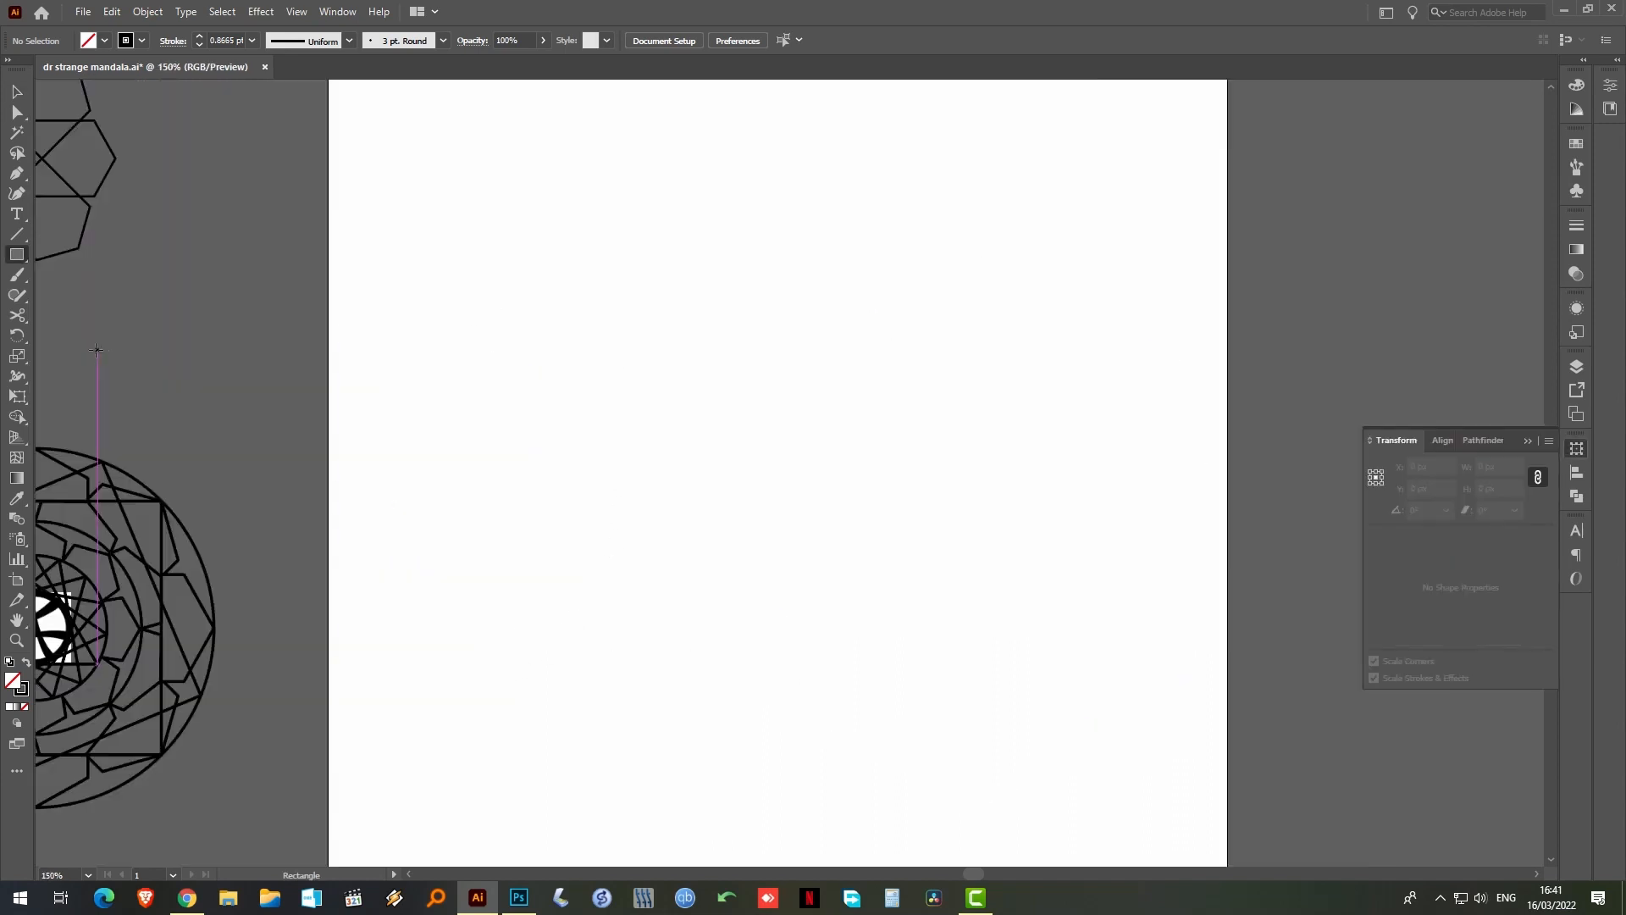
Draw a tall rectangle on the blank artboard and, with proportions unlinked, size it to 42 px wide and 120 px high
left_click_drag(643, 360, 720, 539)
key("v")
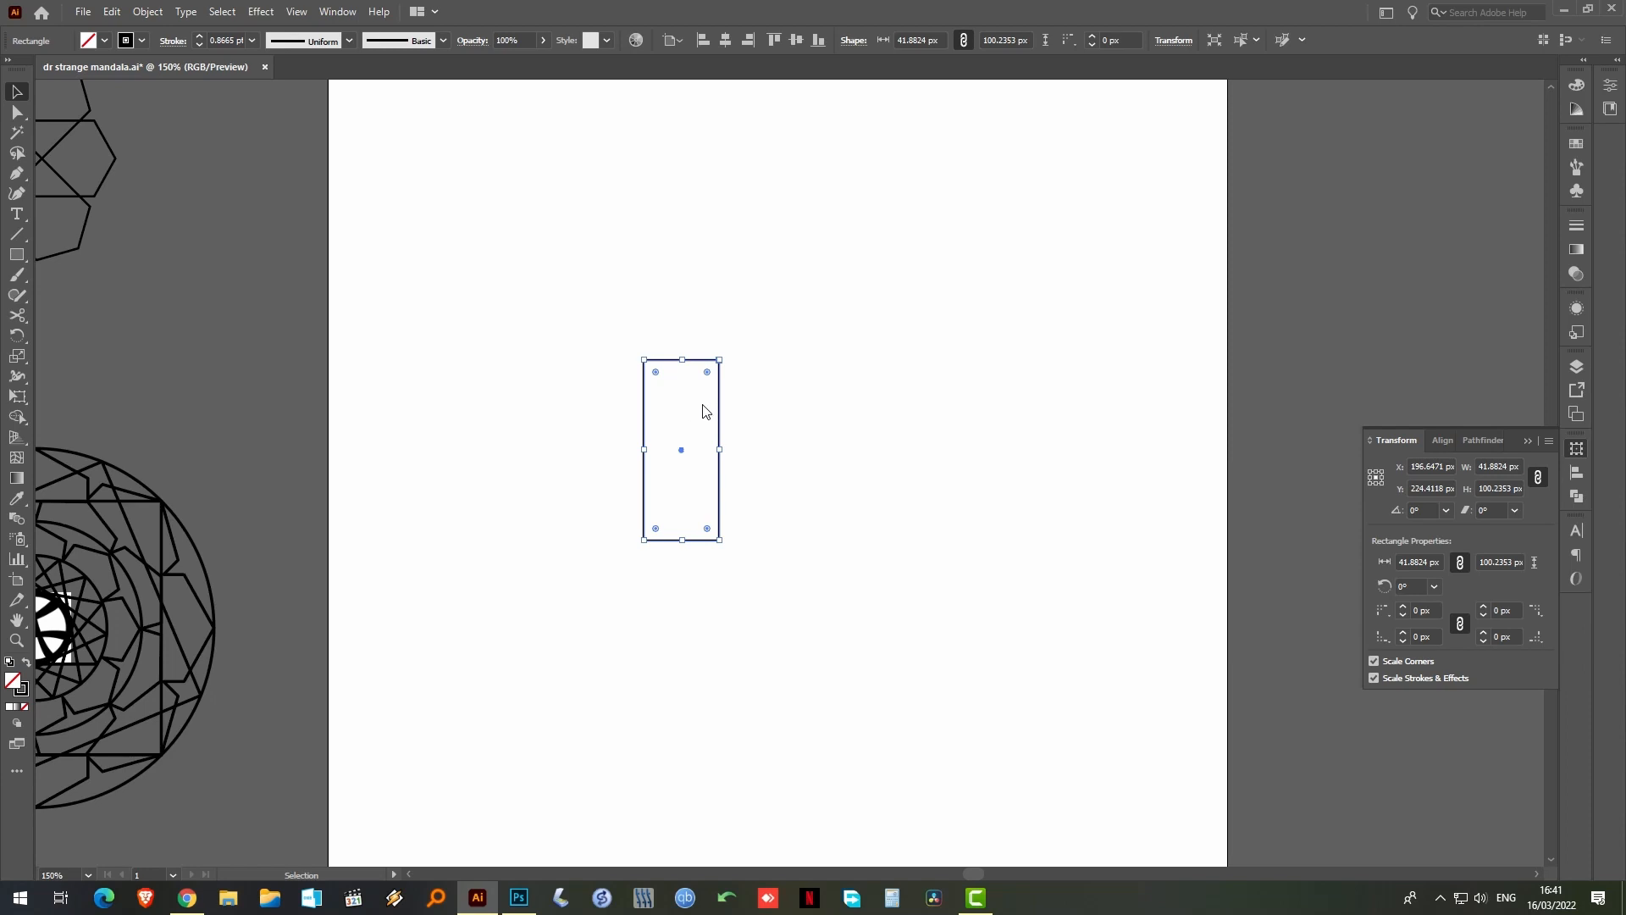
left_click(1539, 481)
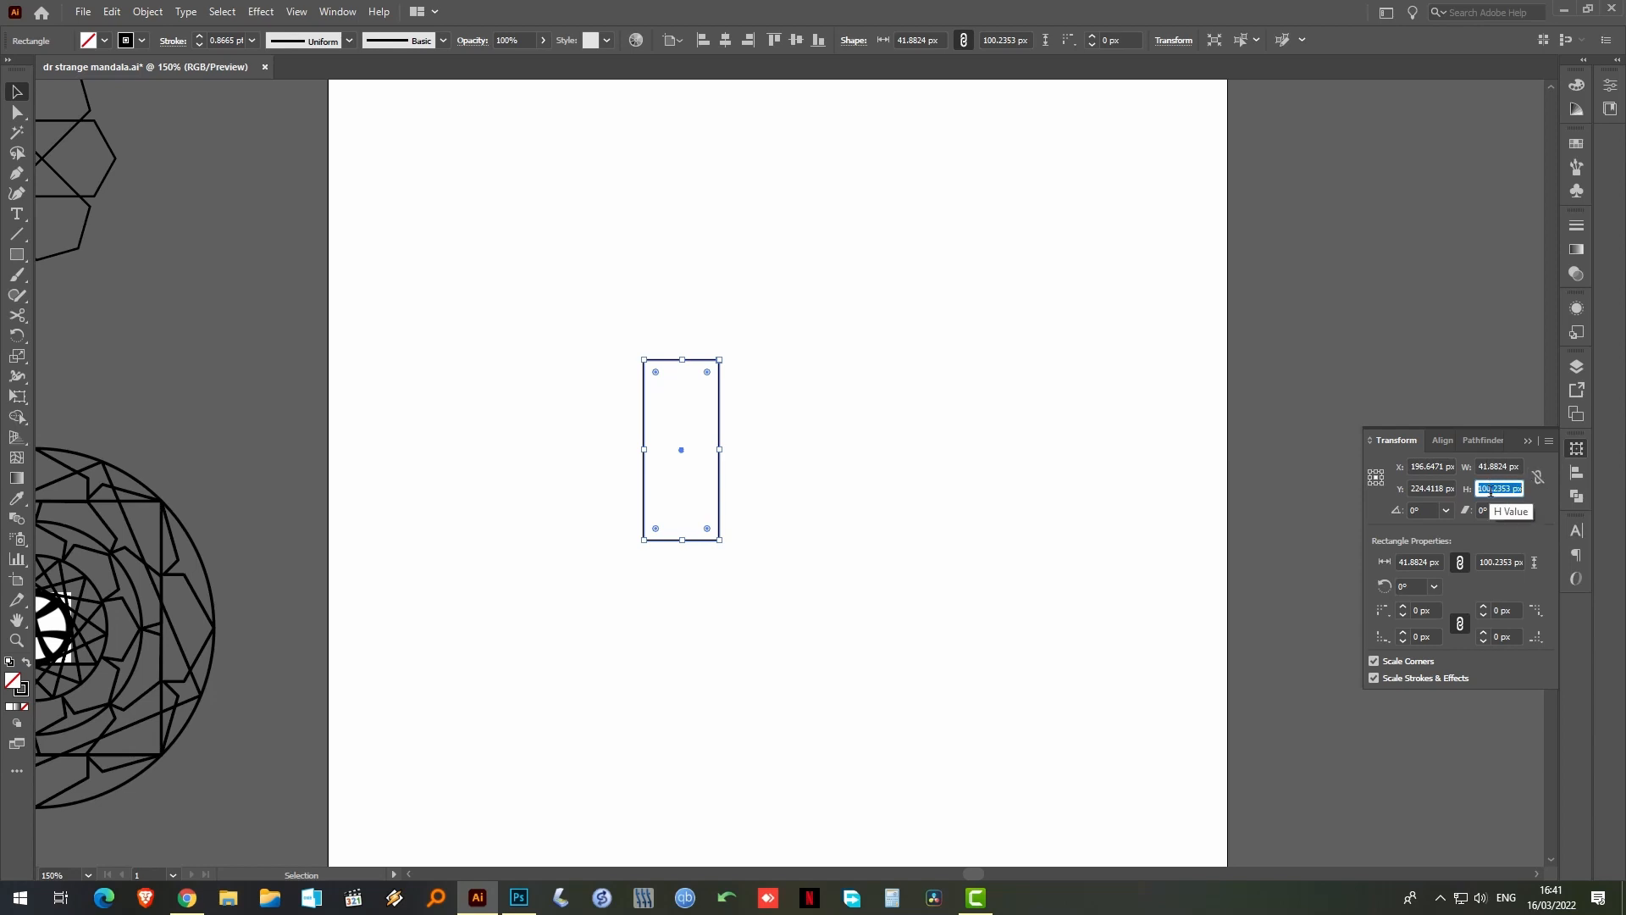
left_click(1497, 467)
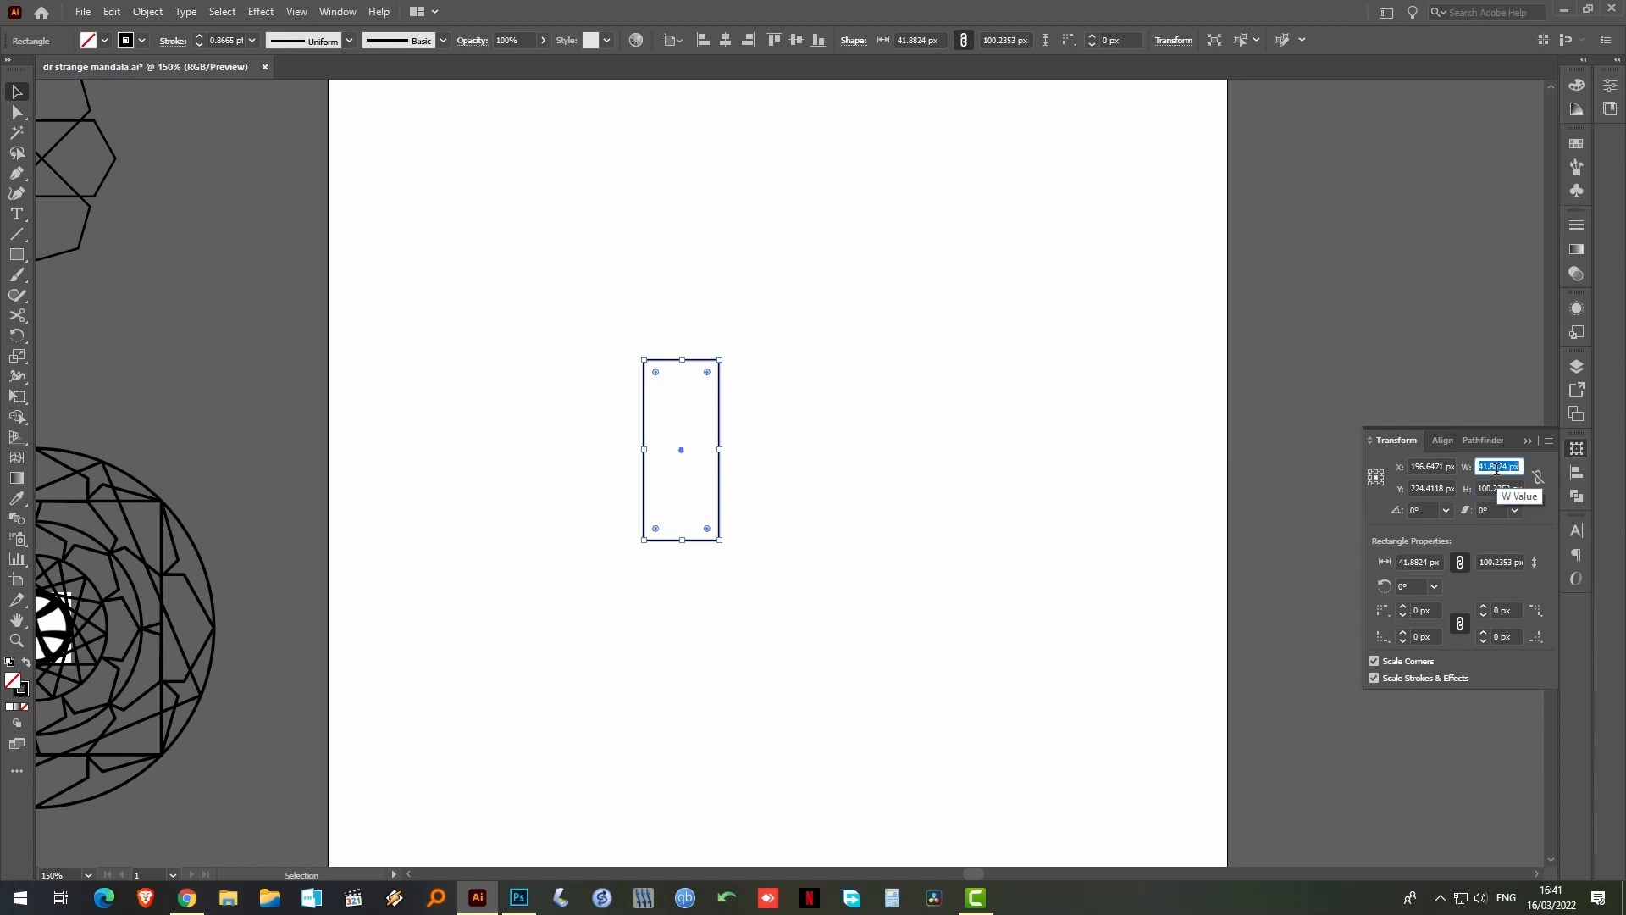
type("42")
left_click(1497, 488)
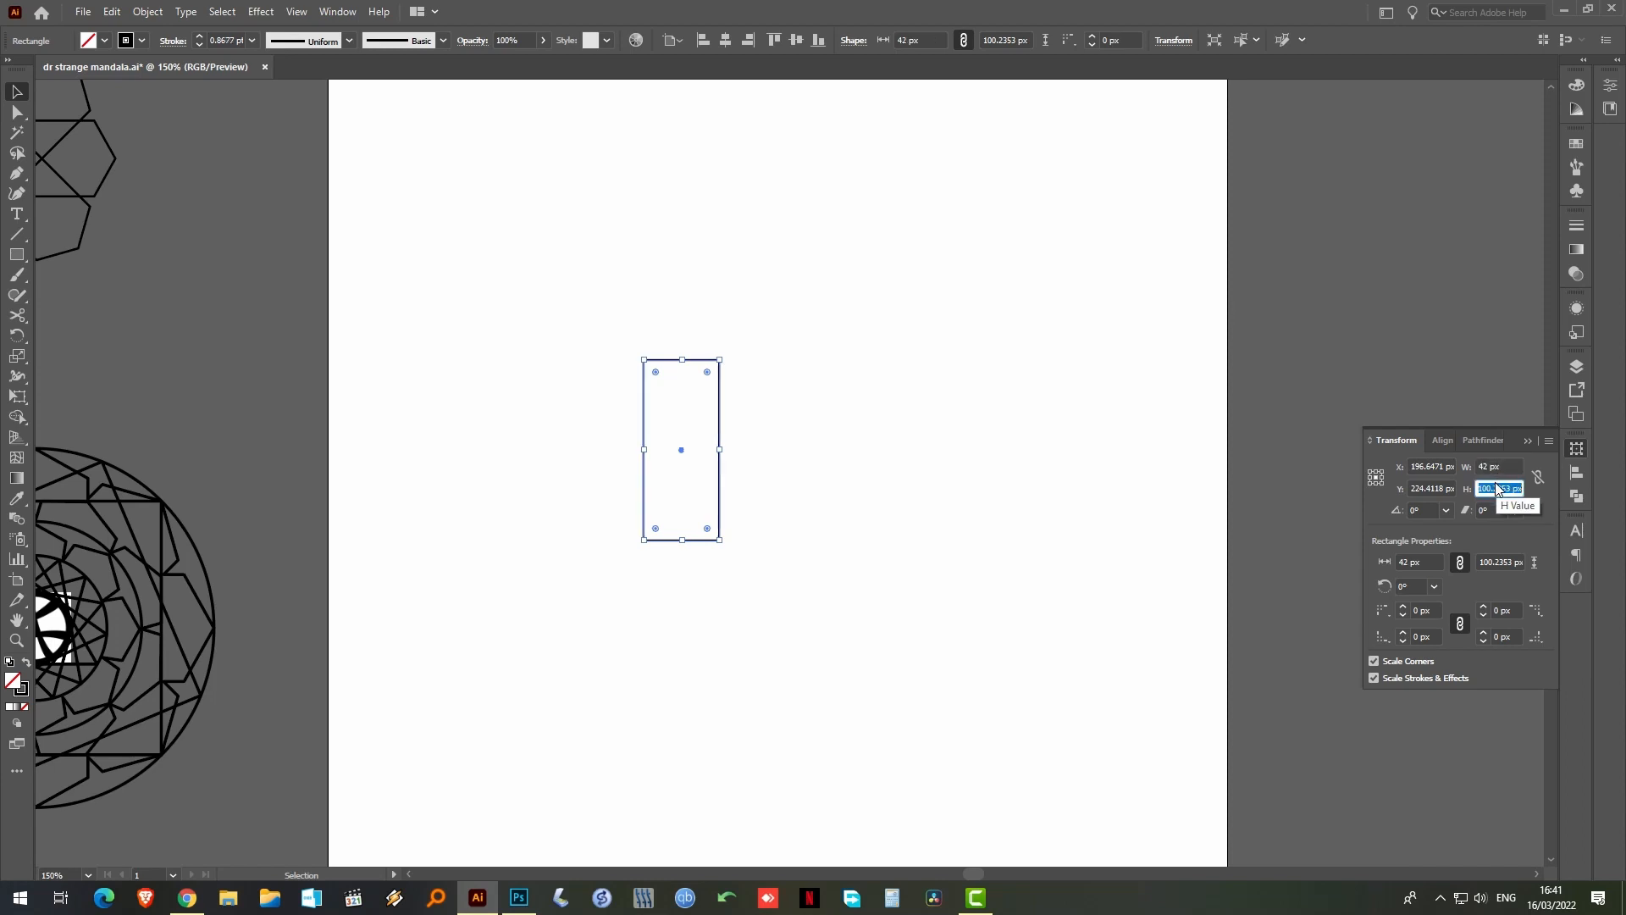
type("120")
key("Return")
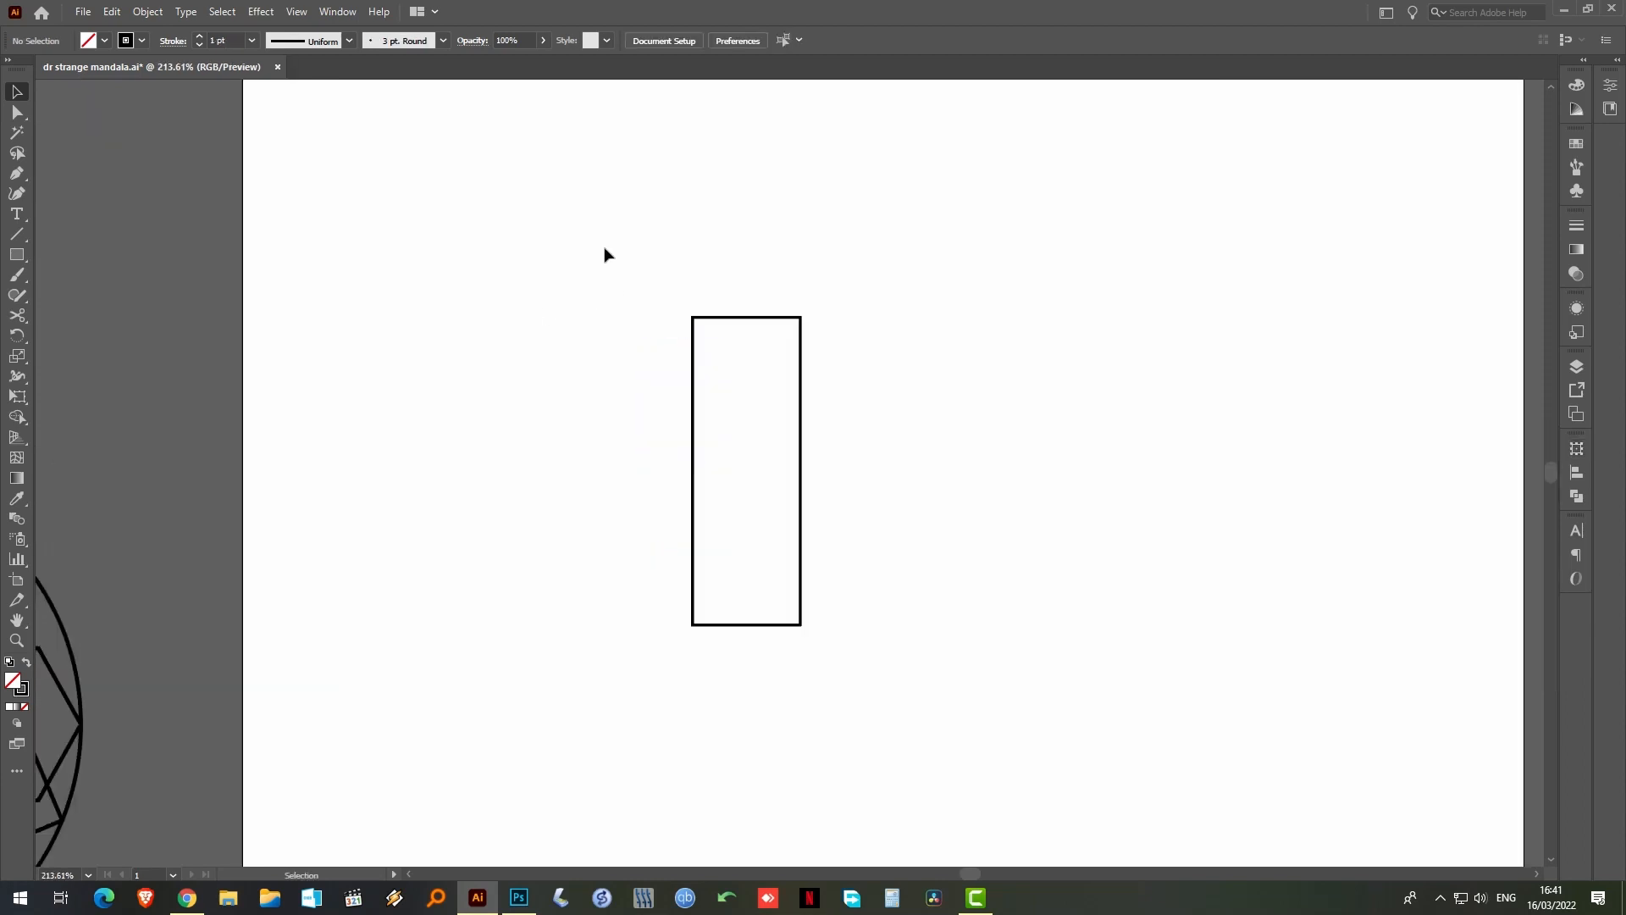
left_click_drag(299, 166, 876, 515)
left_click_drag(391, 250, 767, 272)
left_click_drag(1248, 582, 1004, 339)
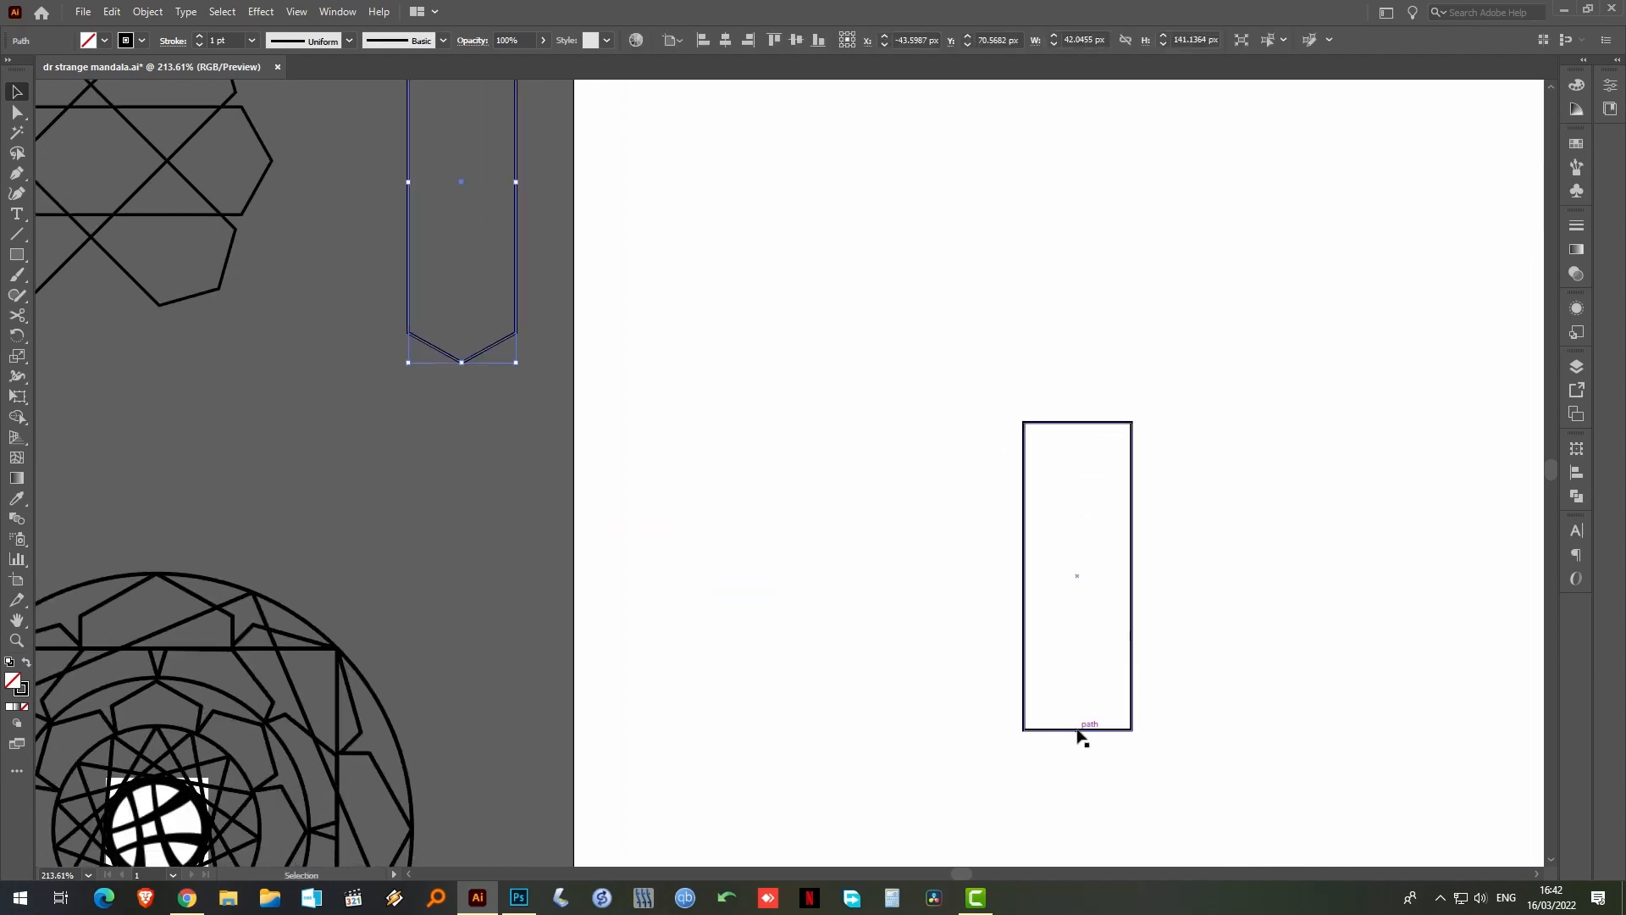
key("p")
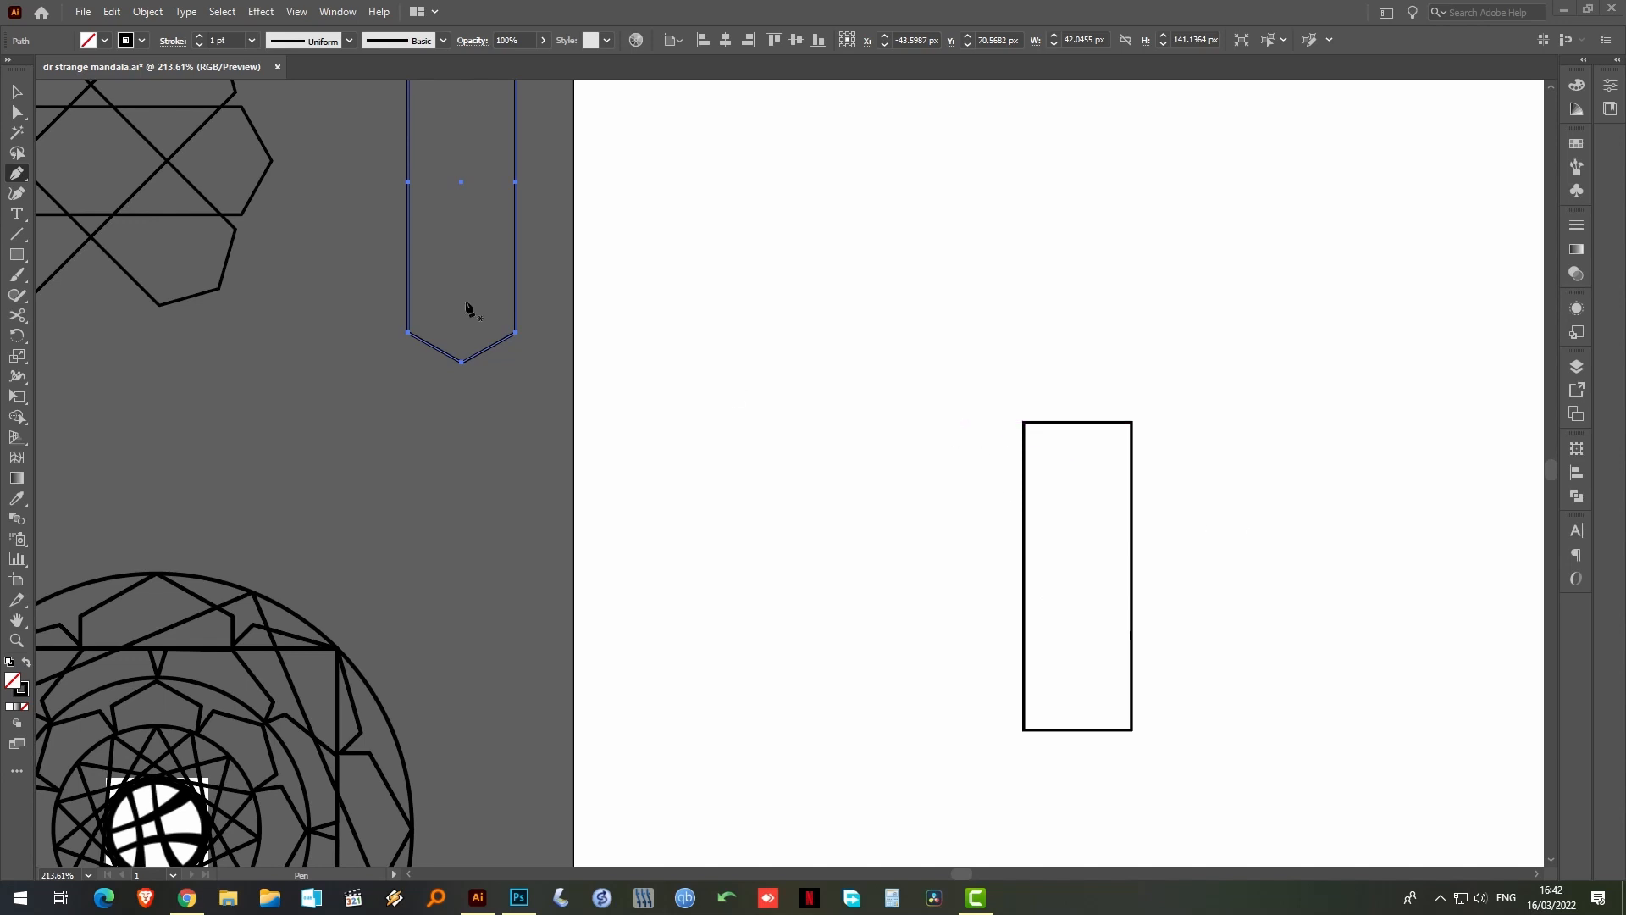
key("v")
Add anchor points at the midpoints of all sides of the 42 by 120 px rectangle
left_click_drag(1207, 694, 1245, 773)
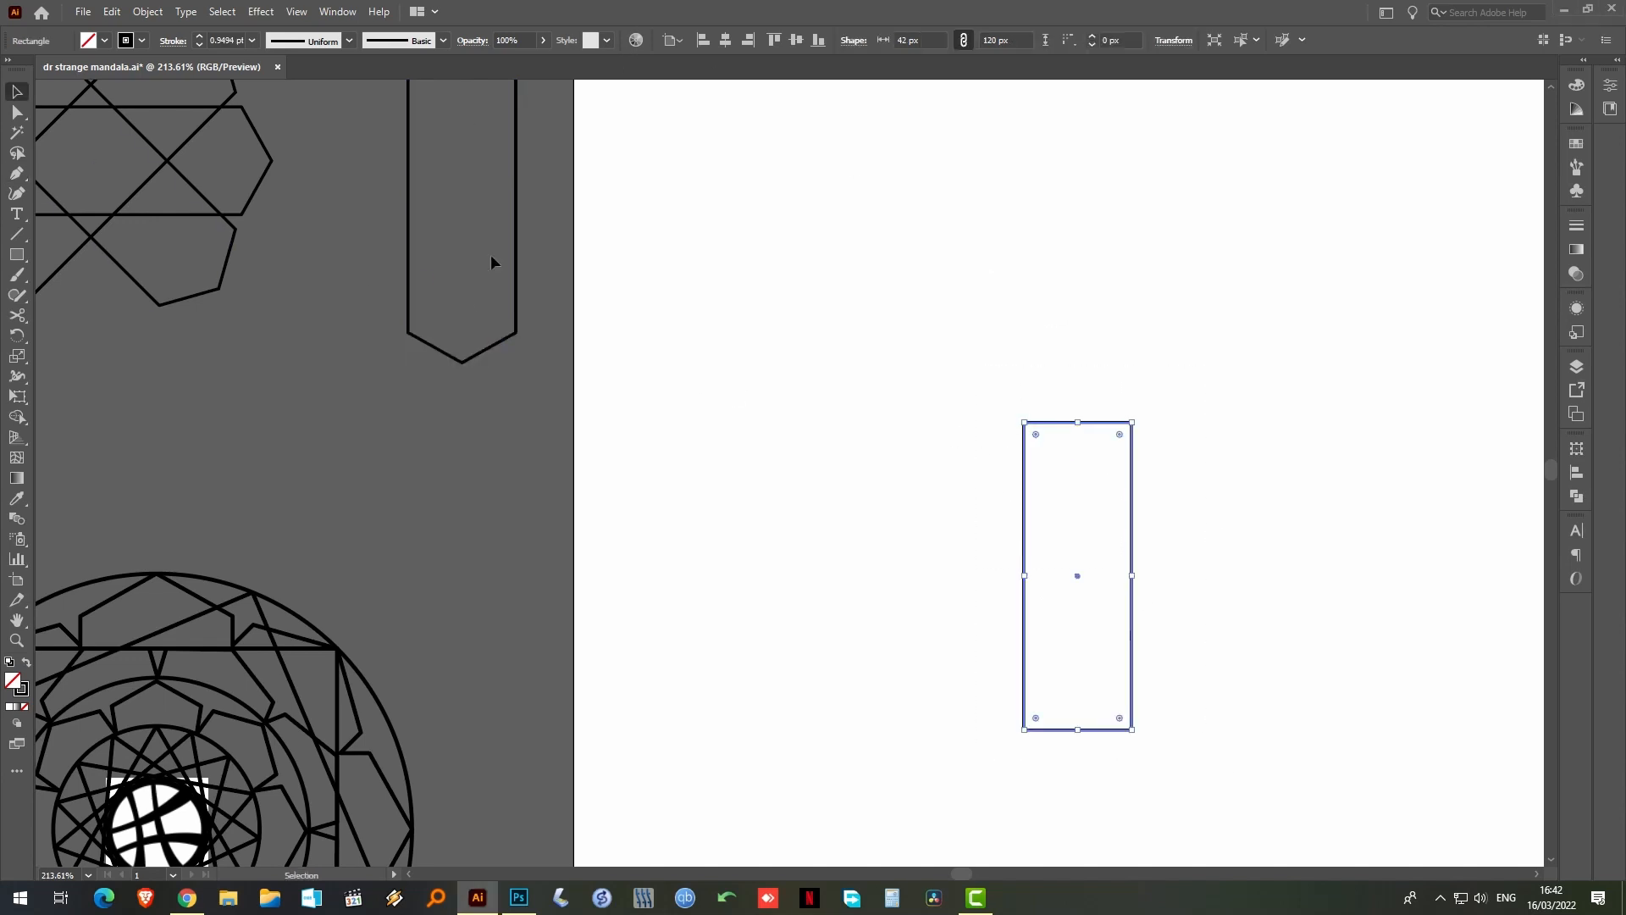
left_click(149, 11)
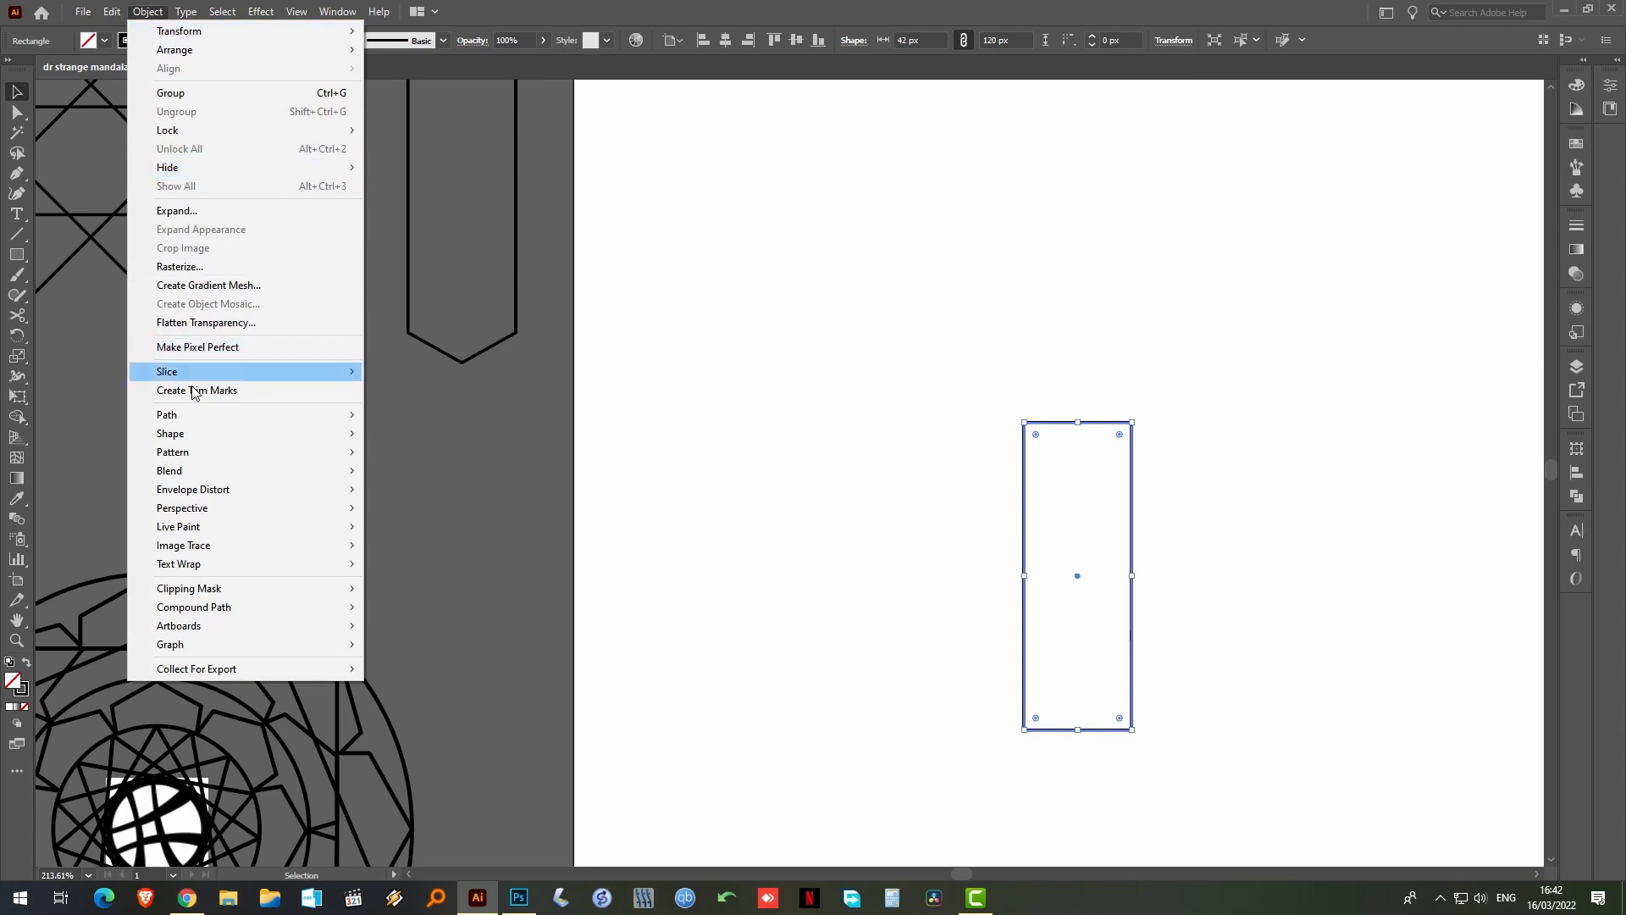
mouse_move(213, 422)
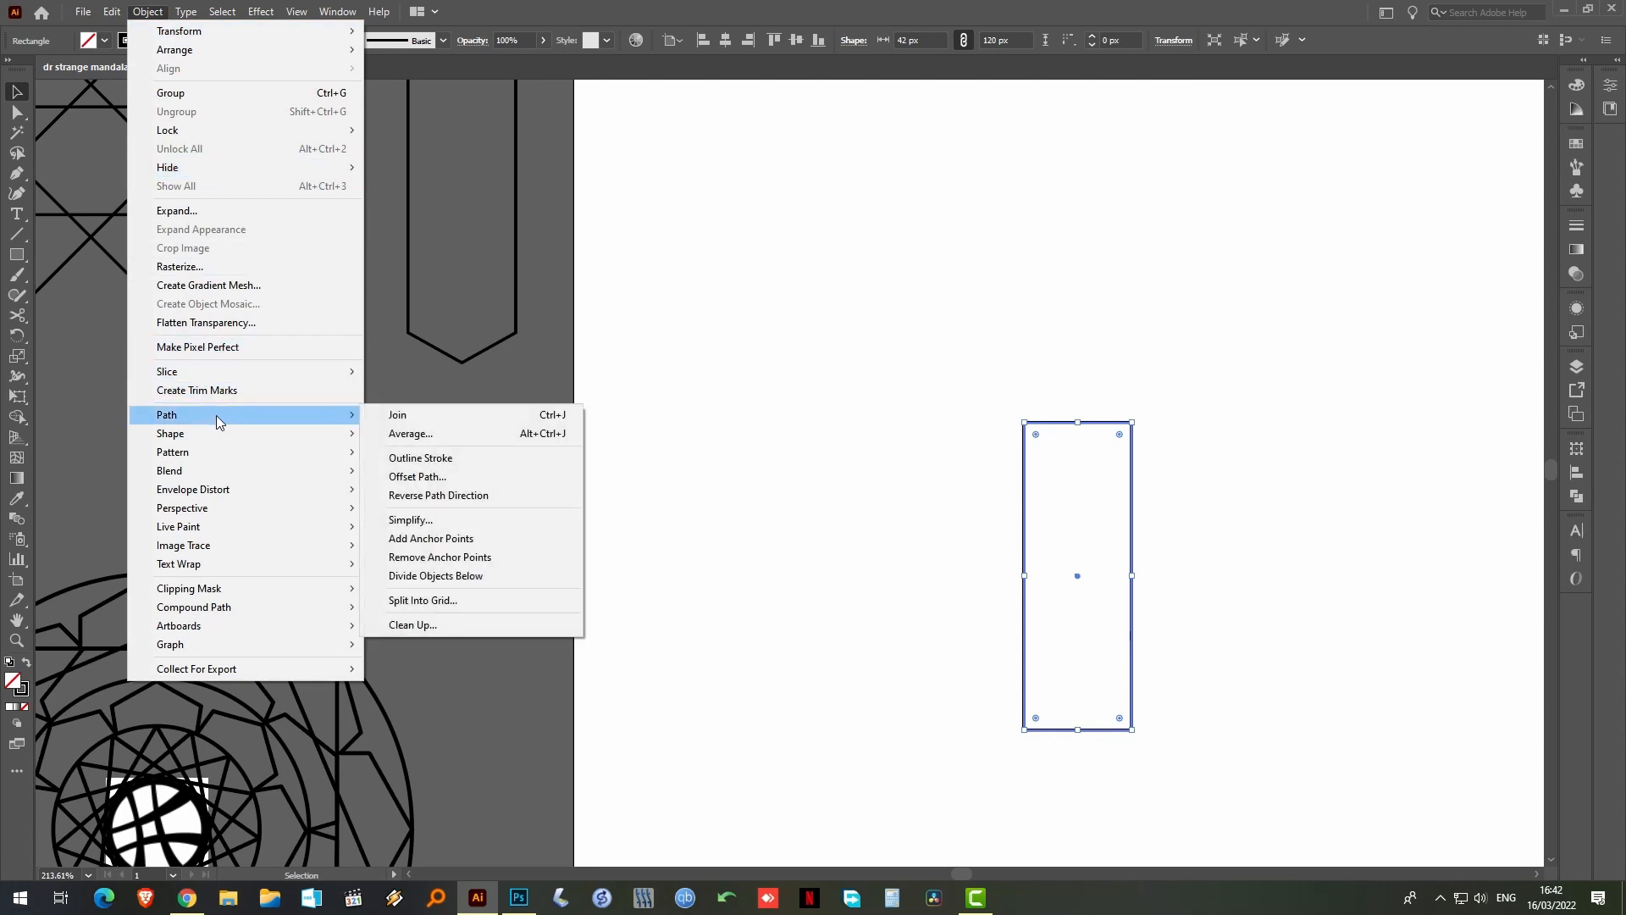
left_click(508, 538)
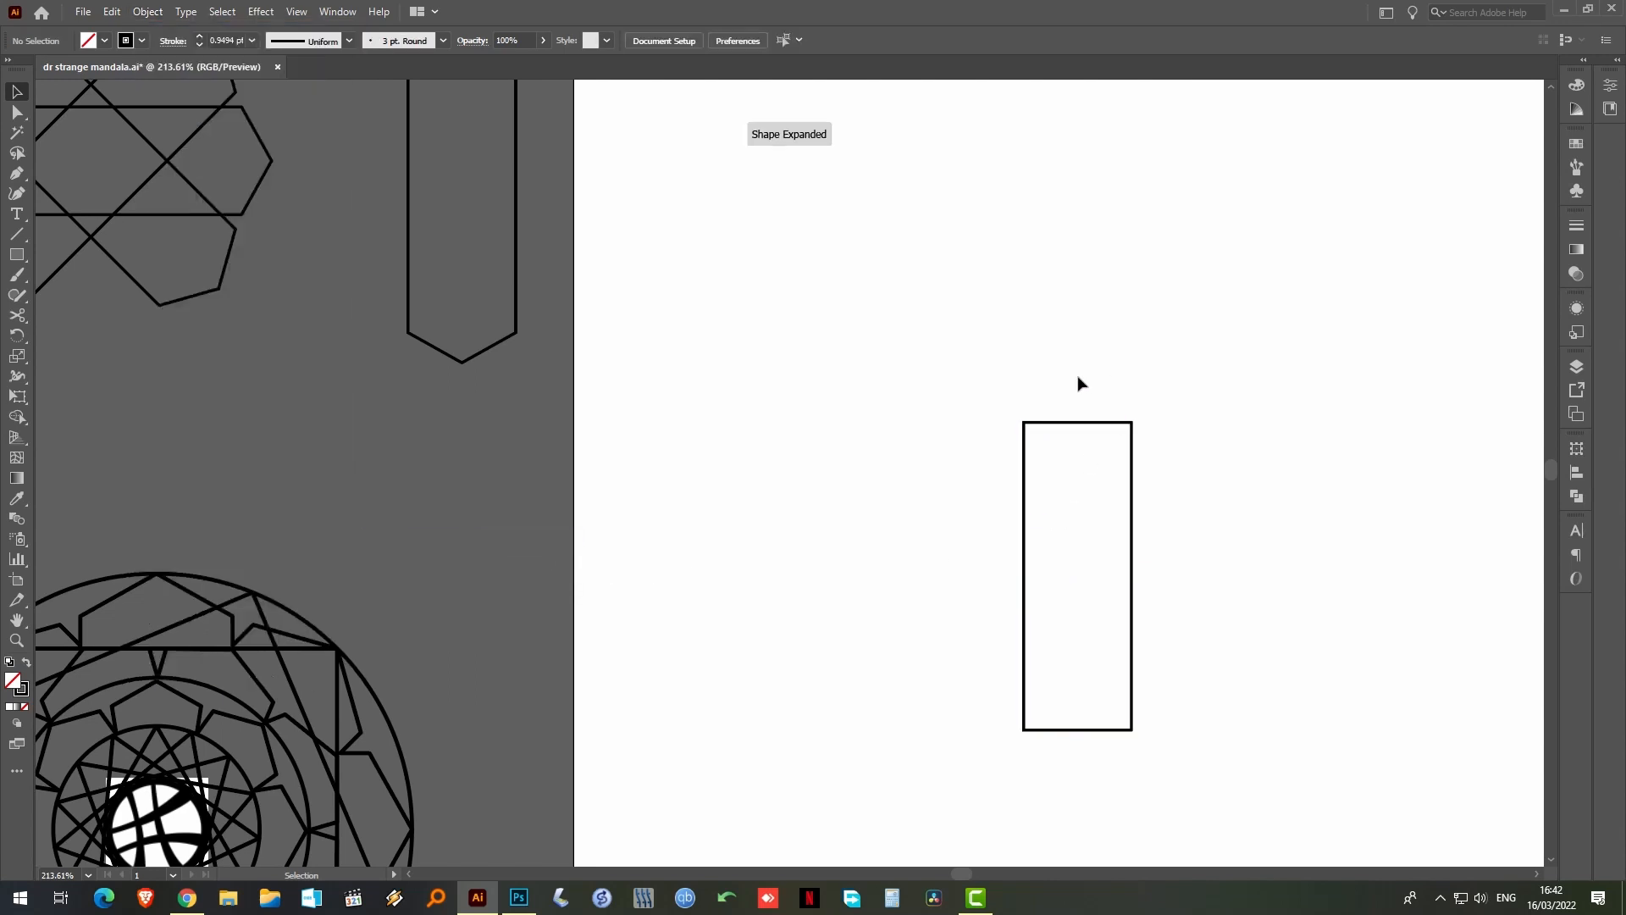
Scale the rectangle's top and bottom midpoint anchors uniformly to 120% so both short ends become pointed
left_click(1078, 422)
key("a")
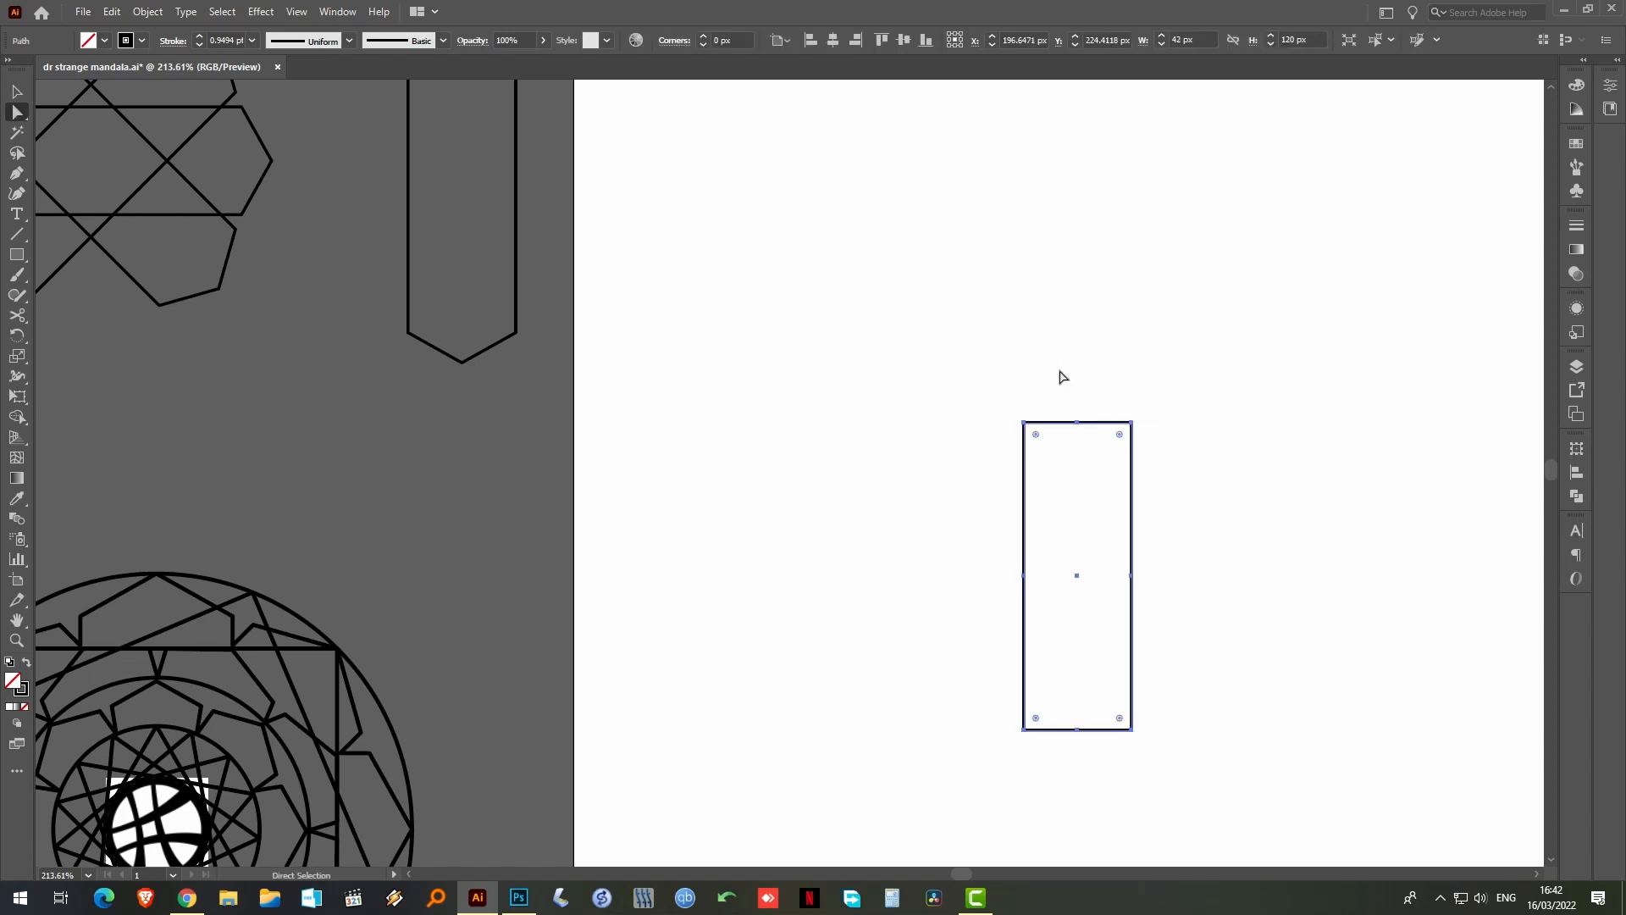
left_click_drag(1065, 390, 1074, 435)
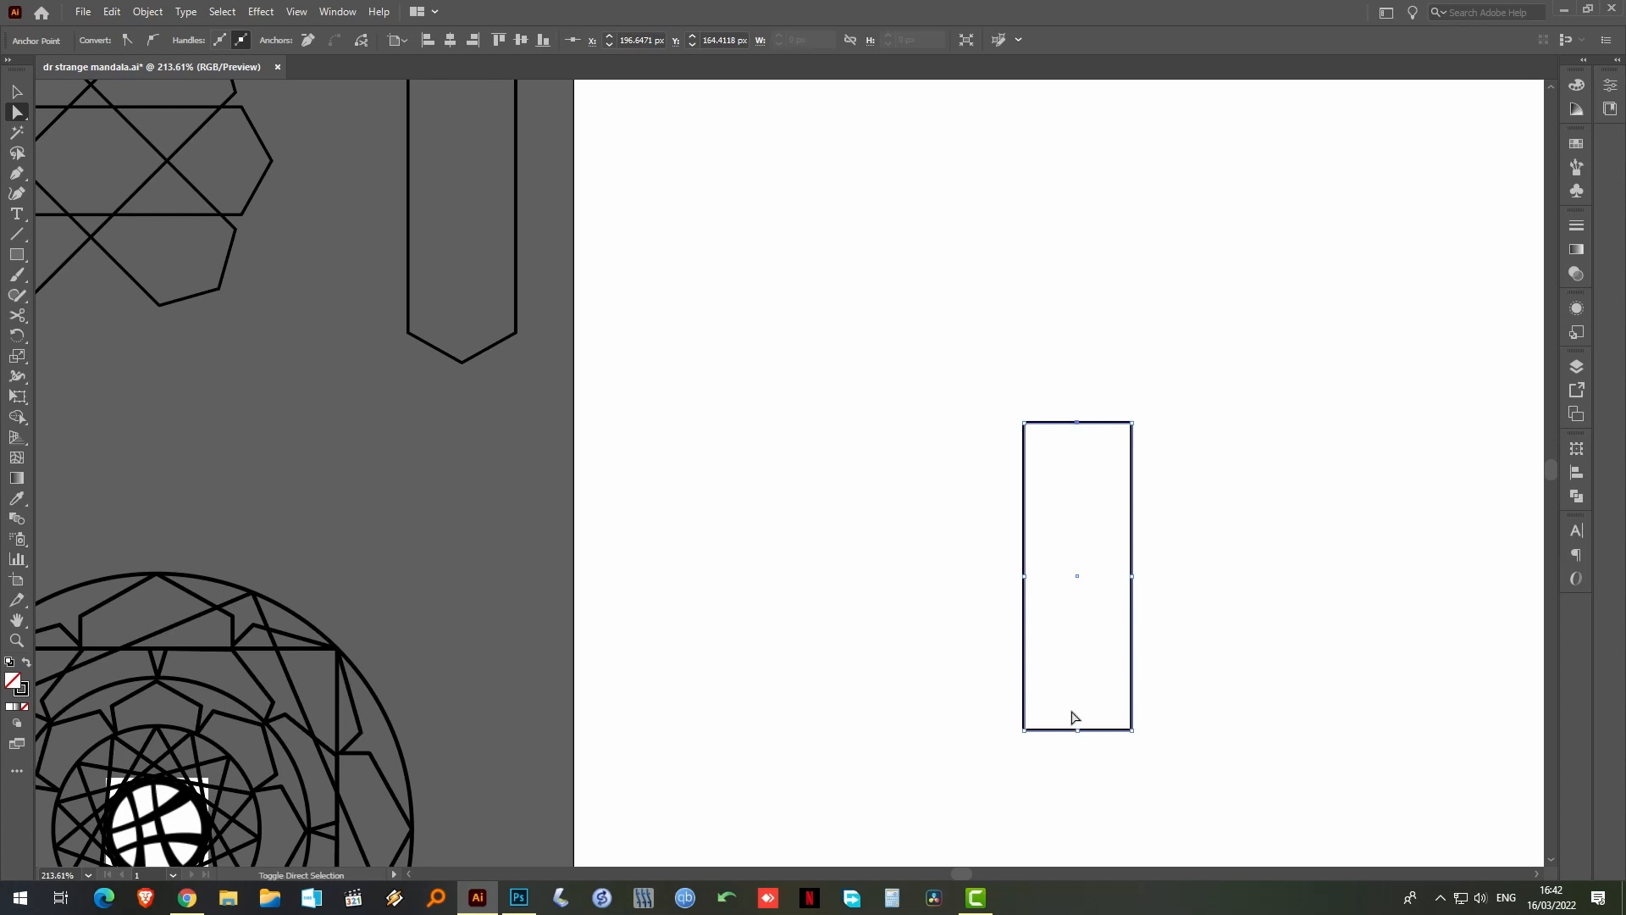
left_click_drag(1071, 712, 1084, 745, "shift")
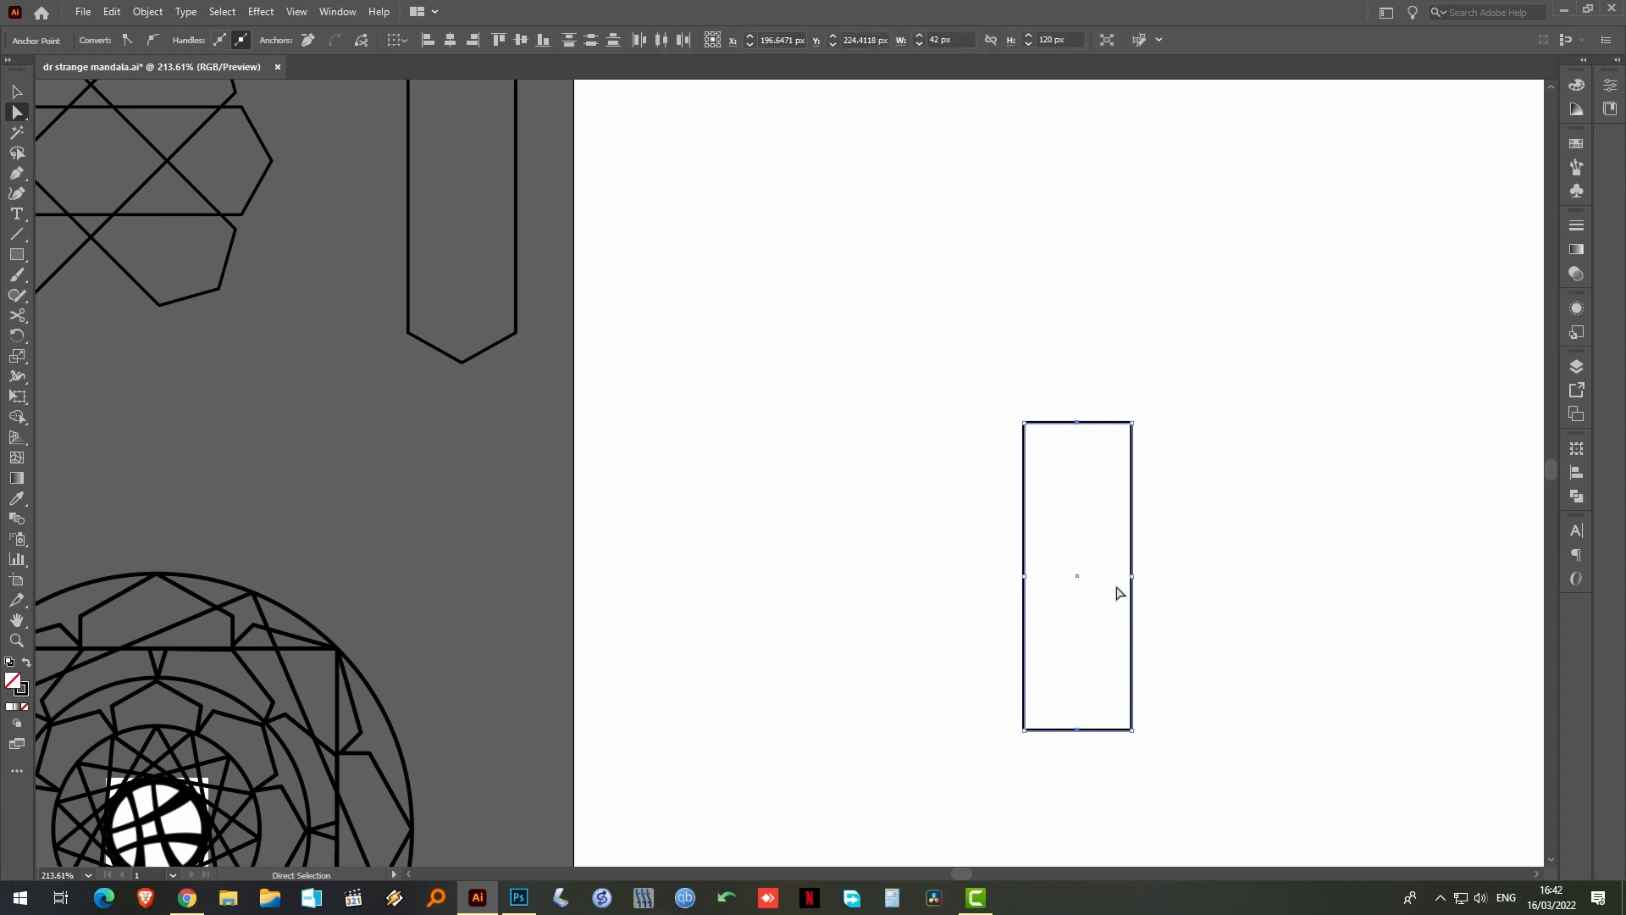
key("s")
key("Return")
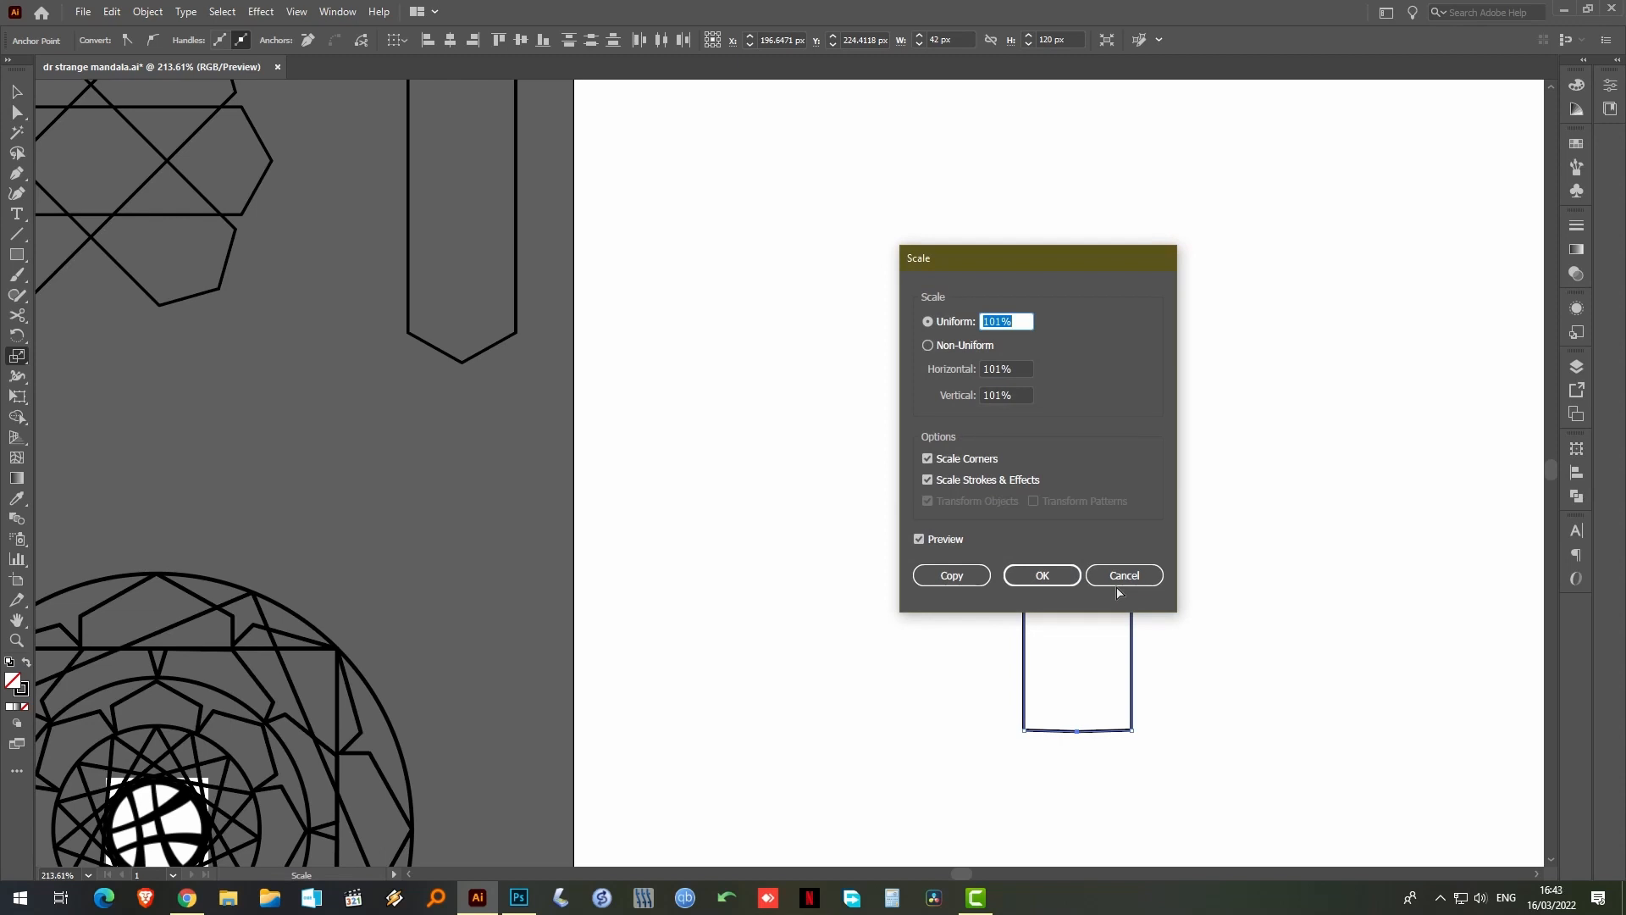
type("120")
left_click(1117, 586)
key("v")
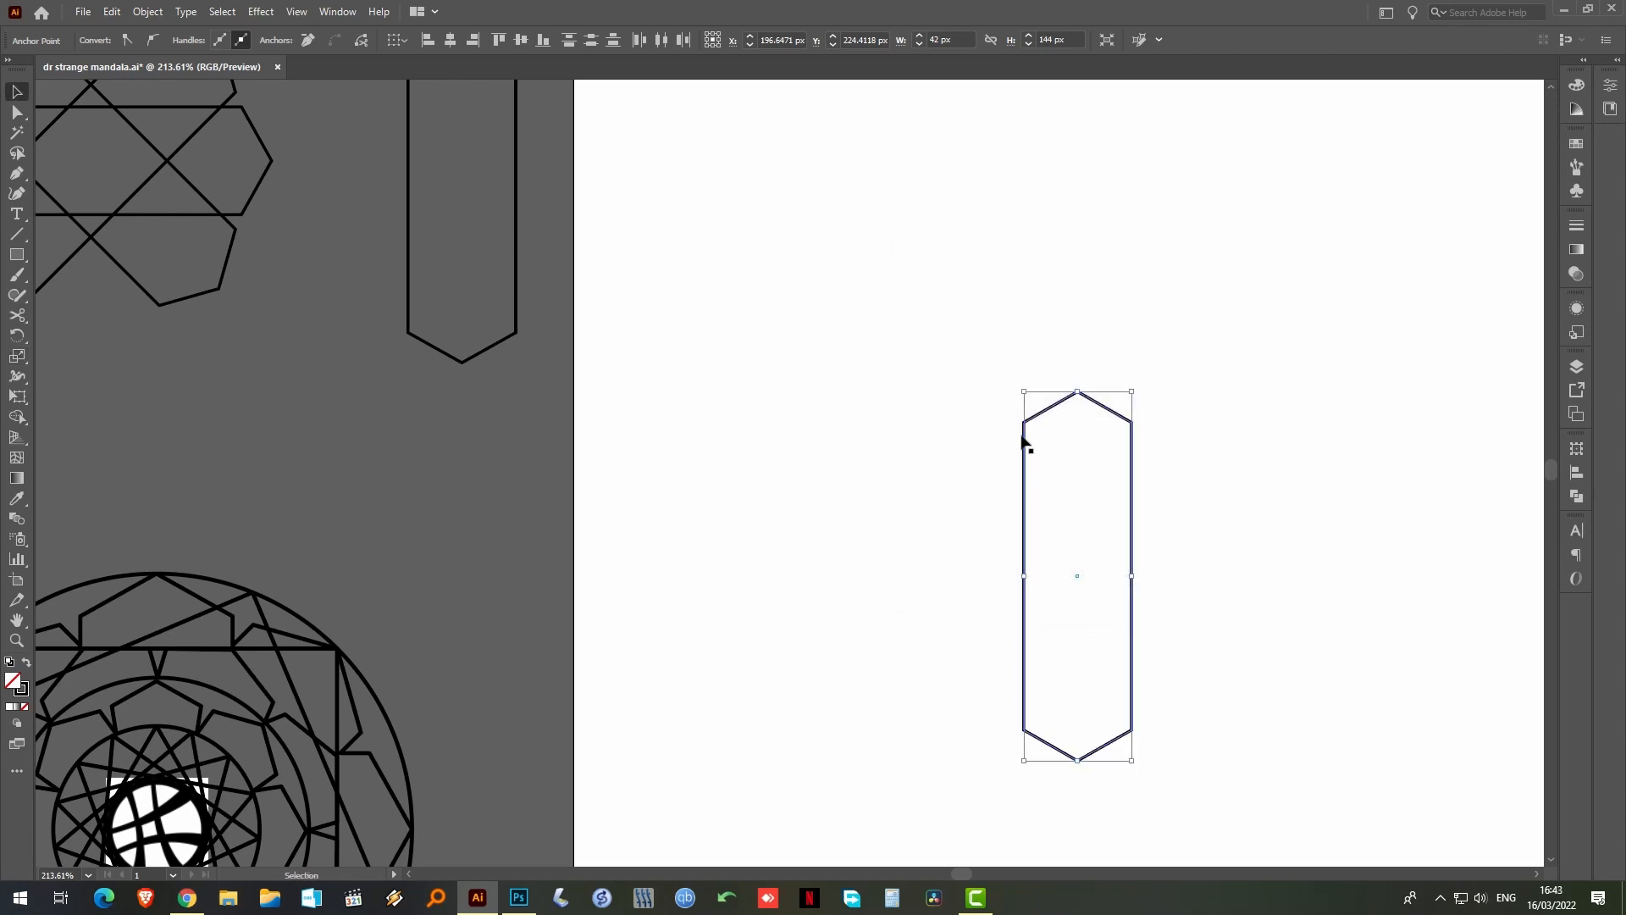
left_click(1202, 421)
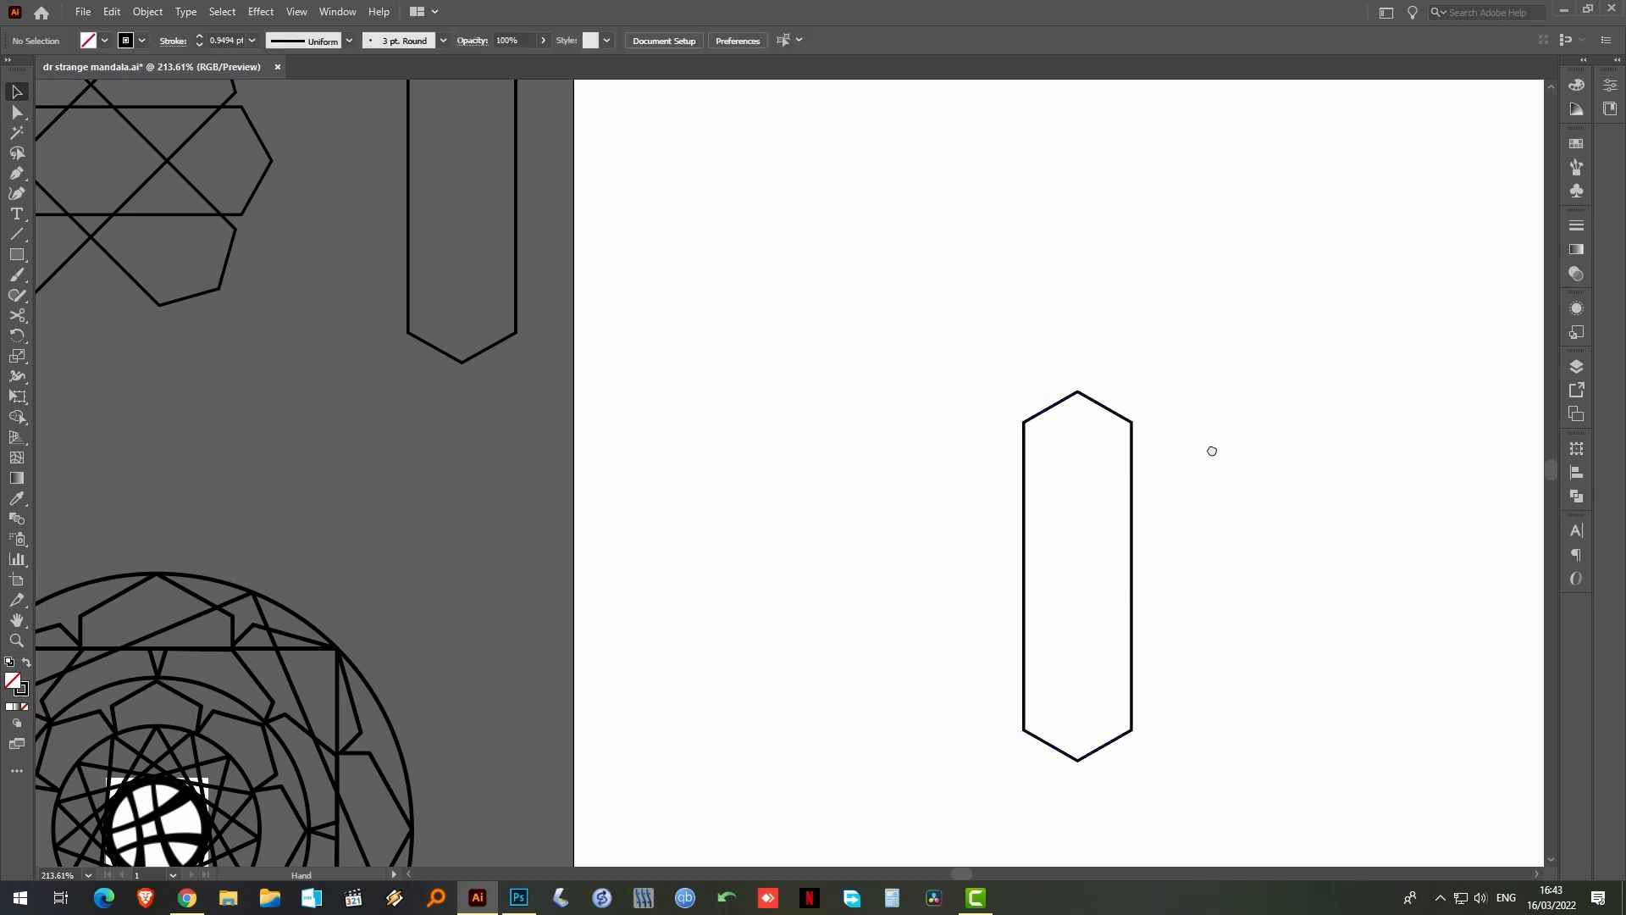
Duplicate the pointed bar beside the original and rotate the copy 90 degrees so it lies horizontally
left_click_drag(1208, 450, 1118, 352)
left_click(1040, 424)
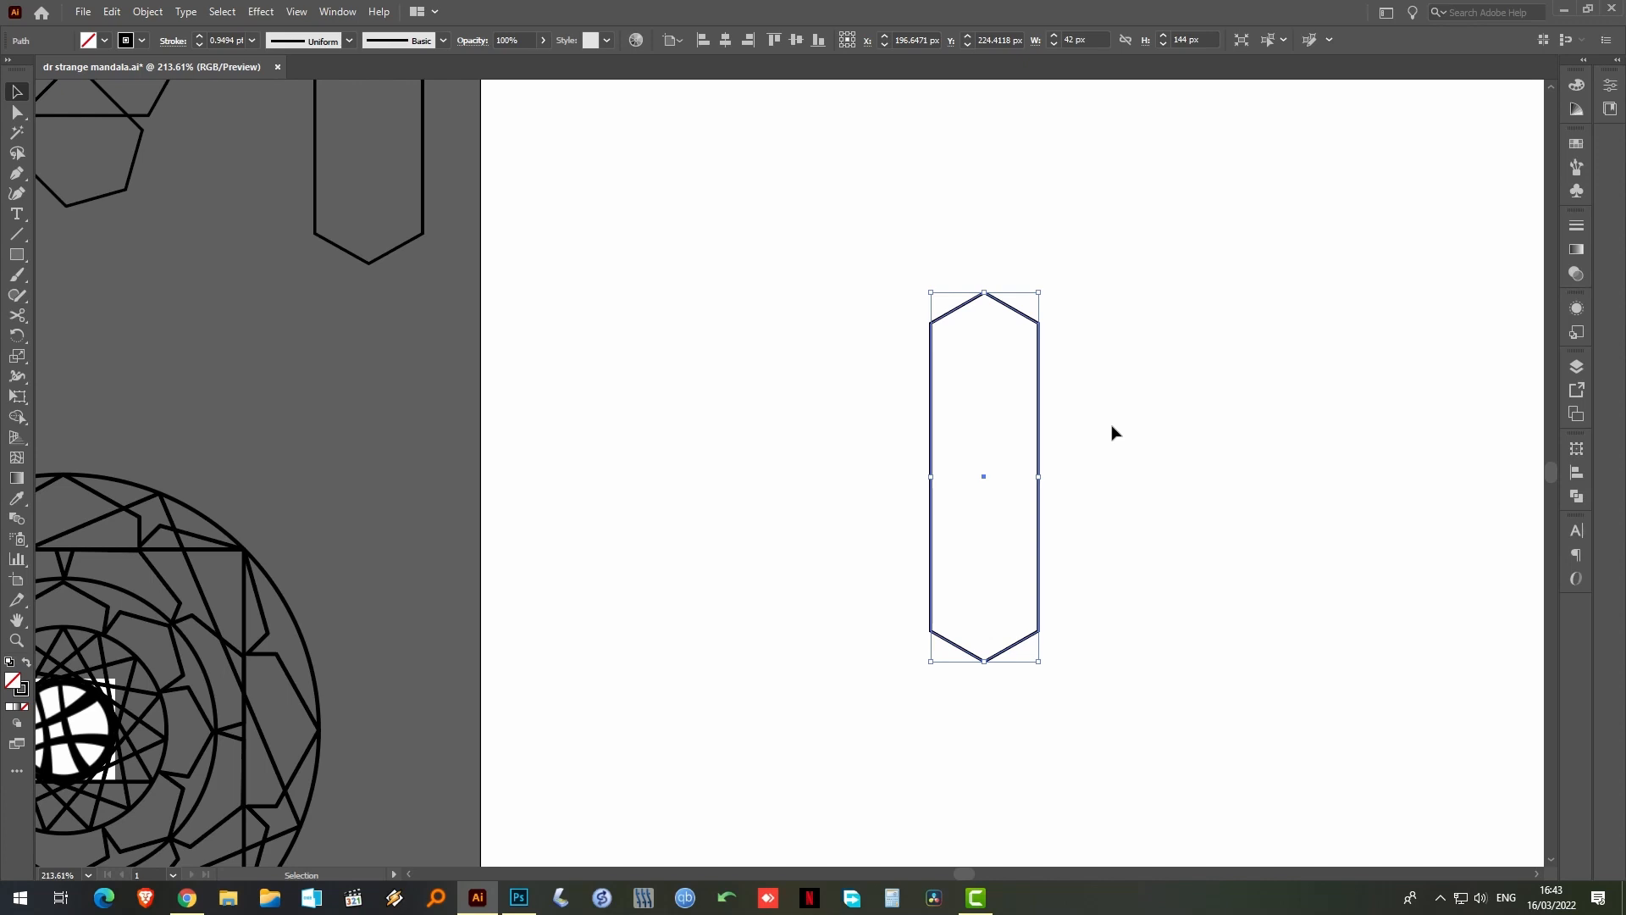
left_click(1165, 479)
left_click_drag(1183, 381, 843, 461)
left_click_drag(1039, 426, 1222, 435)
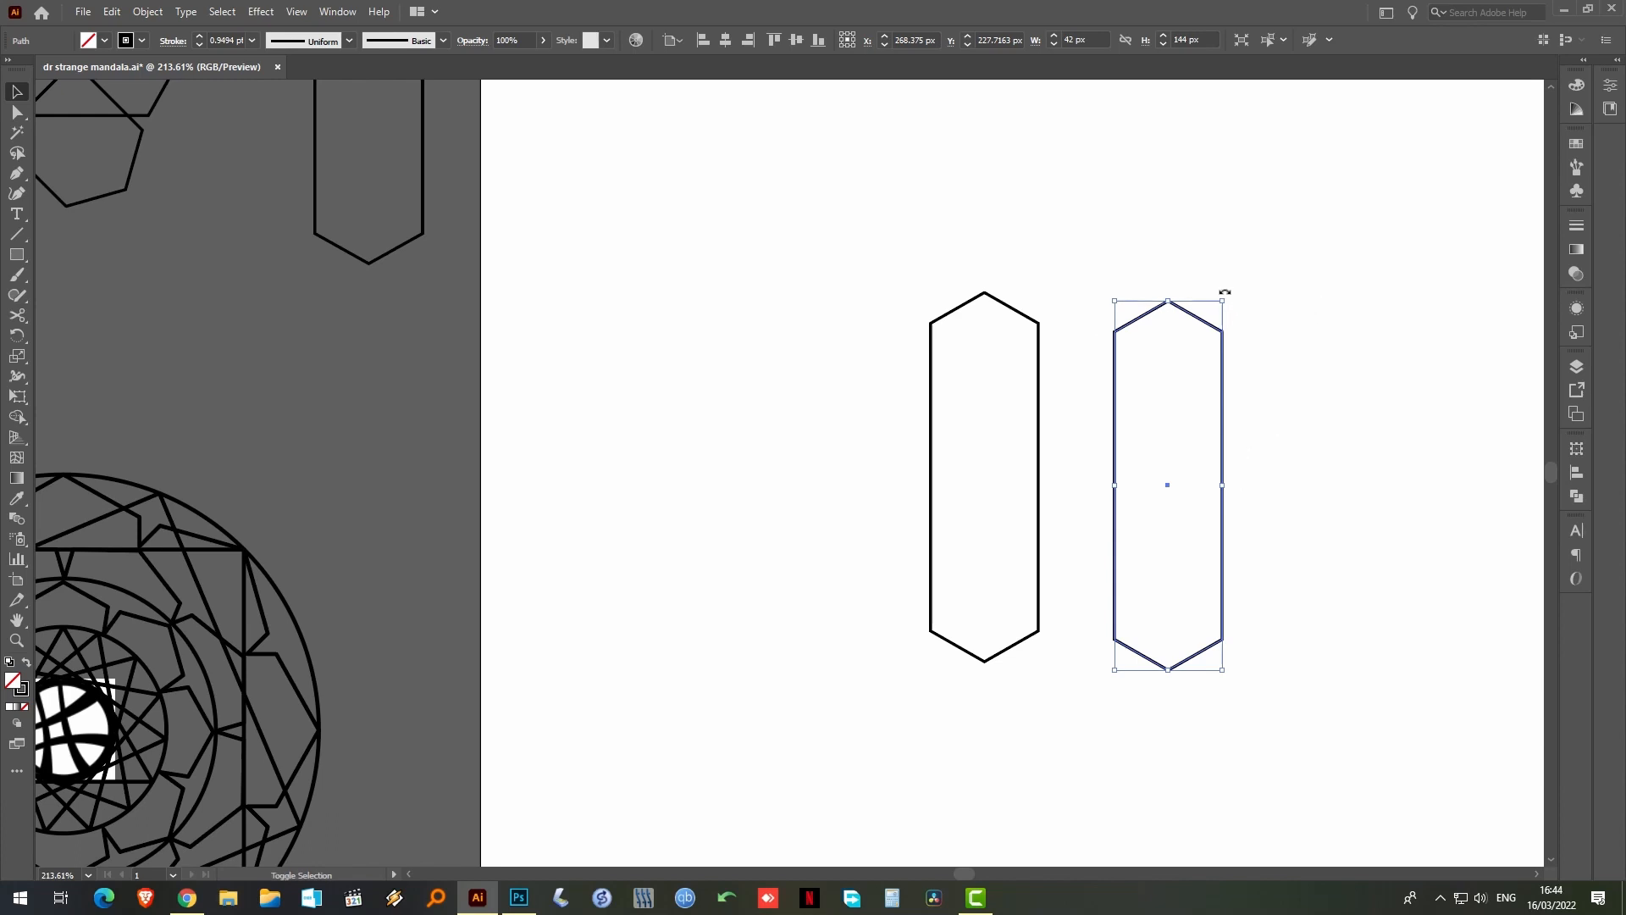
left_click_drag(1225, 292, 1348, 491)
left_click(1243, 323)
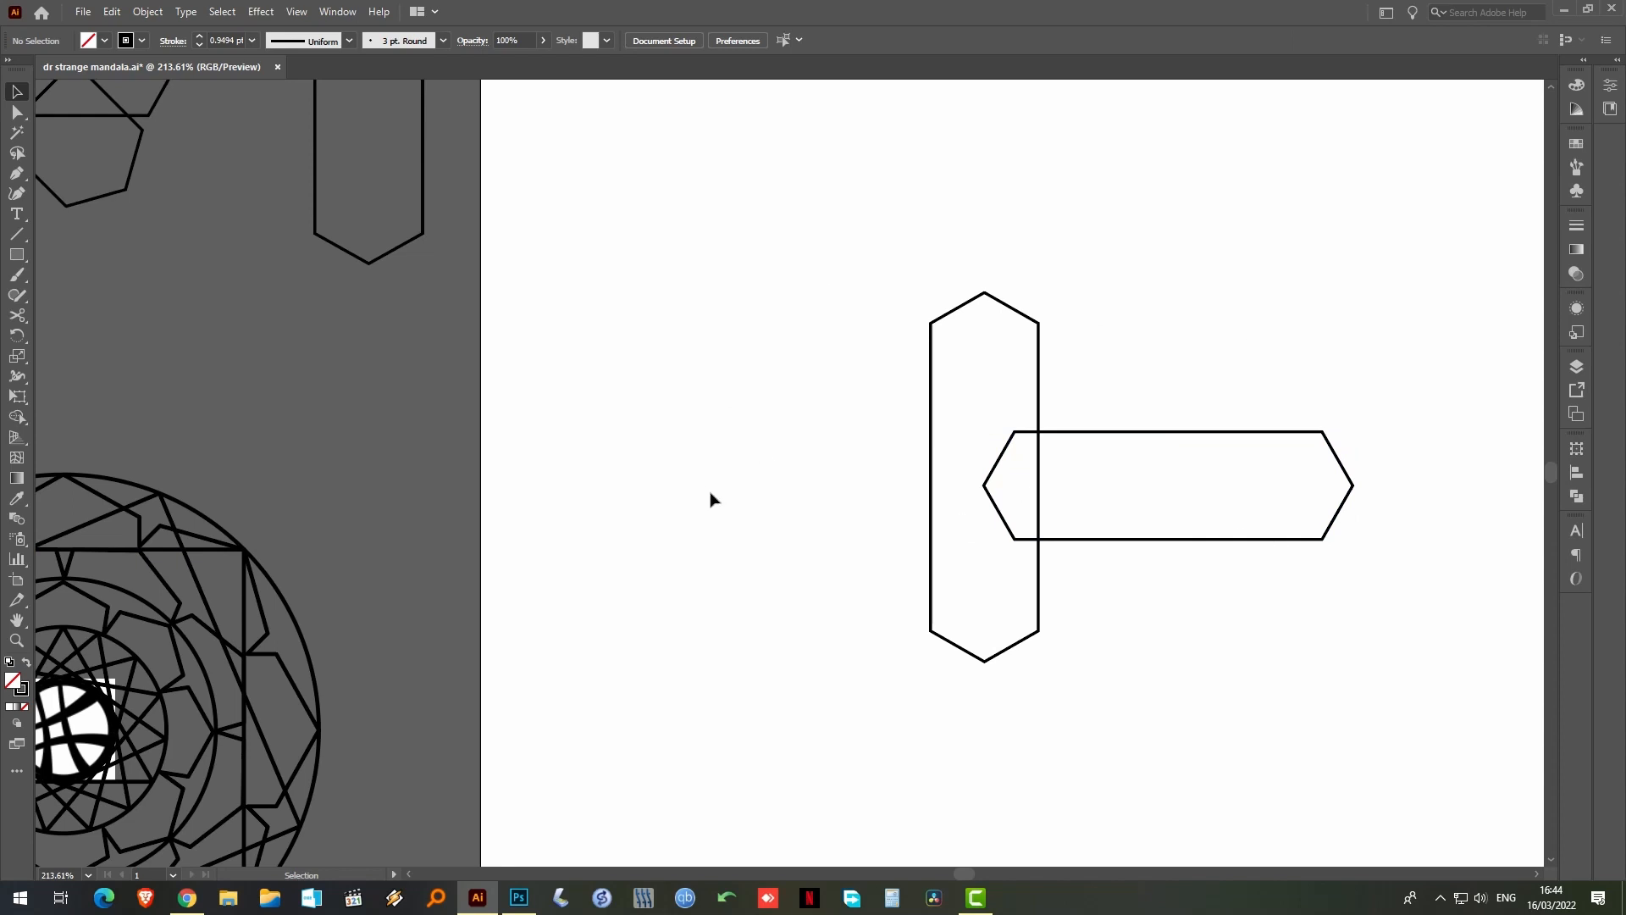
Align the vertical and horizontal bars on their horizontal and vertical centres to form a symmetrical cross
left_click_drag(760, 316, 1201, 715)
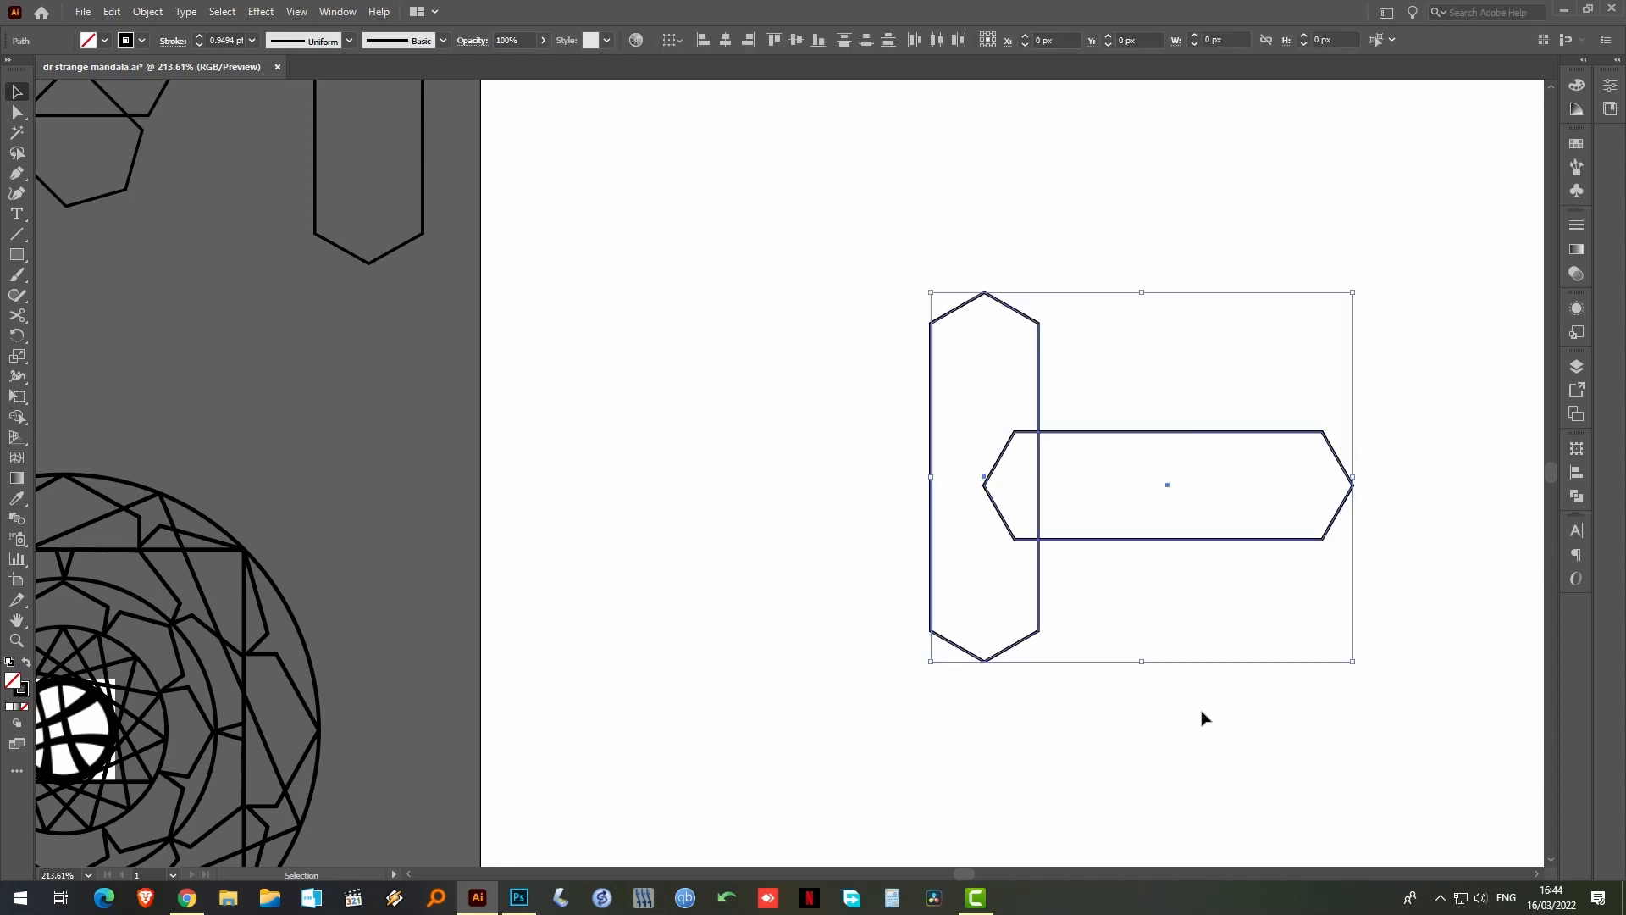
left_click(725, 42)
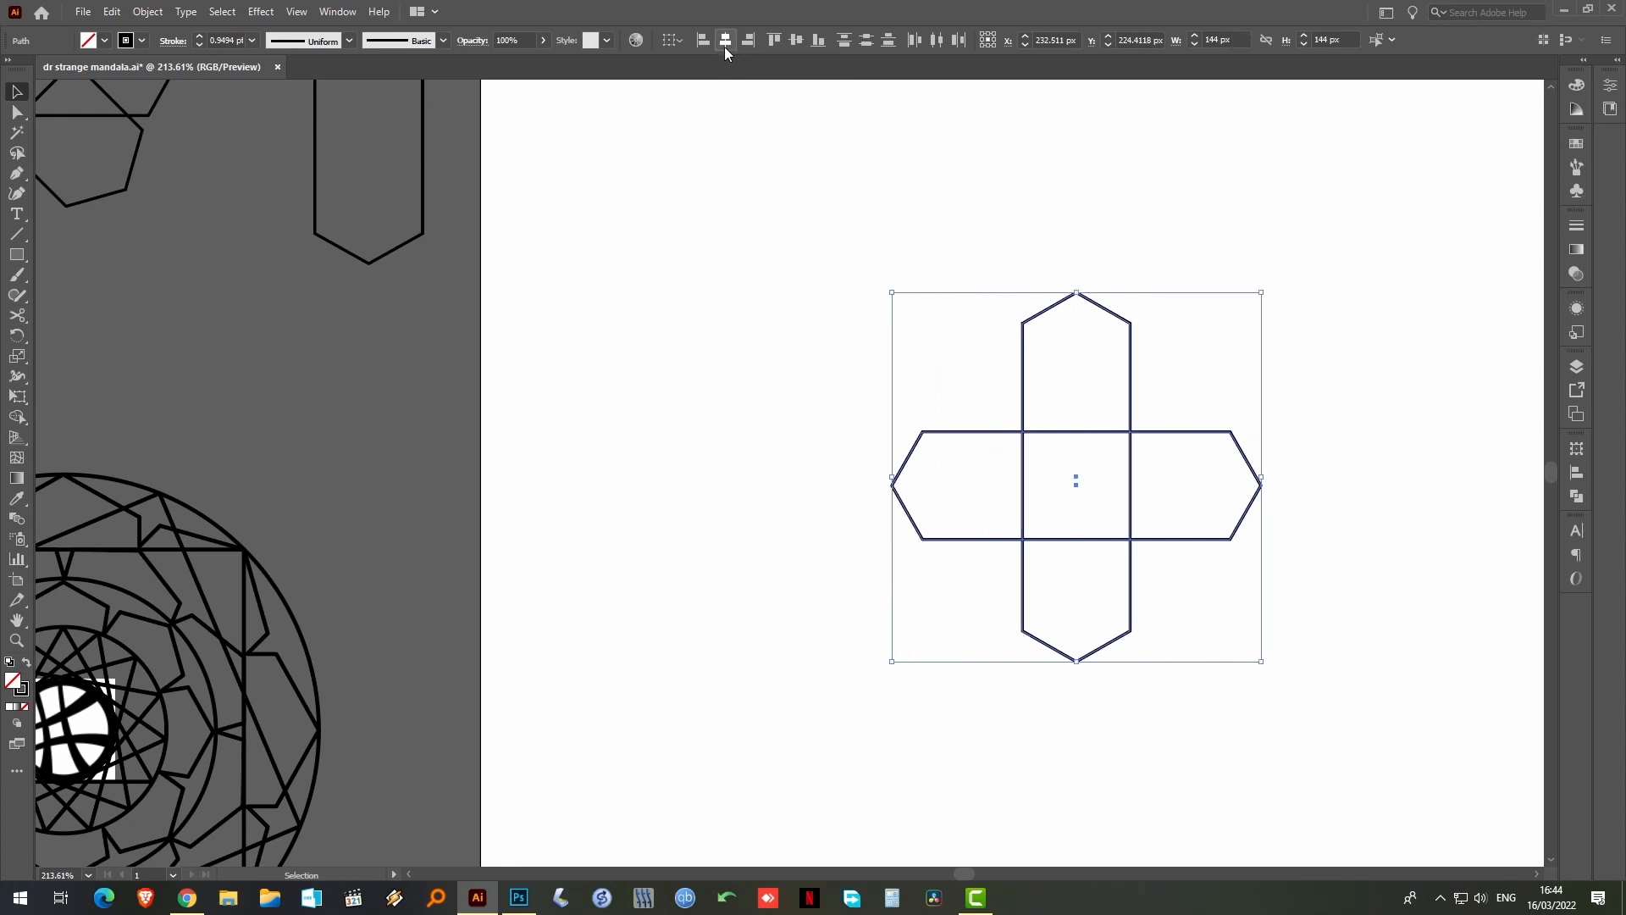
left_click(796, 42)
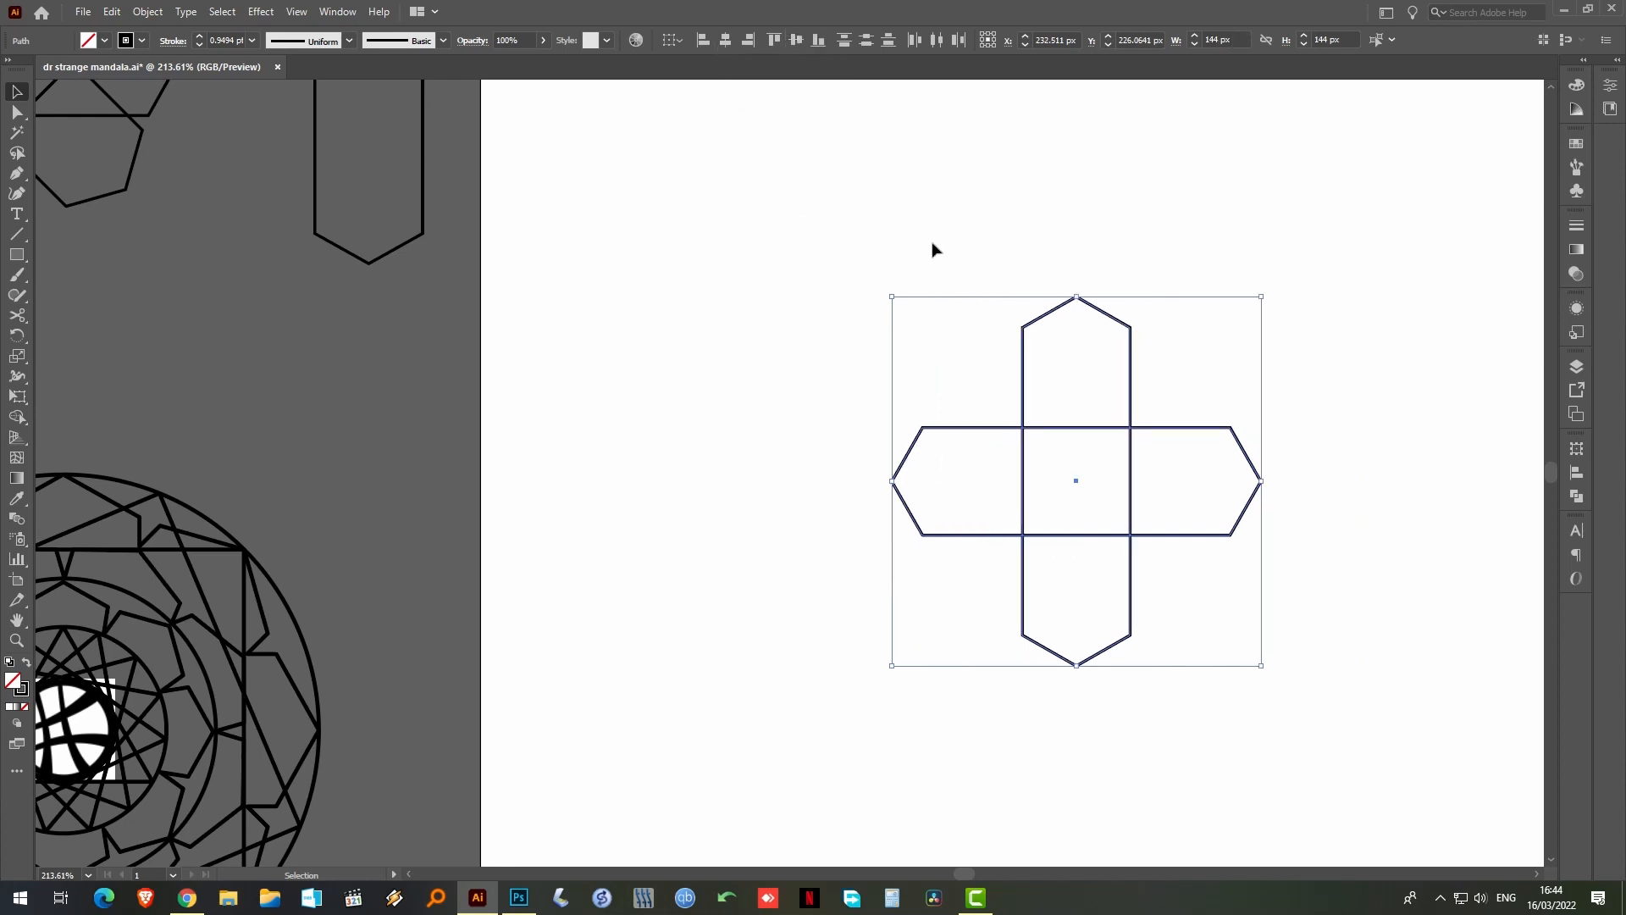
Duplicate the cross of two pointed bars beside the original and rotate the copy 45 degrees
left_click(938, 256)
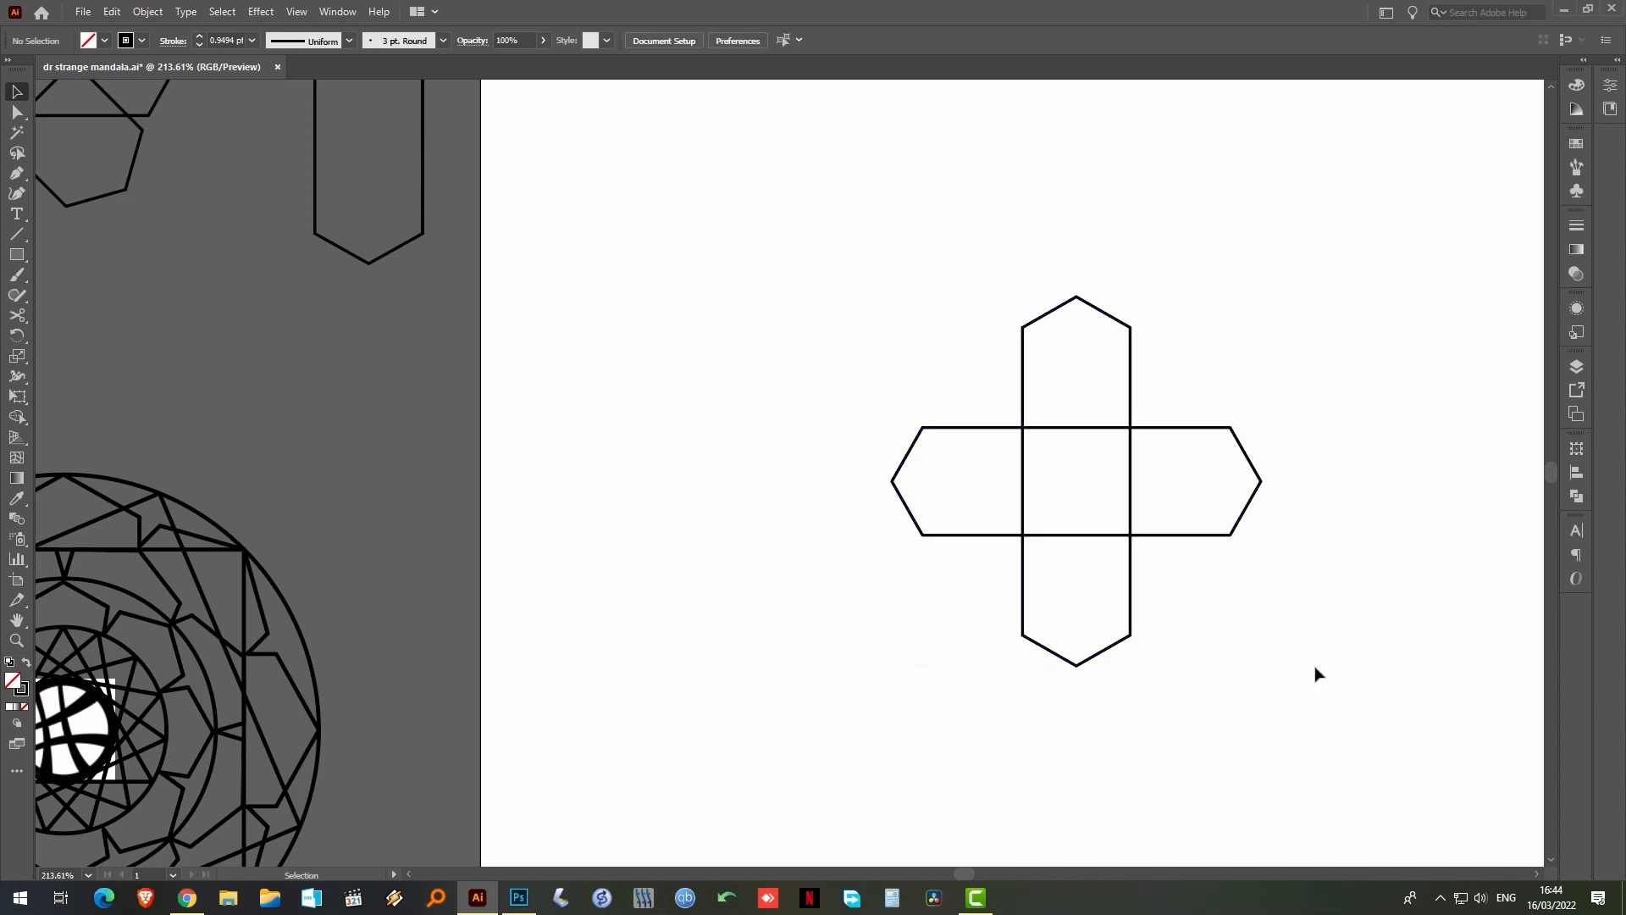
left_click_drag(1363, 355, 646, 628)
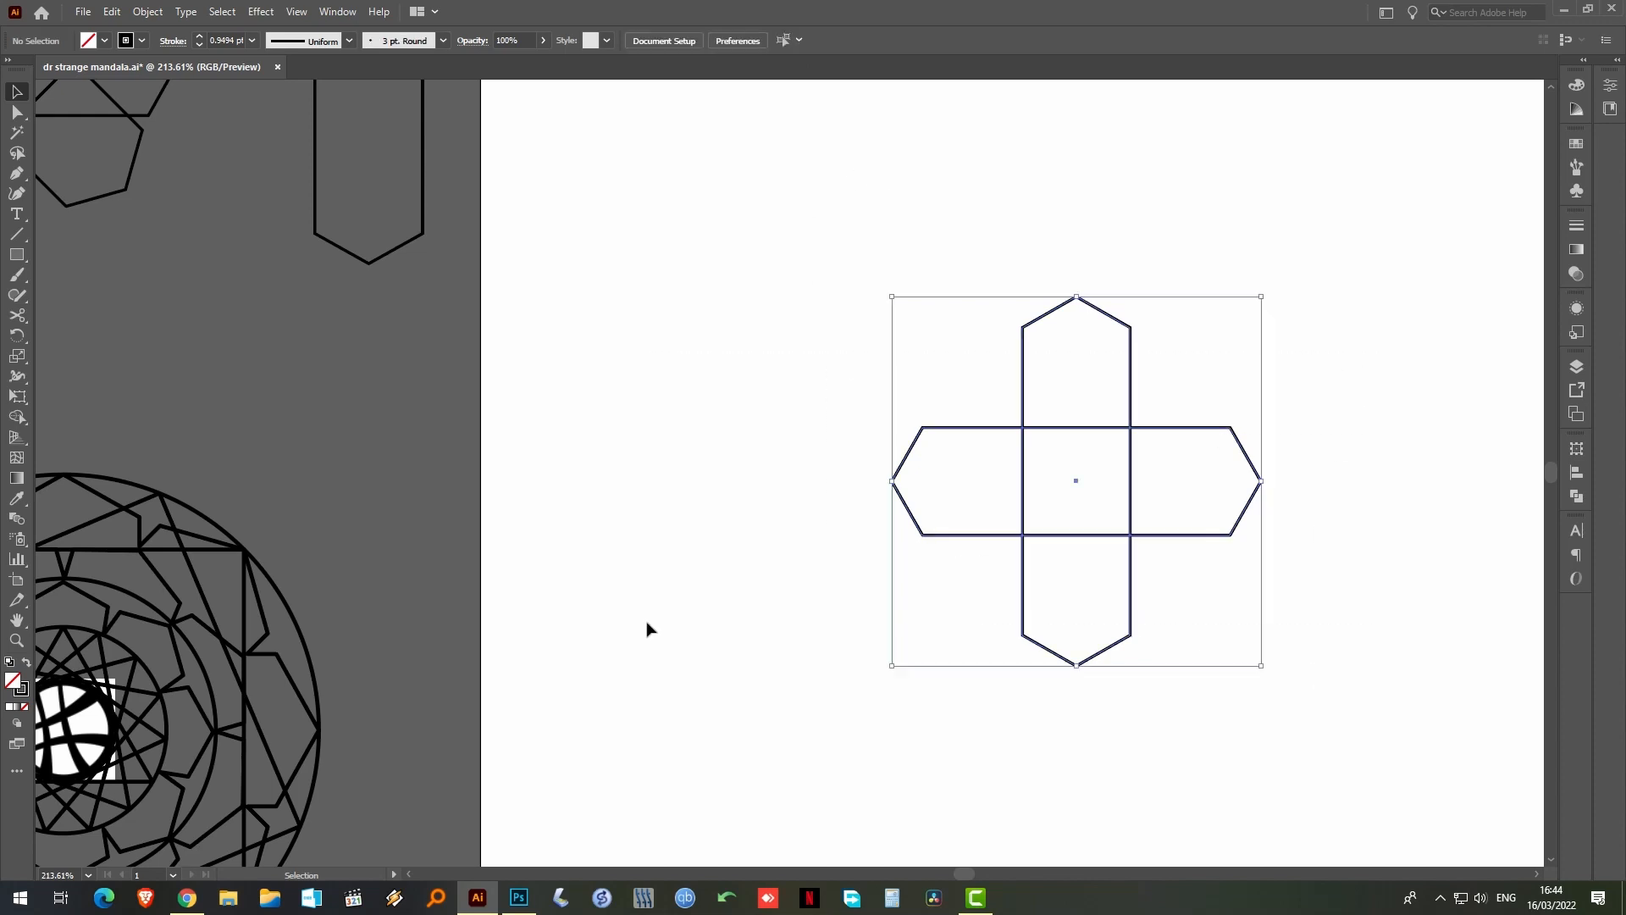
left_click_drag(1316, 499, 1121, 567)
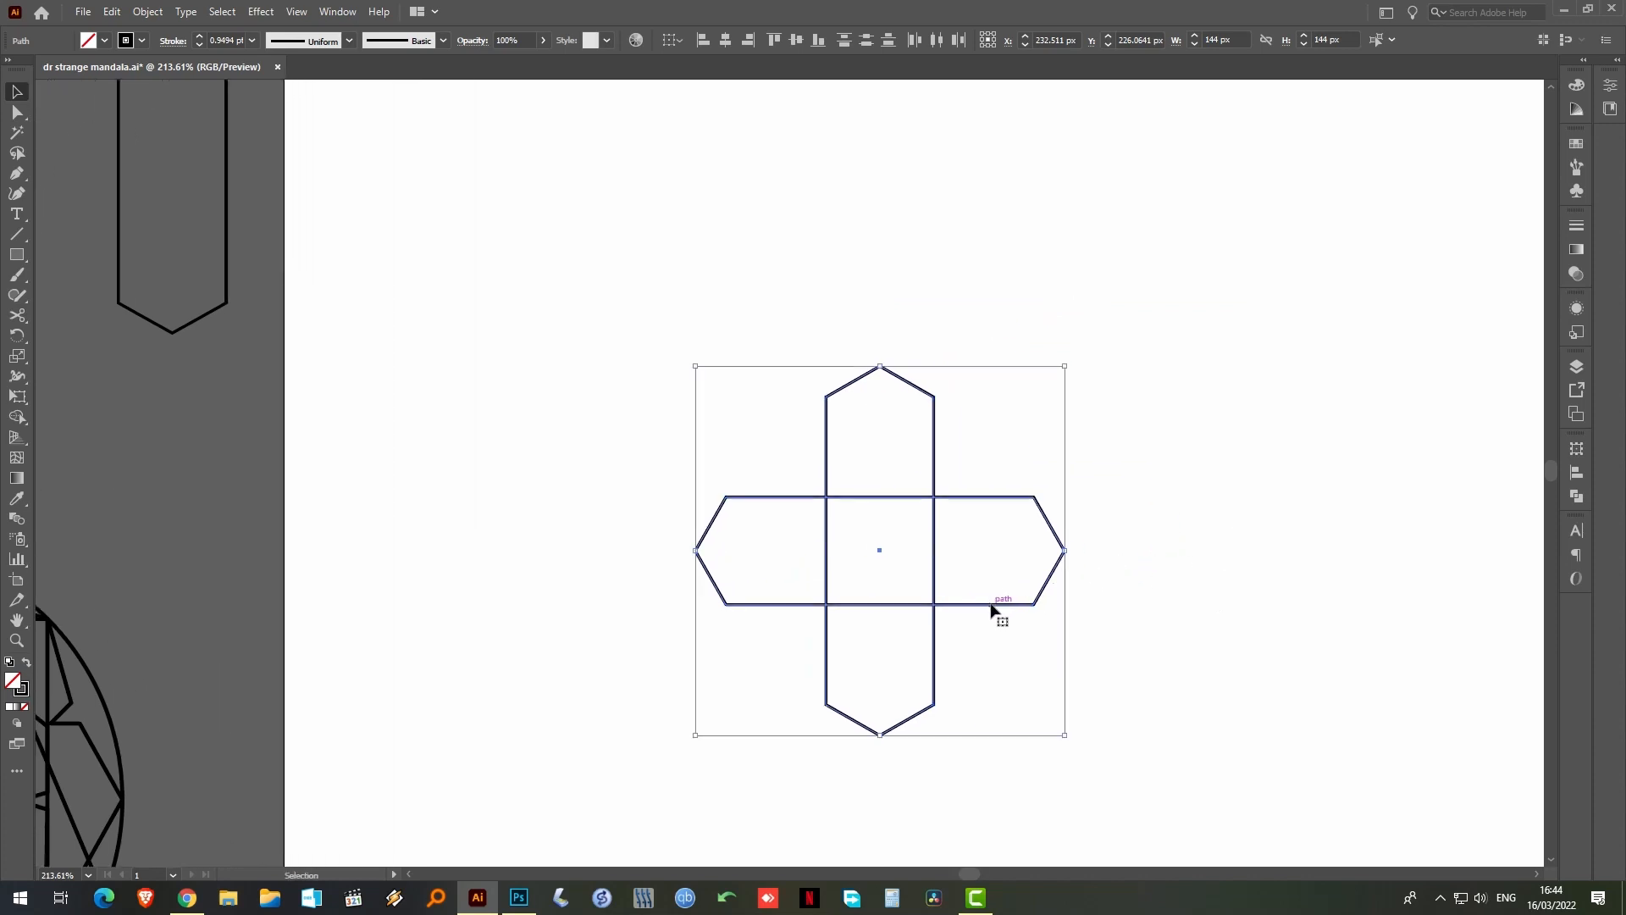
left_click_drag(996, 604, 1409, 509)
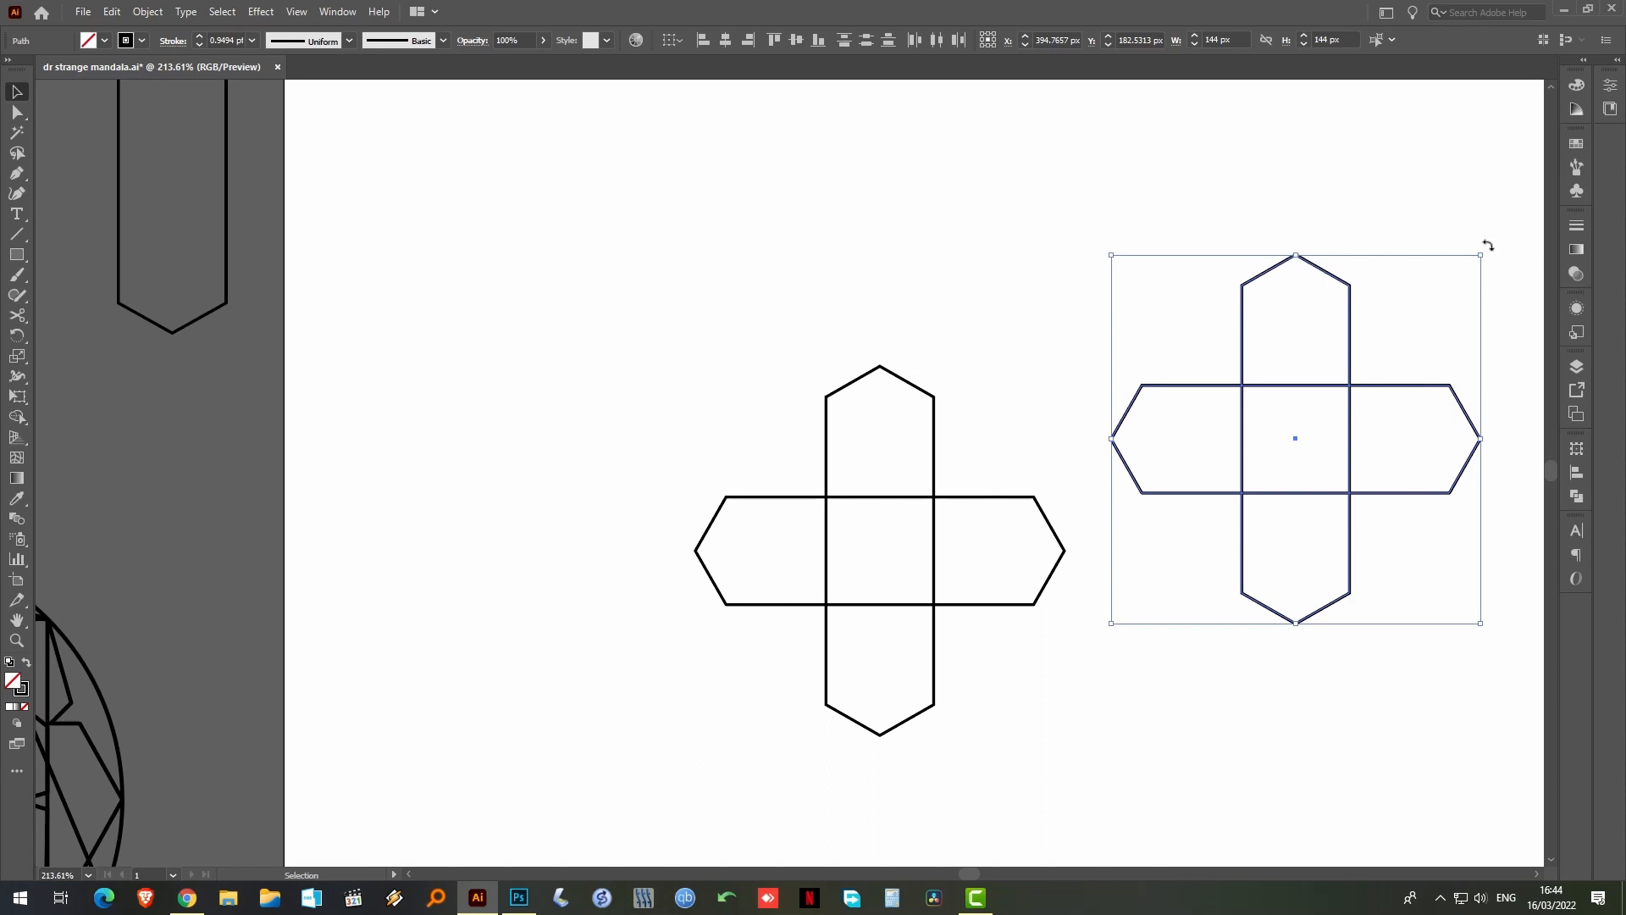
left_click_drag(1488, 245, 1524, 383)
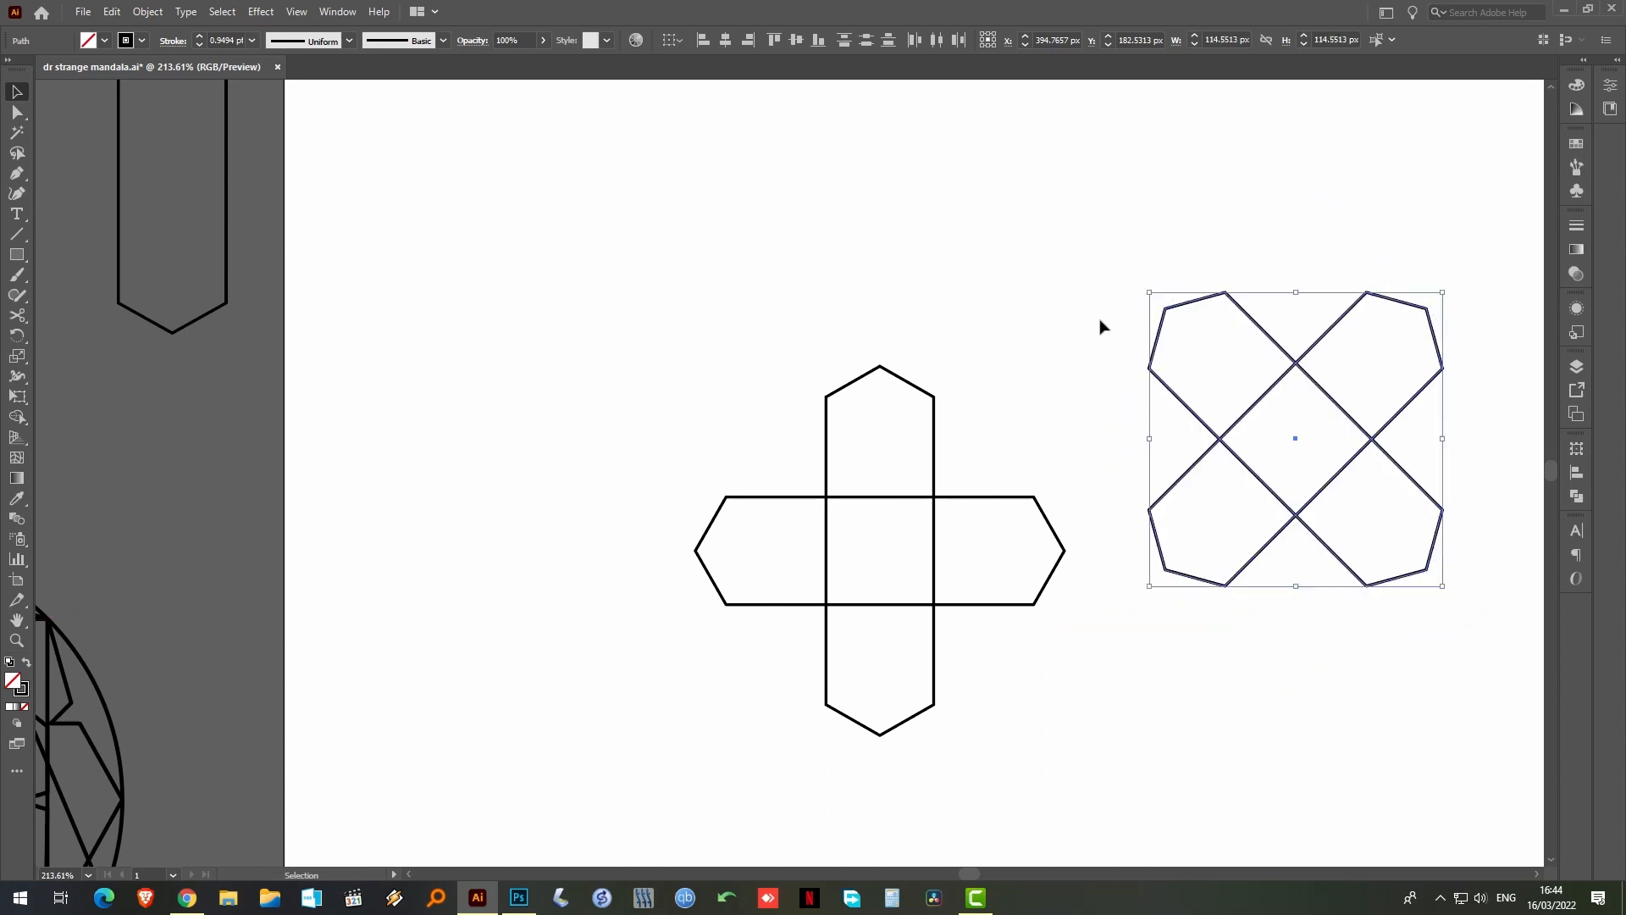
Align the upright and diagonal crosses on their horizontal and vertical centres to form an eight-petal figure
left_click(755, 246)
left_click_drag(639, 211, 1378, 790)
left_click(725, 42)
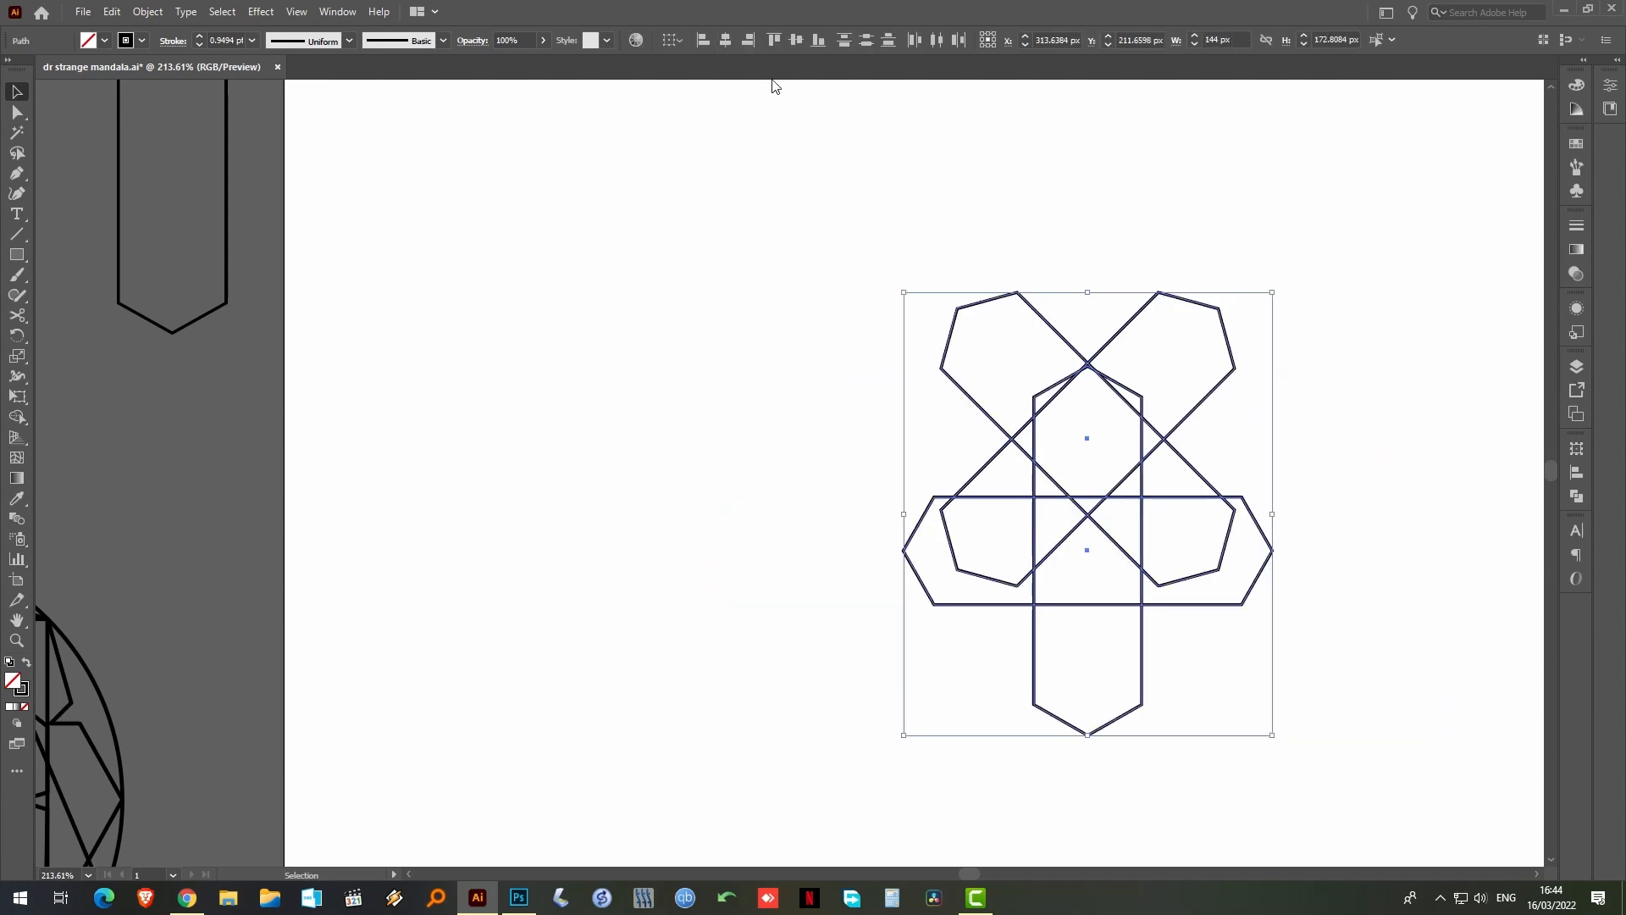
left_click(794, 44)
left_click(771, 261)
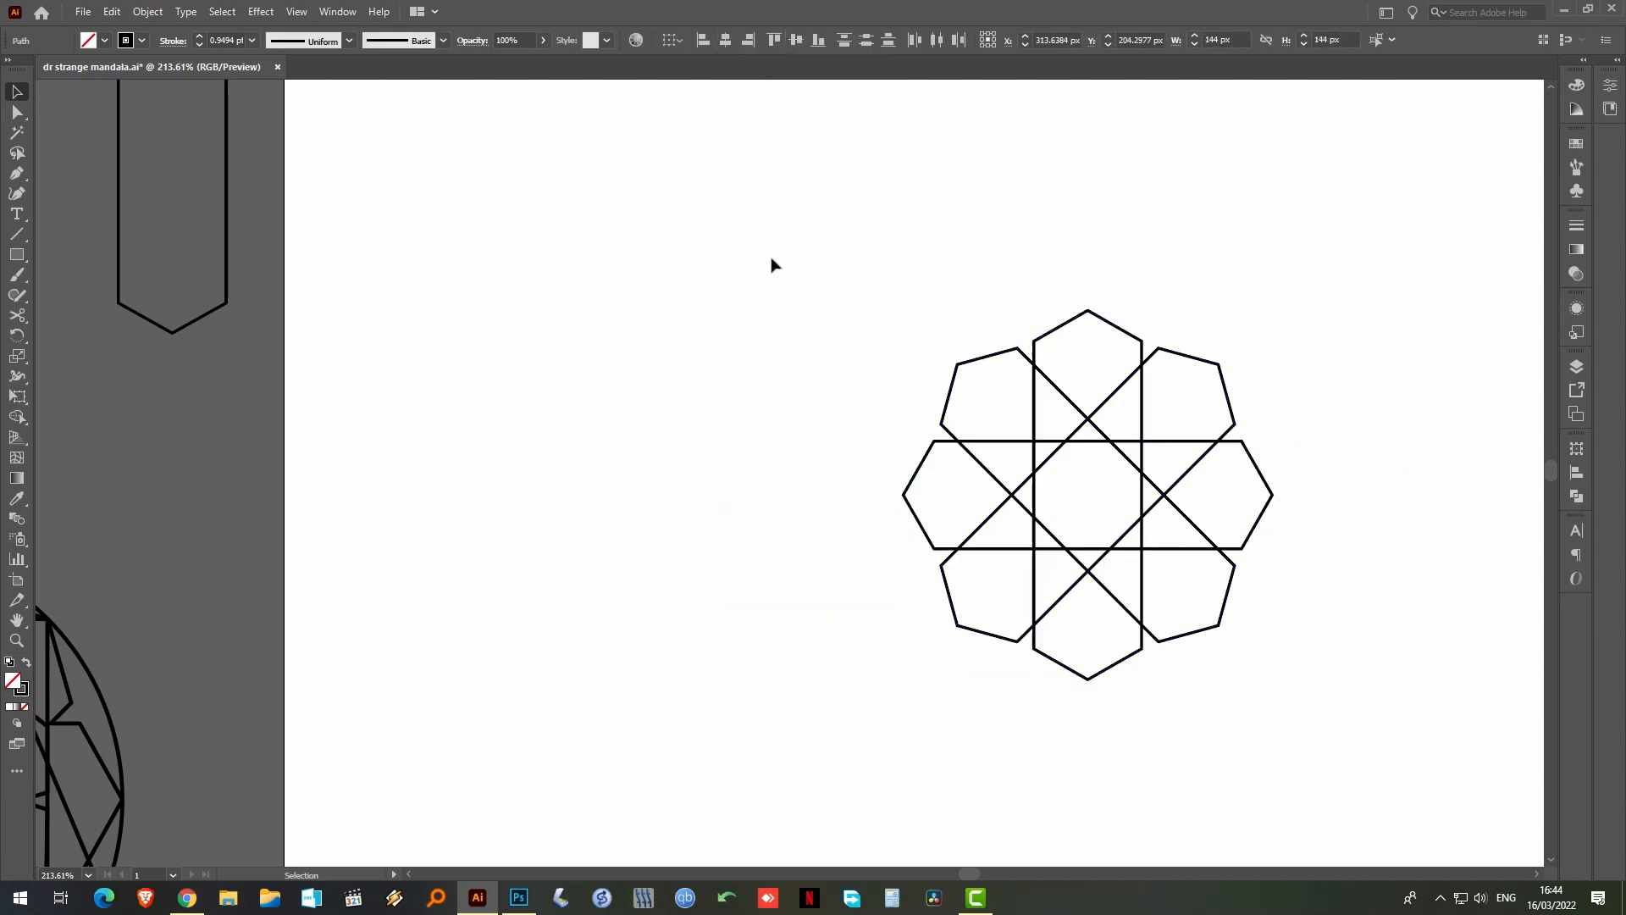
Merge all the overlapping bars of the eight-petal figure into a single outline with Pathfinder Unite
key("space")
left_click_drag(423, 490, 997, 581)
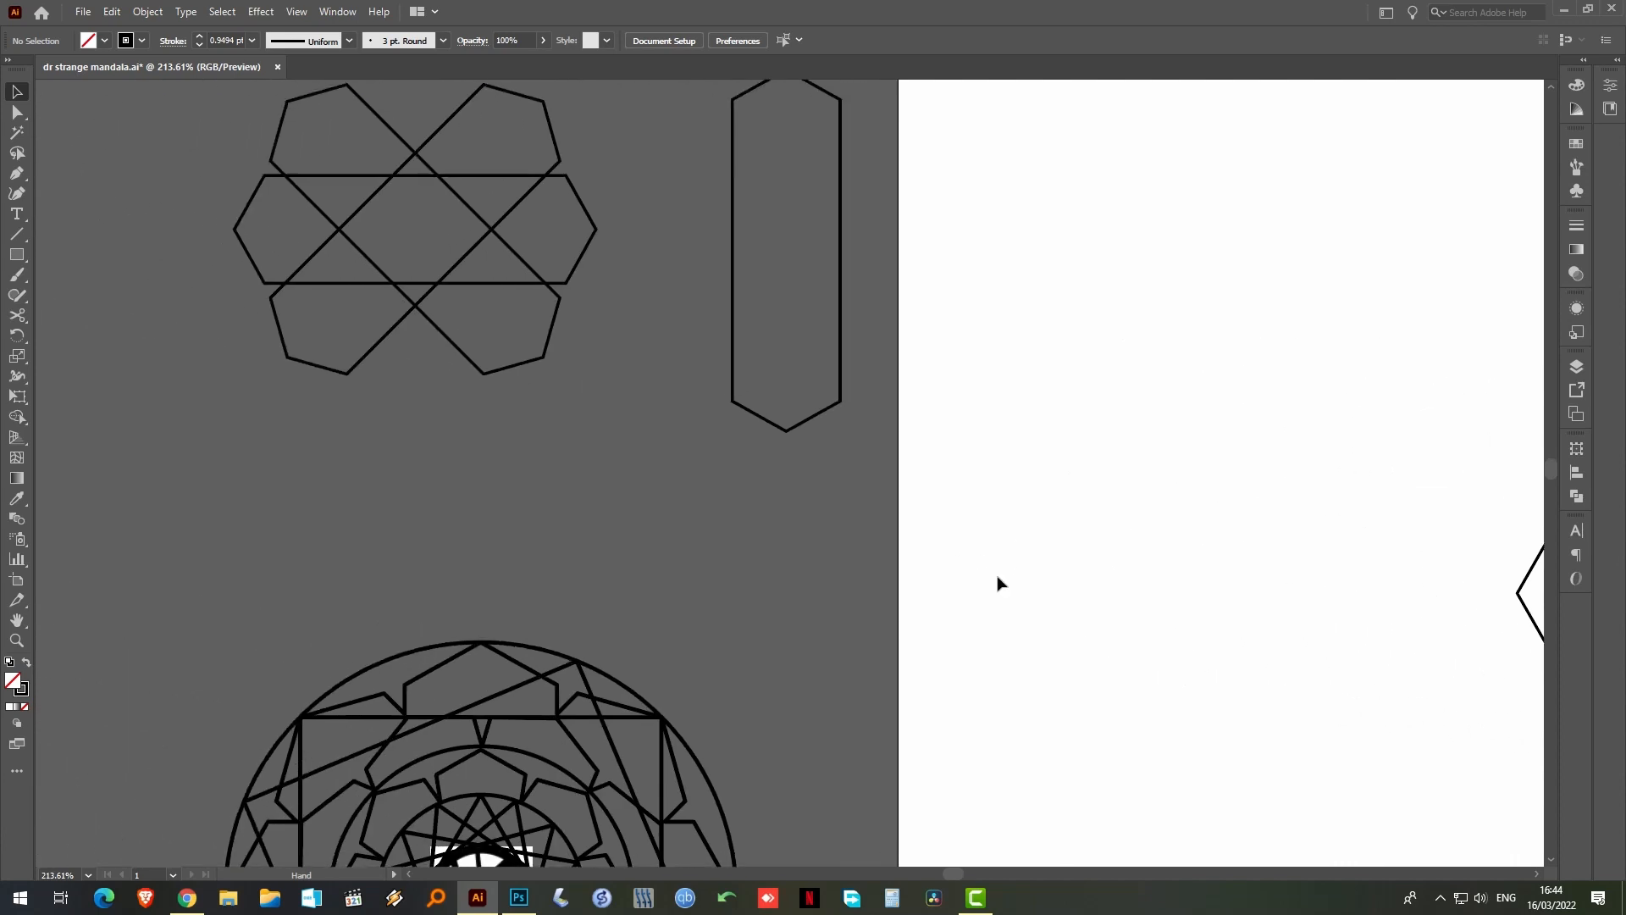
left_click_drag(1142, 629, 450, 570)
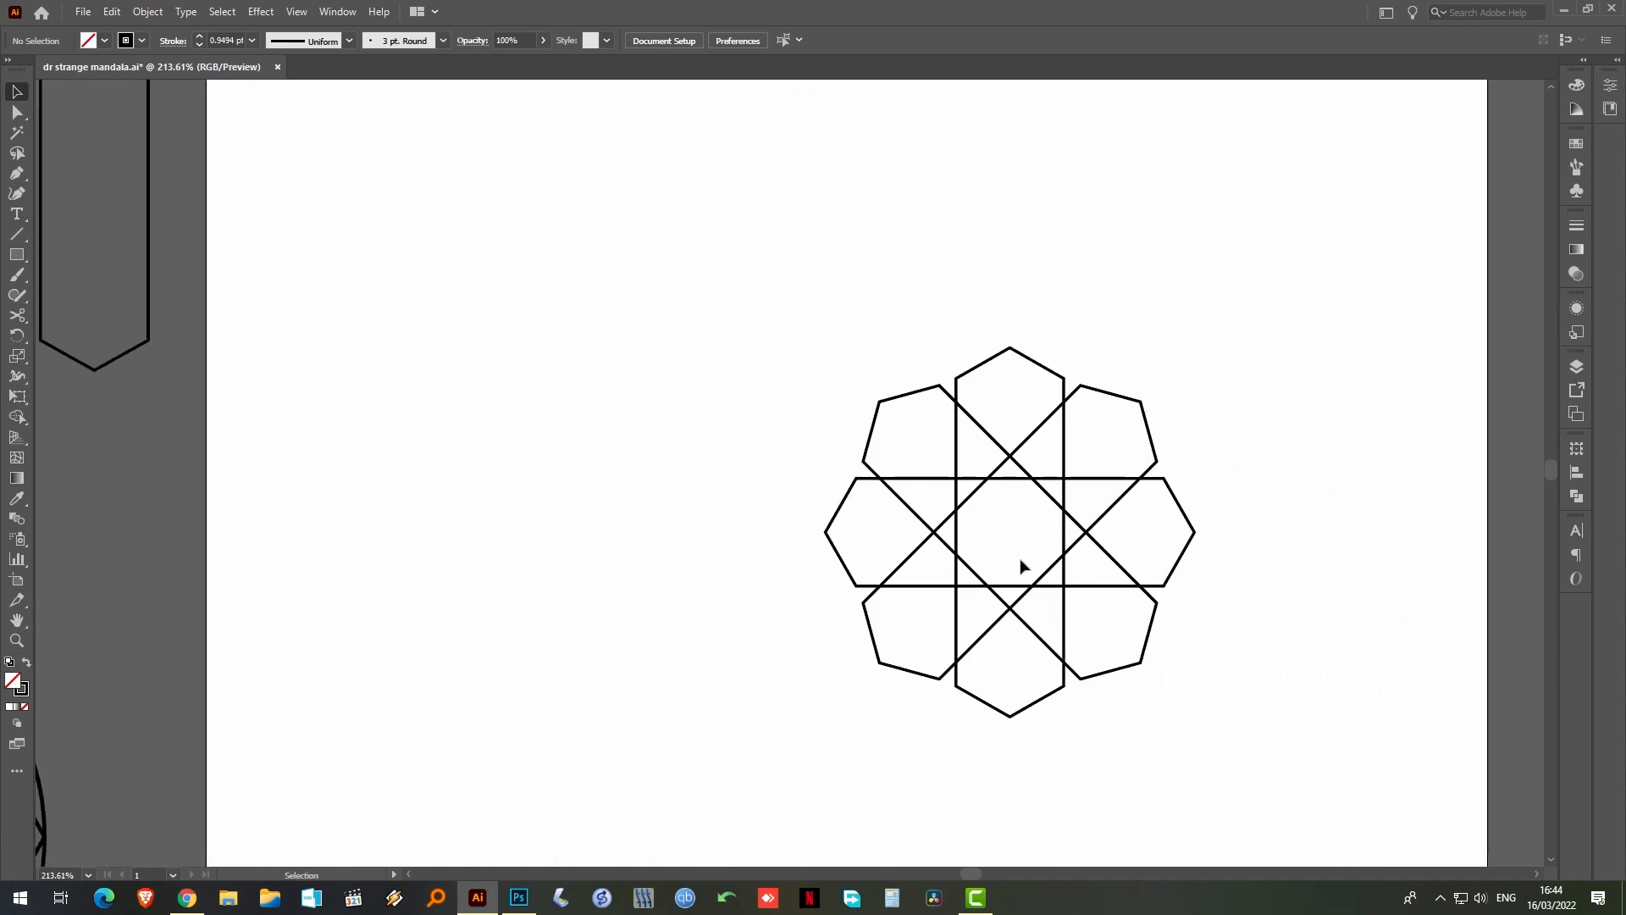
left_click_drag(1075, 323, 996, 290)
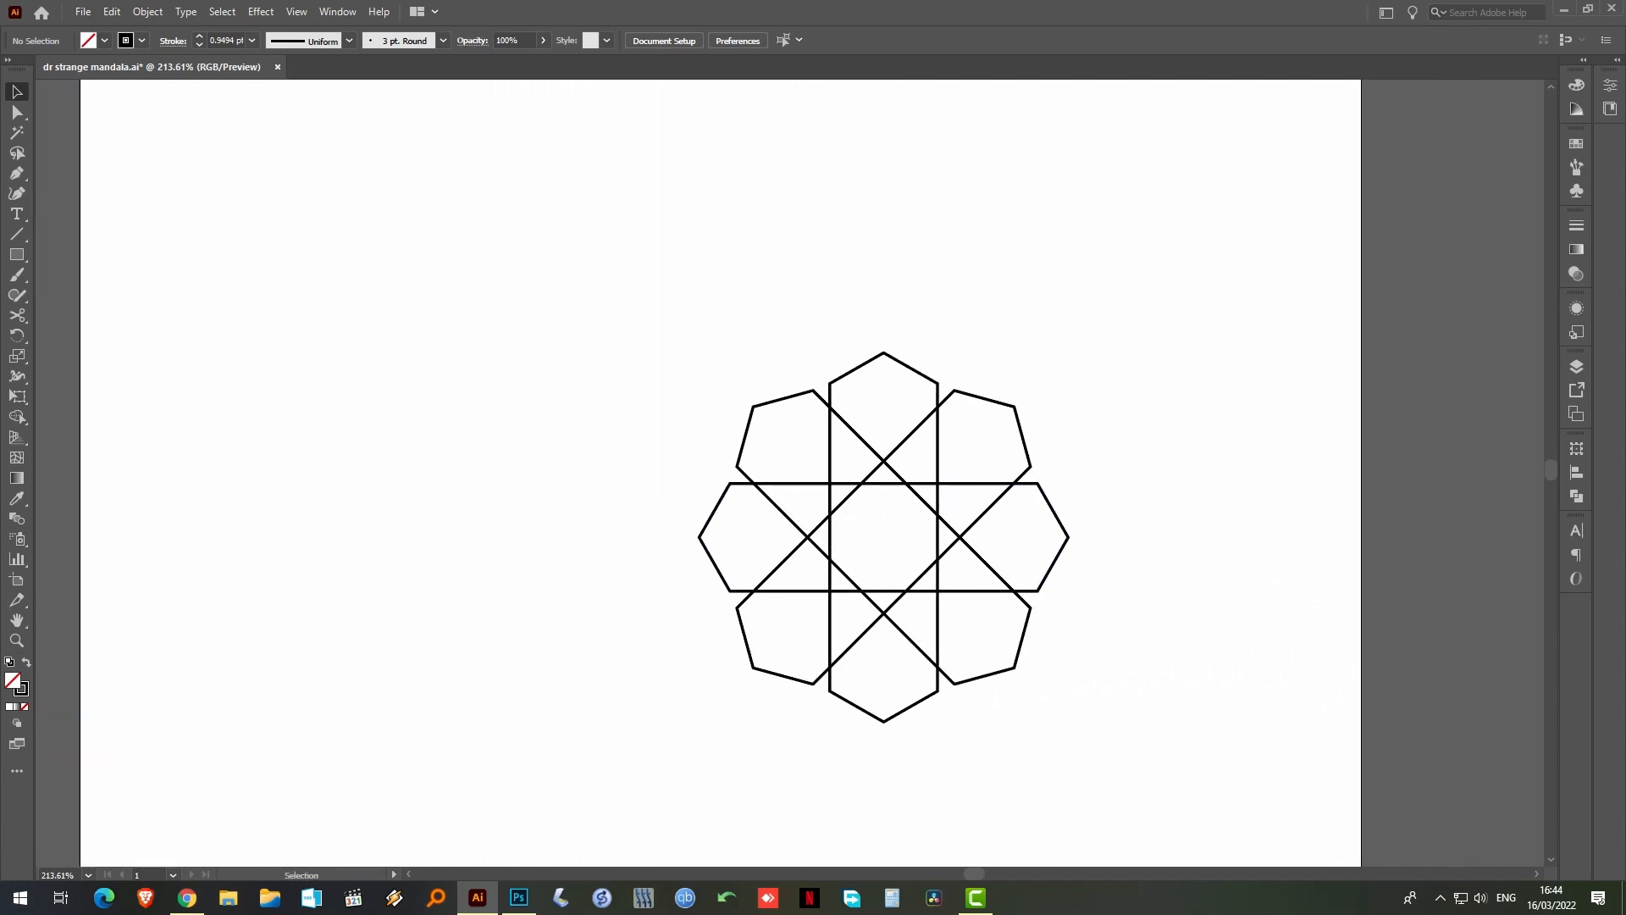
key("space")
left_click_drag(1145, 433, 1054, 434)
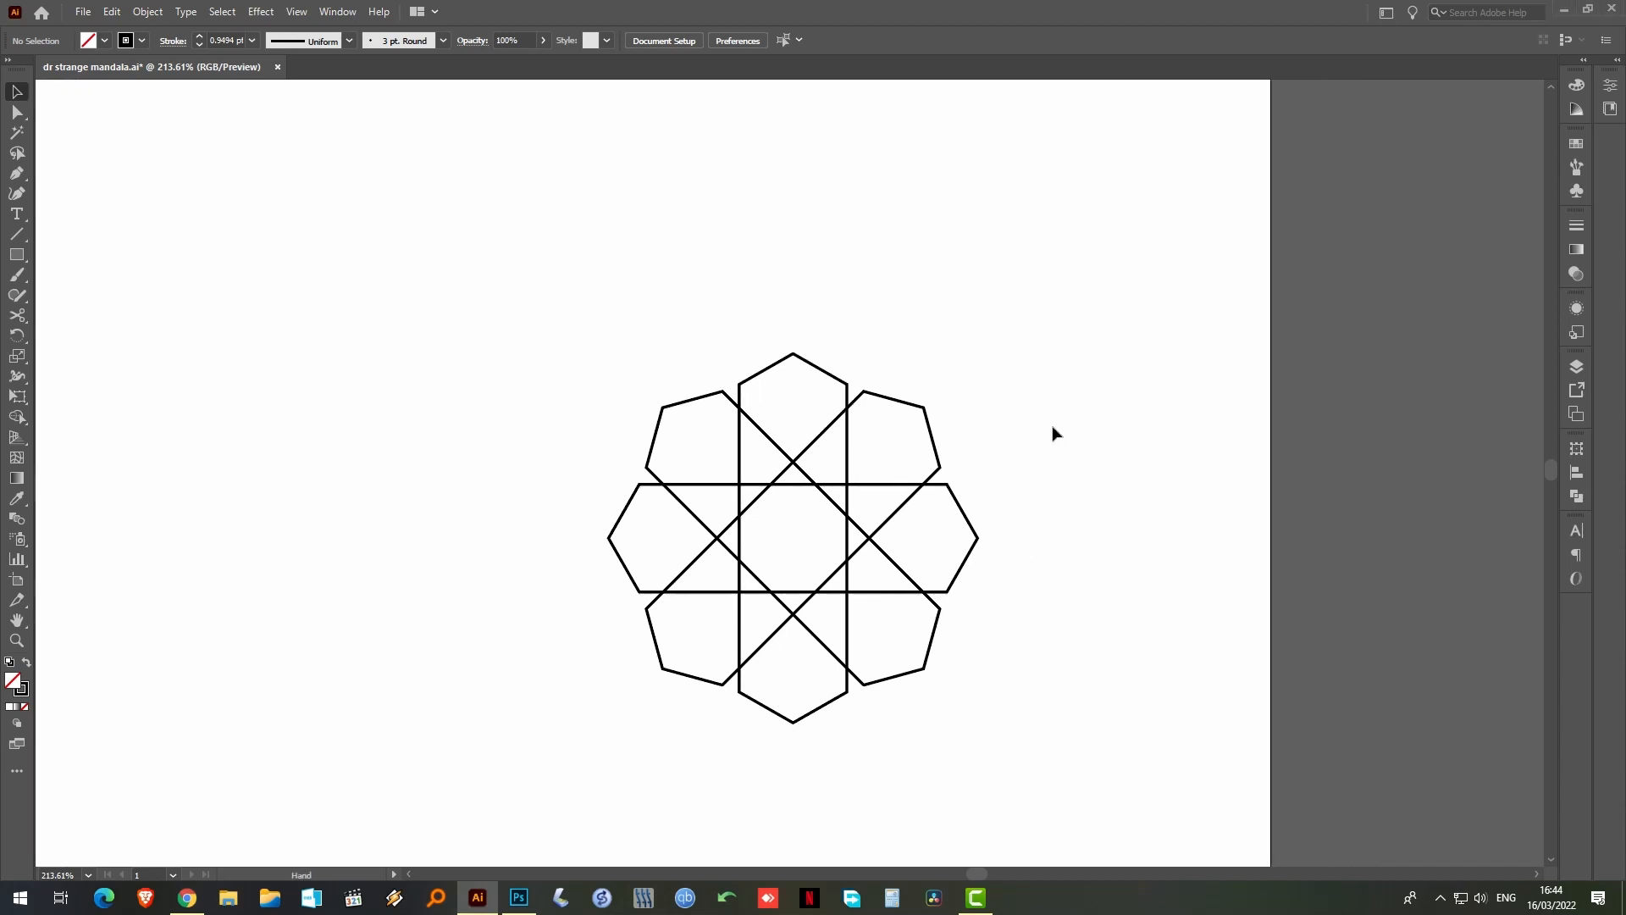
left_click_drag(1054, 297, 548, 715)
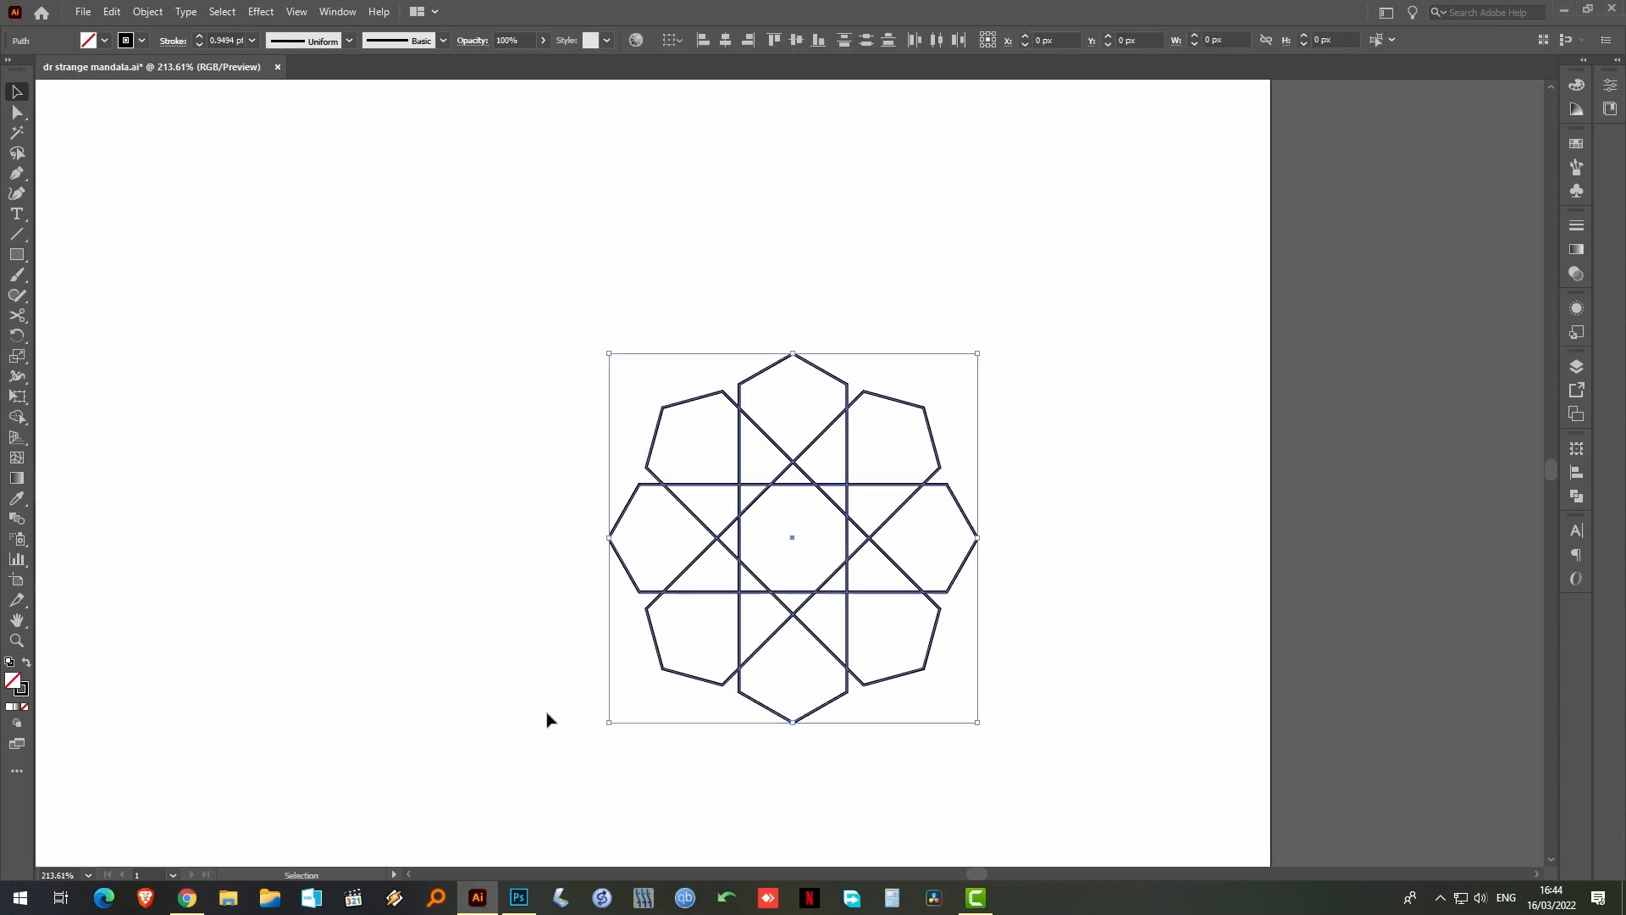
left_click(1580, 499)
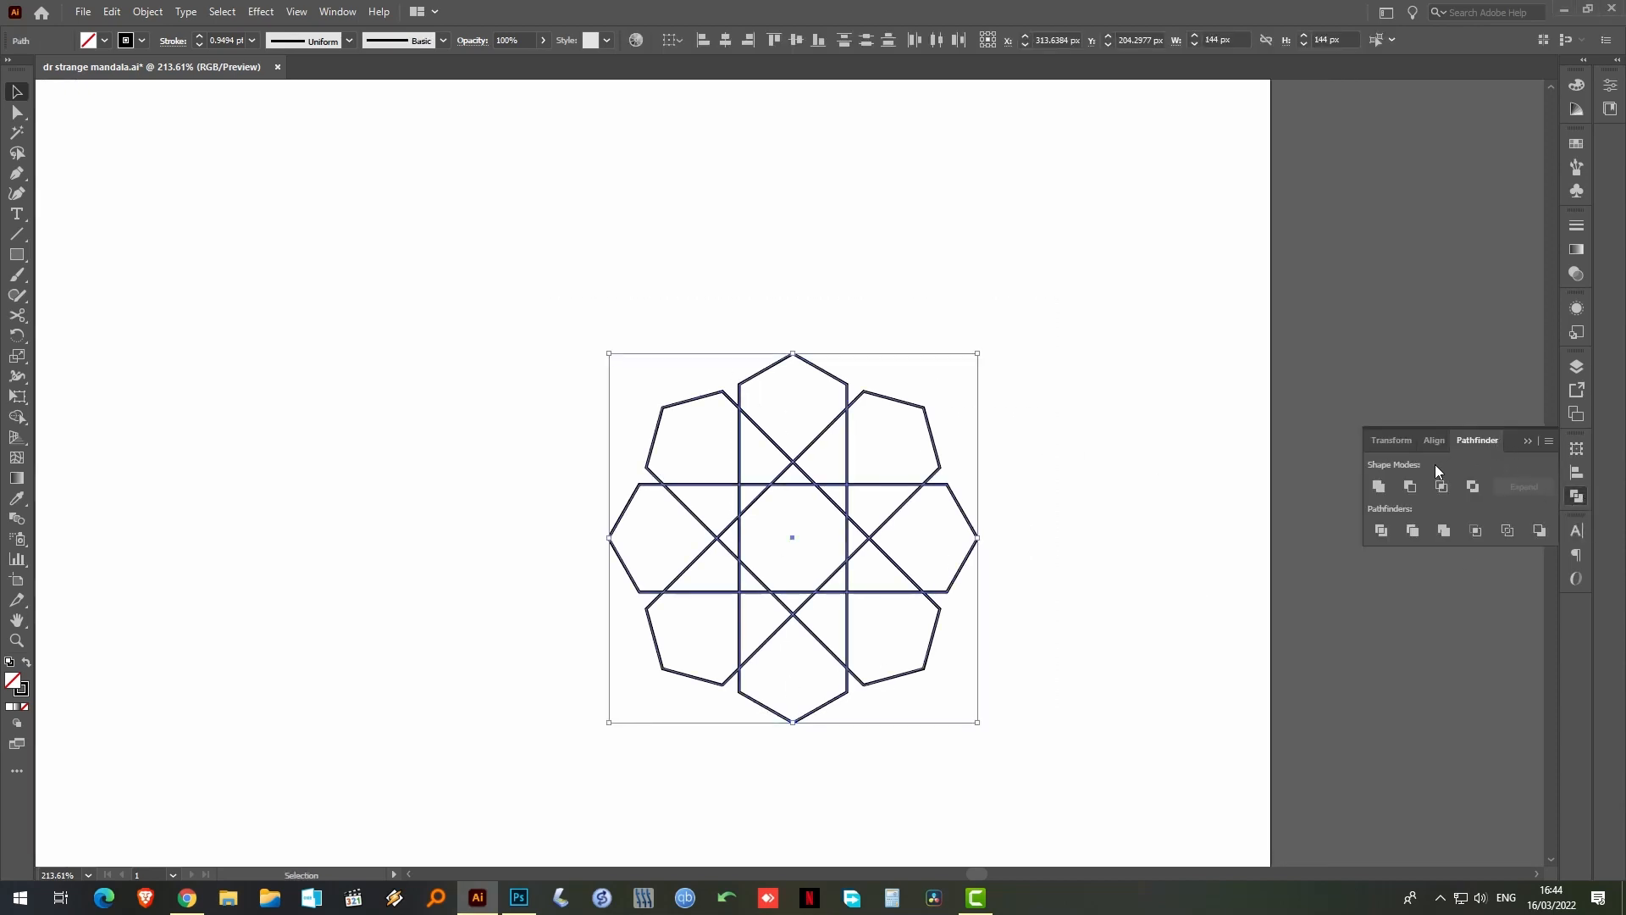
left_click(1378, 486)
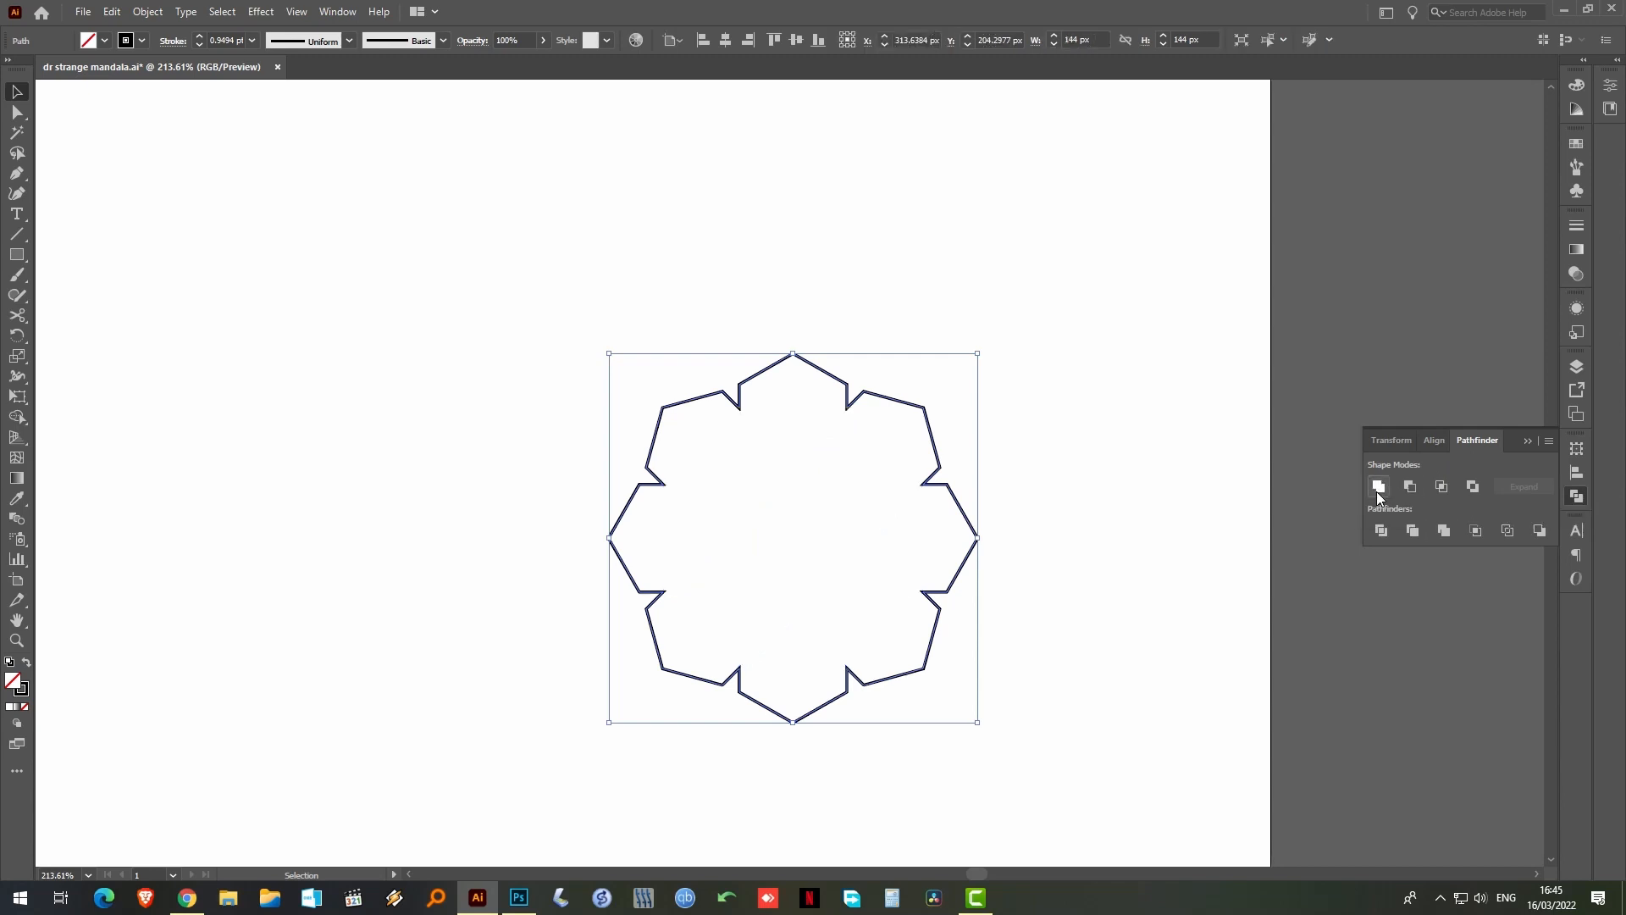
left_click(1043, 447)
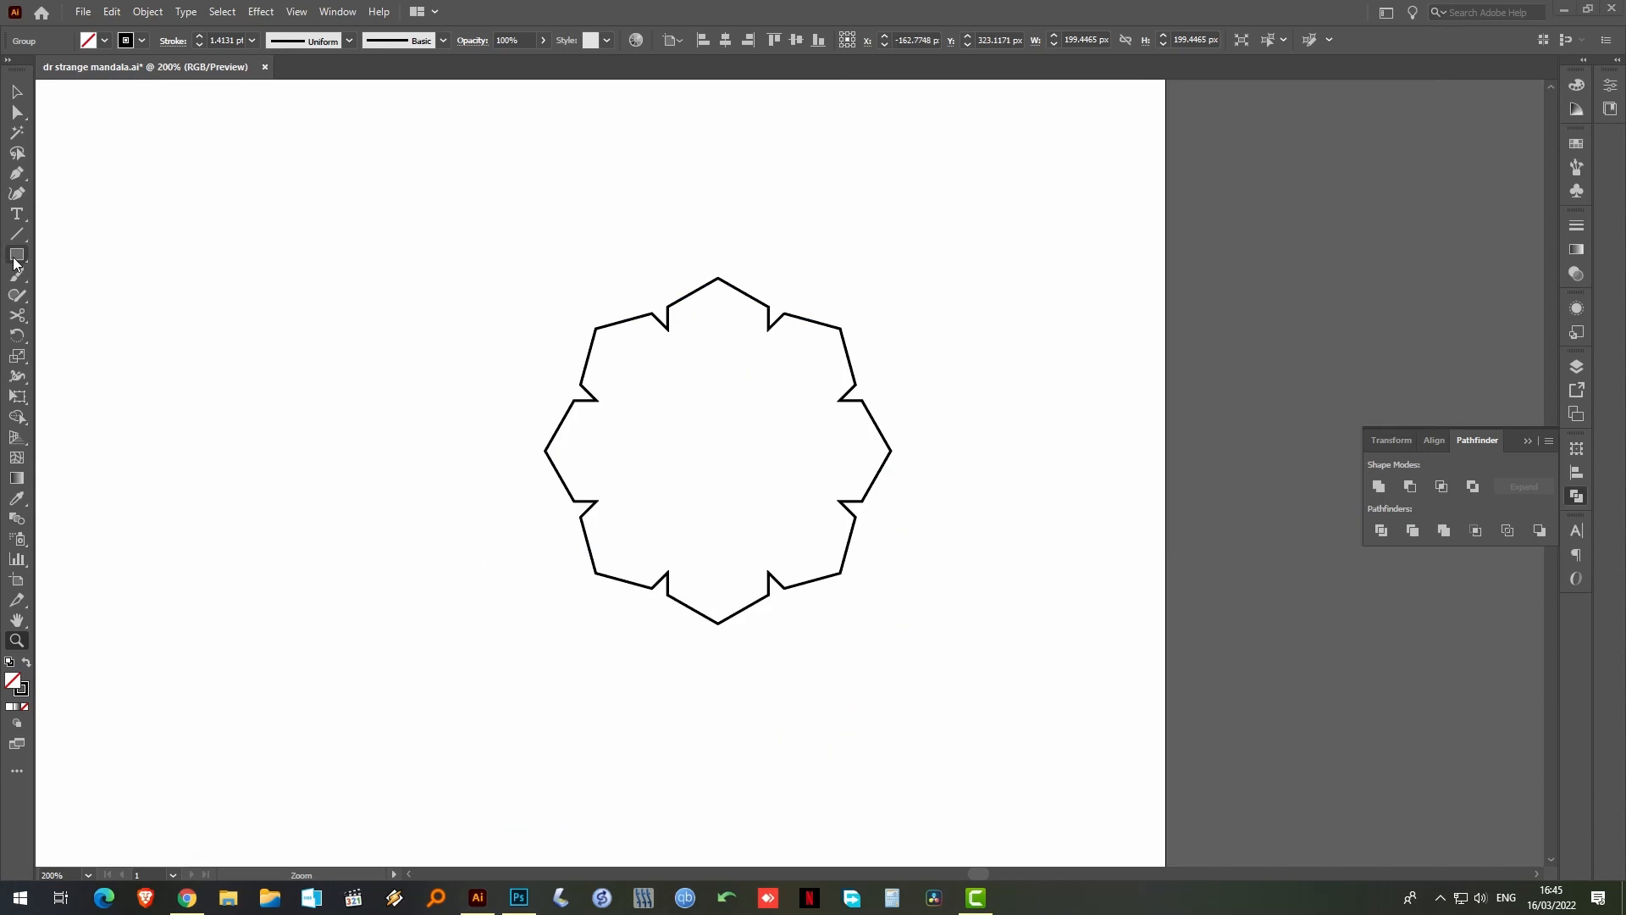
Draw a 144 px circle with the Ellipse tool, matching its height to the petal outline's top and bottom points
left_click(14, 258)
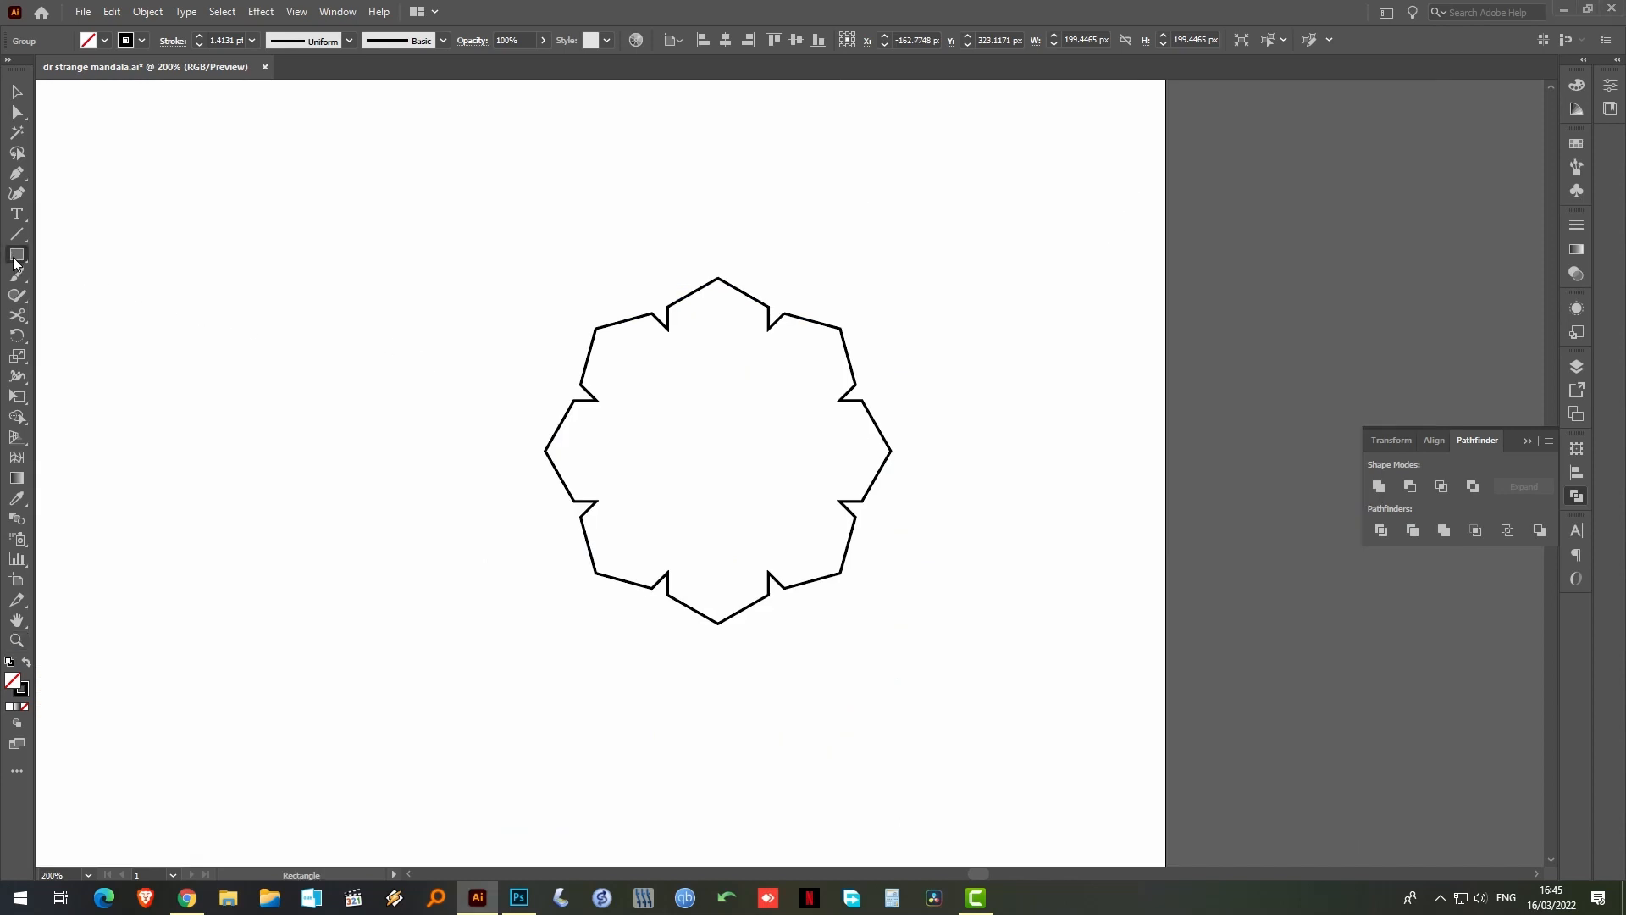
right_click(15, 263)
left_click(80, 295)
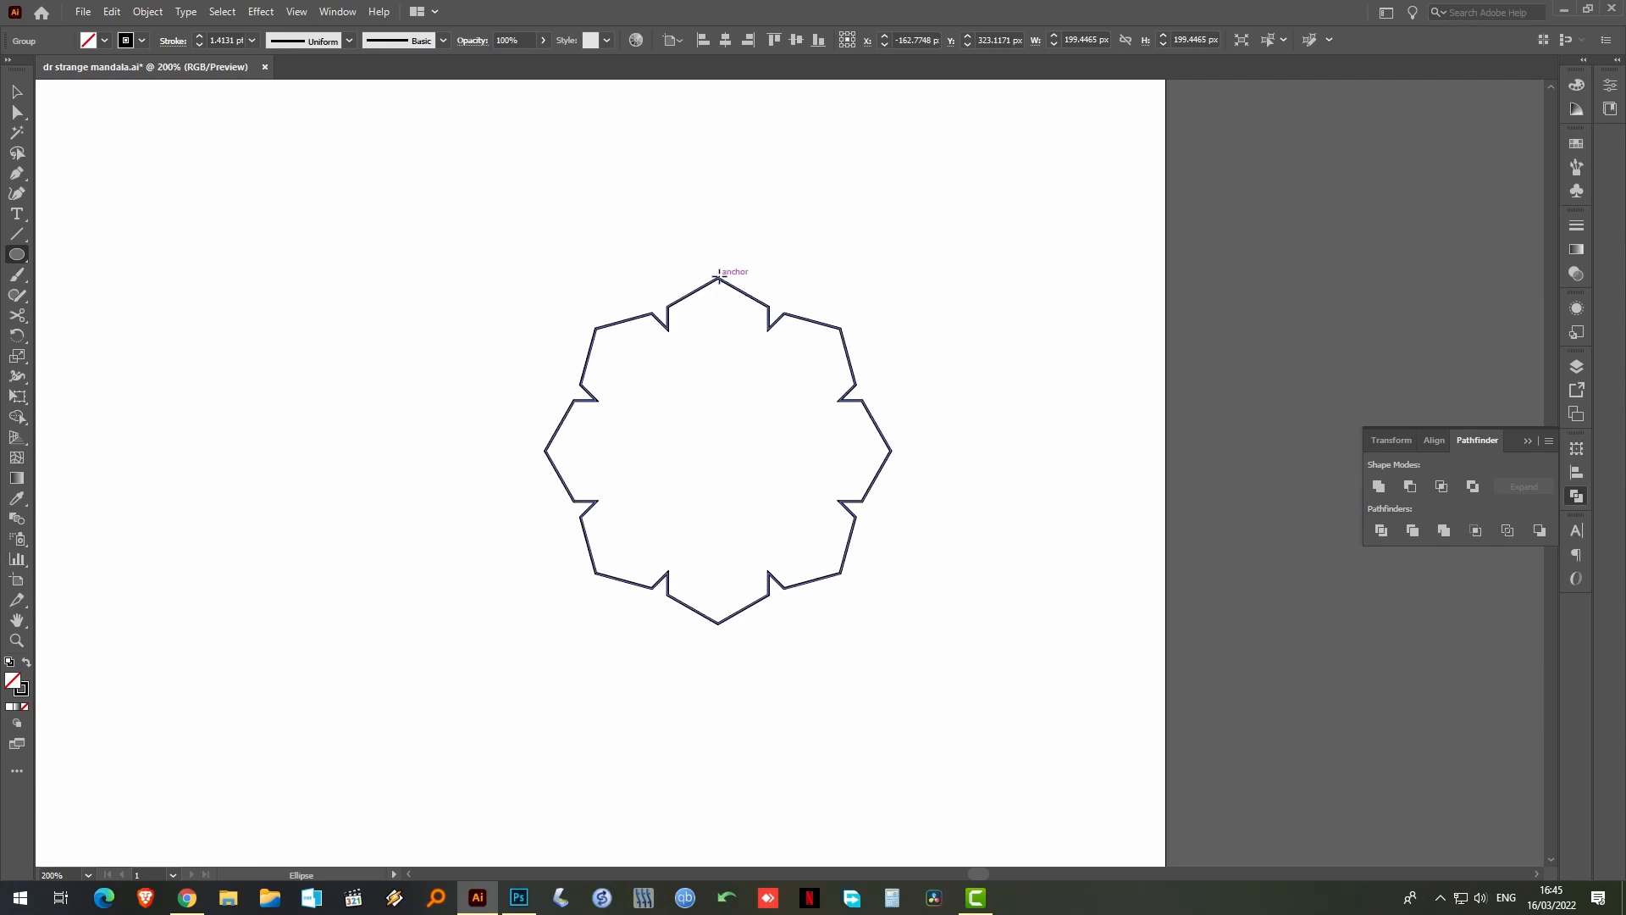
mouse_move(718, 275)
left_mouse_down()
mouse_move(699, 474)
mouse_move(713, 624)
left_mouse_up()
key("v")
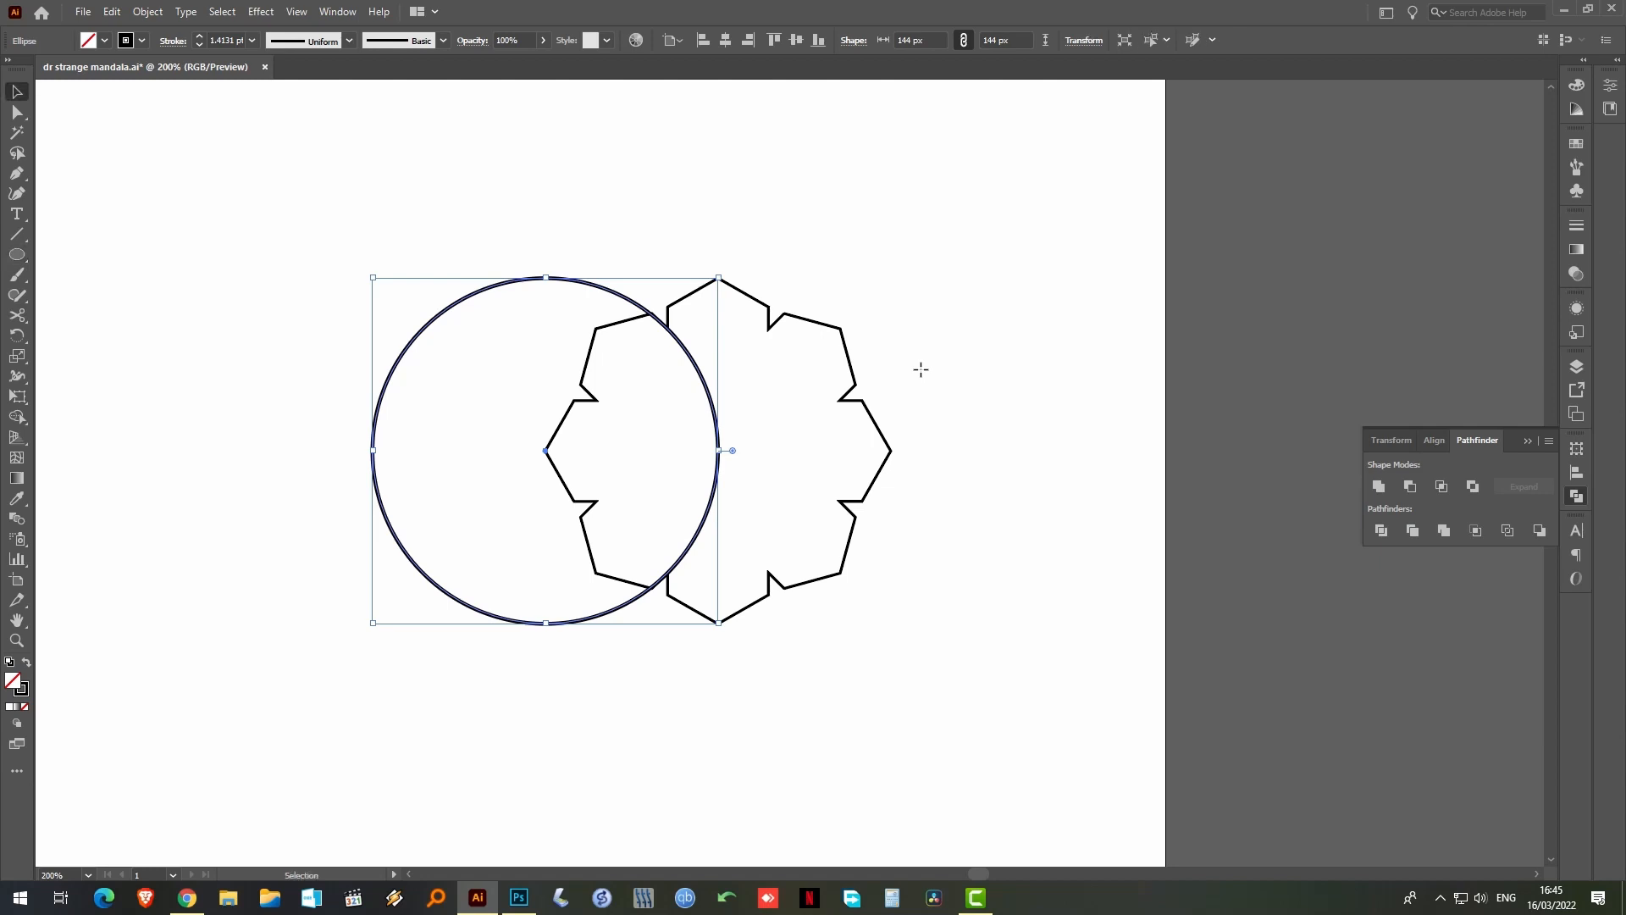
Align the circle and the petal outline on their horizontal centres so the circle encloses the petals
left_click_drag(974, 302, 525, 544)
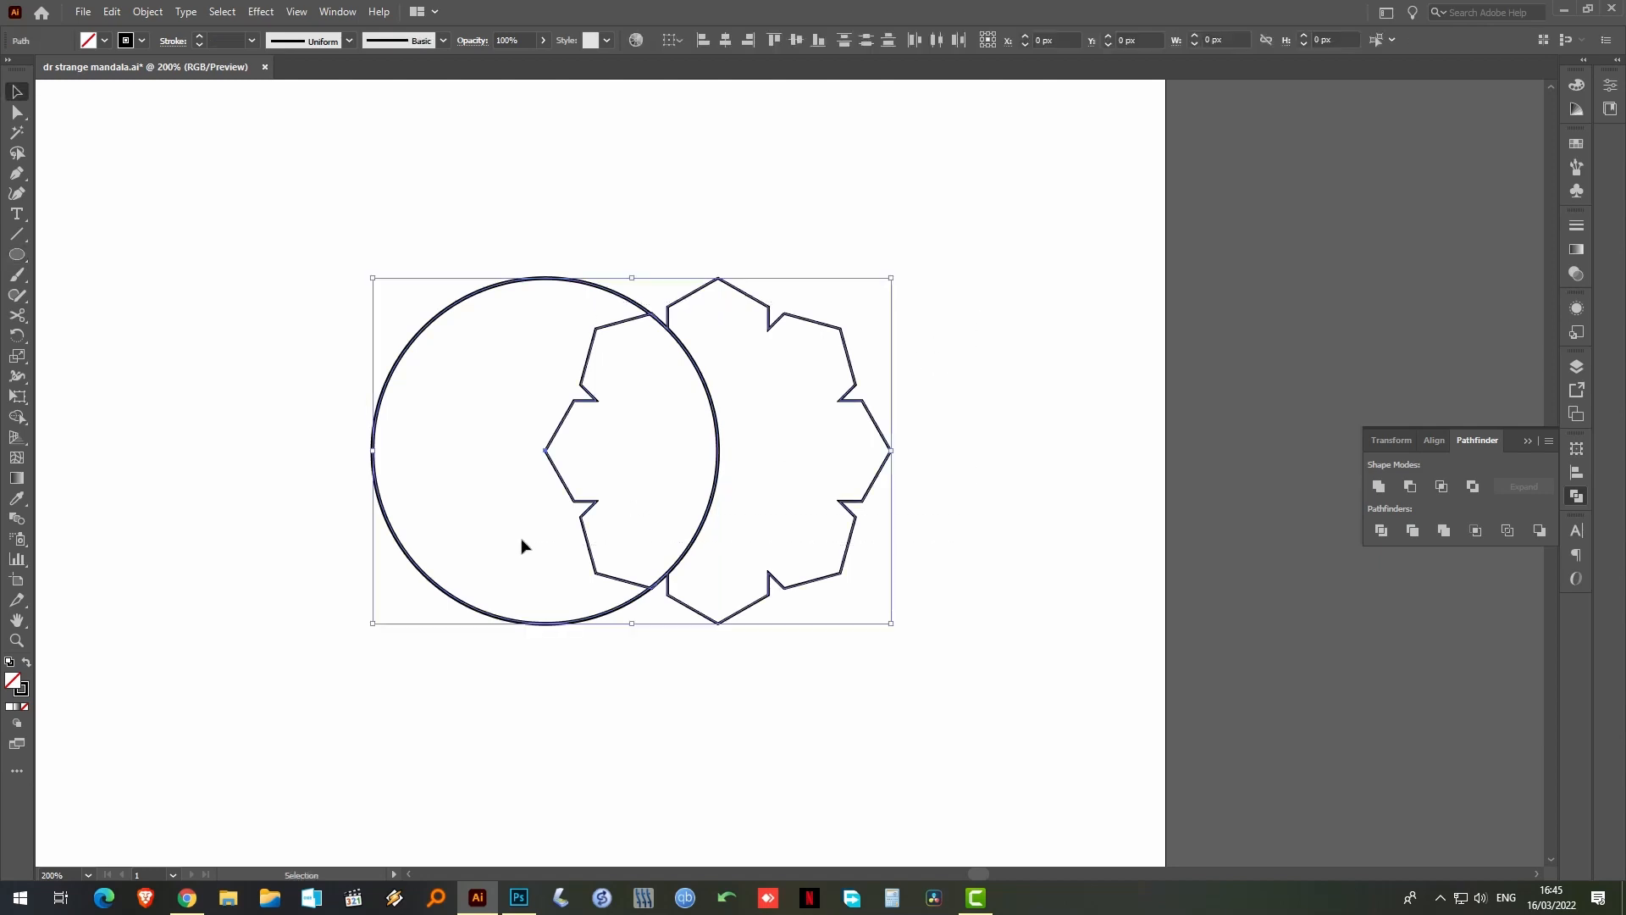
left_click(725, 40)
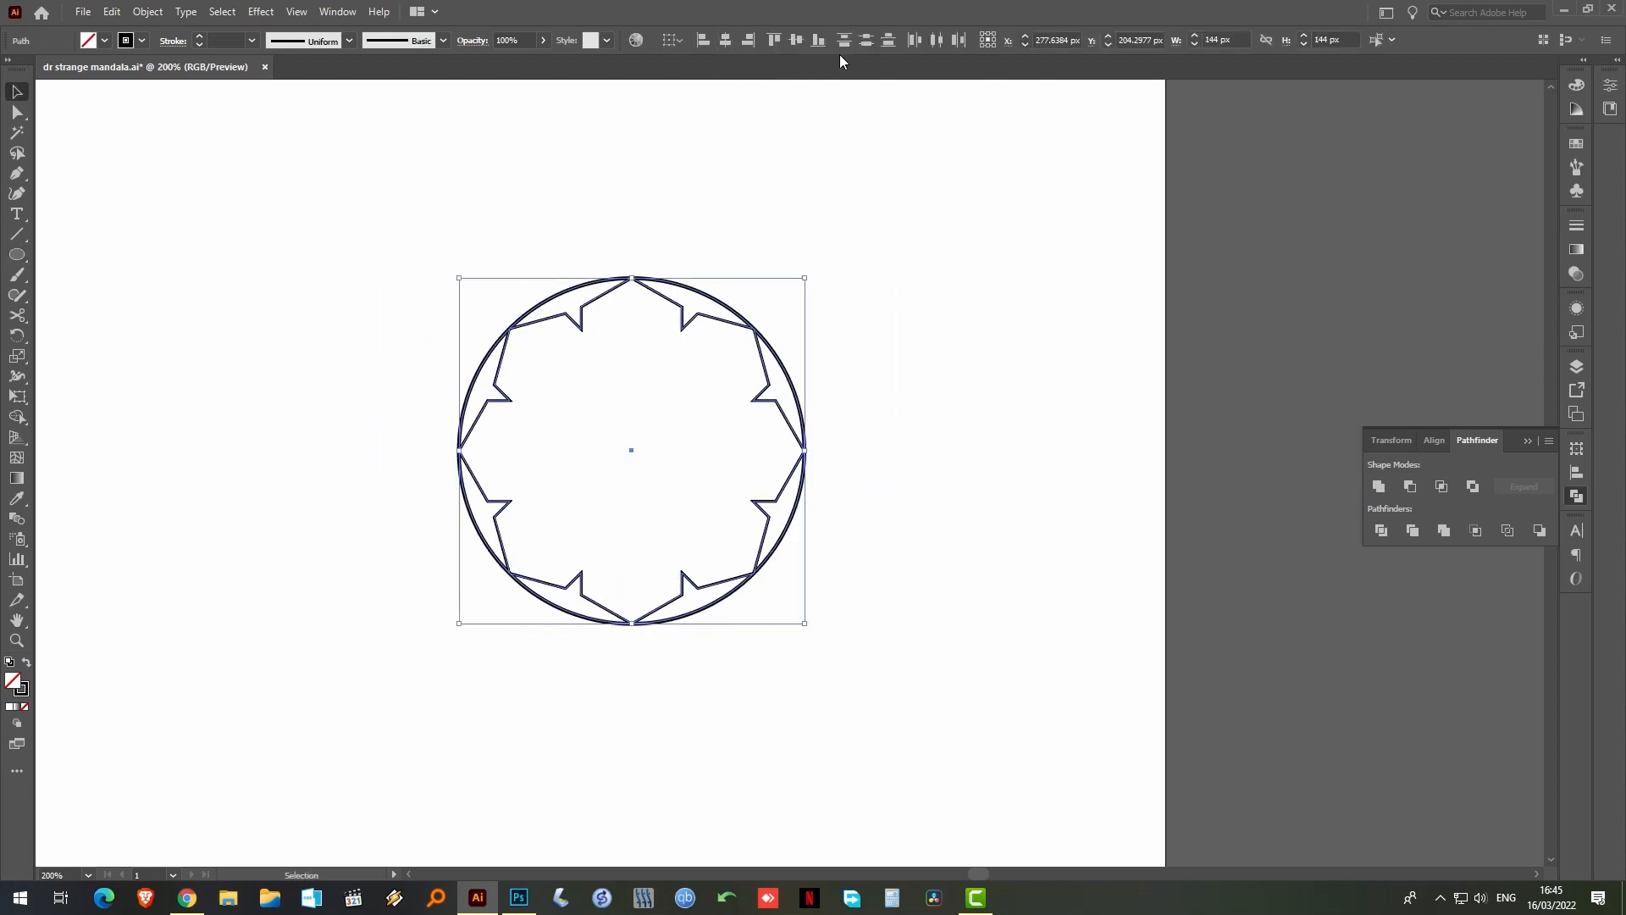
left_click(831, 257)
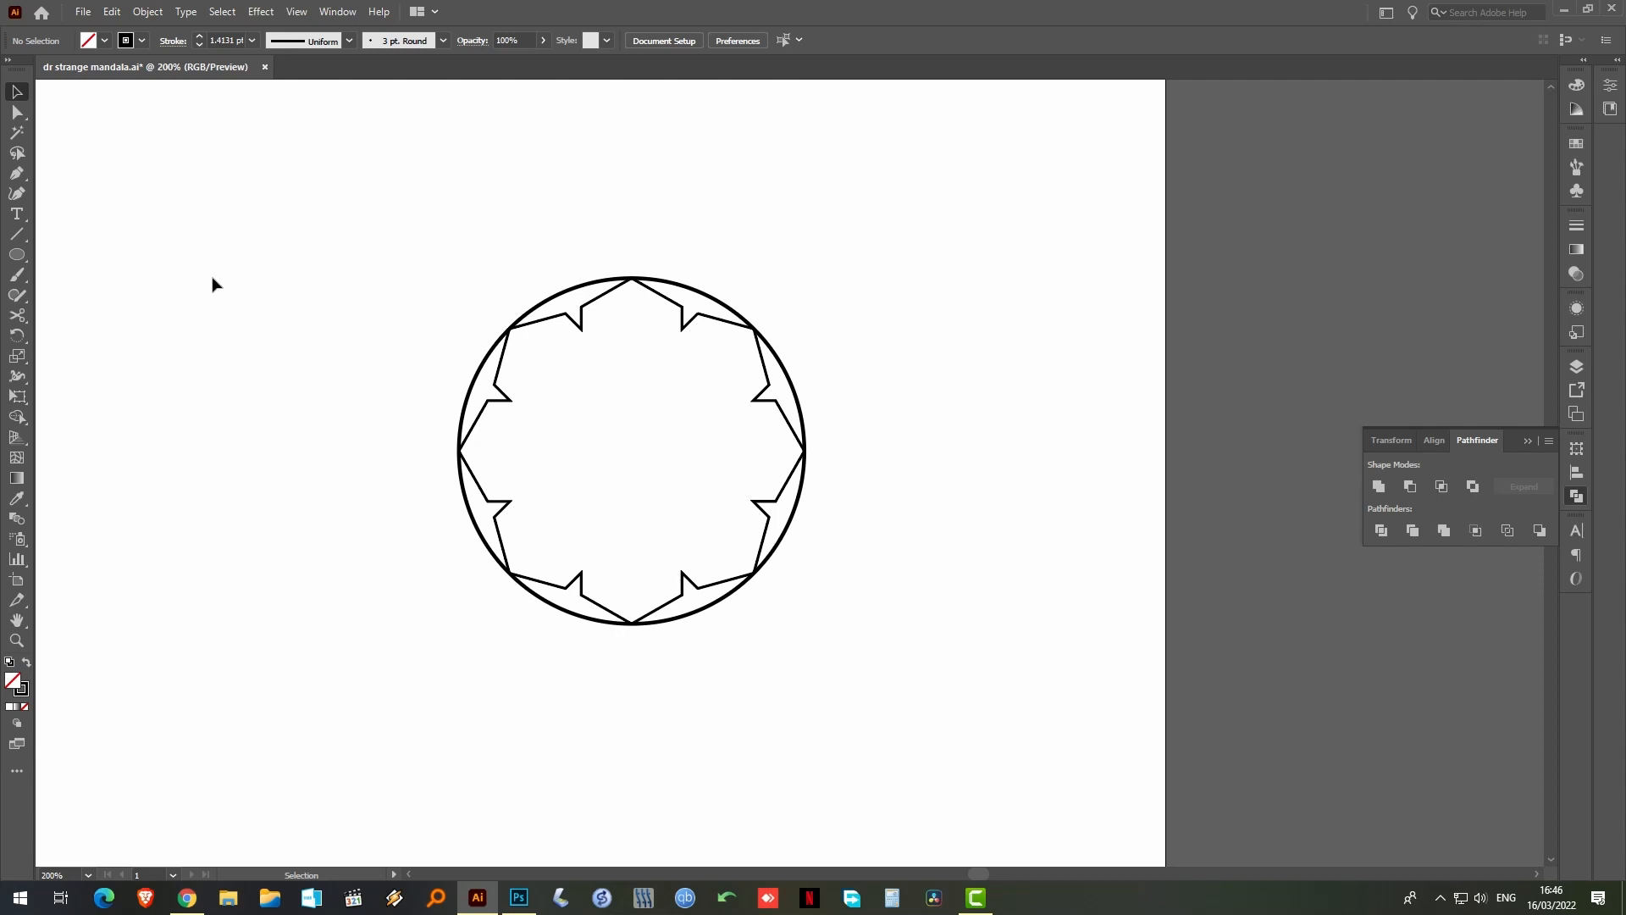
Draw a square about 88 px wide on the empty area beside the circle
left_click(19, 257)
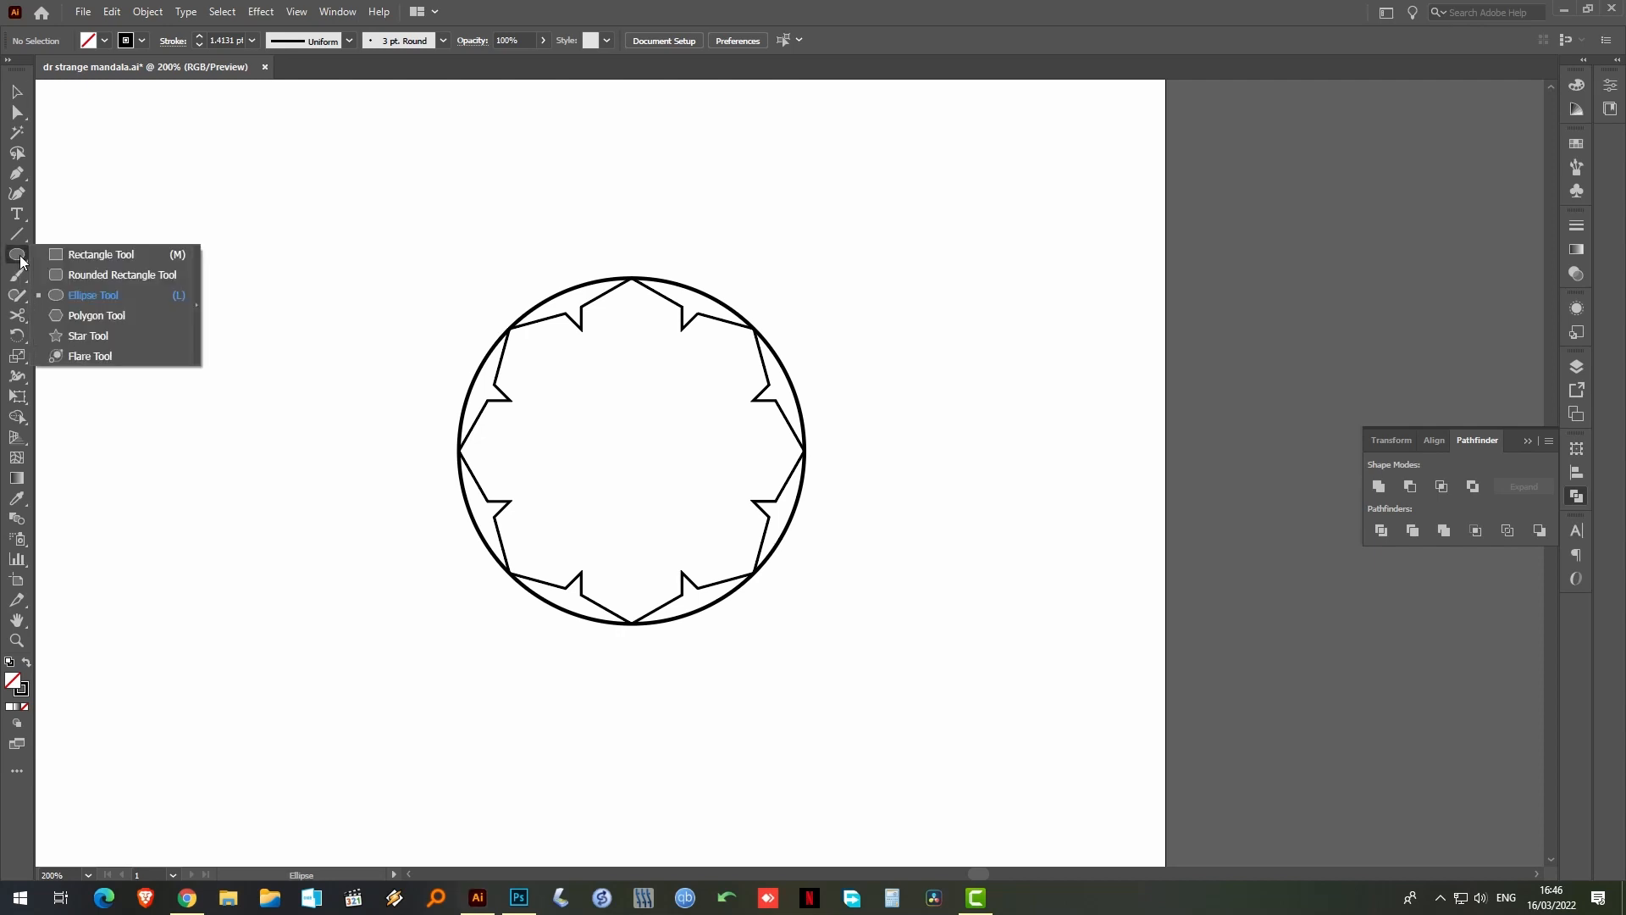
left_click(85, 255)
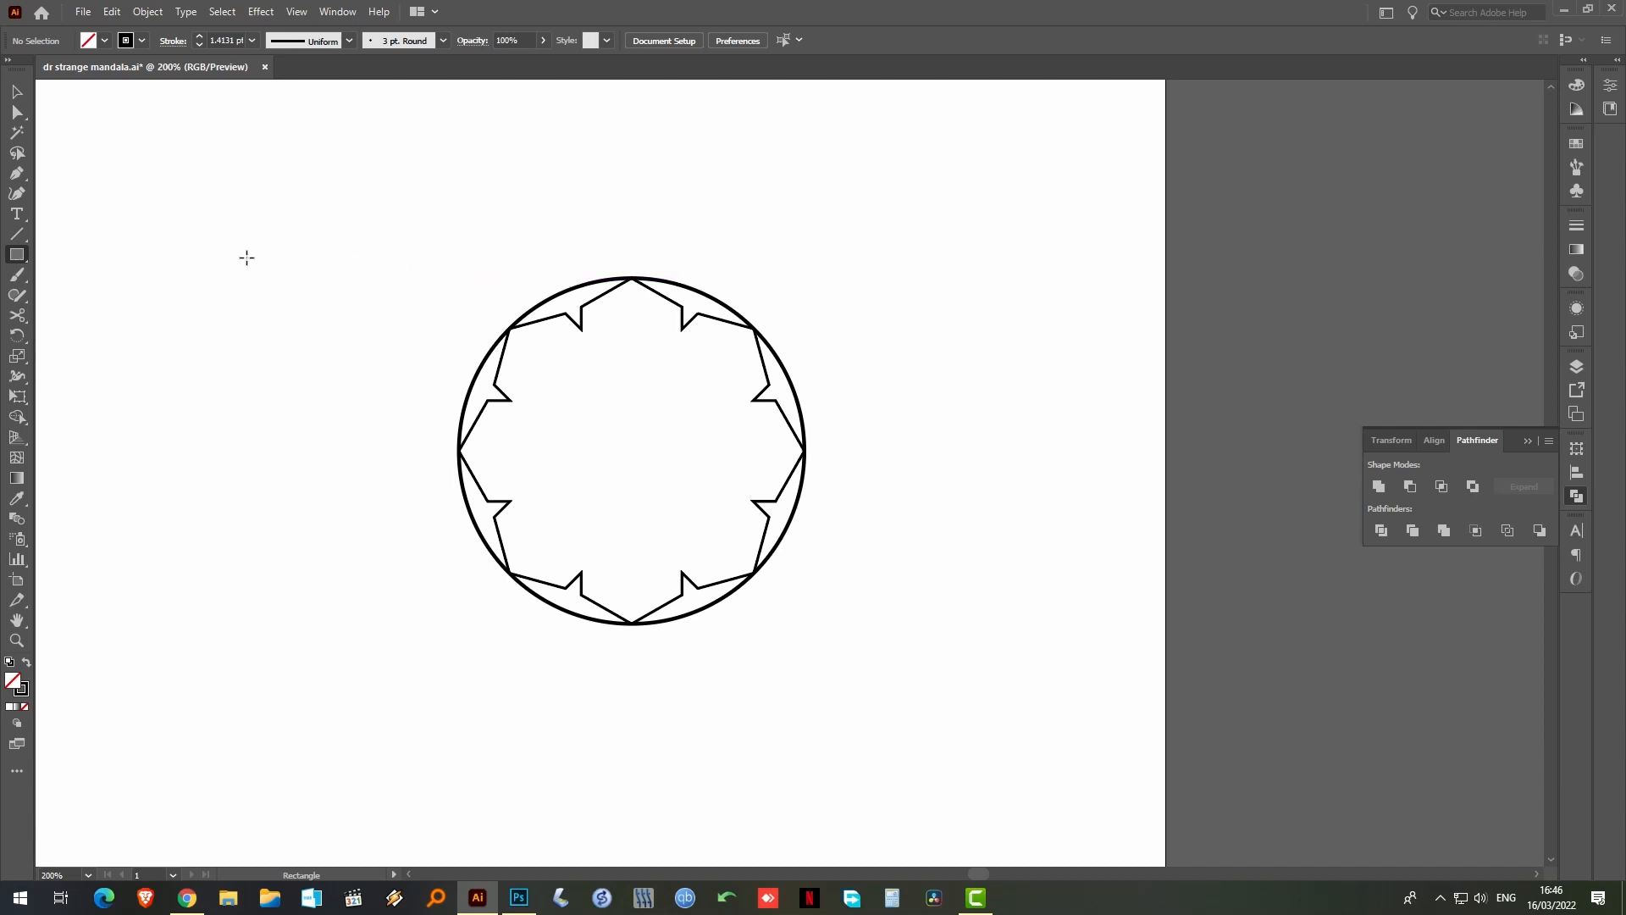
left_click_drag(241, 256, 369, 461)
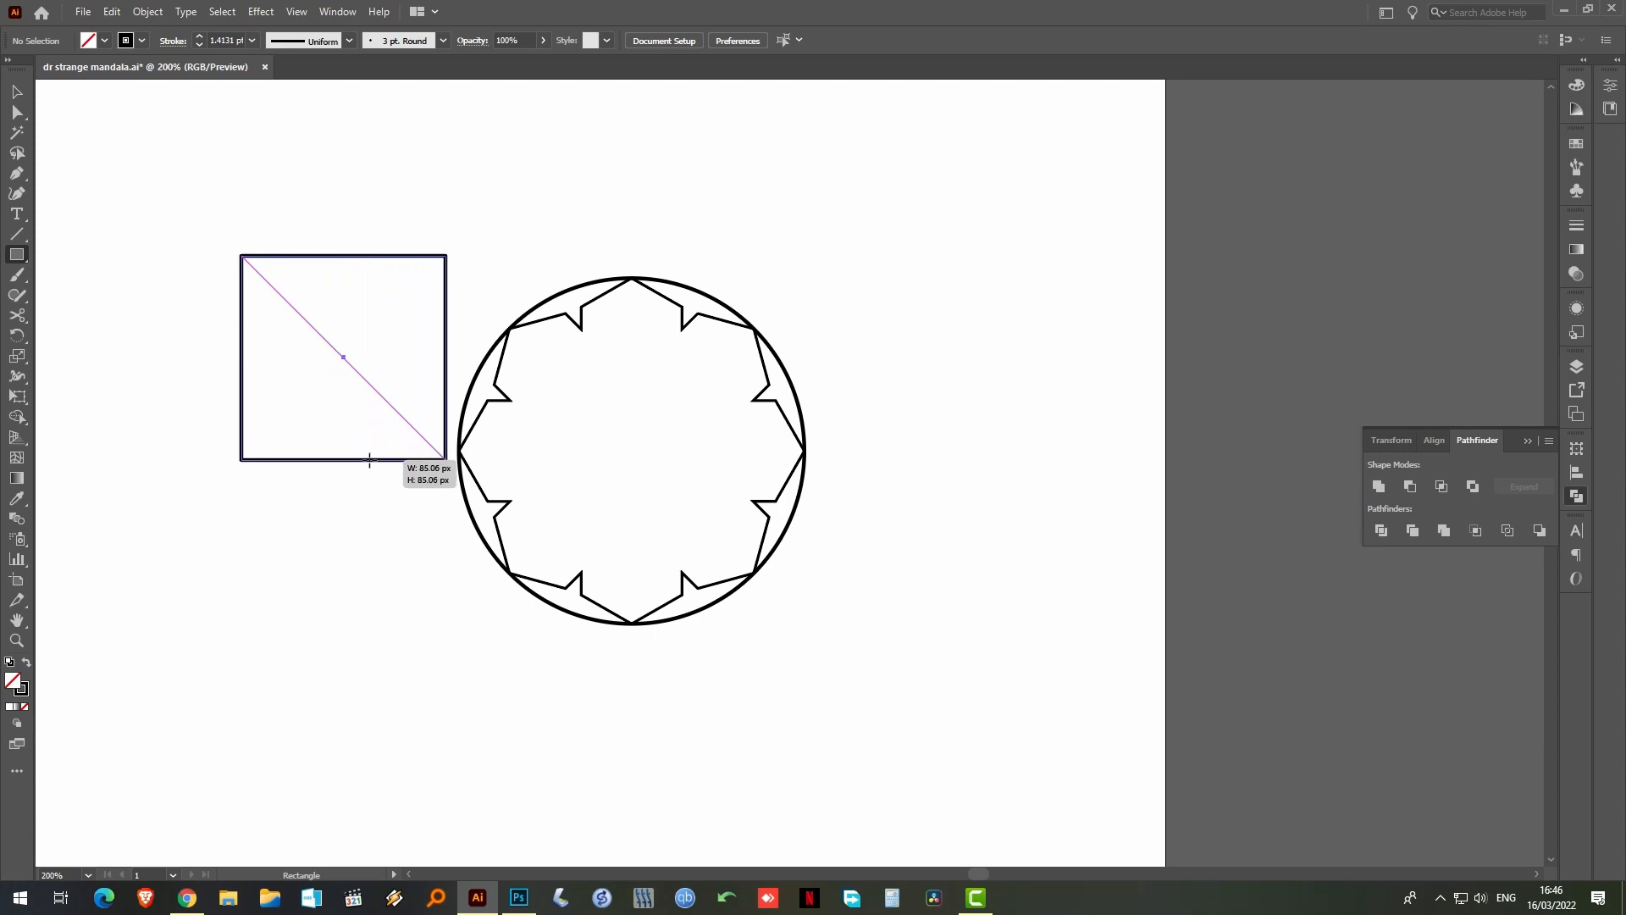
left_click_drag(370, 461, 372, 465)
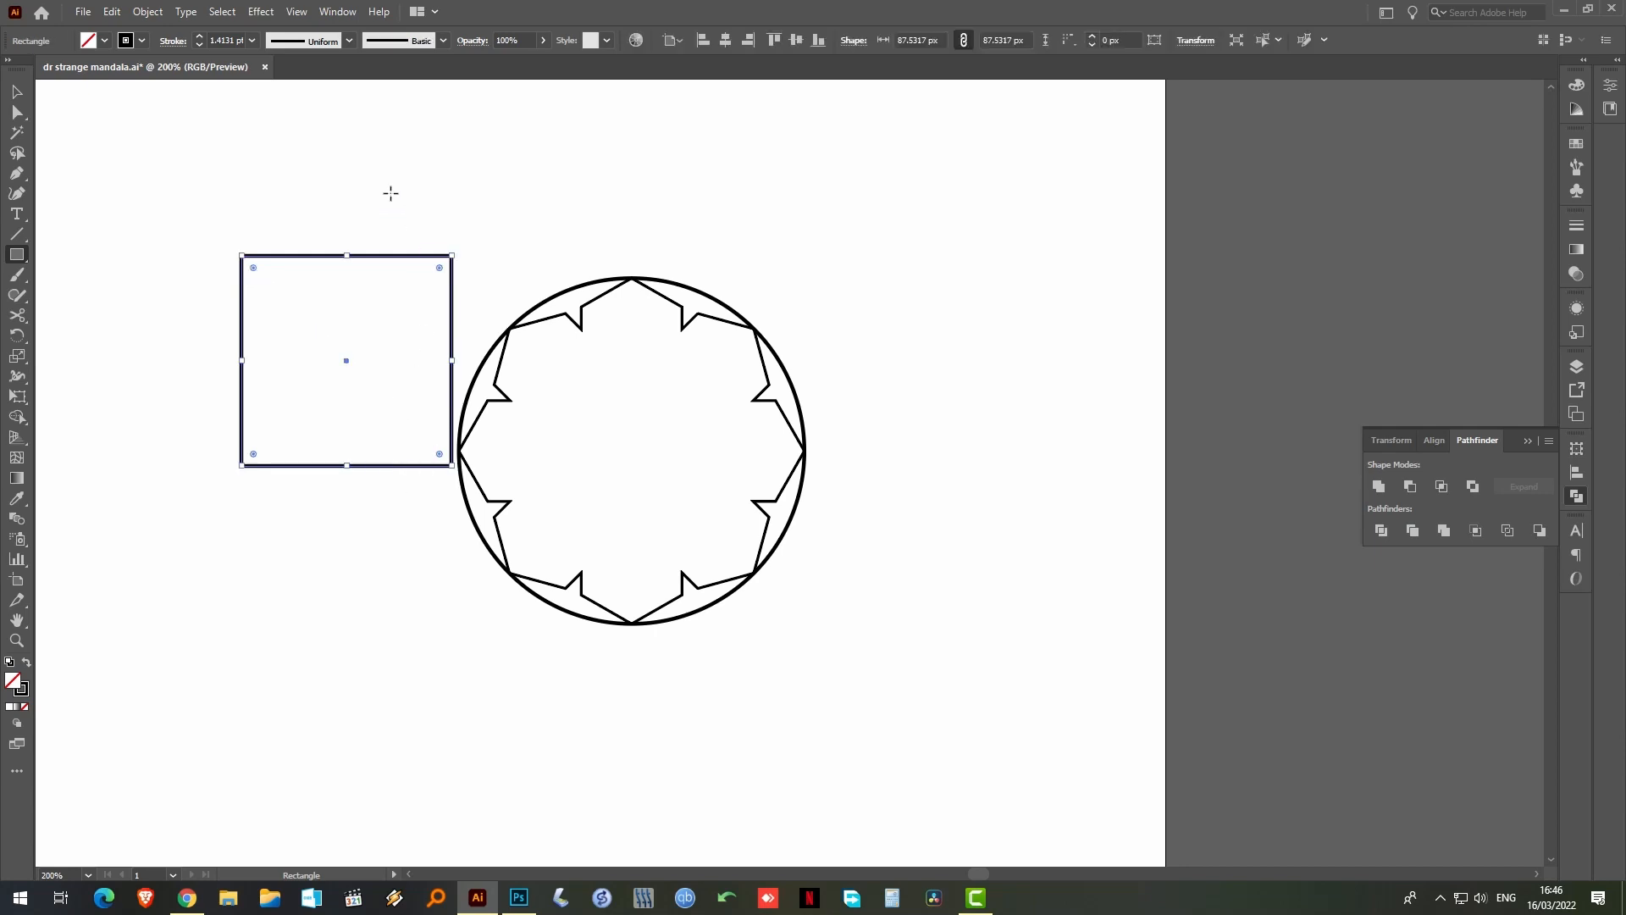
Move the square inside the circle and enlarge it to about 101 px so its corners meet the diagonal petal tips
key("v")
left_click_drag(391, 257, 663, 335)
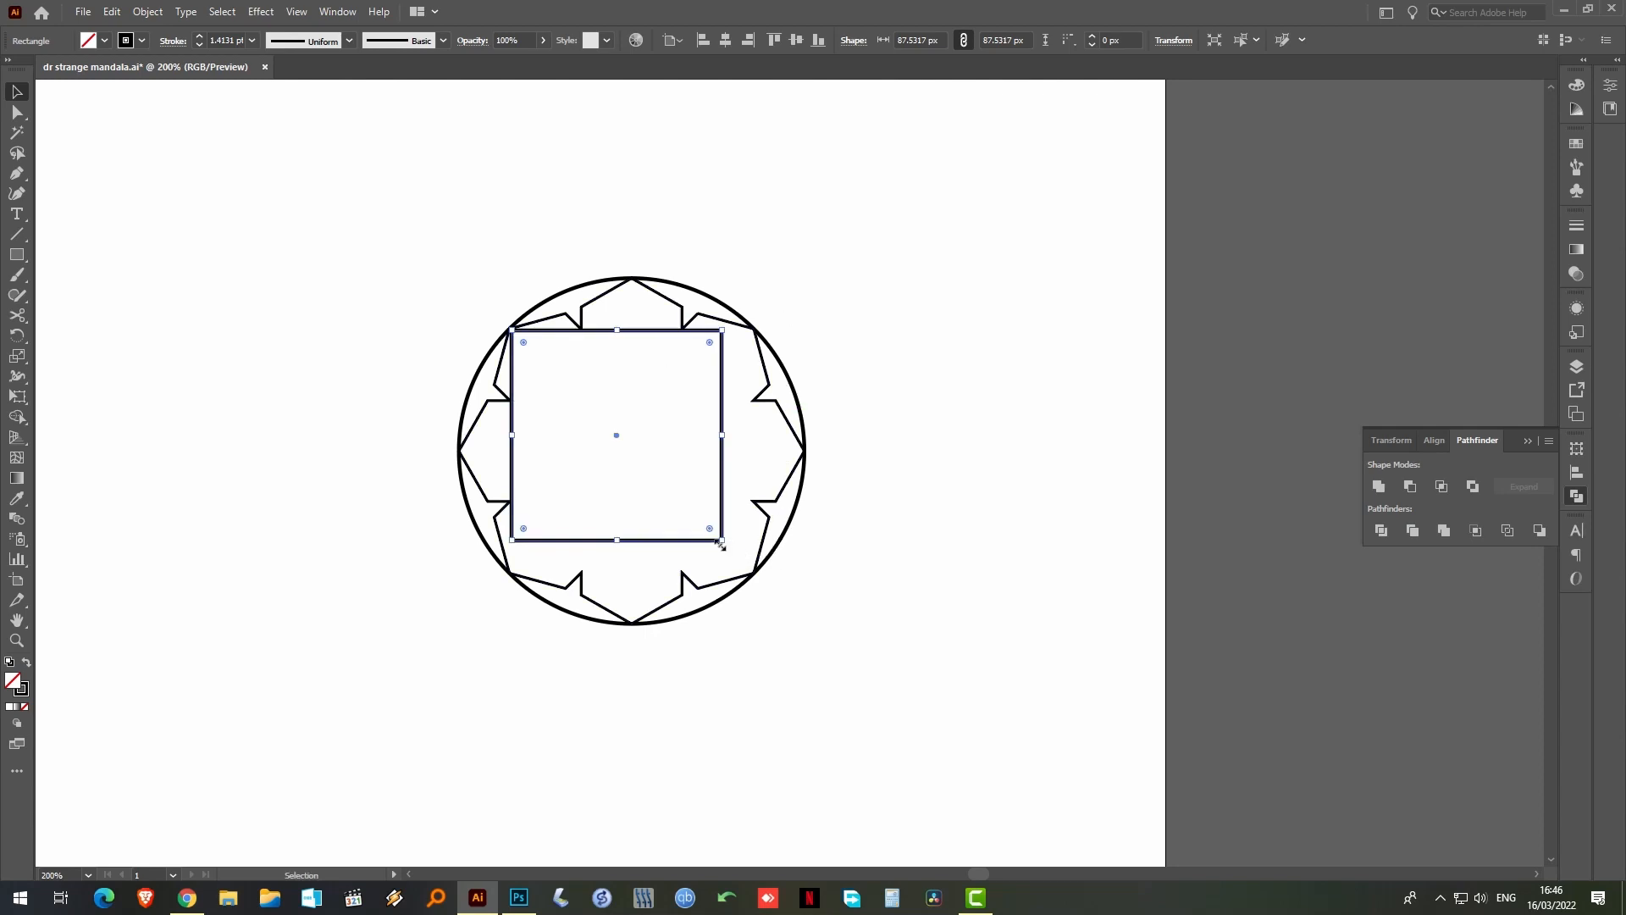
left_click_drag(726, 543, 756, 598)
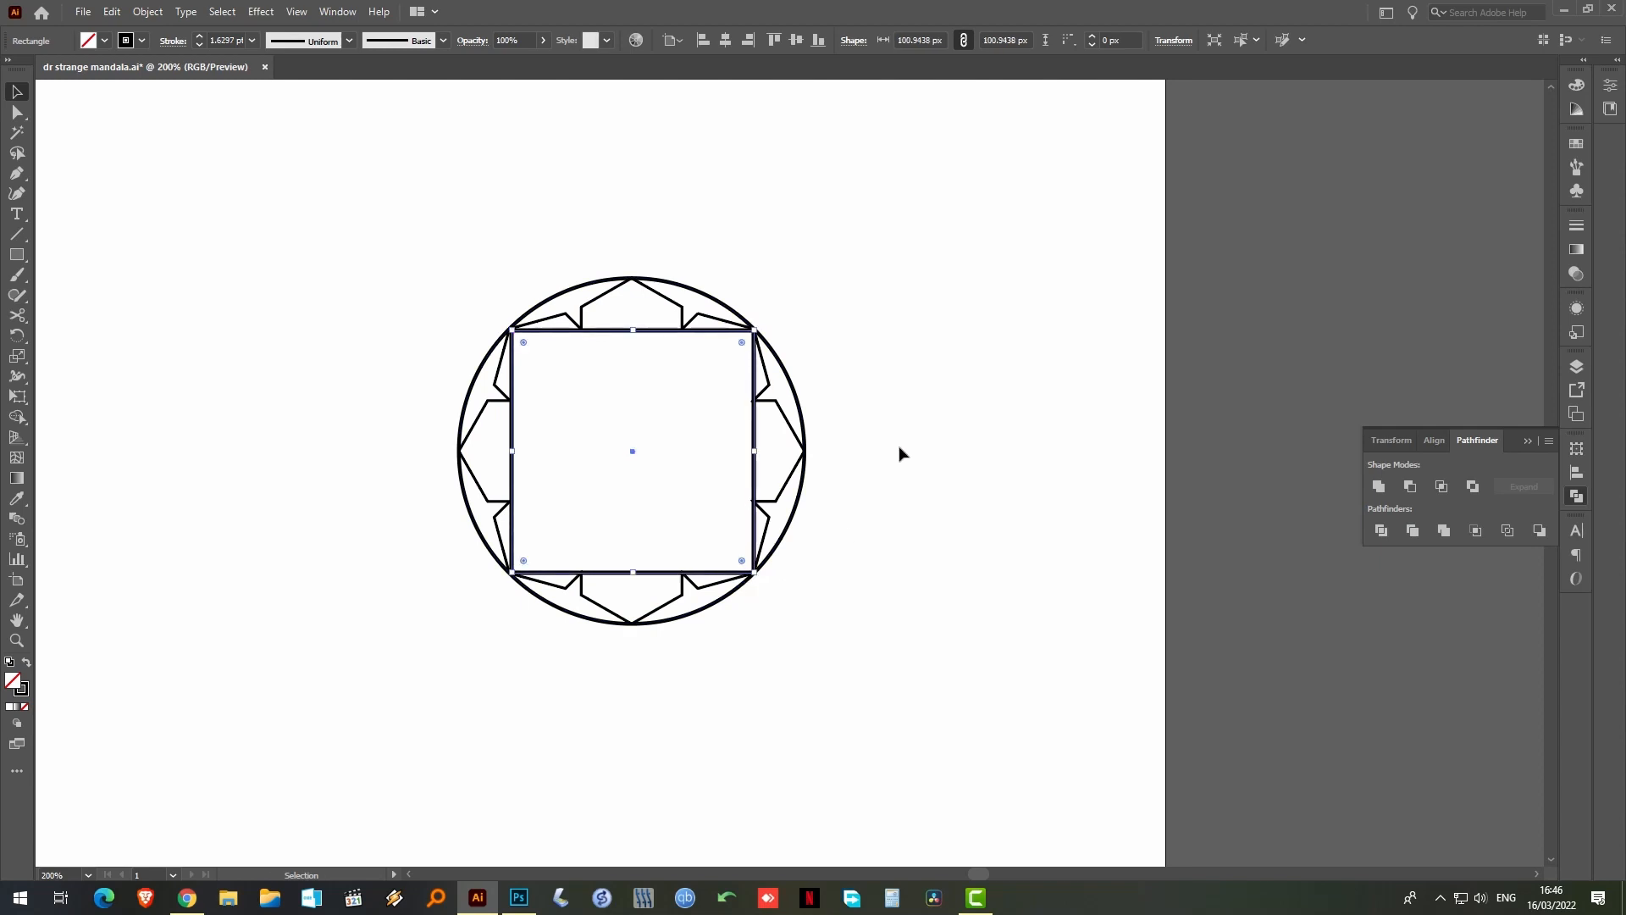
left_click(898, 455)
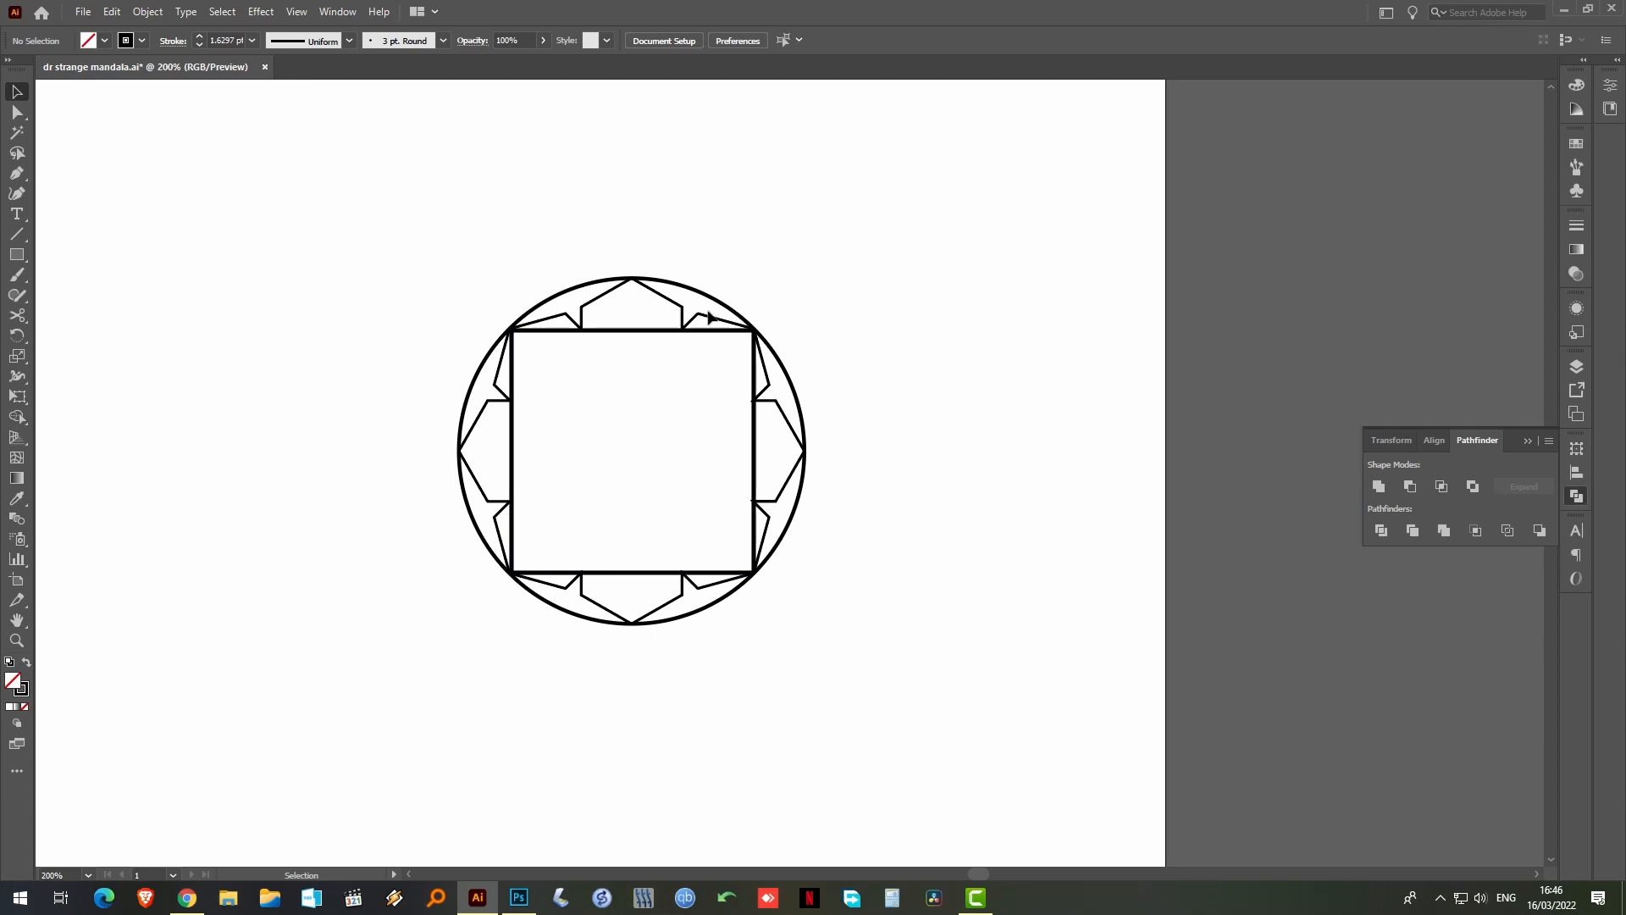
Duplicate the square beside the circle, enlarge the copy to about 229 px to test stroke scaling, and delete it
left_click(645, 333)
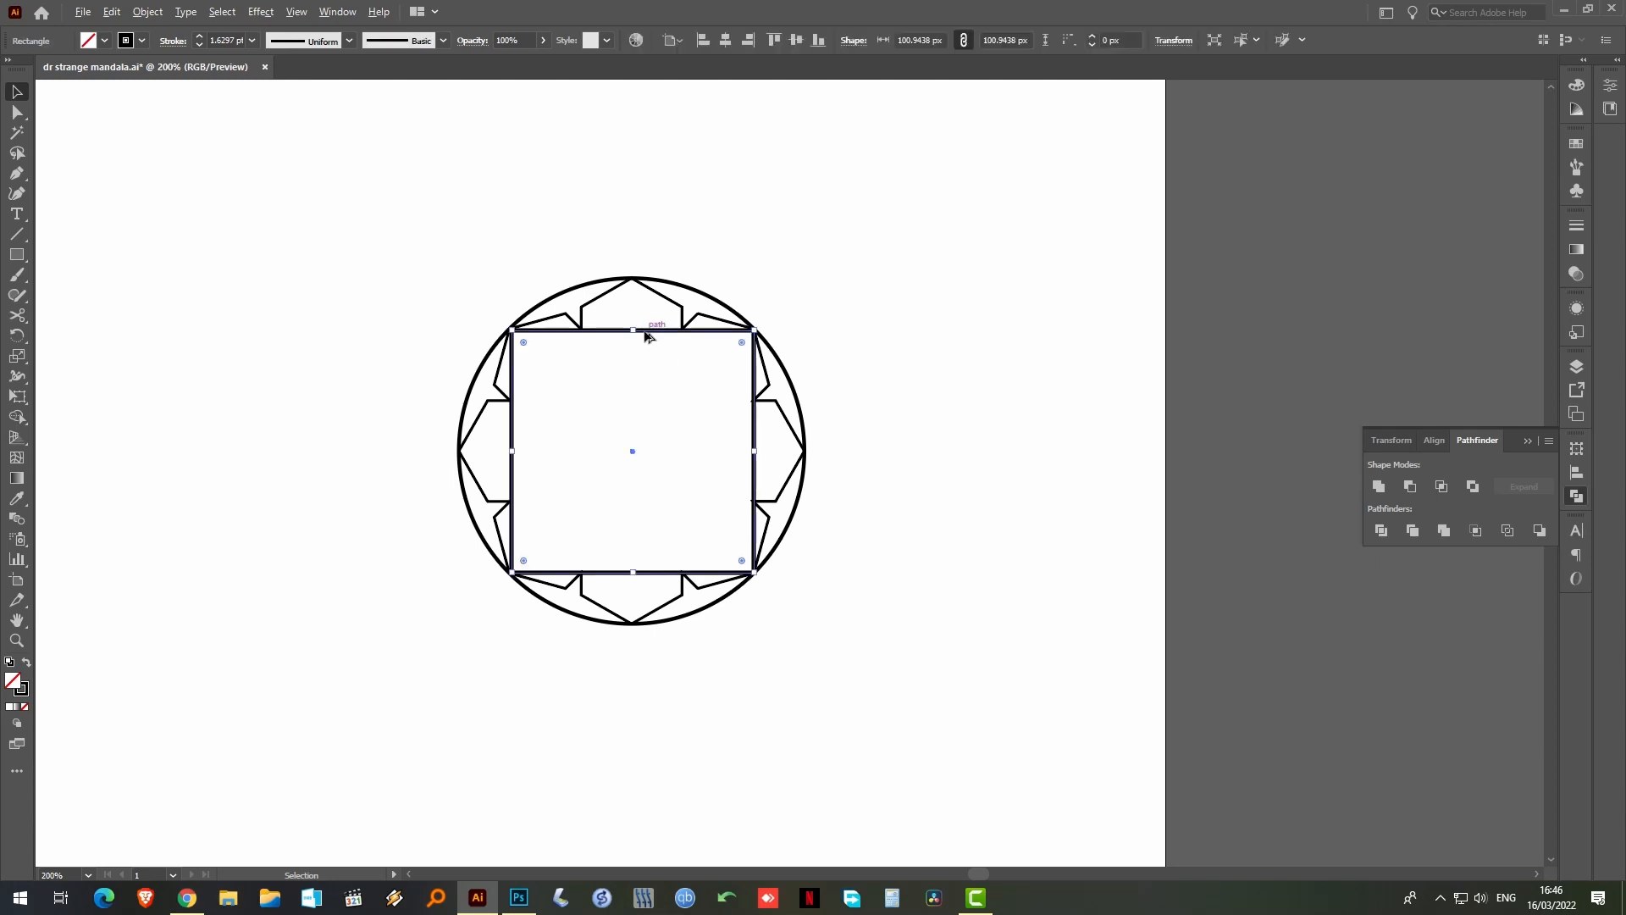
left_click_drag(645, 335, 1019, 283)
scroll(947, 540, "right", 2)
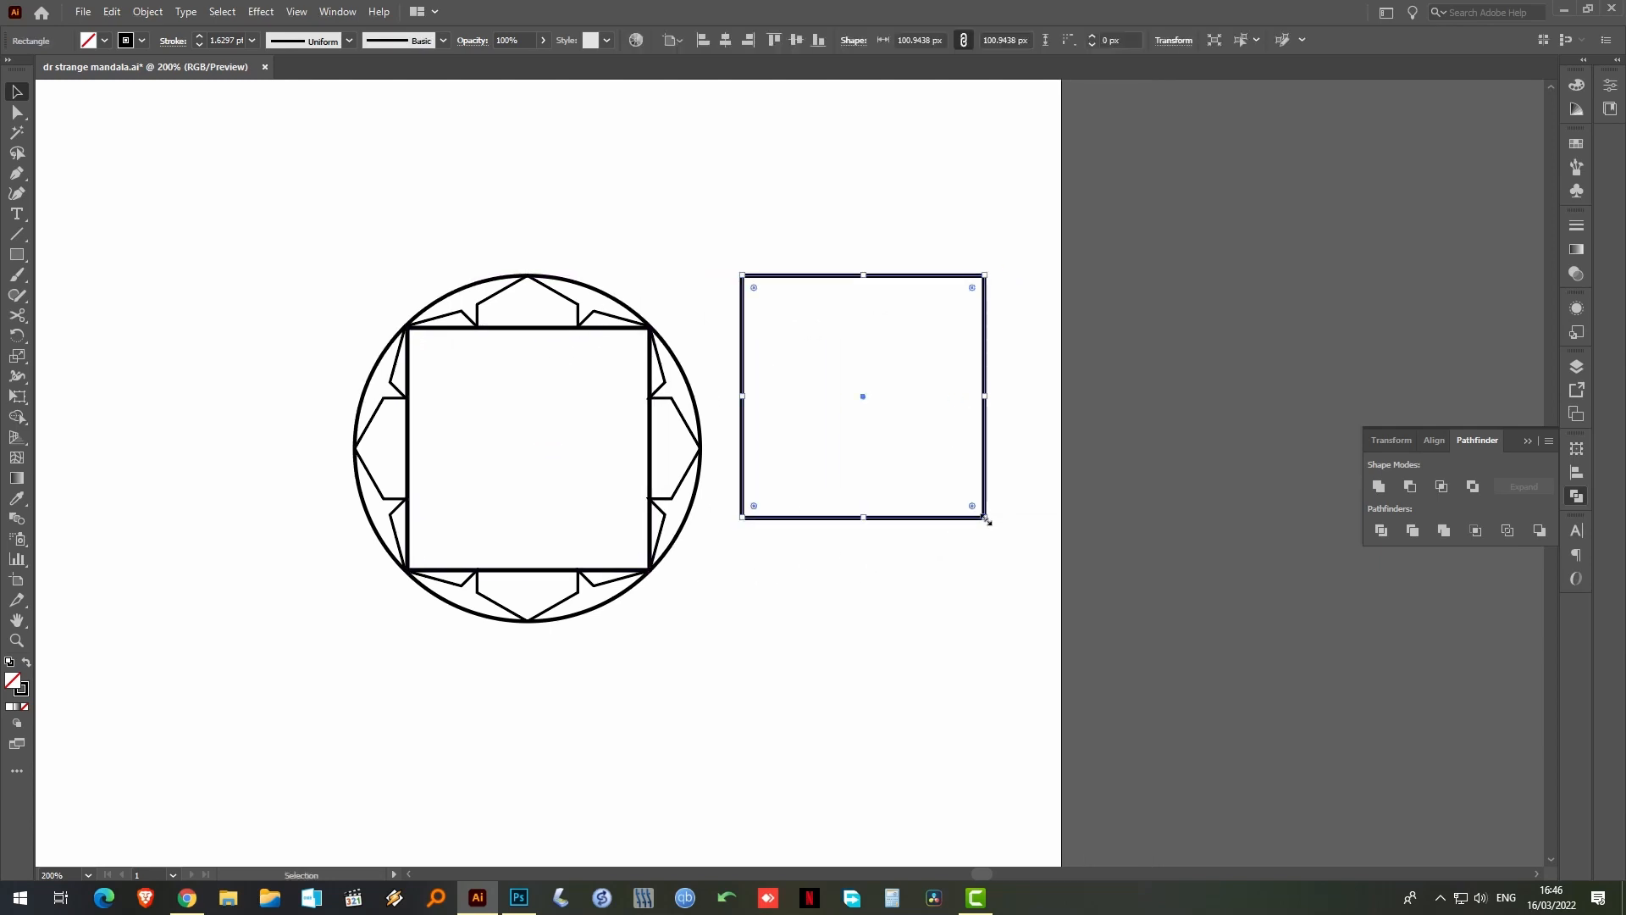
left_click_drag(985, 518, 1291, 823)
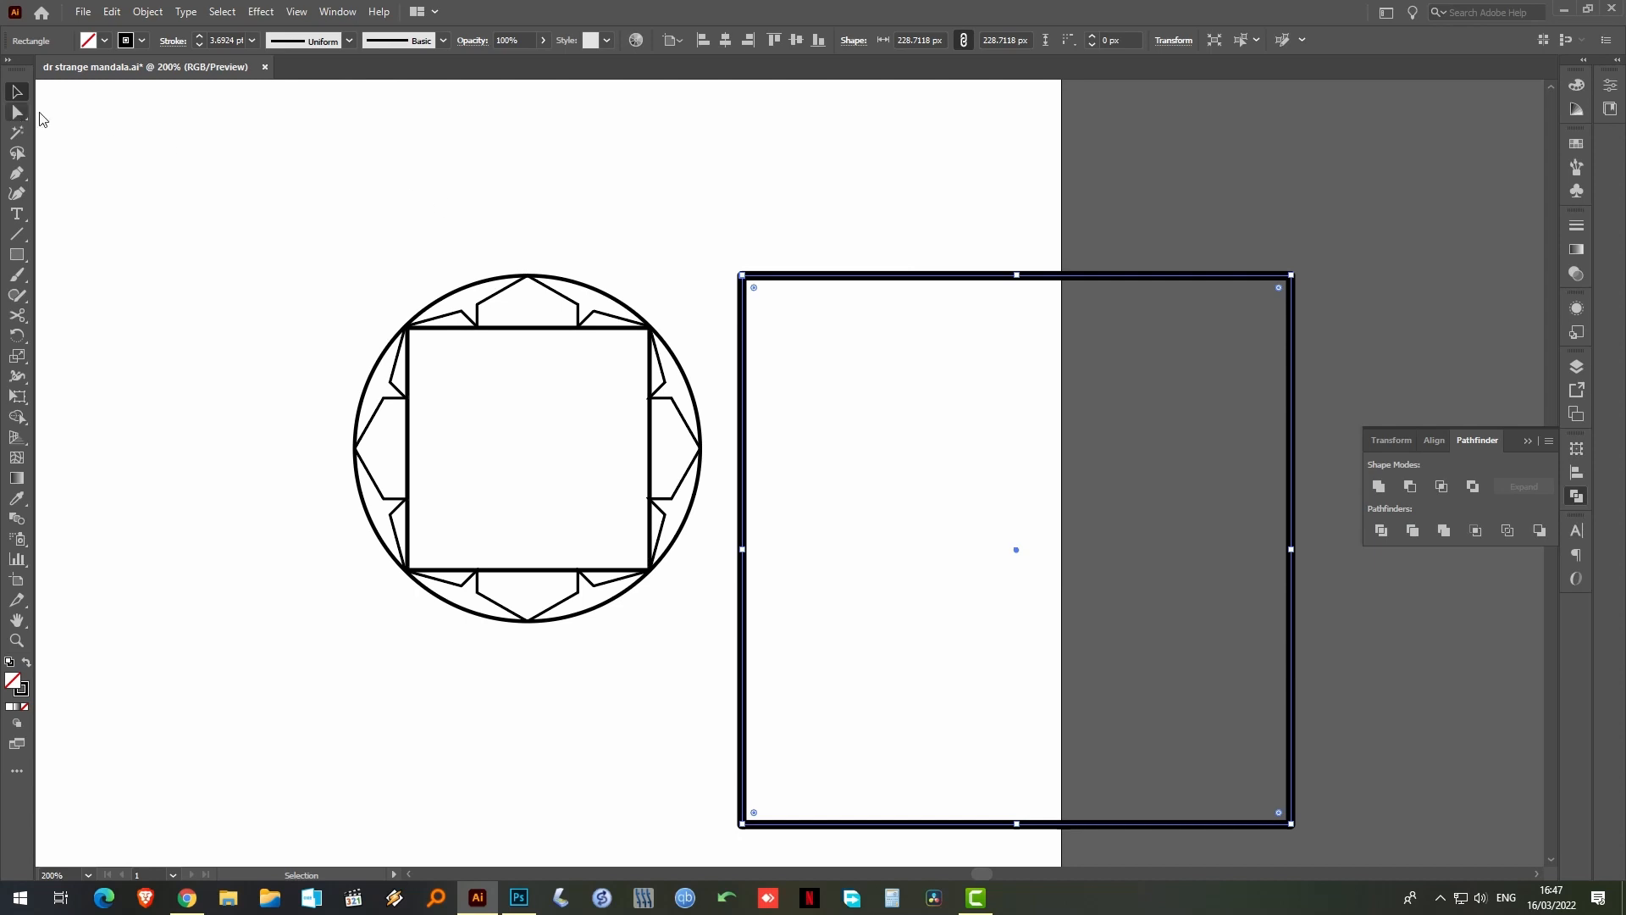
left_click(885, 230)
left_click_drag(871, 223, 912, 334)
key("Delete")
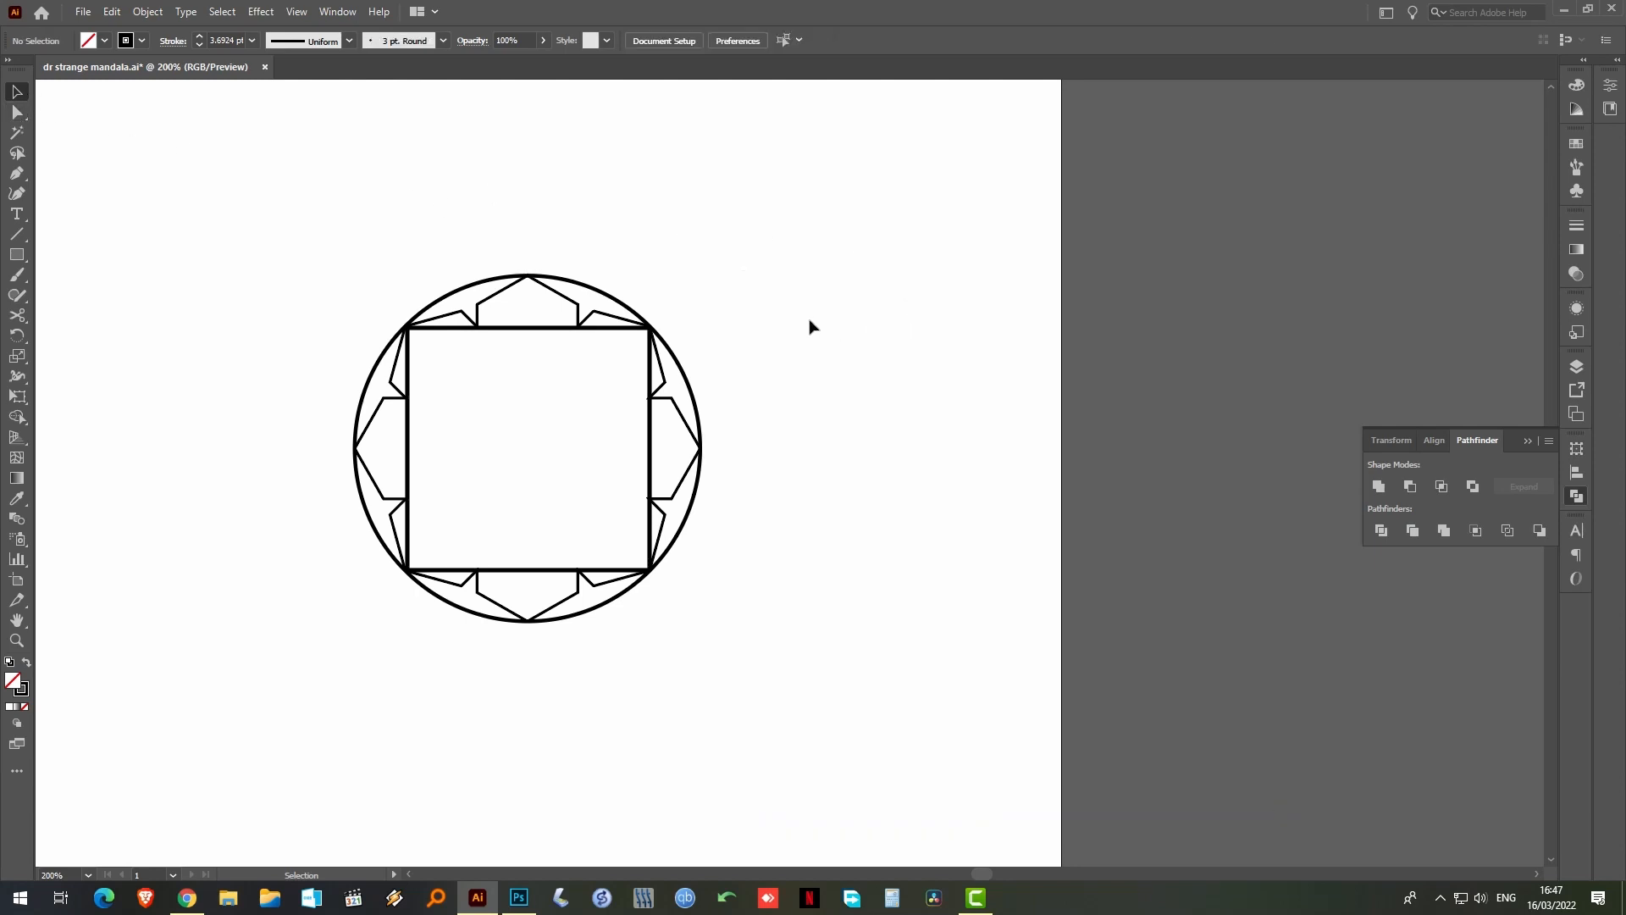
Set the stroke weight of the circle, petal outline and square to 1 pt
left_click_drag(780, 208, 275, 709)
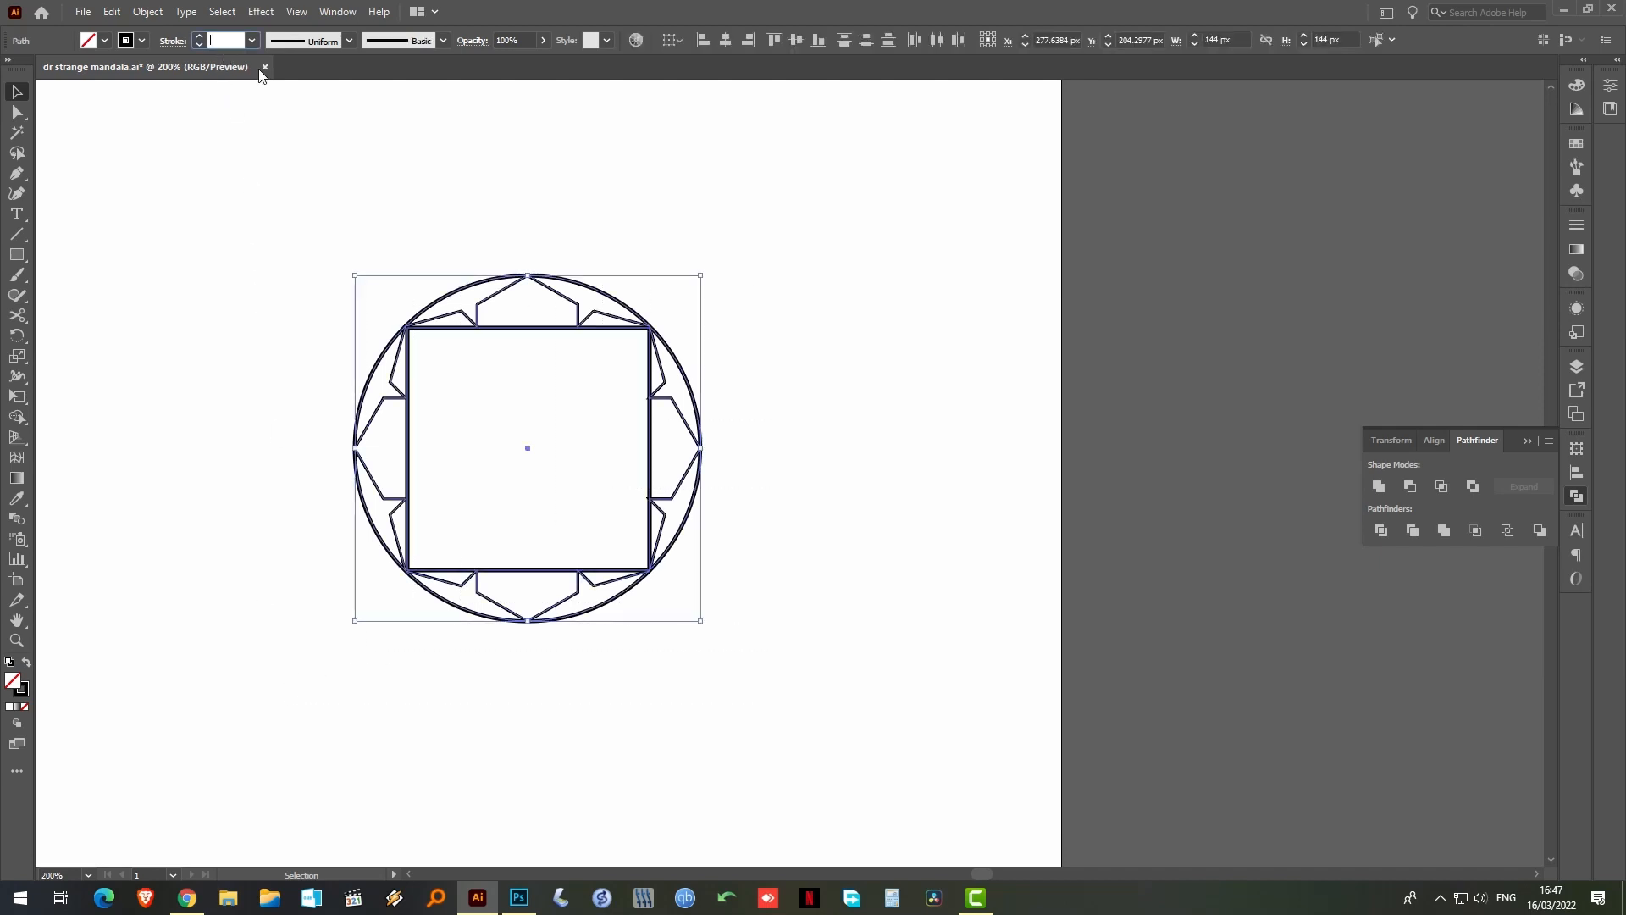
type("1")
key("Return")
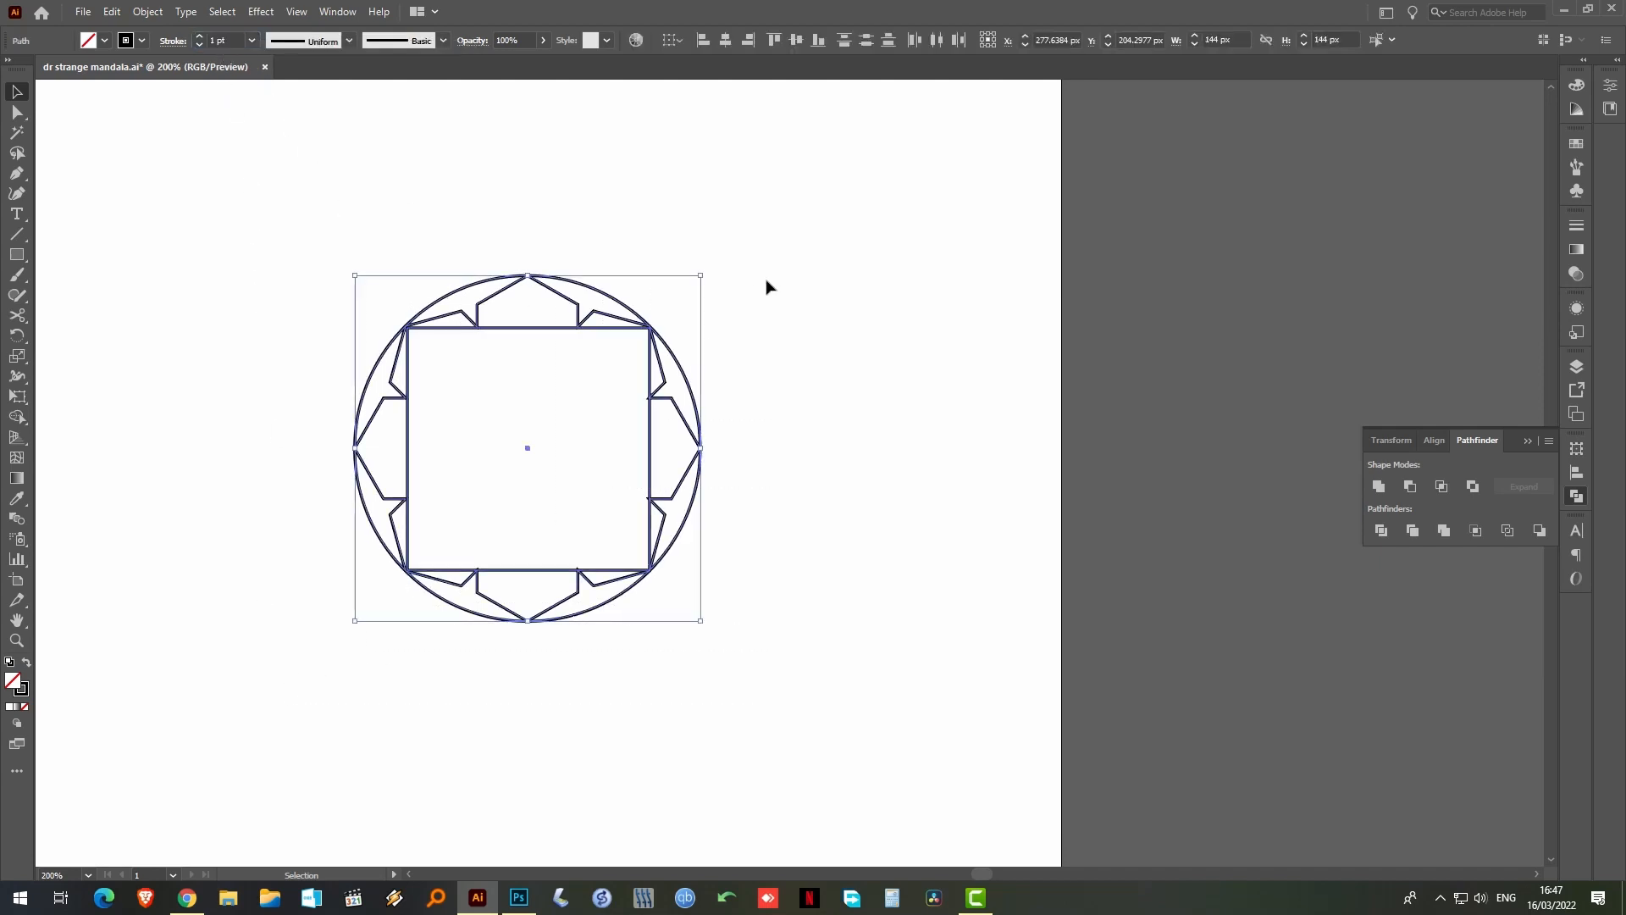
left_click(315, 245)
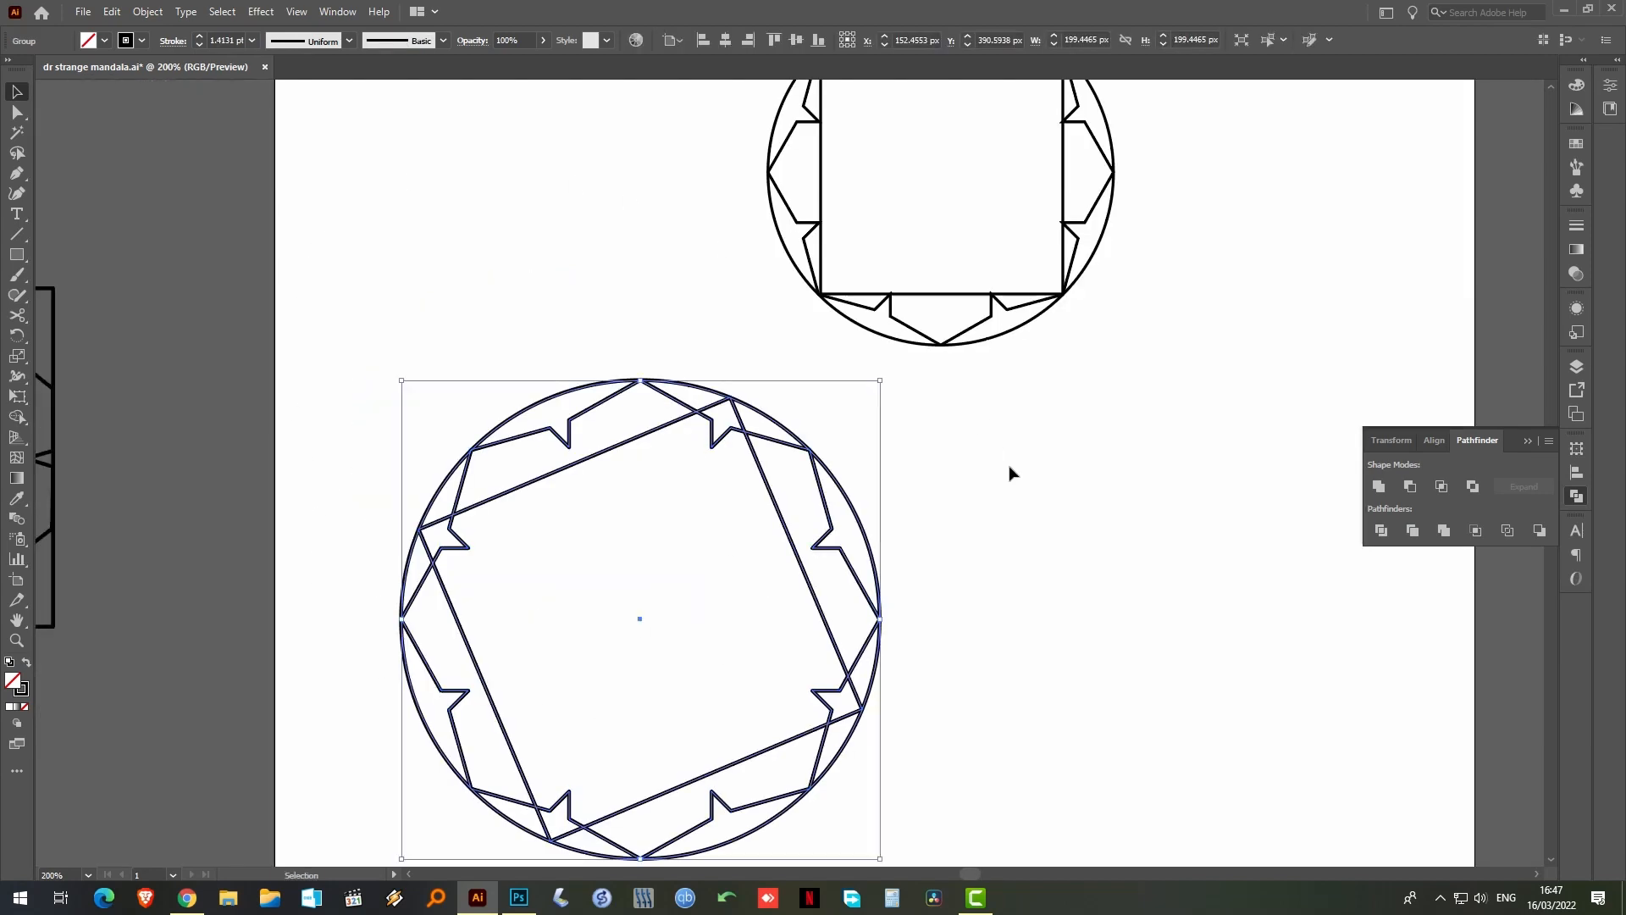
Rotate the square inside the upper circle by 23° about its center
left_click(1009, 473)
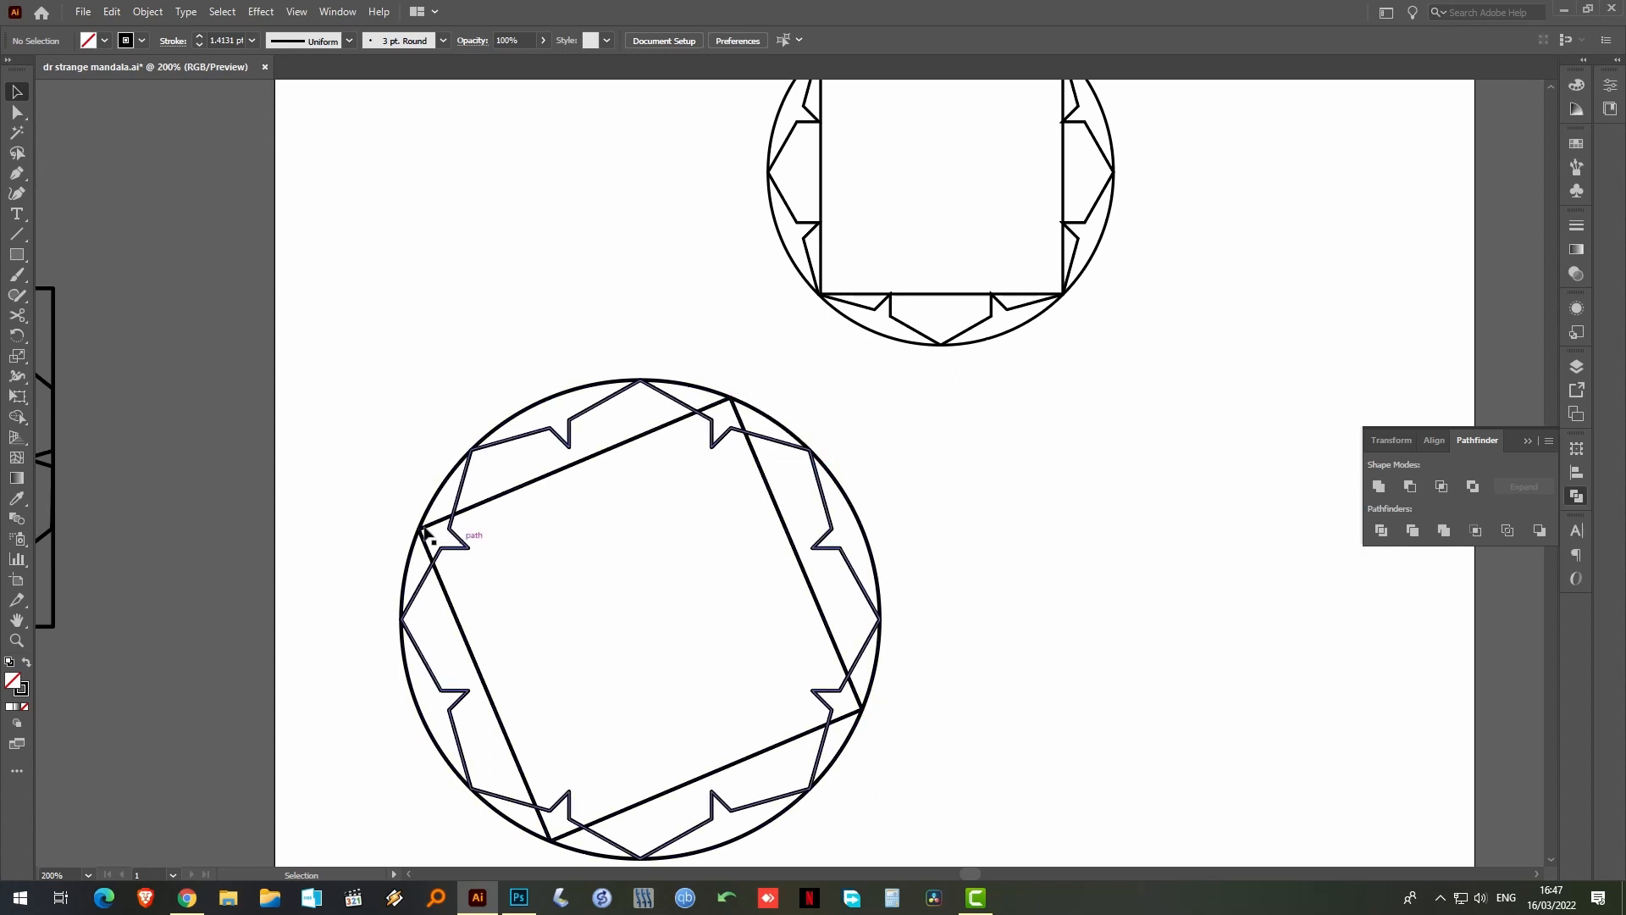
left_click_drag(1120, 385, 715, 536)
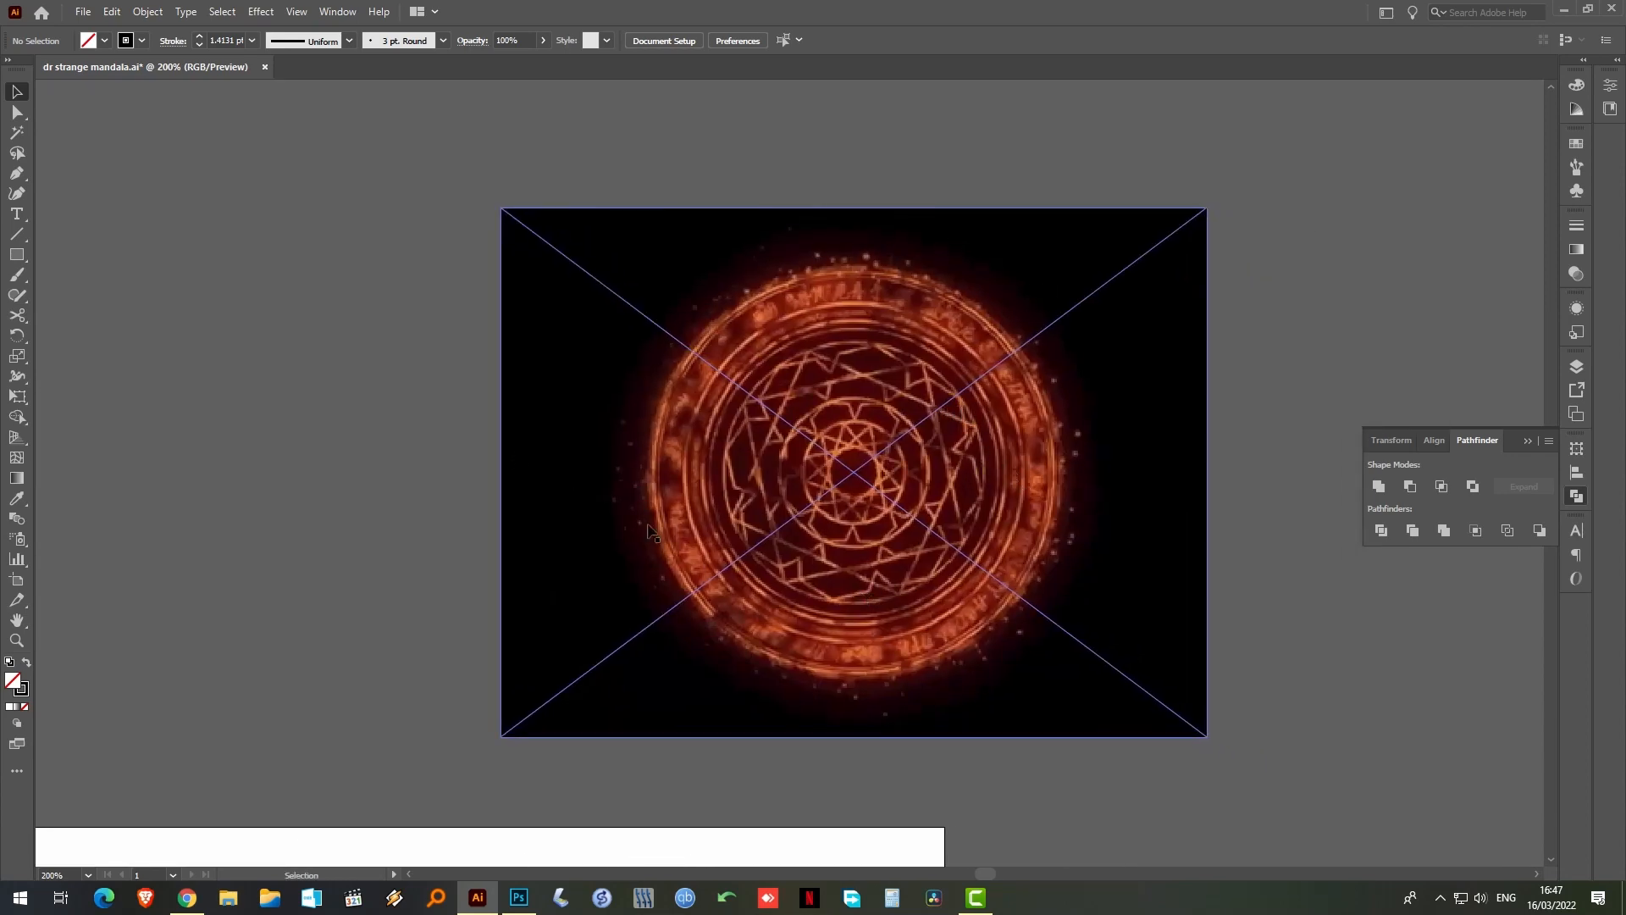
scroll(695, 565, "down", 12)
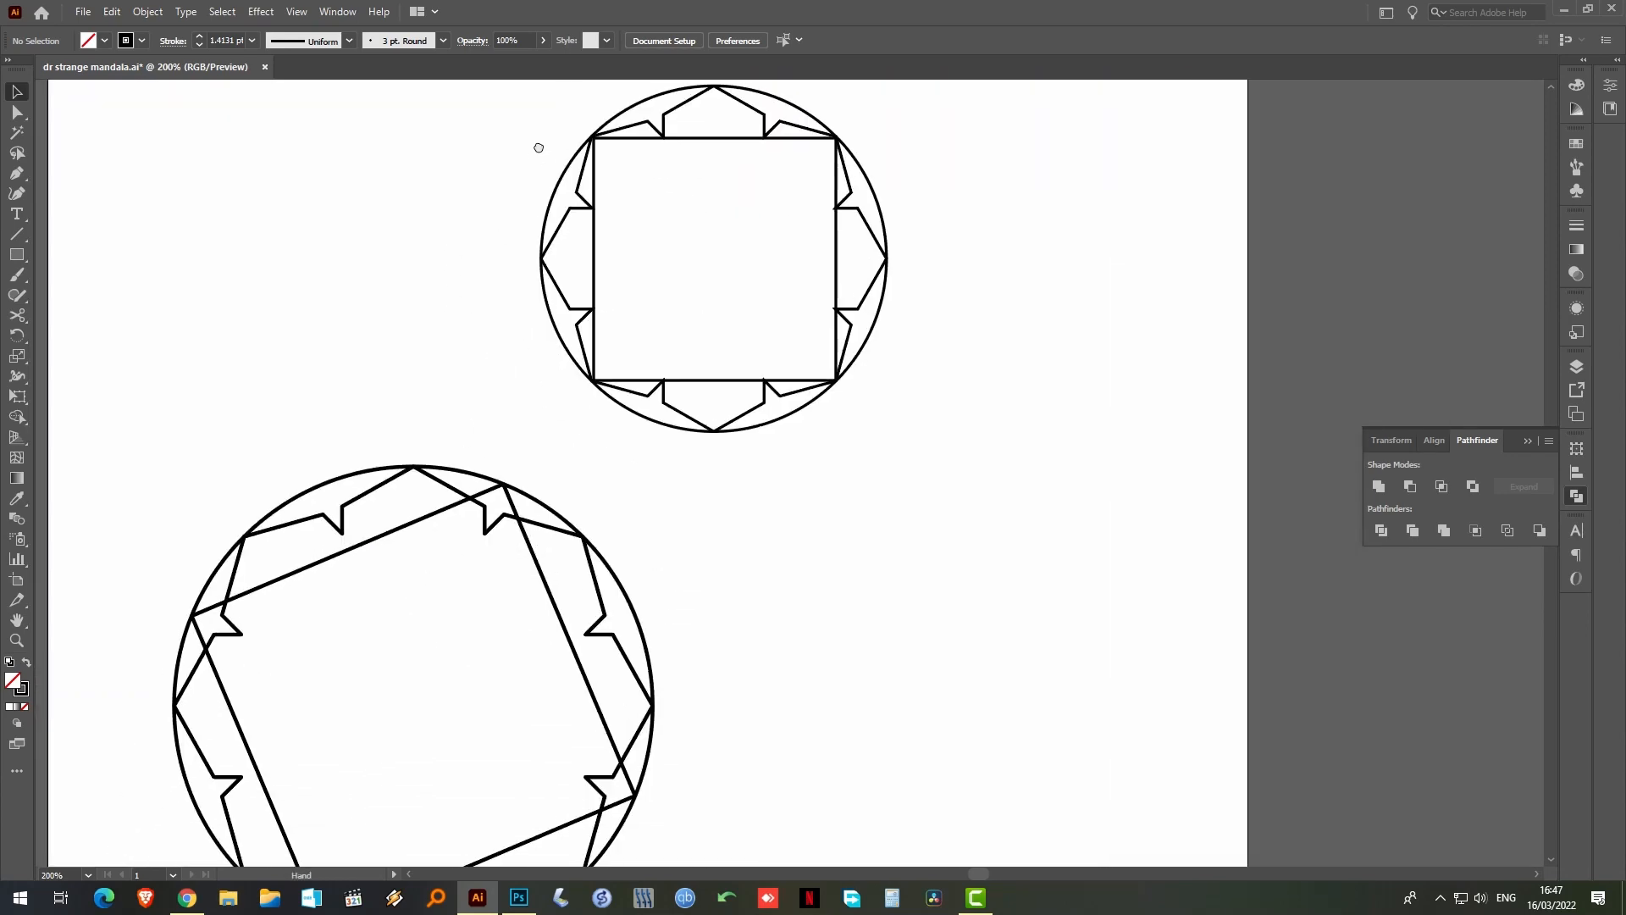
left_click(593, 252)
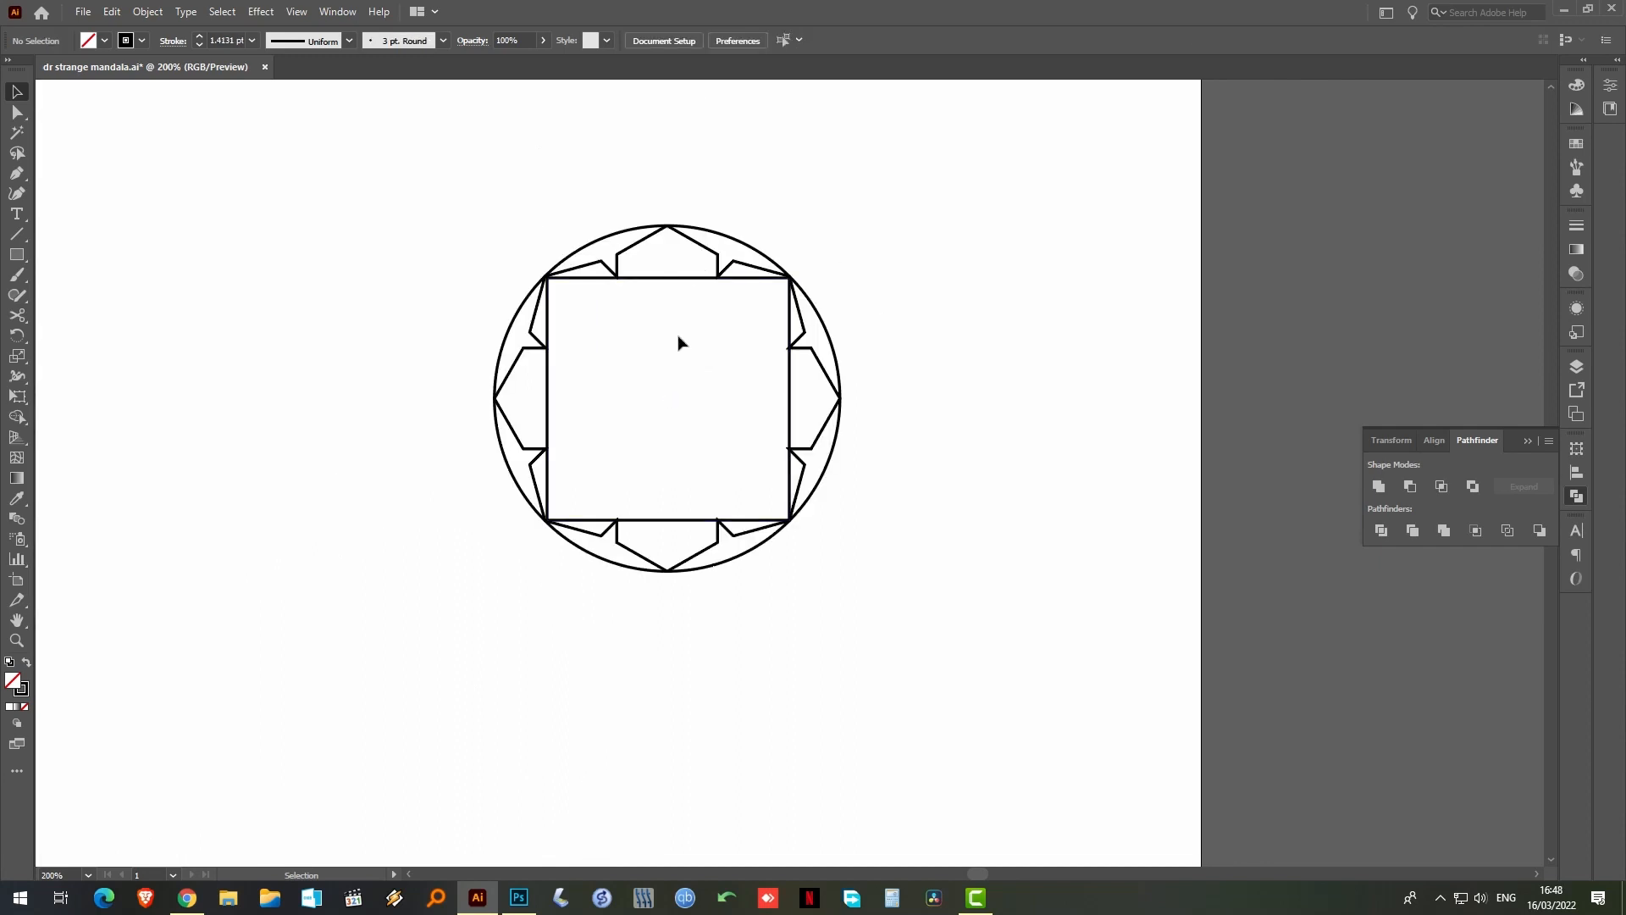
left_click(669, 279)
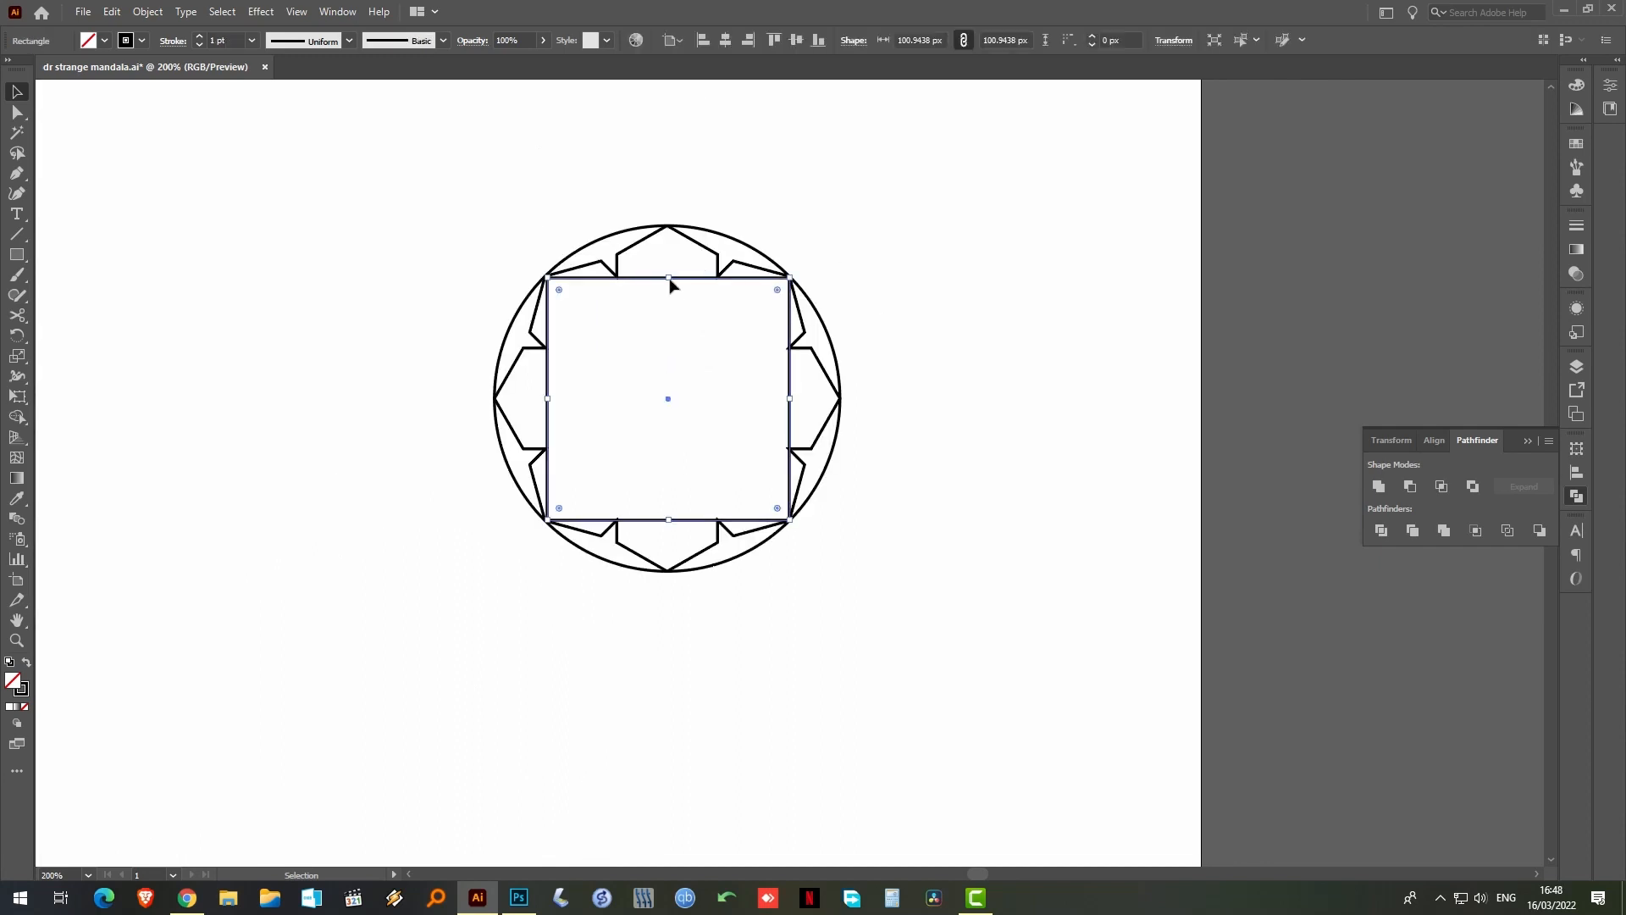
key("r")
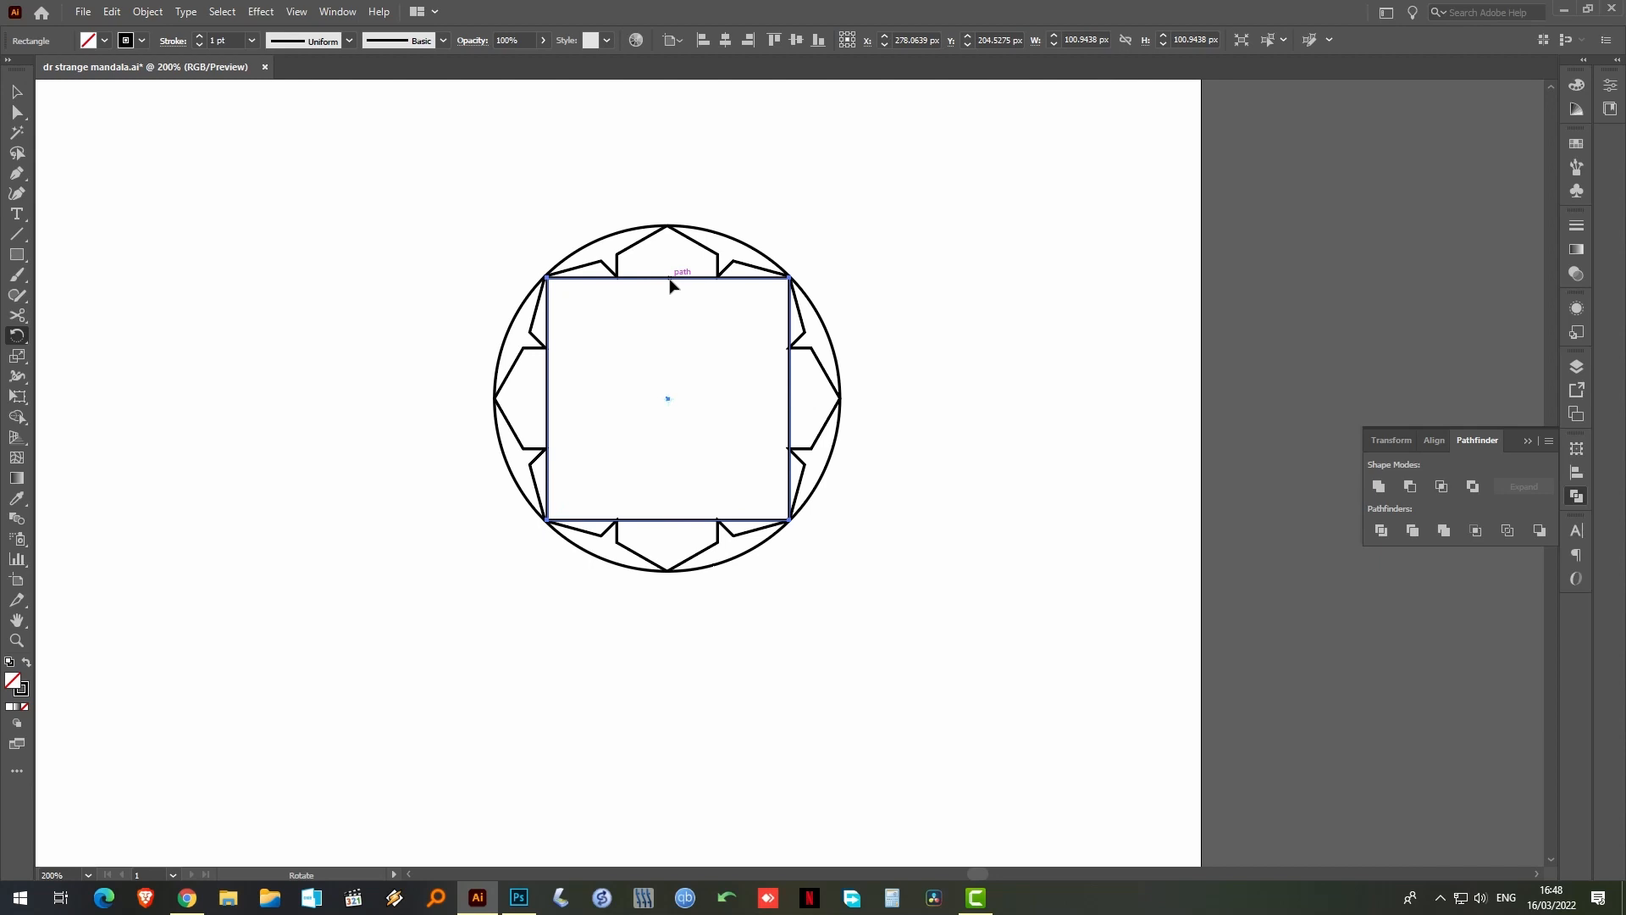
key("Return")
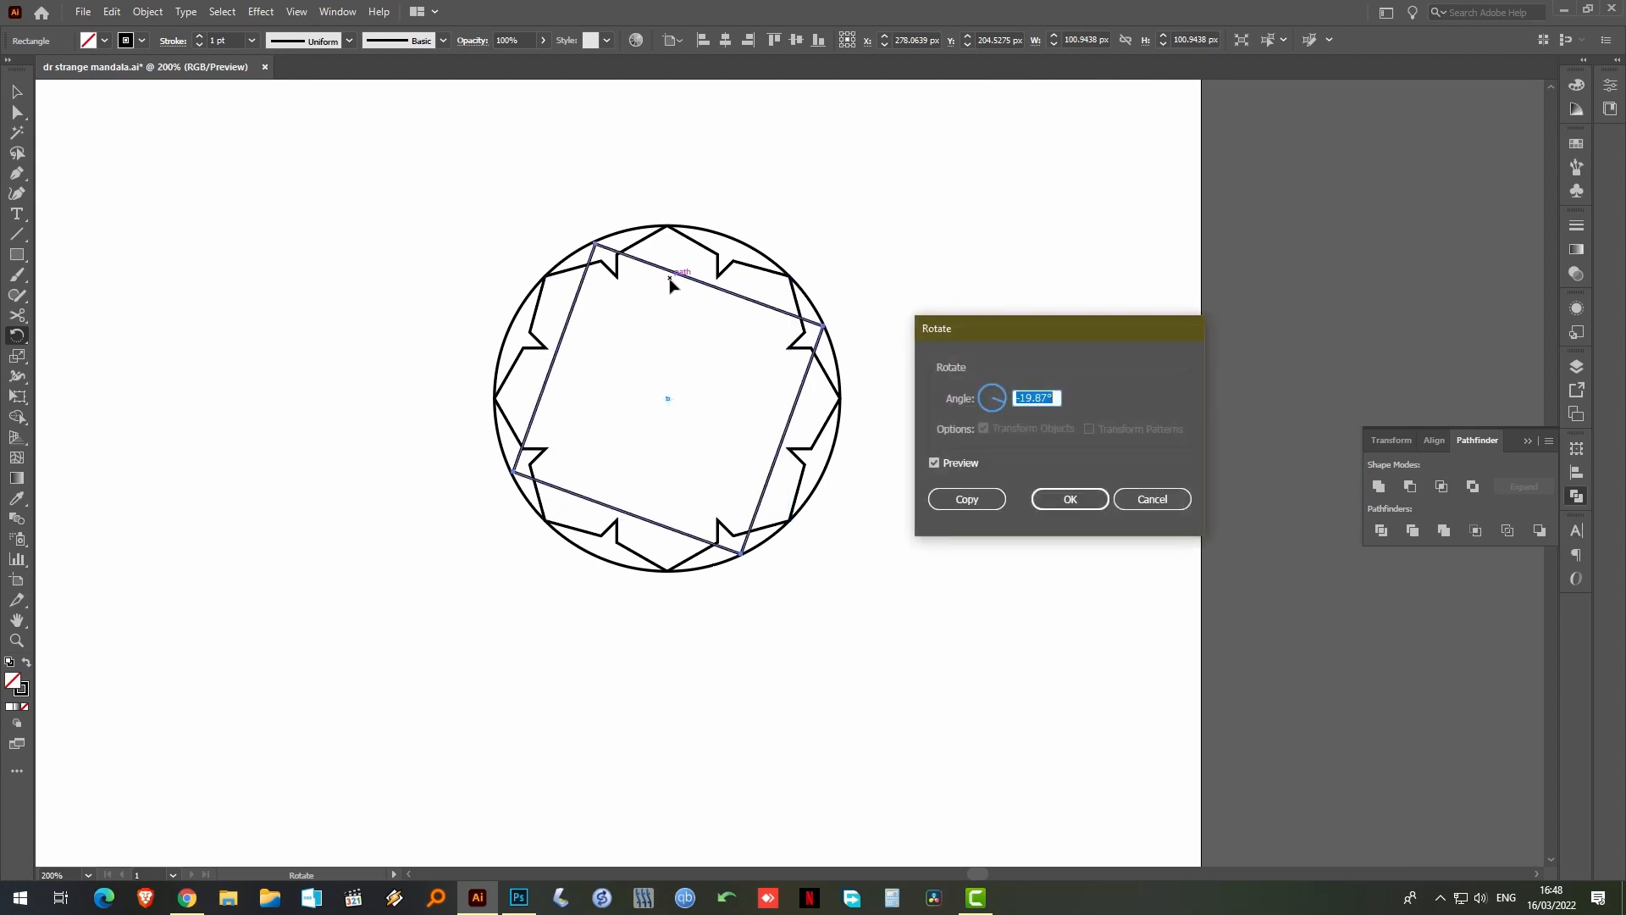
type("22.5")
key("Return")
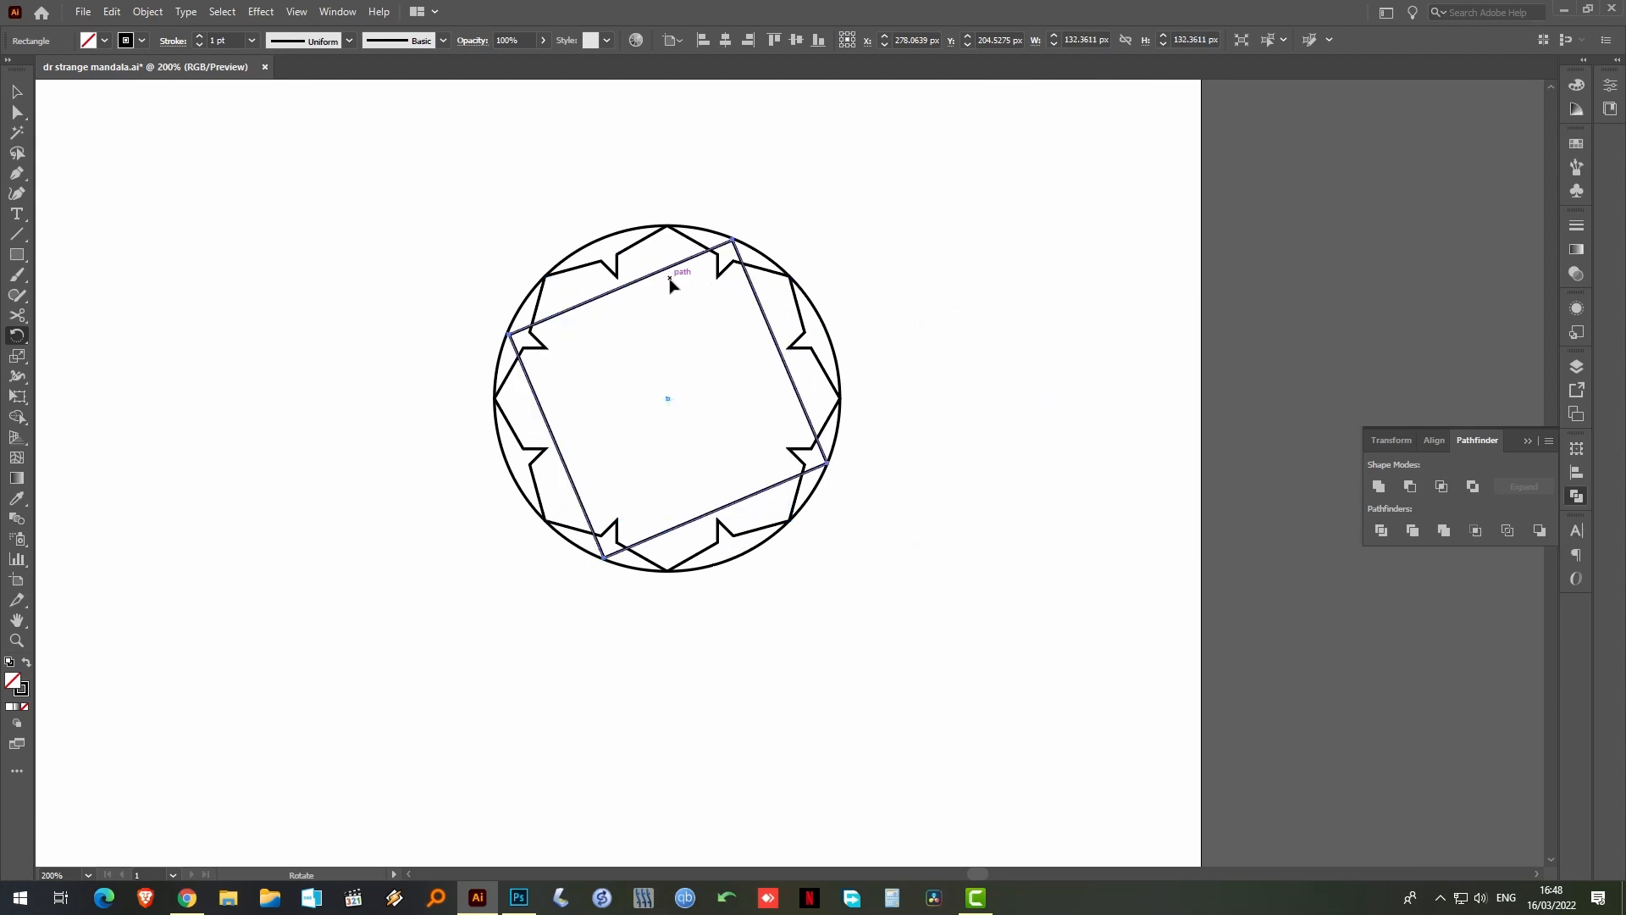
key("v")
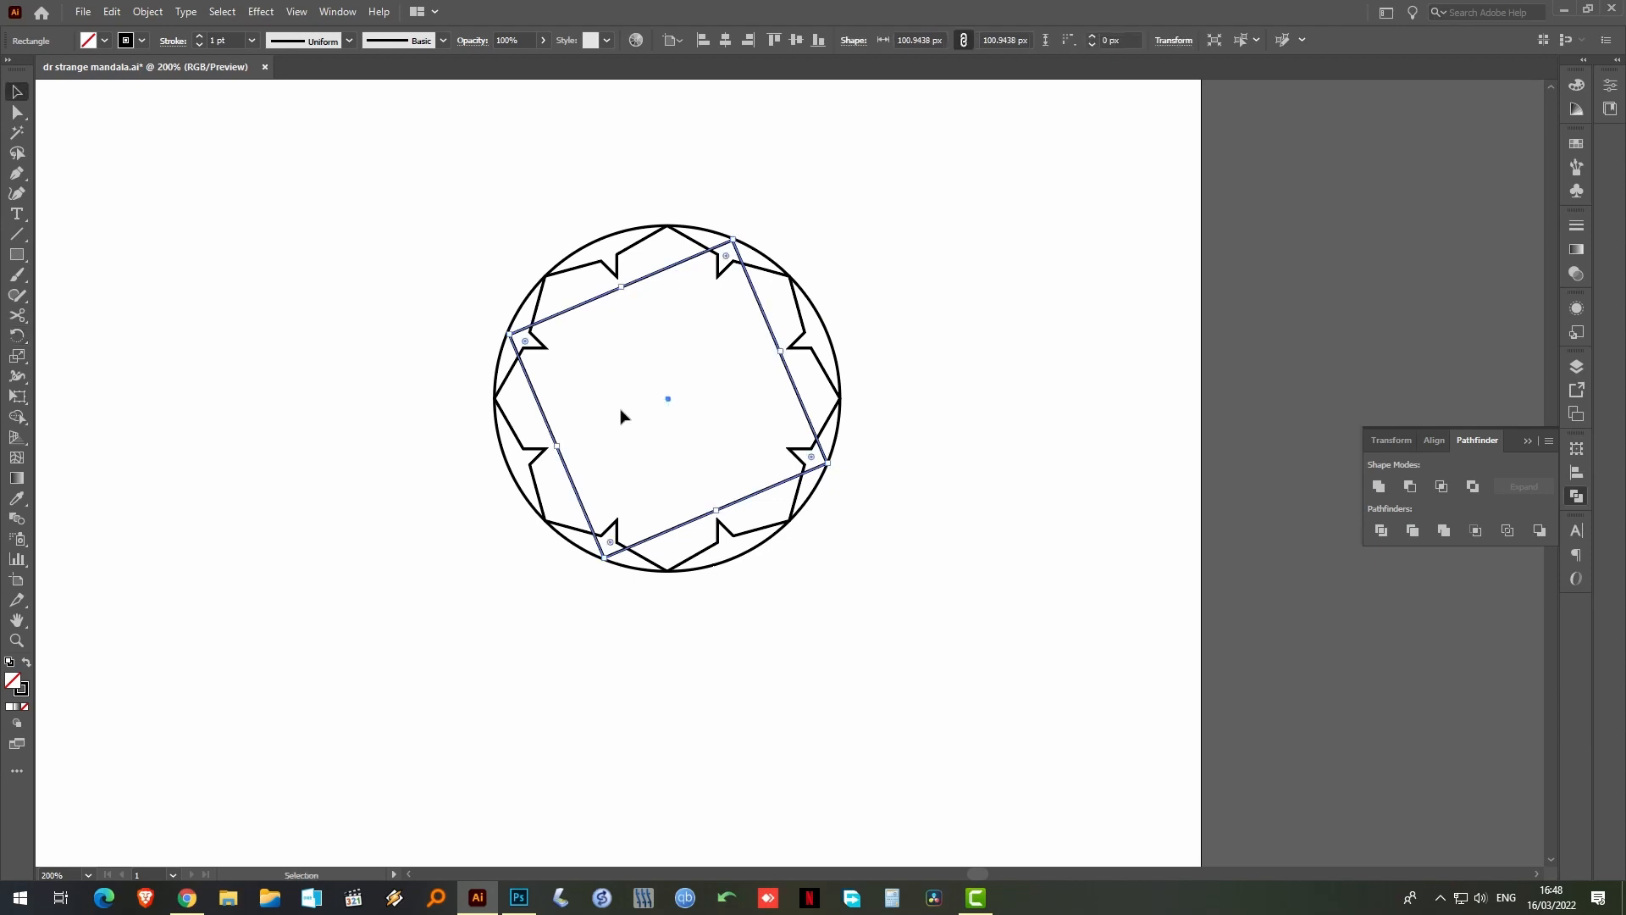
left_click(360, 469)
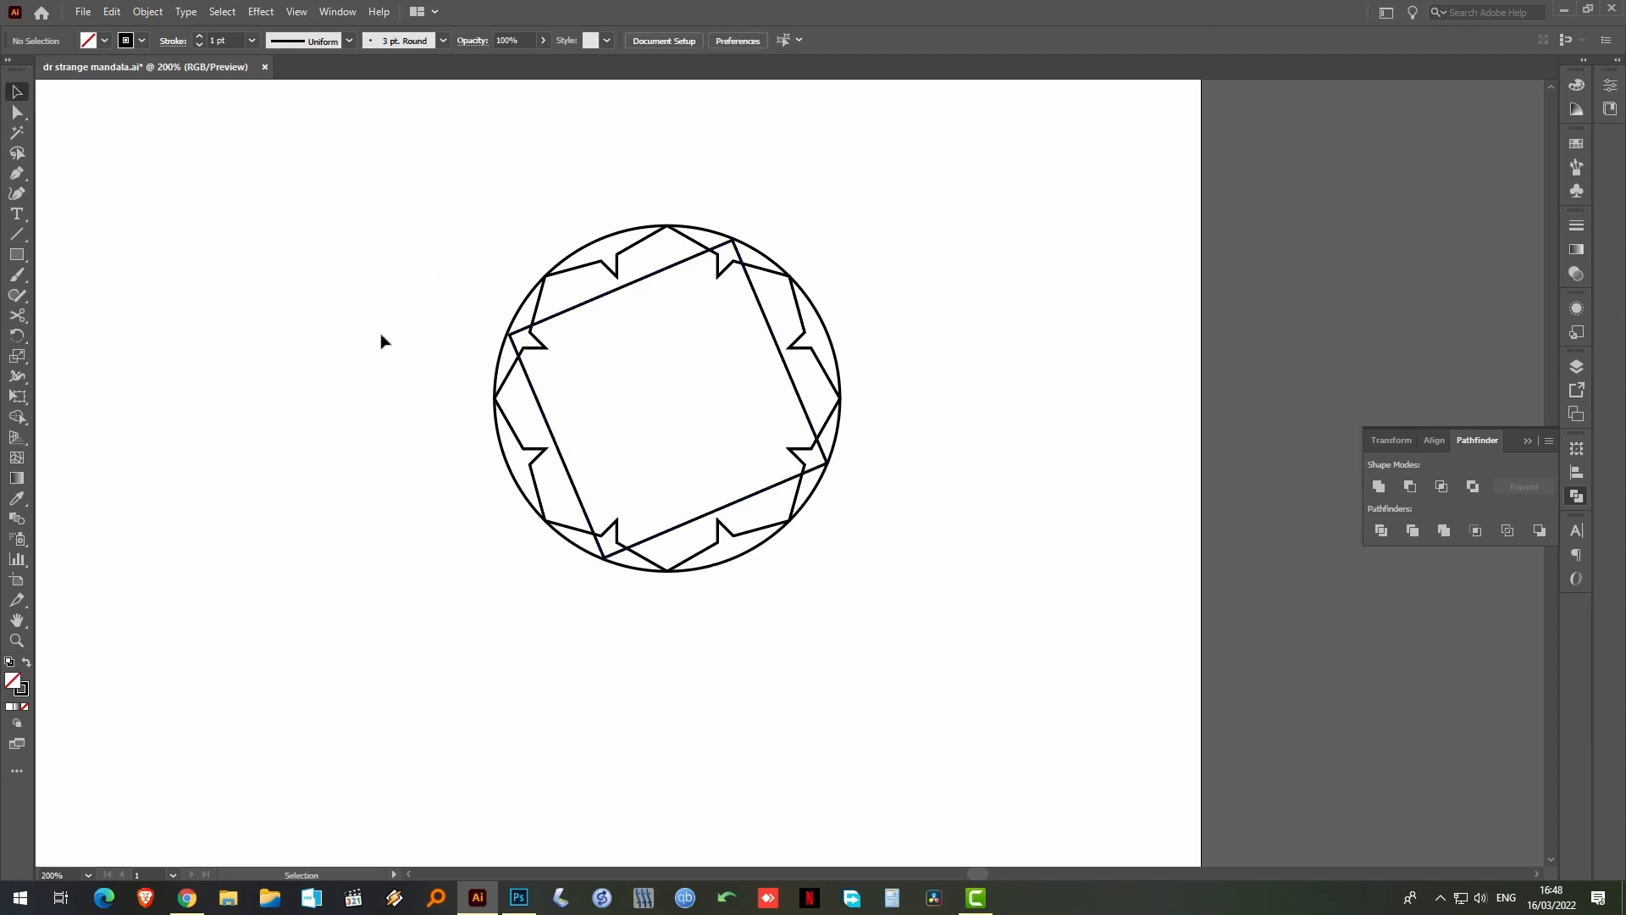
Group the upper circle with its petal outline and rotated square
left_click_drag(422, 223, 945, 696)
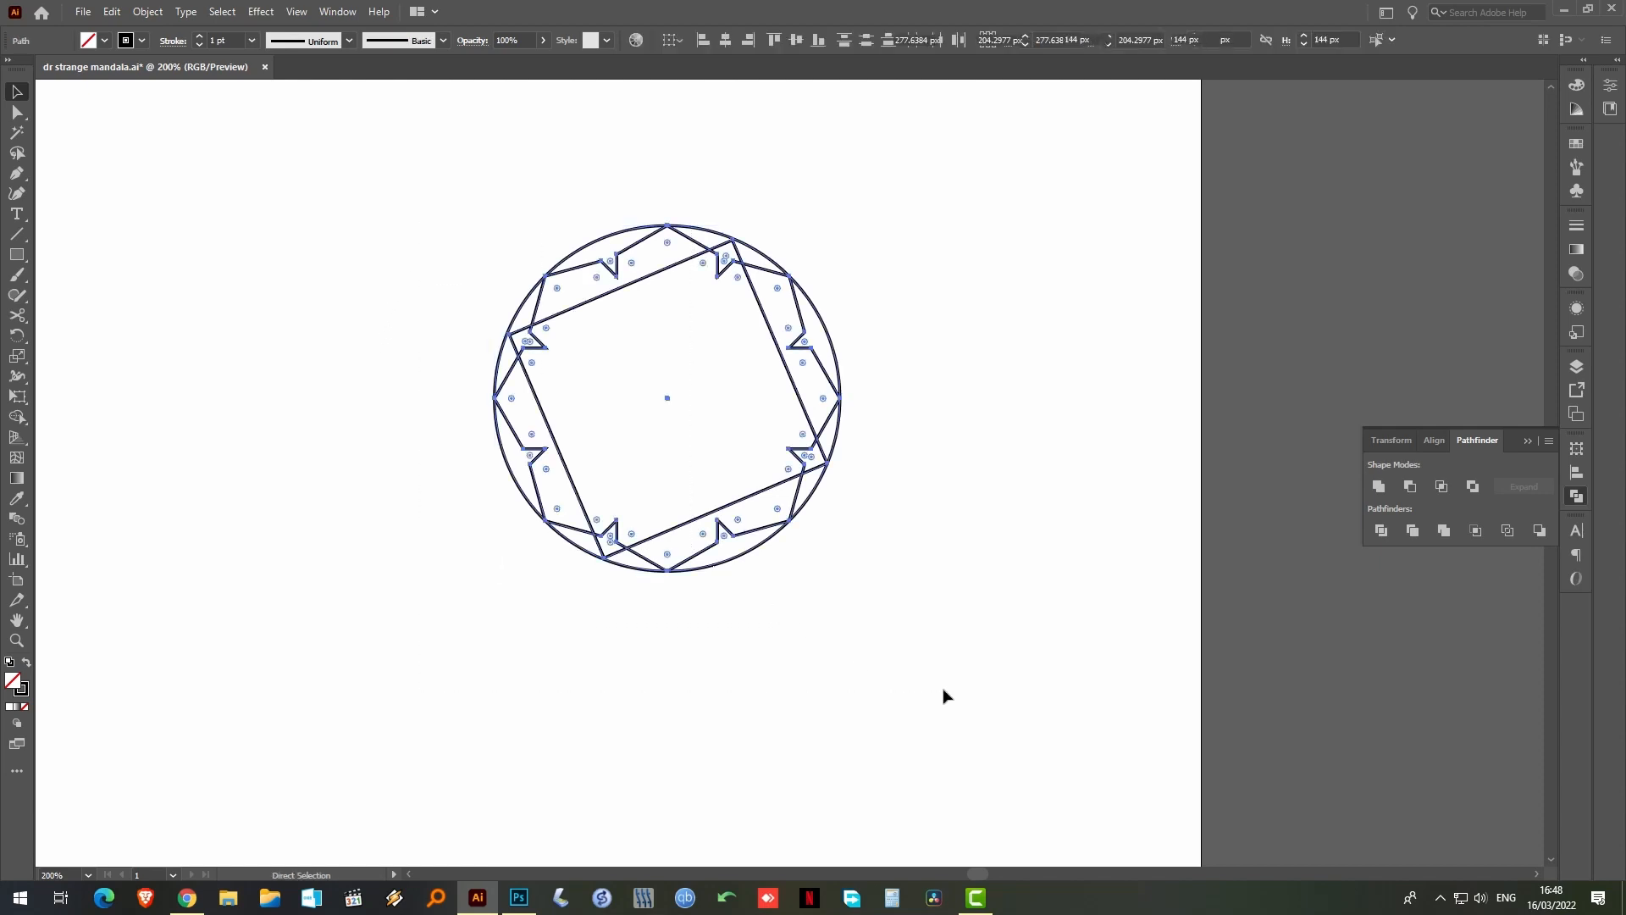
left_click(933, 551)
left_click_drag(789, 372, 648, 372)
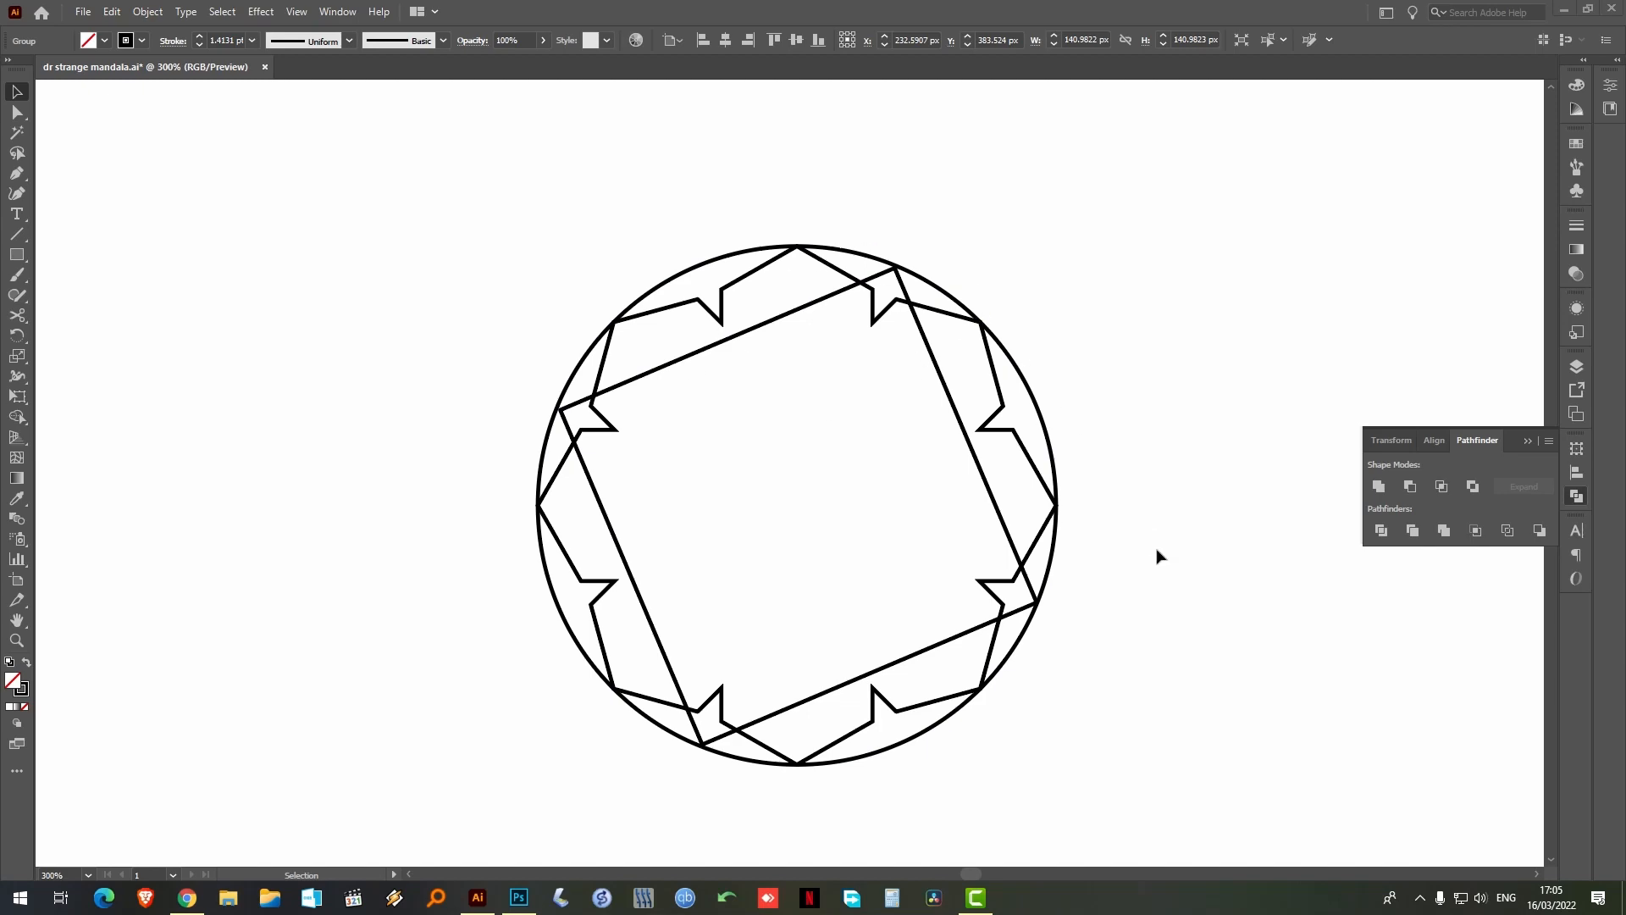
Examine the square motif with its inner circle and petal outlines below the grouped ring
left_click_drag(1200, 482, 1206, 167)
left_click_drag(1175, 568, 1178, 251)
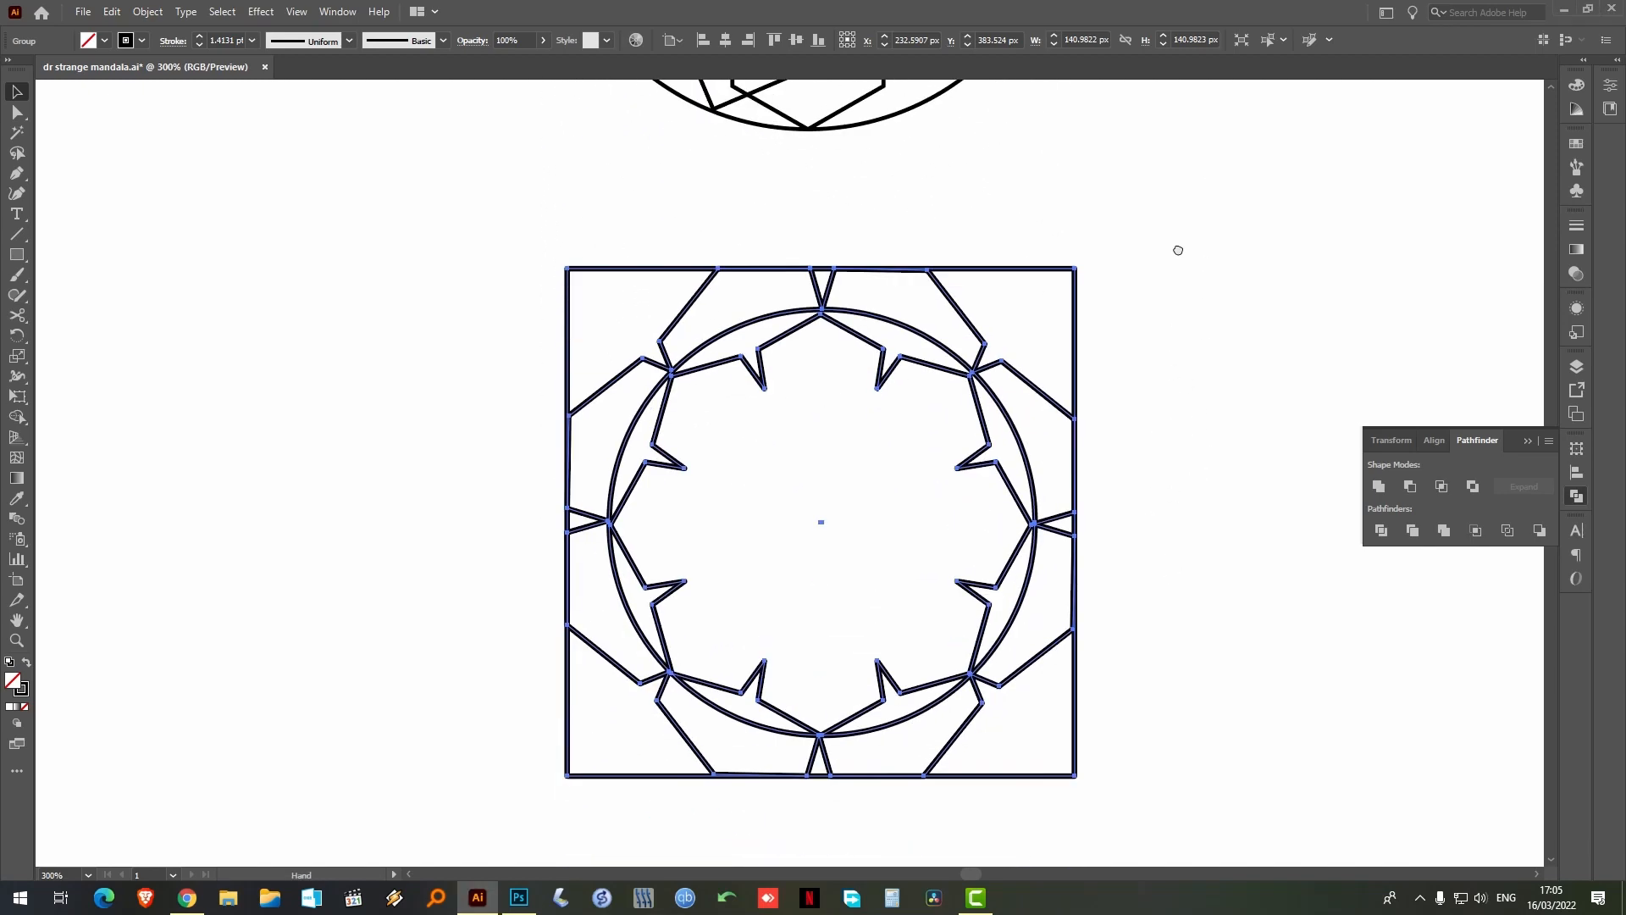
left_click(552, 200)
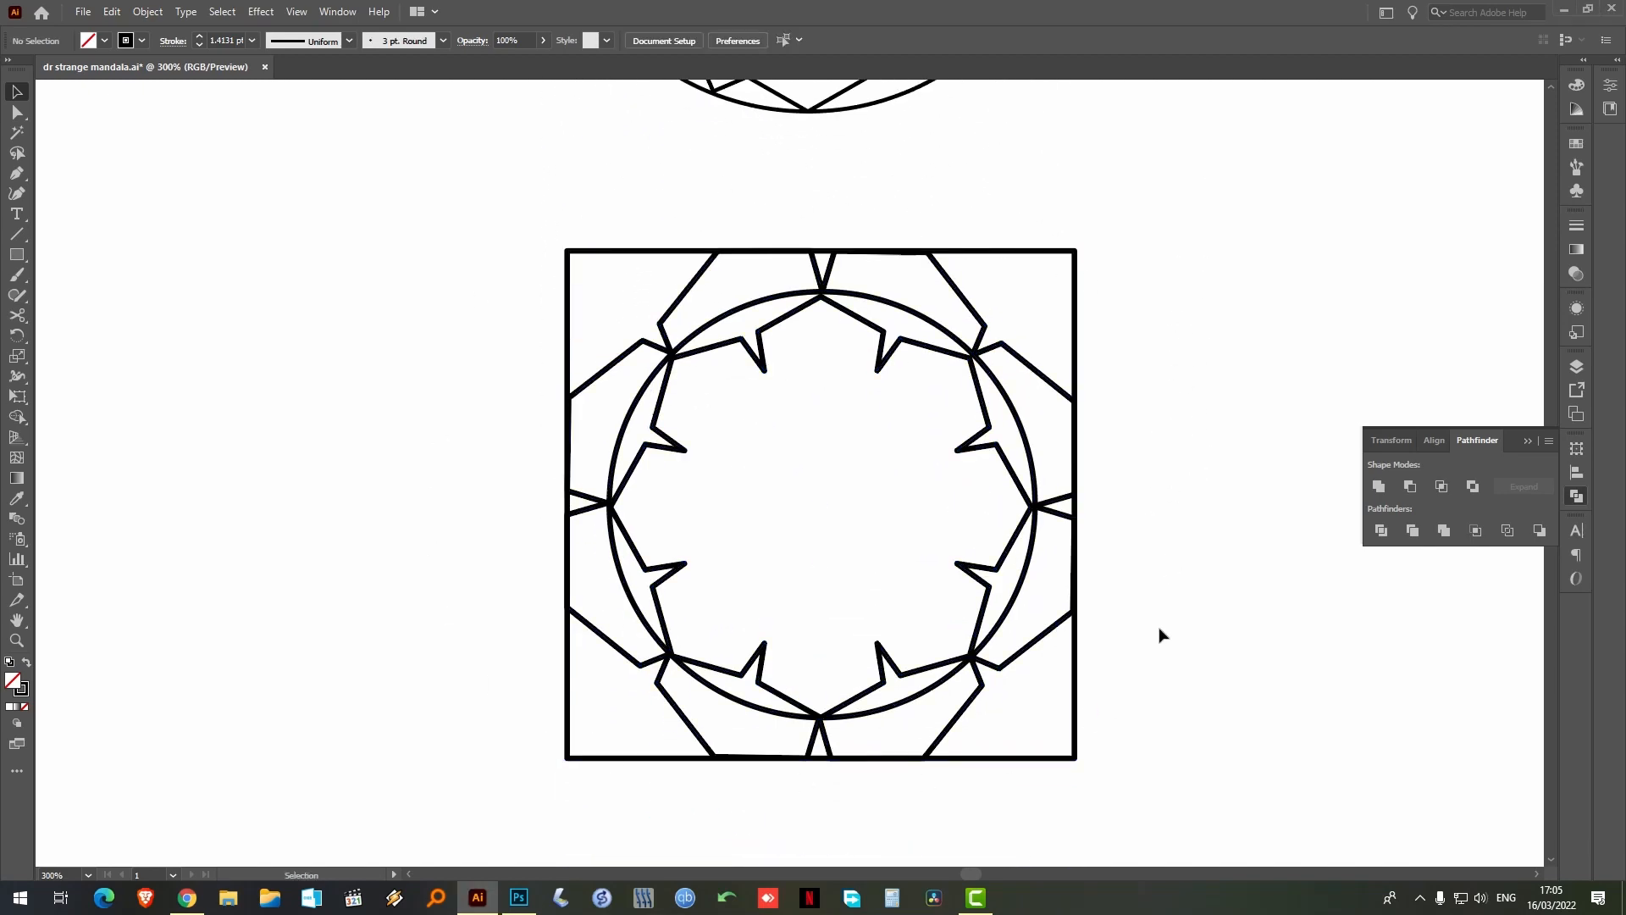
key("ctrl+minus")
key("ctrl+minus")
scroll(1055, 458, "up", 1)
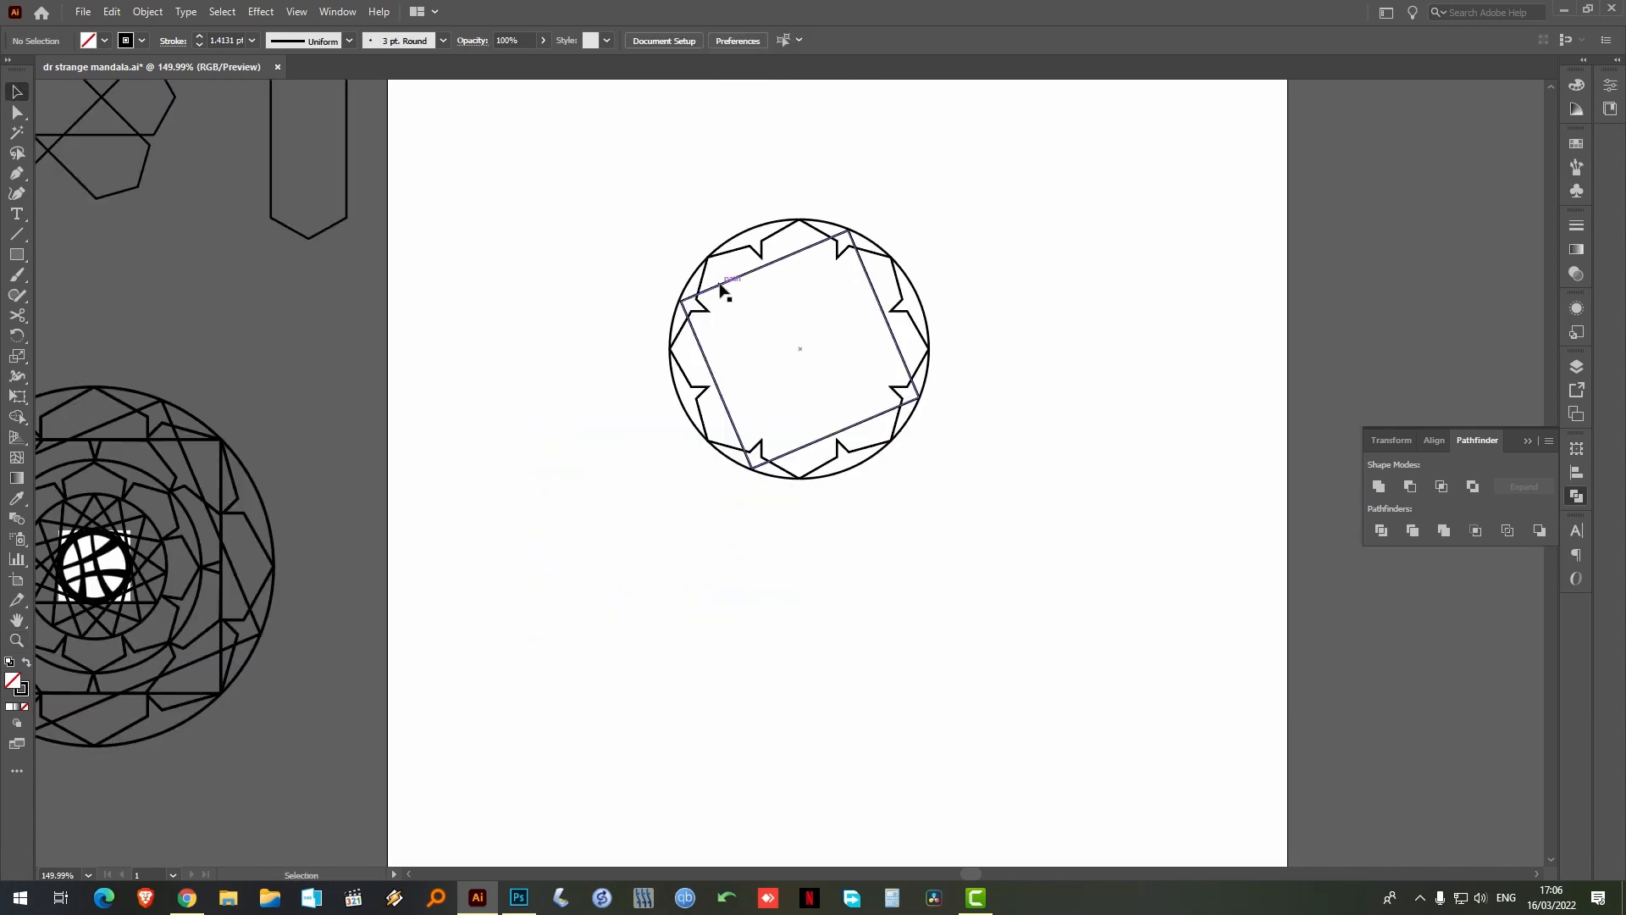
Duplicate the grouped ring onto the empty area below it and ungroup the copy
left_click(726, 283)
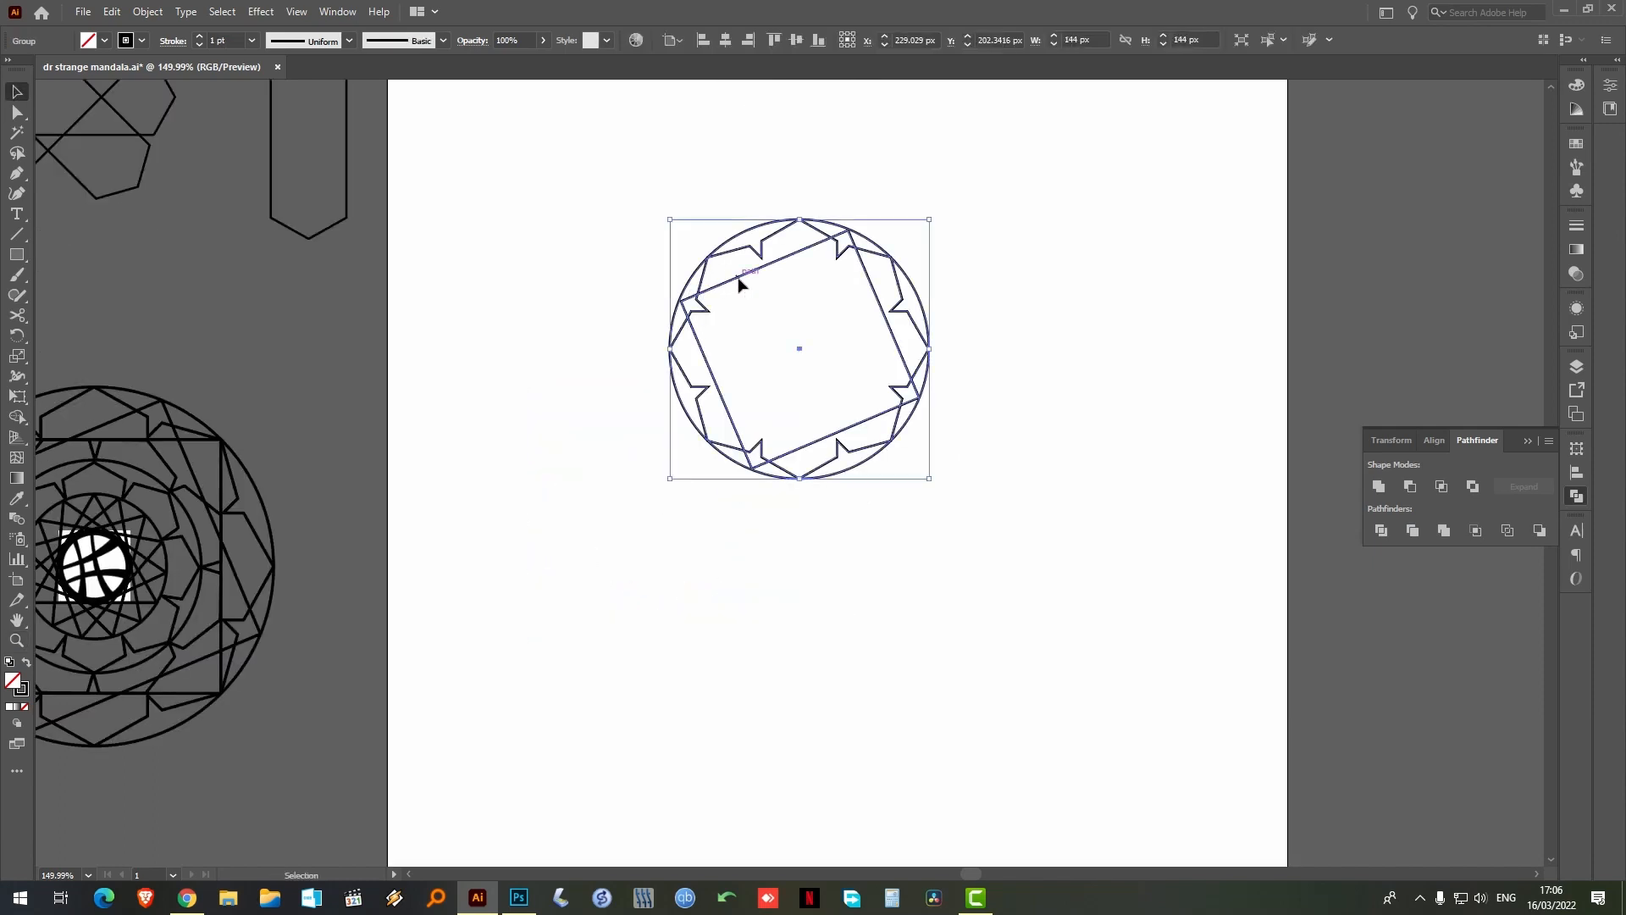
left_click_drag(738, 284, 740, 532)
left_click(893, 526)
left_click(857, 514)
right_click(855, 513)
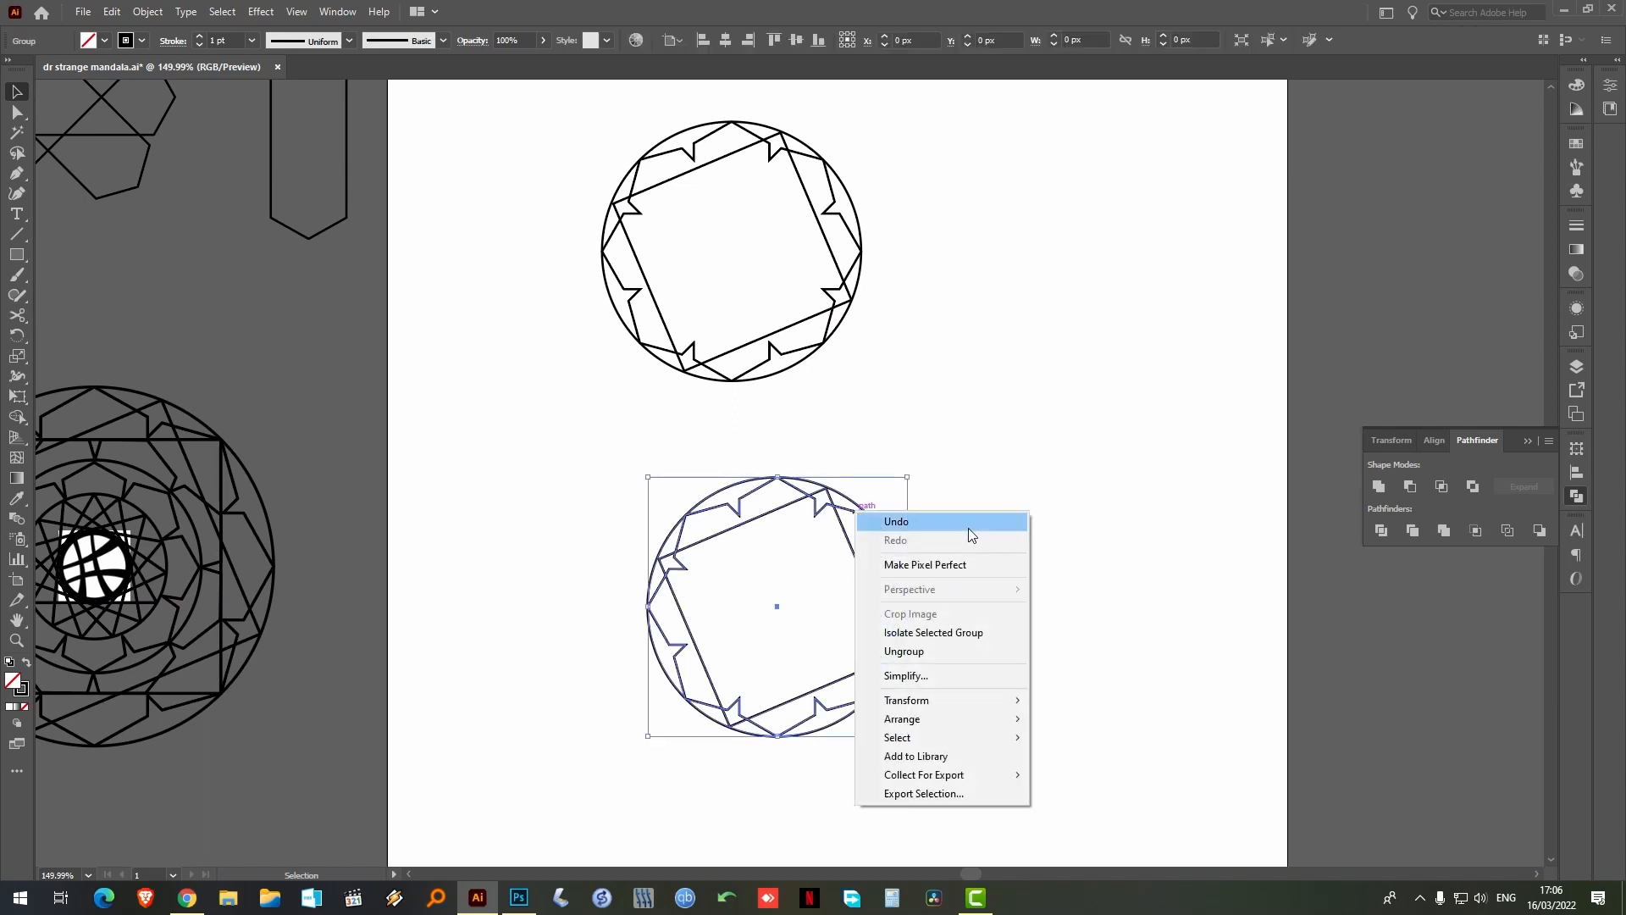
left_click(896, 651)
left_click(1005, 576)
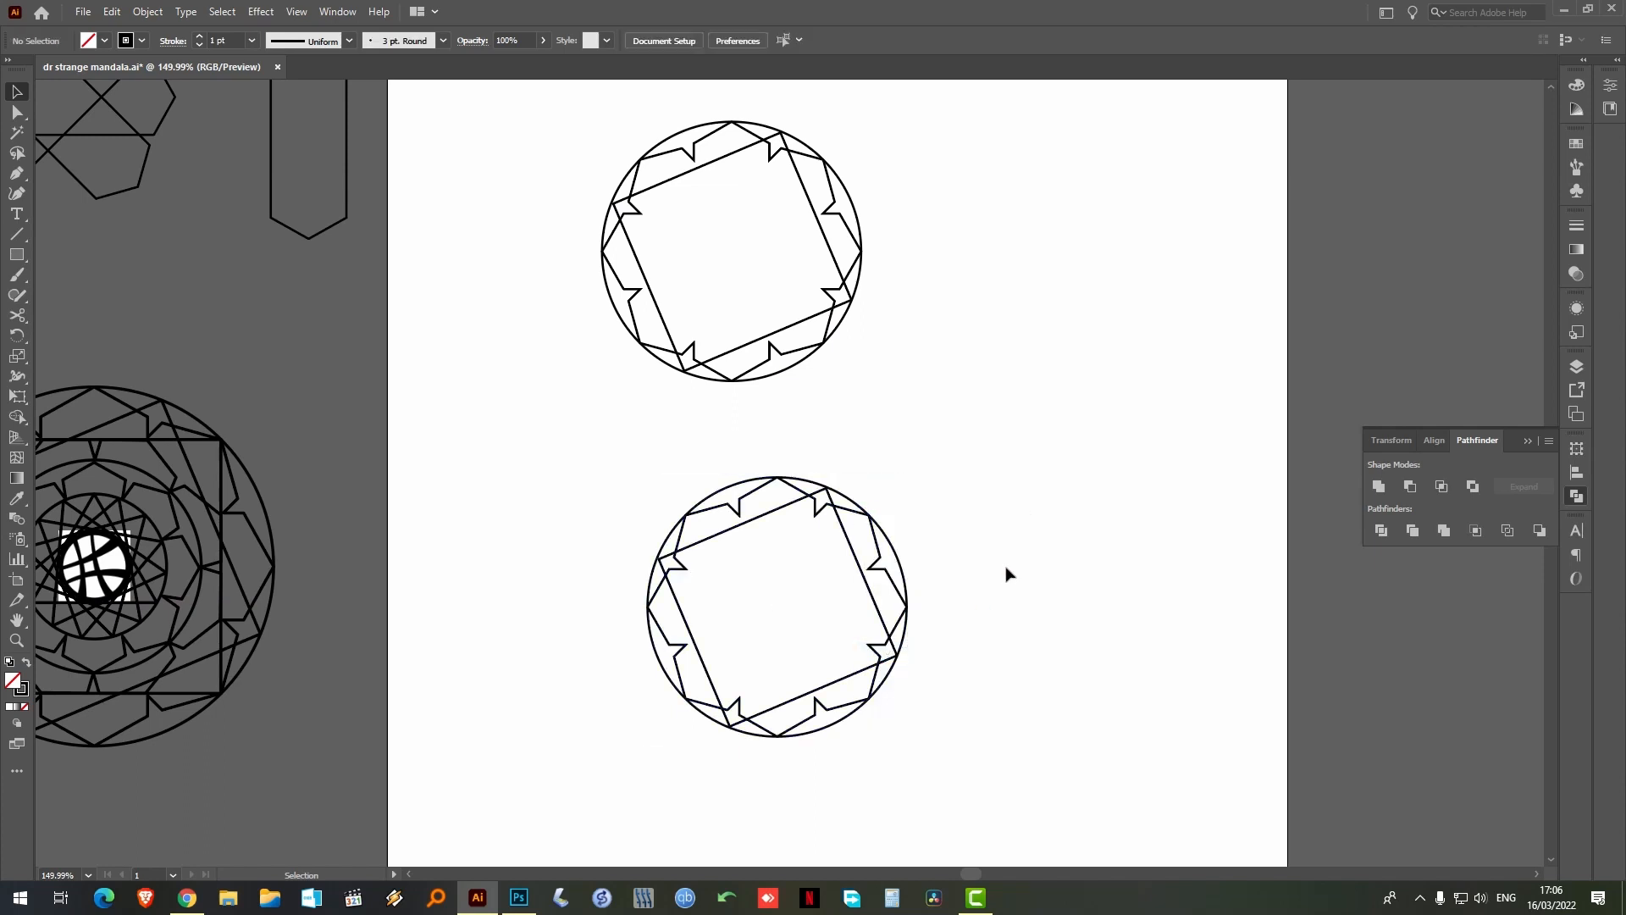
Rotate the square in the lower copy by -23° so its sides are level
left_click(863, 574)
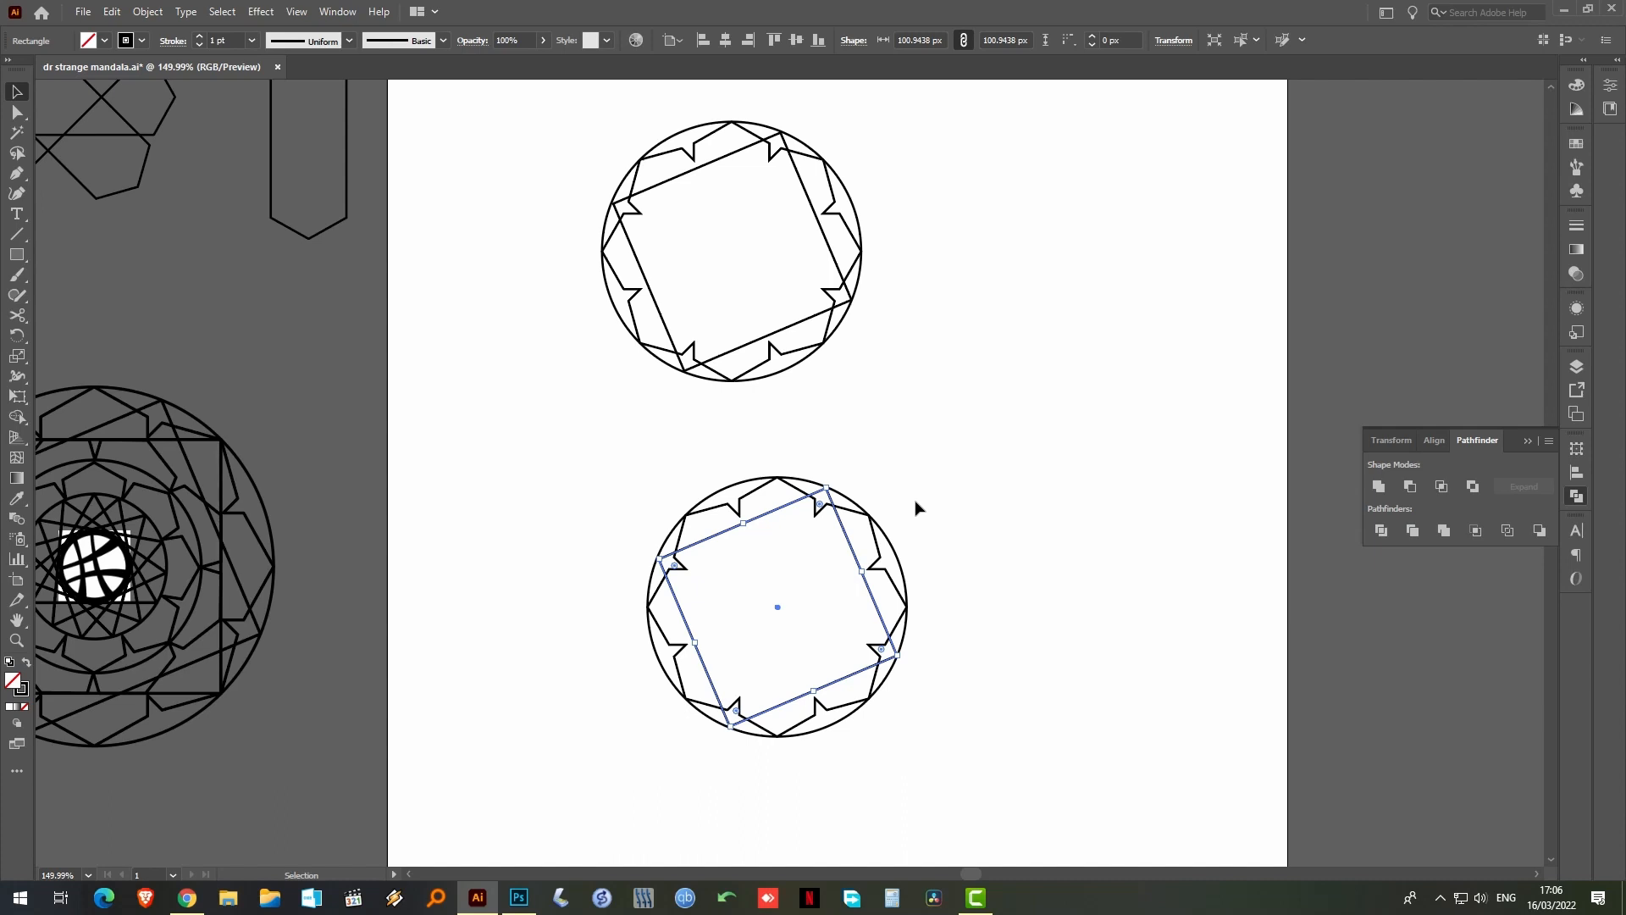
key("r")
key("Return")
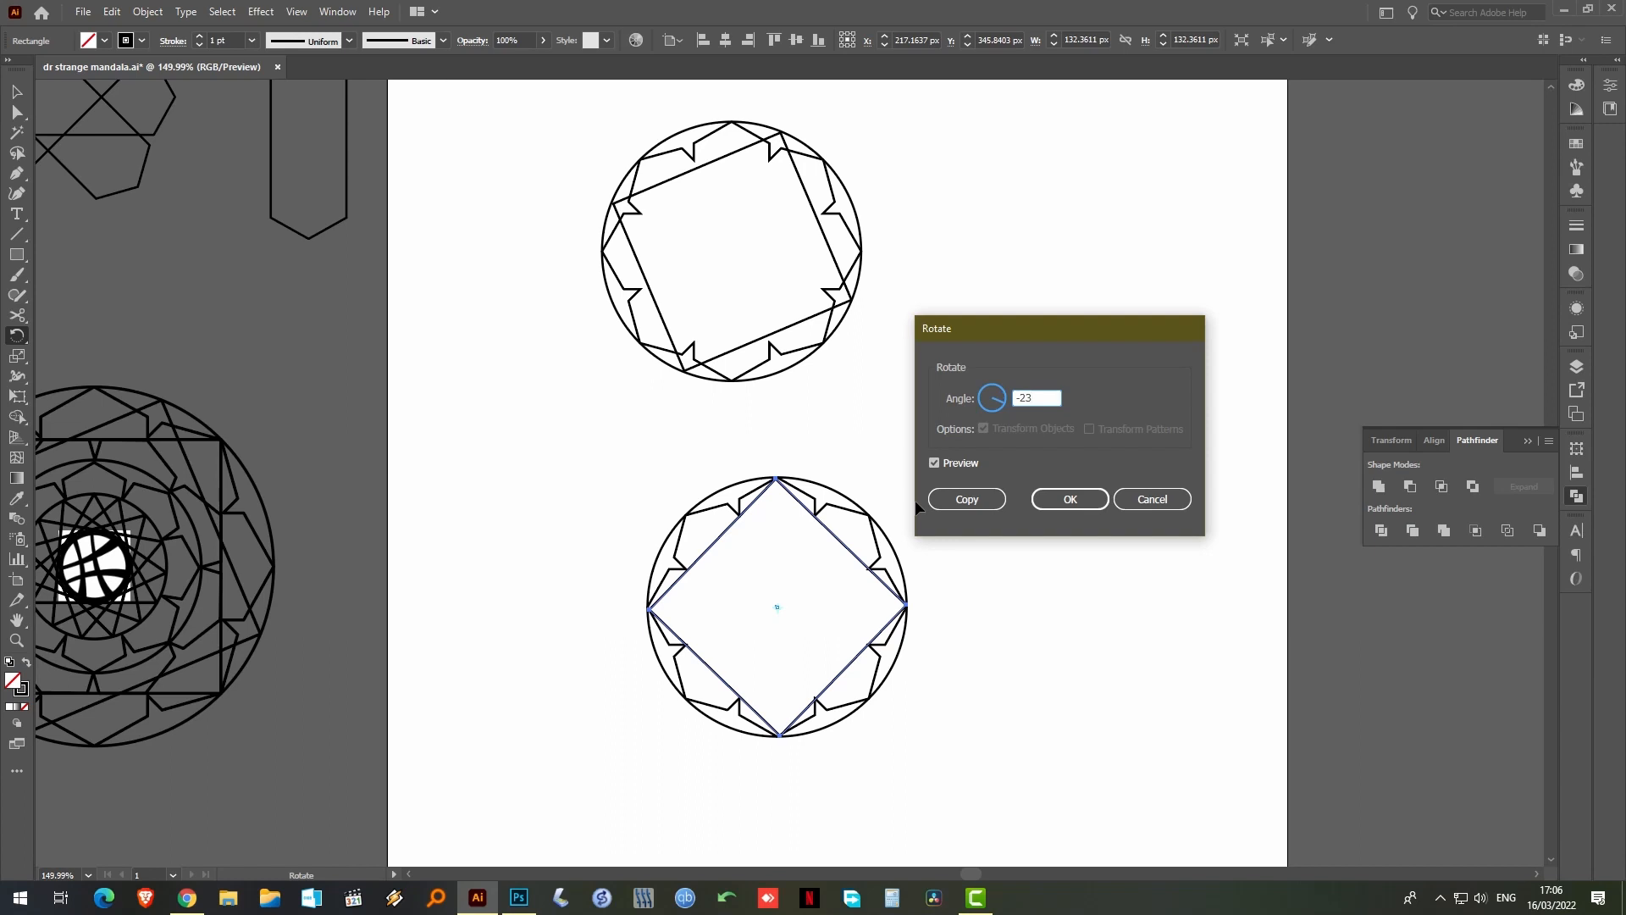
key("Return")
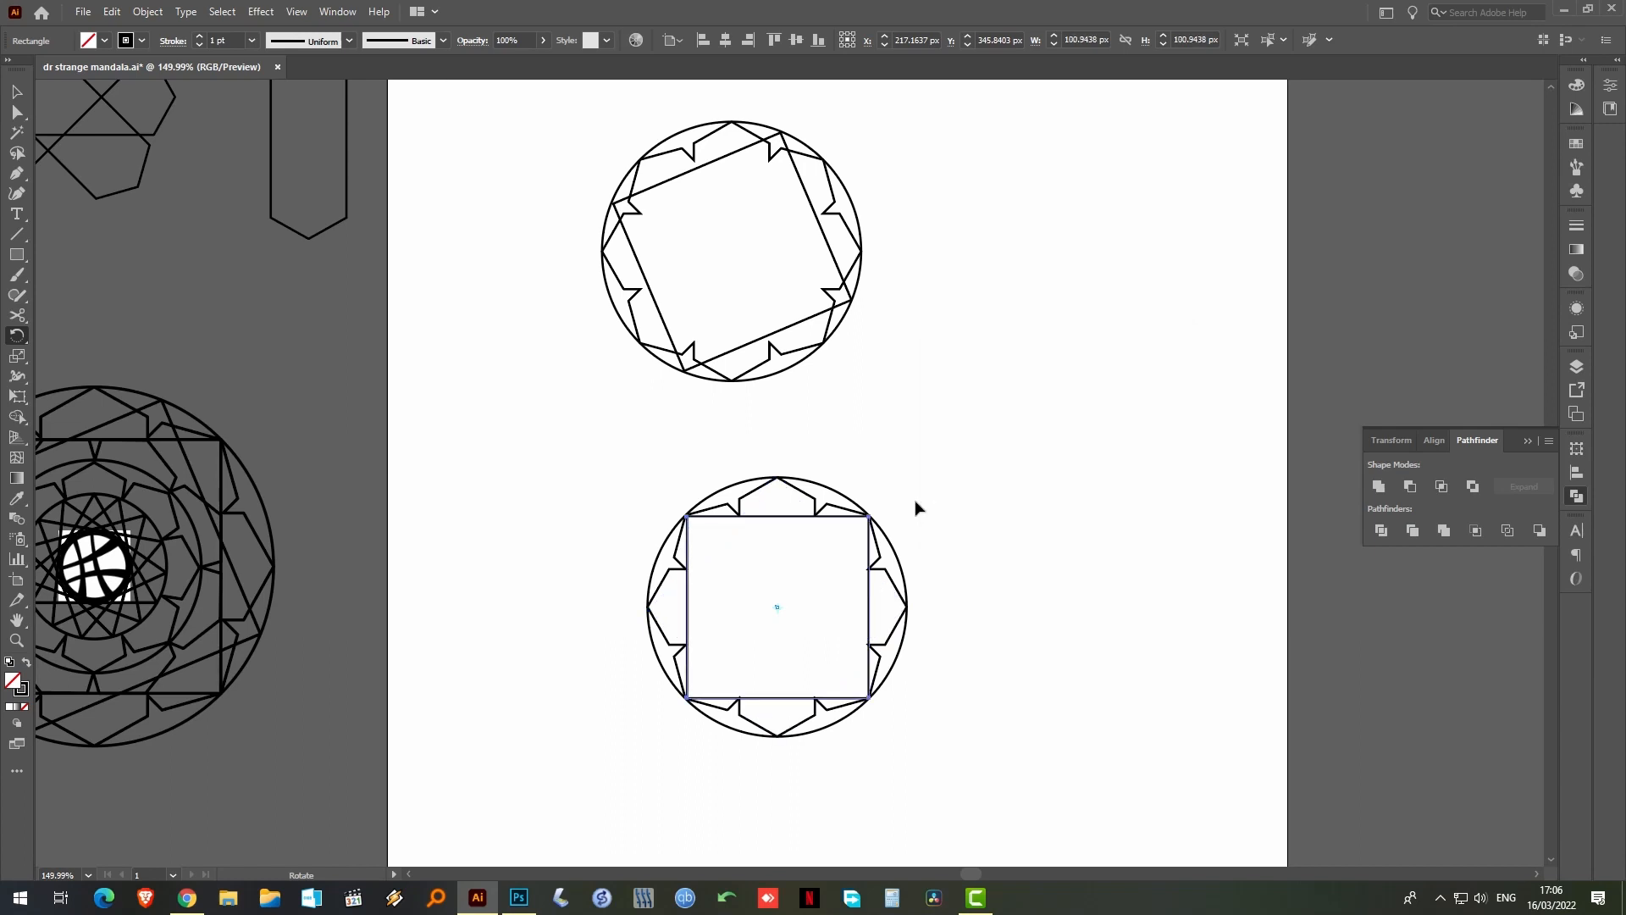
key("v")
left_click(910, 531)
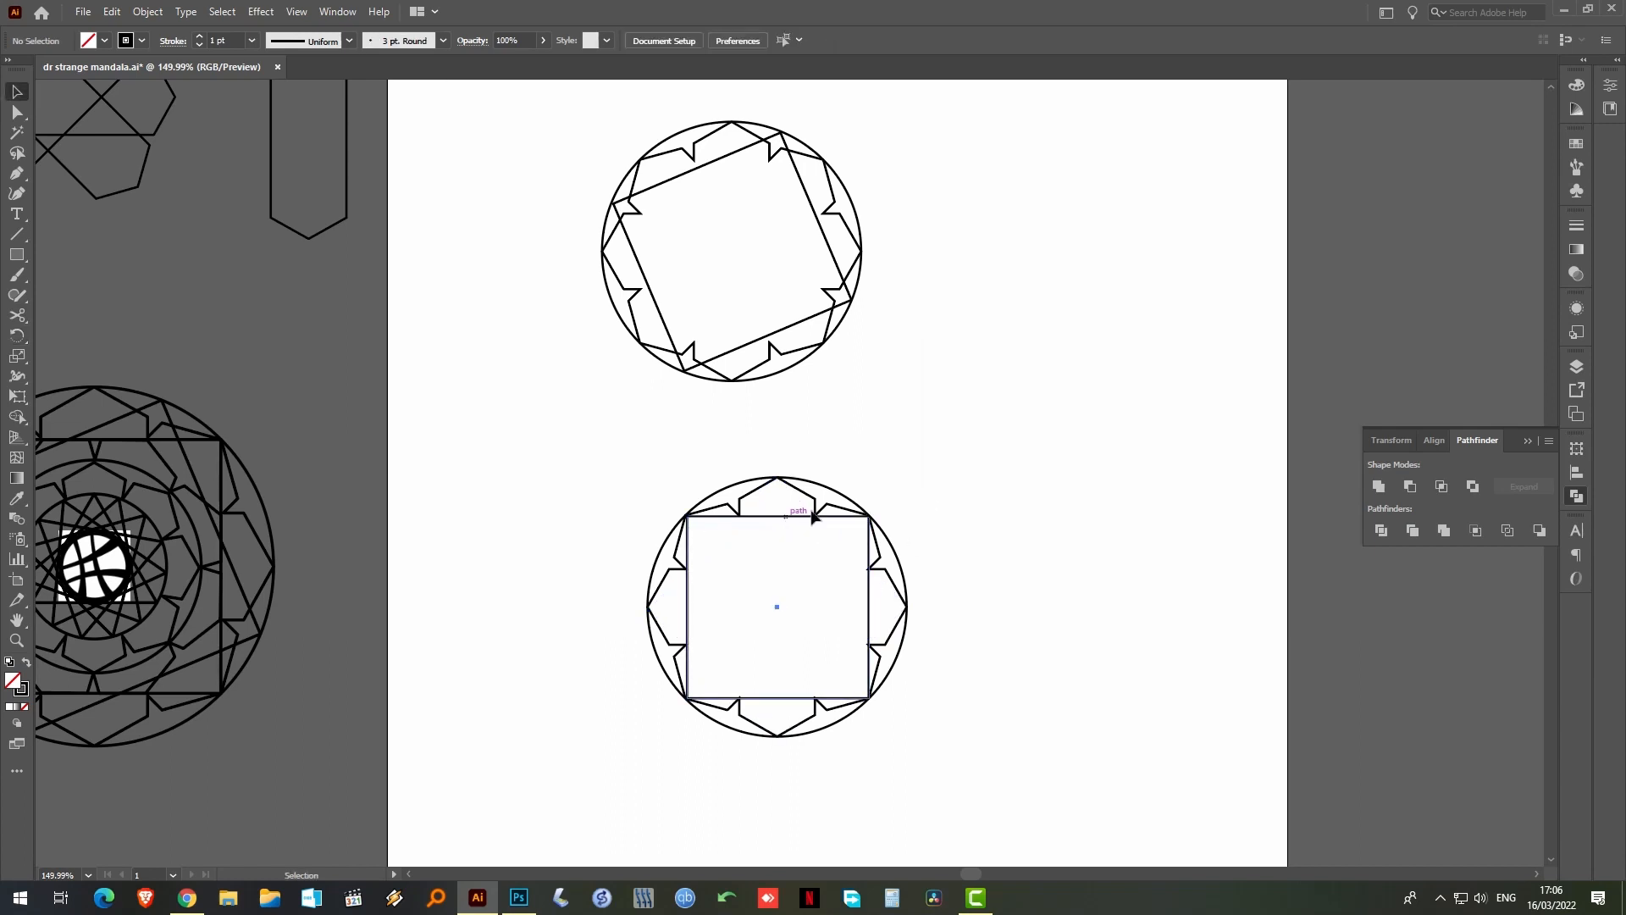
Move the square out of the lower circle onto the empty area beside it
left_click_drag(813, 516, 1066, 481)
left_click_drag(222, 476, 624, 464)
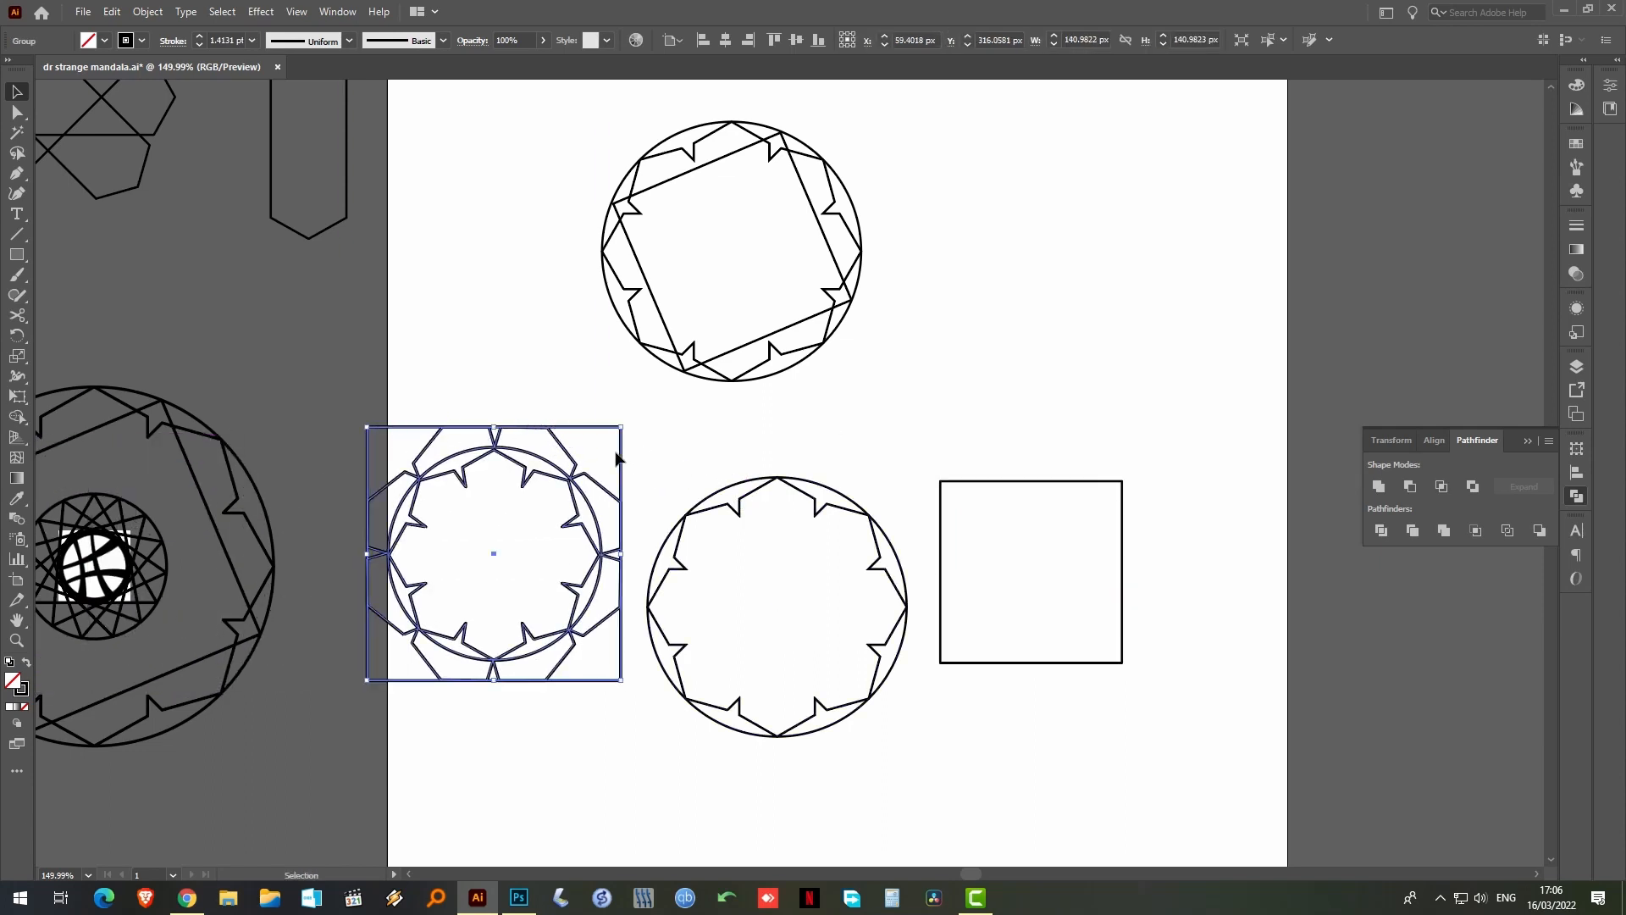
key("ctrl+z")
Copy the petal outline from the lower circle onto the empty area above the separate square
left_click(726, 488)
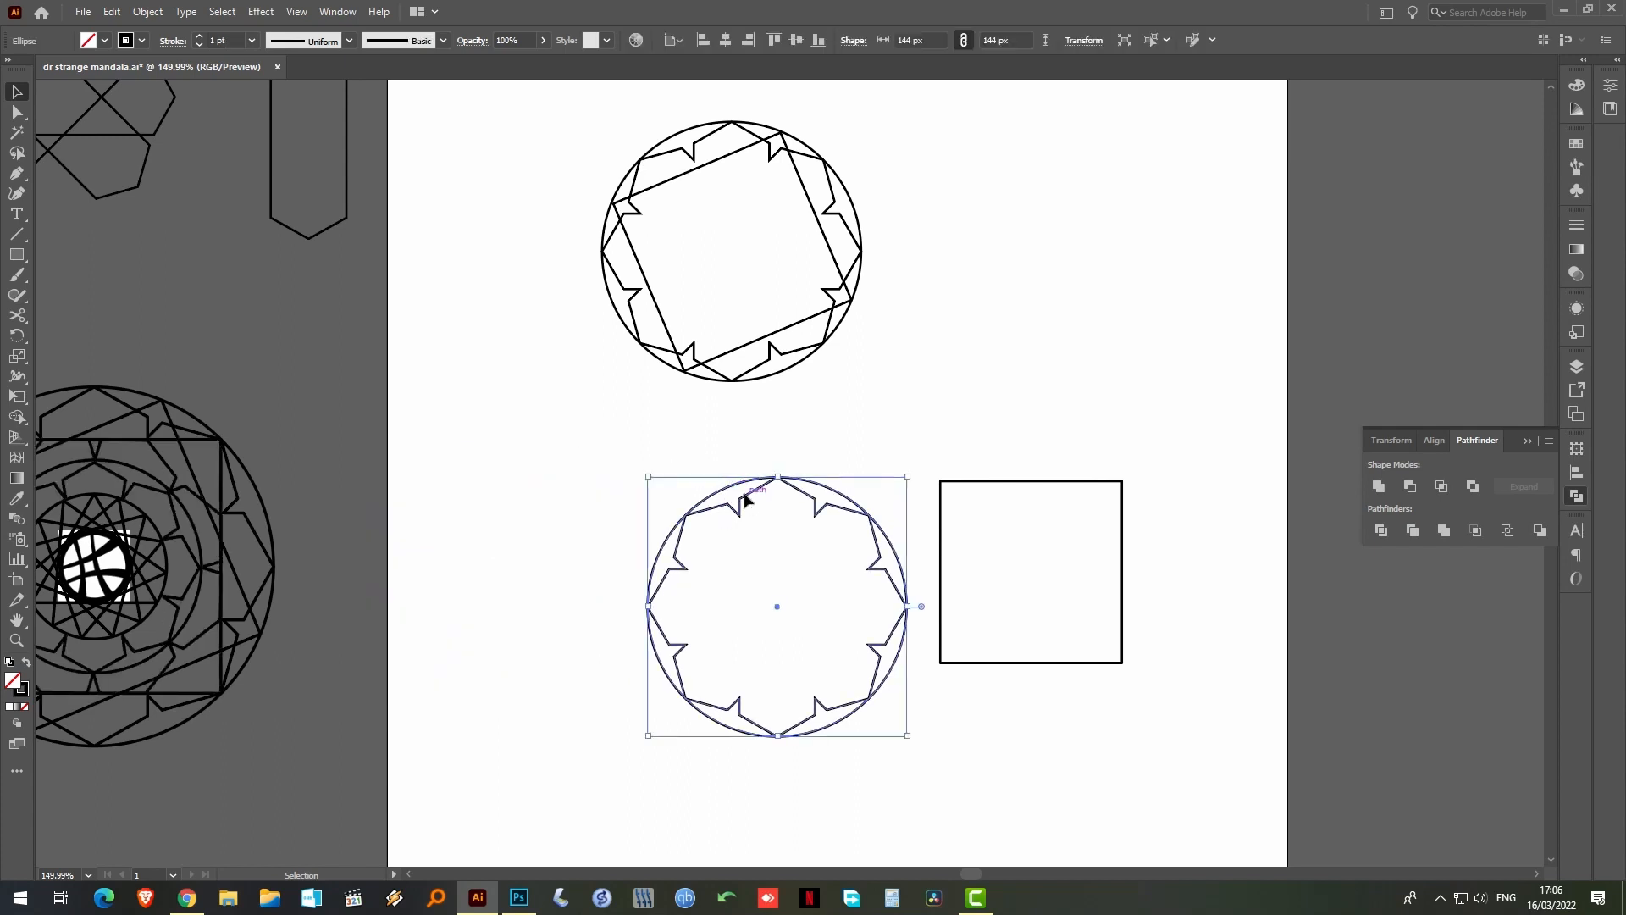
left_click(745, 500)
left_click_drag(746, 500, 1118, 256)
left_click(953, 369)
left_click_drag(901, 386, 794, 370)
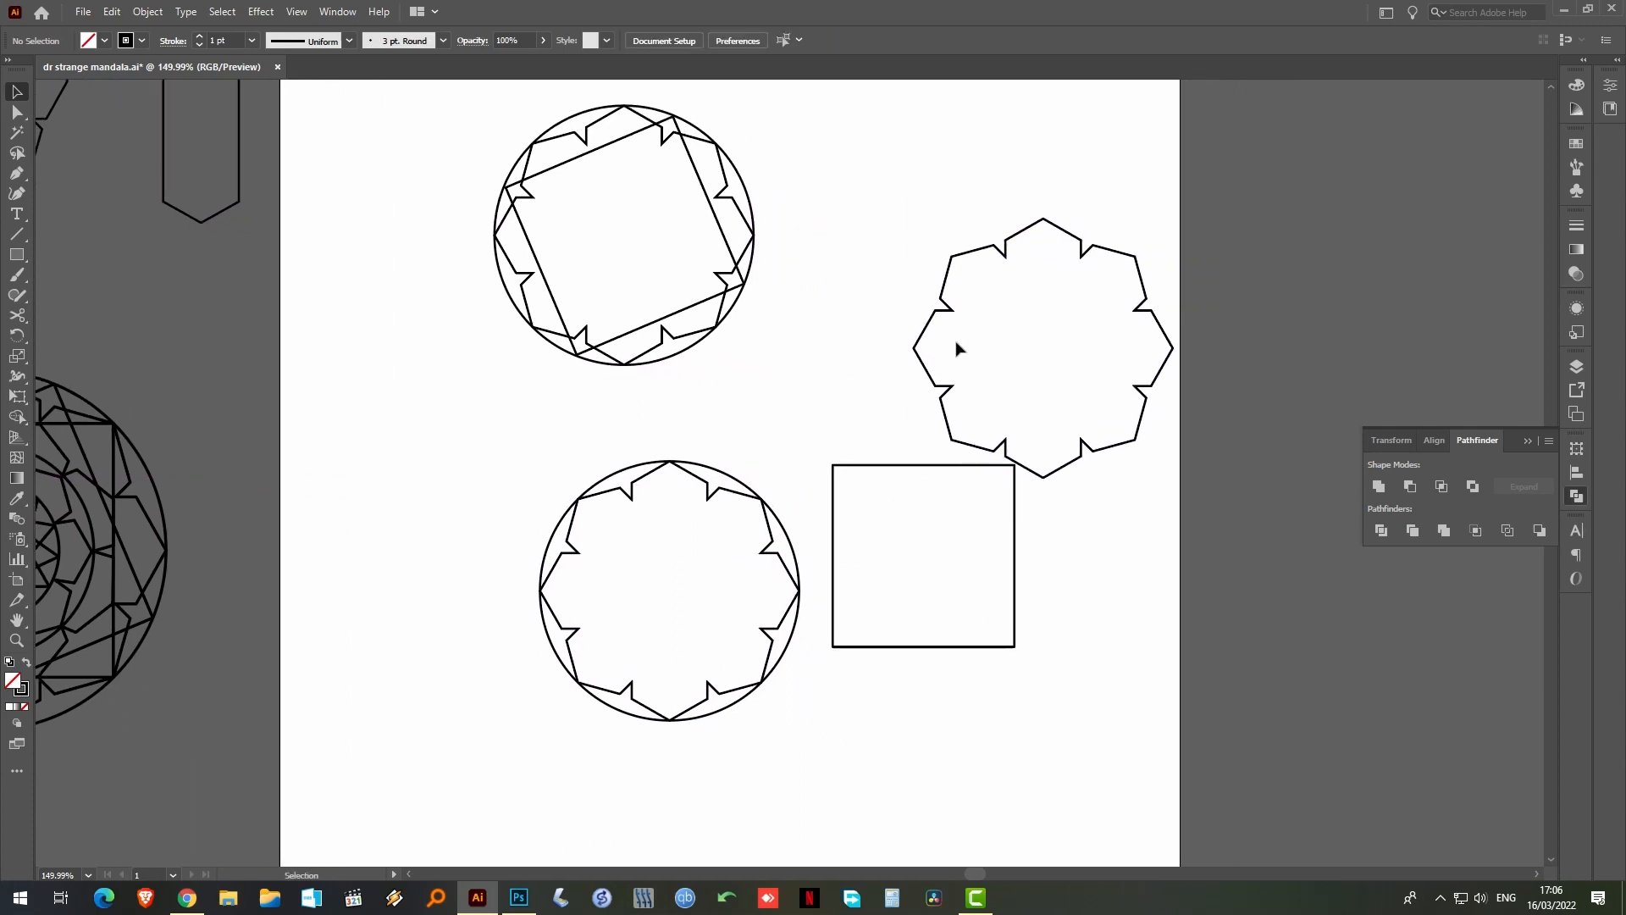
Place the petal outline copy over the separate square and reduce it to about 101 px wide to match the square
left_click(911, 467)
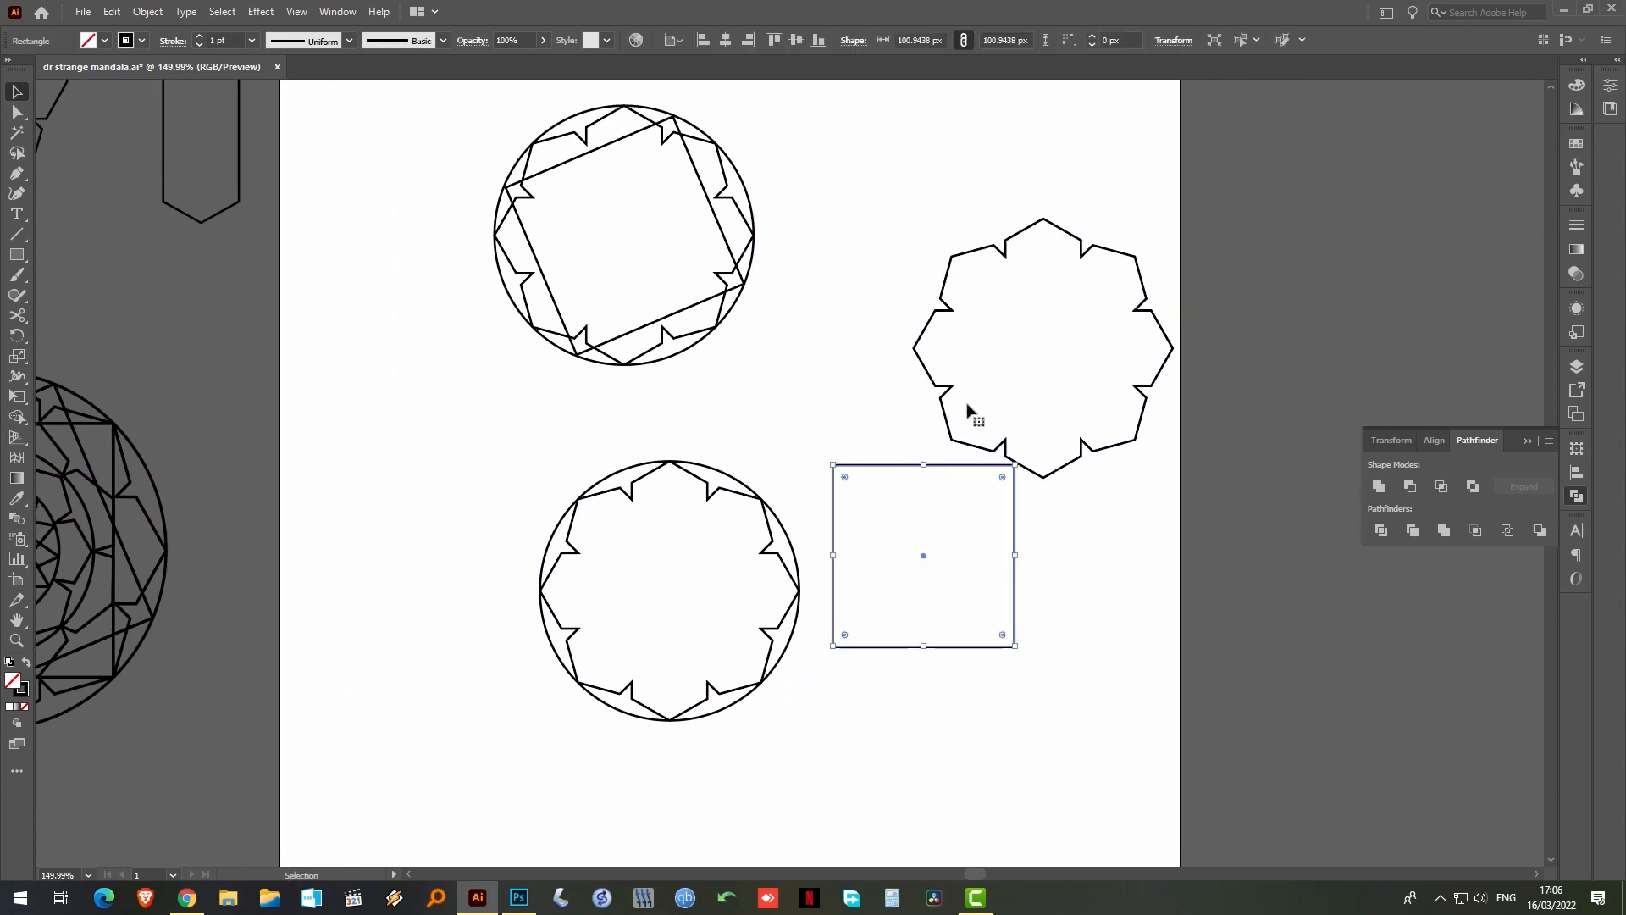
left_click(1069, 241)
left_click_drag(1069, 240, 998, 635)
key("z")
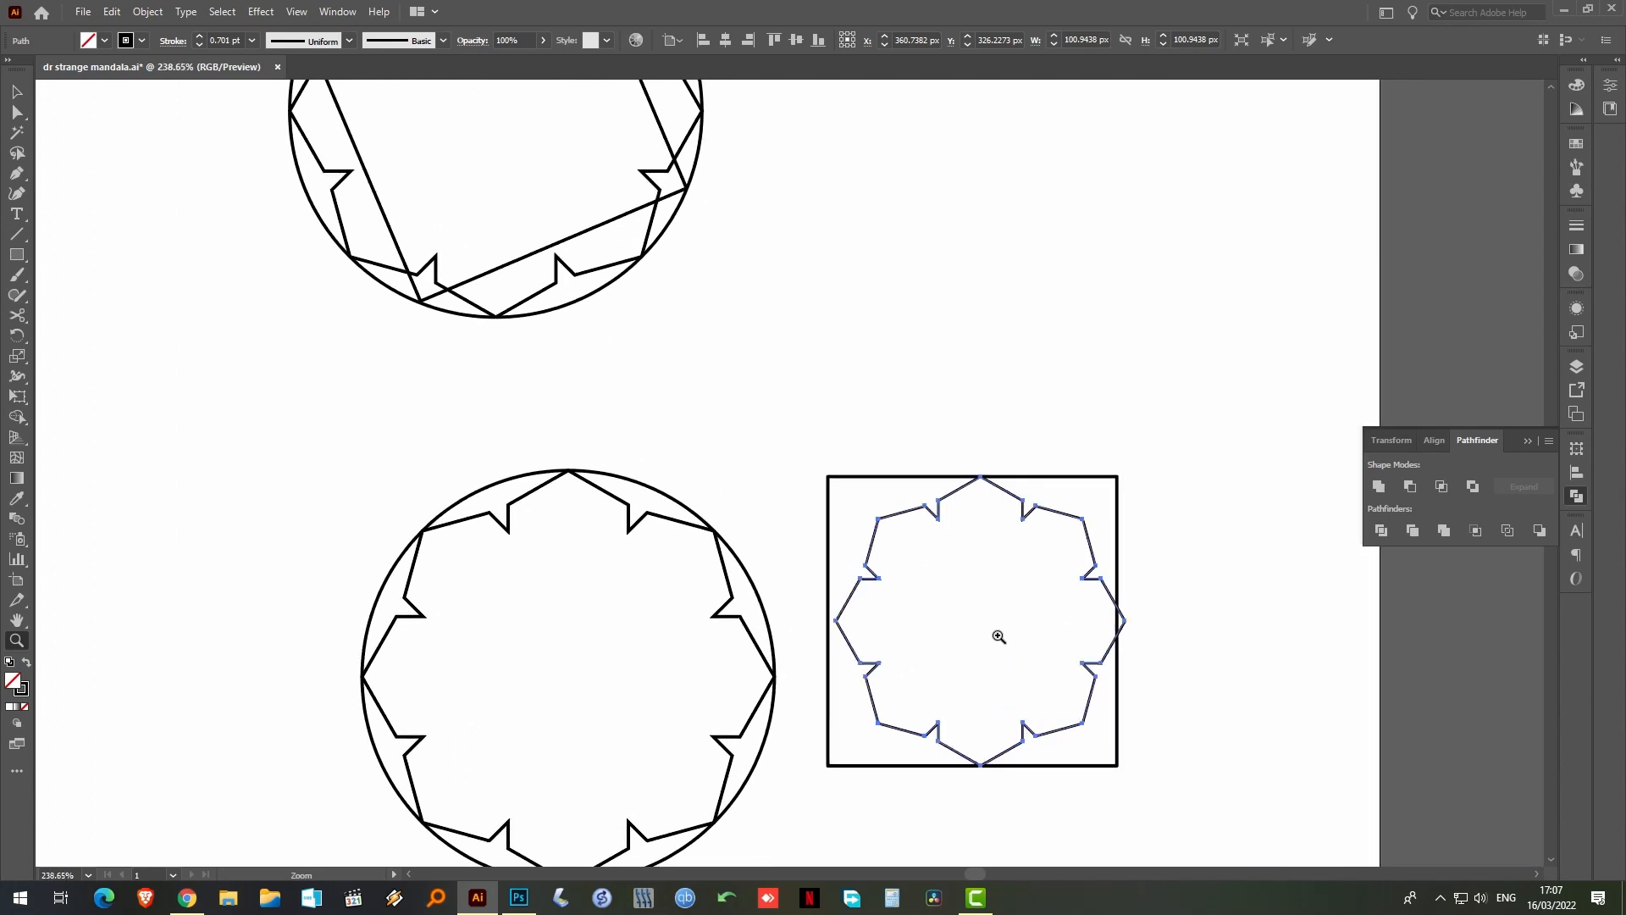
key("v")
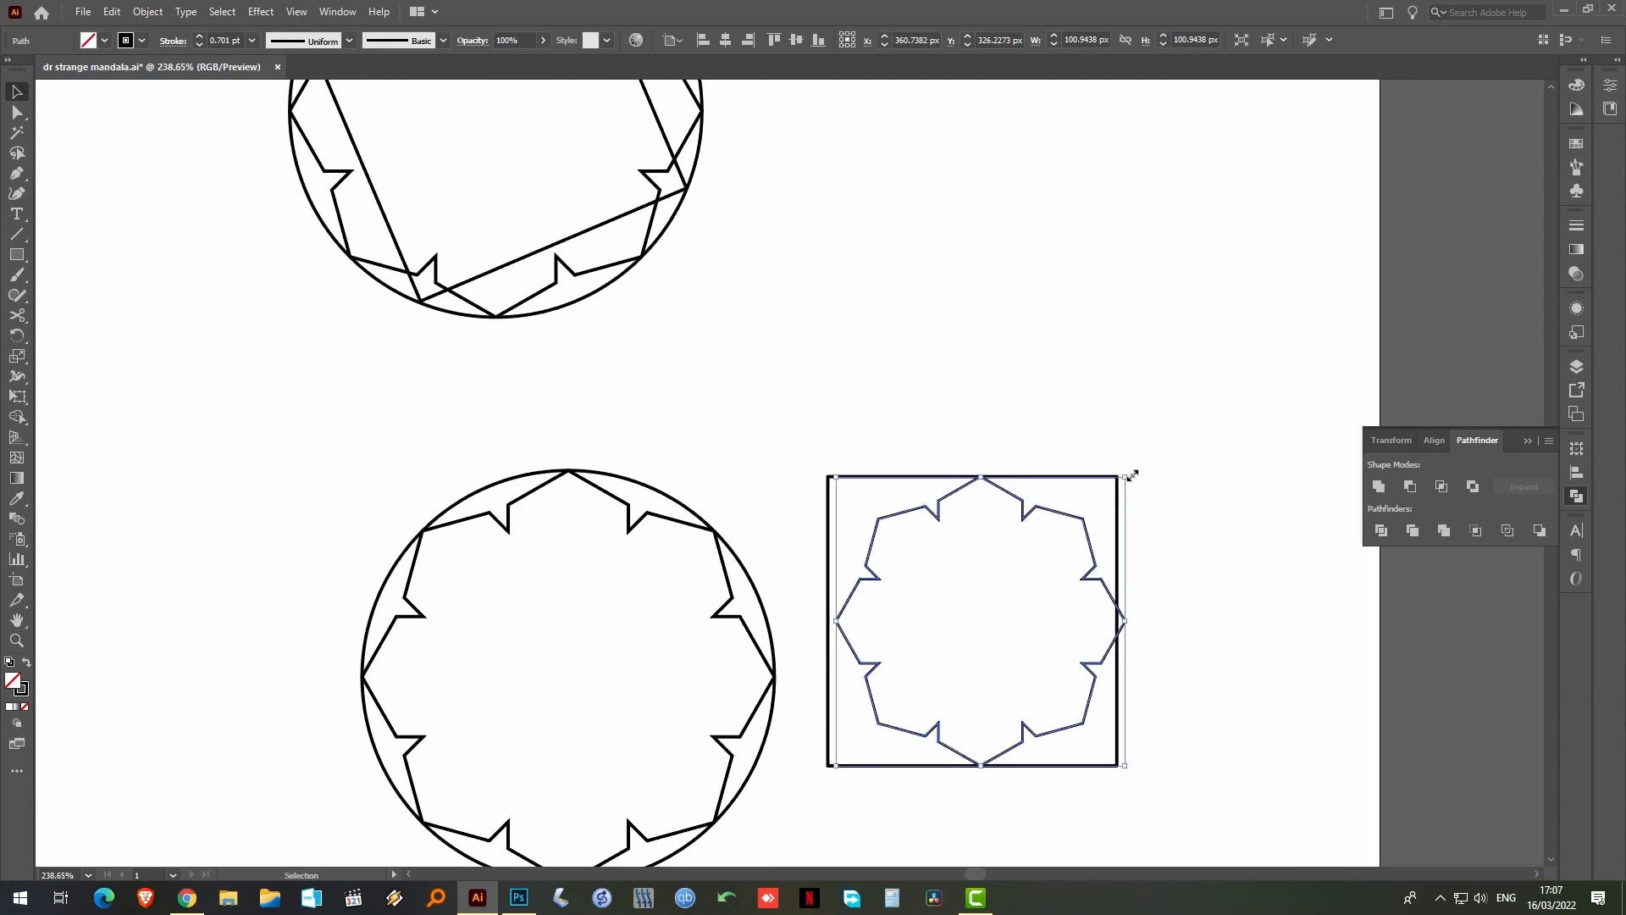
Rotate the small petal outline on the square by -23°
key("r")
key("Return")
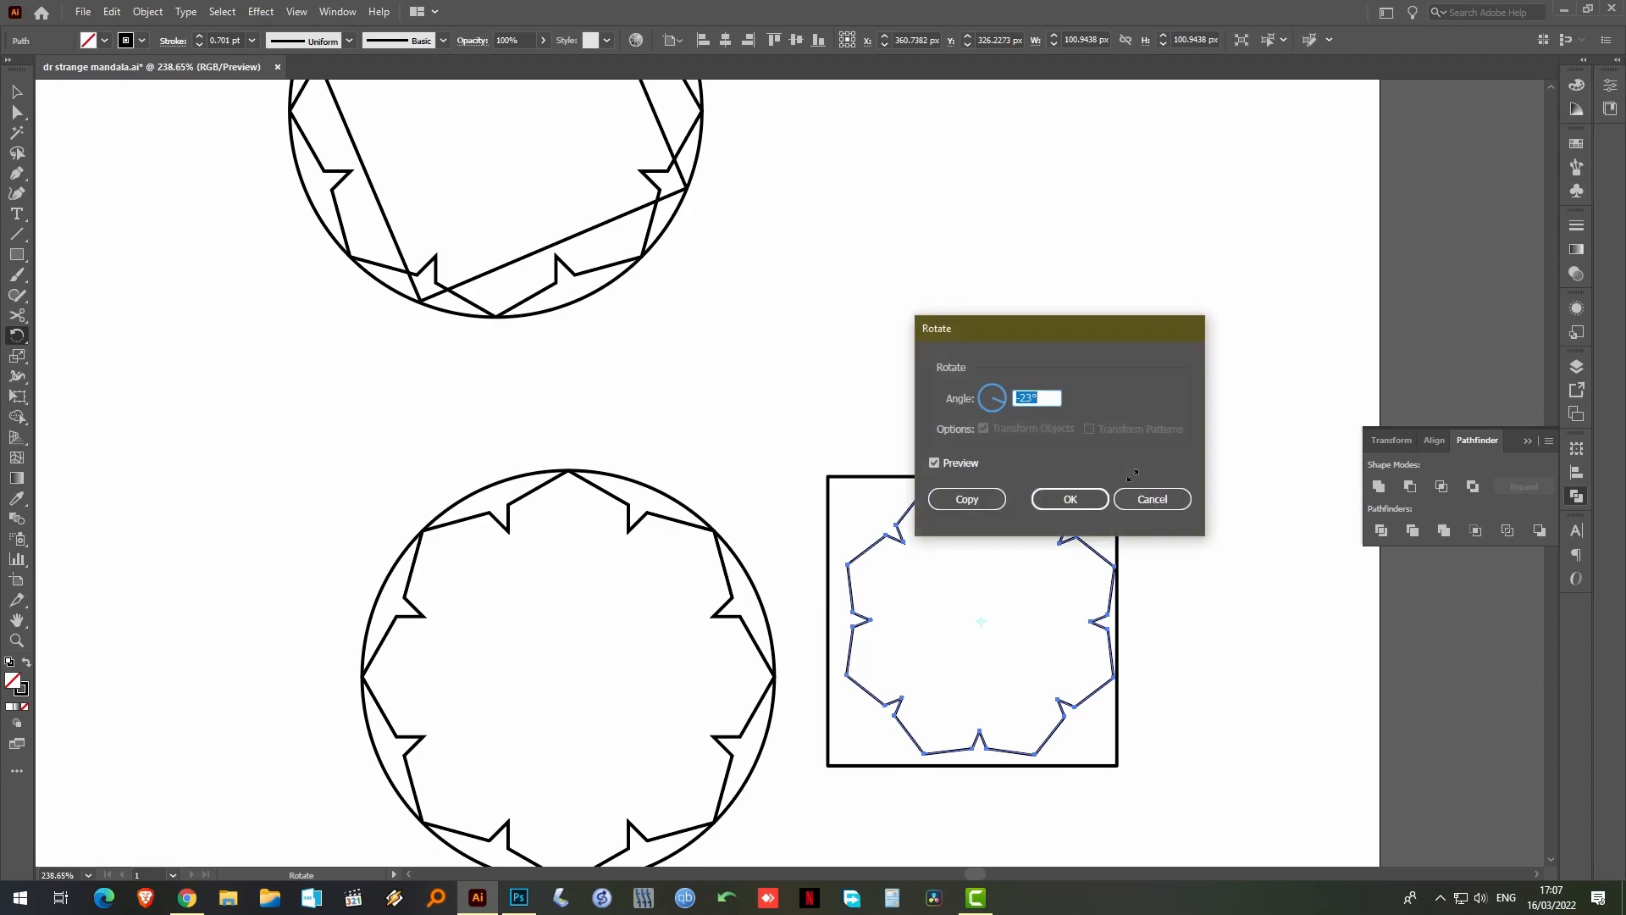
key("Return")
key("v")
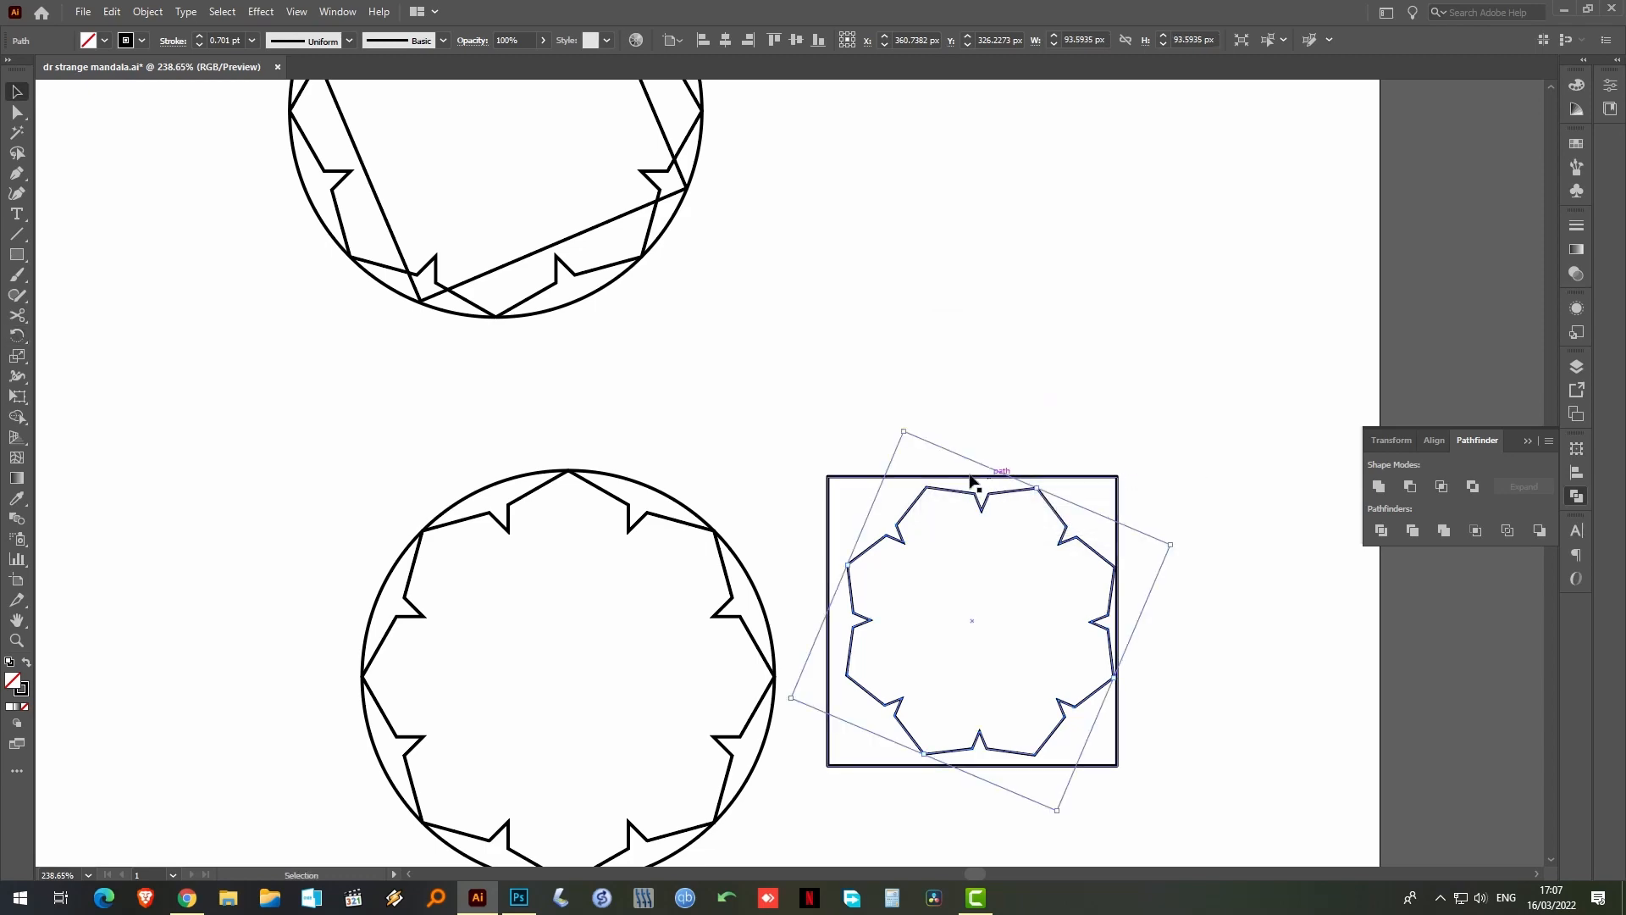
left_click(896, 407)
Pull the square motif out of the finished mandala beside the artboard to inspect it, and undo the move
left_click_drag(905, 409, 935, 350)
scroll(932, 367, "left", 10)
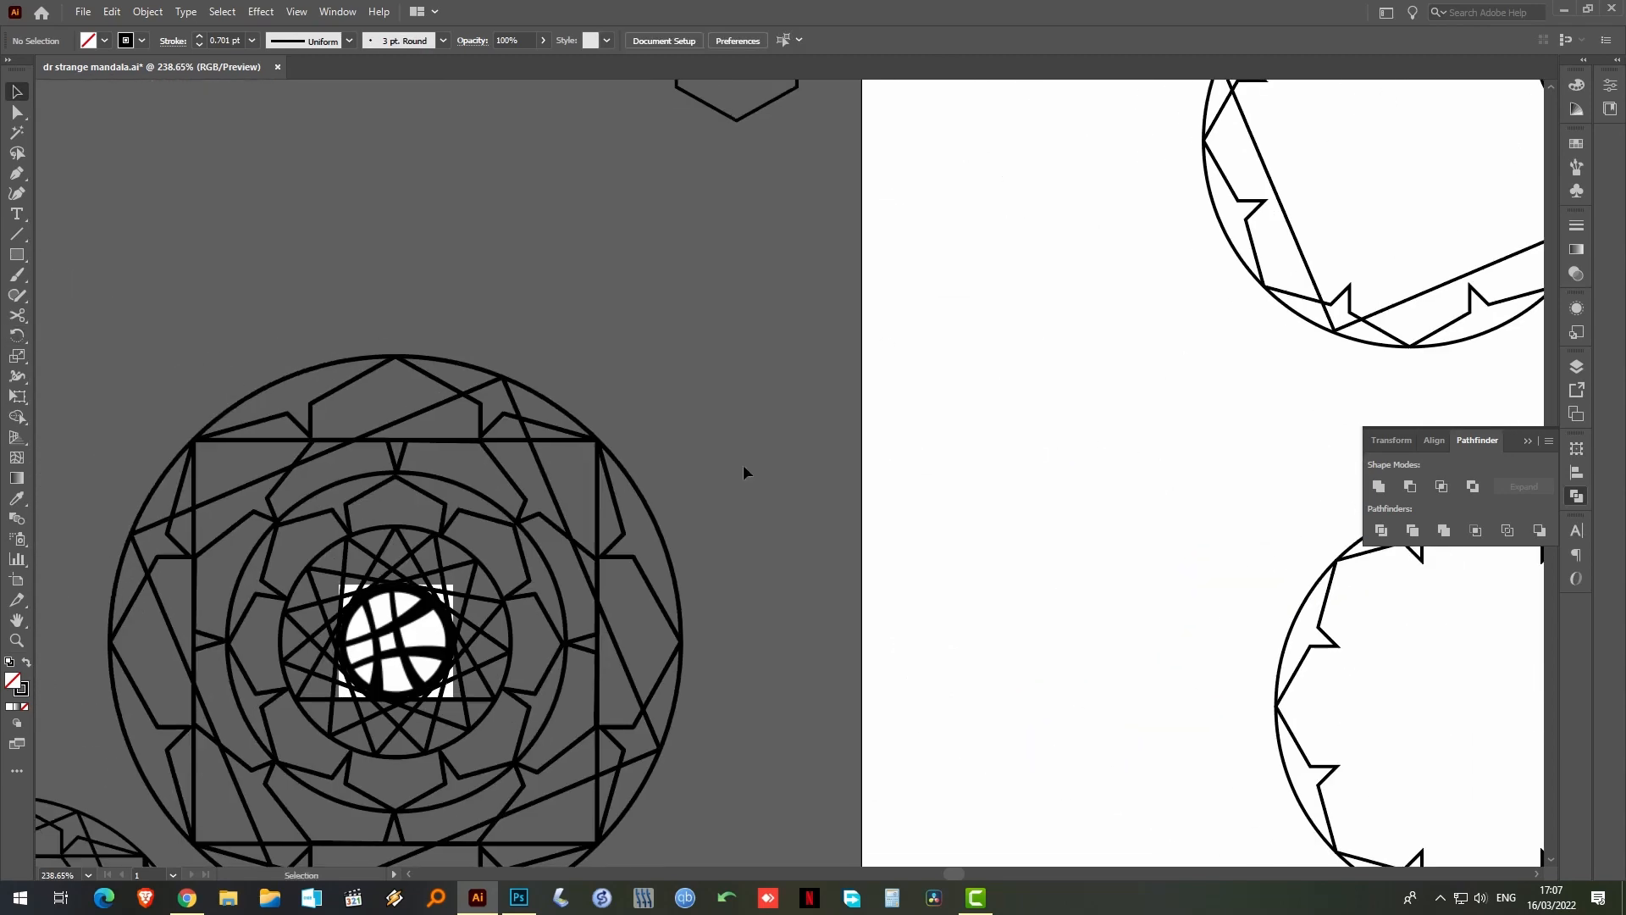
left_click_drag(544, 455, 1165, 255)
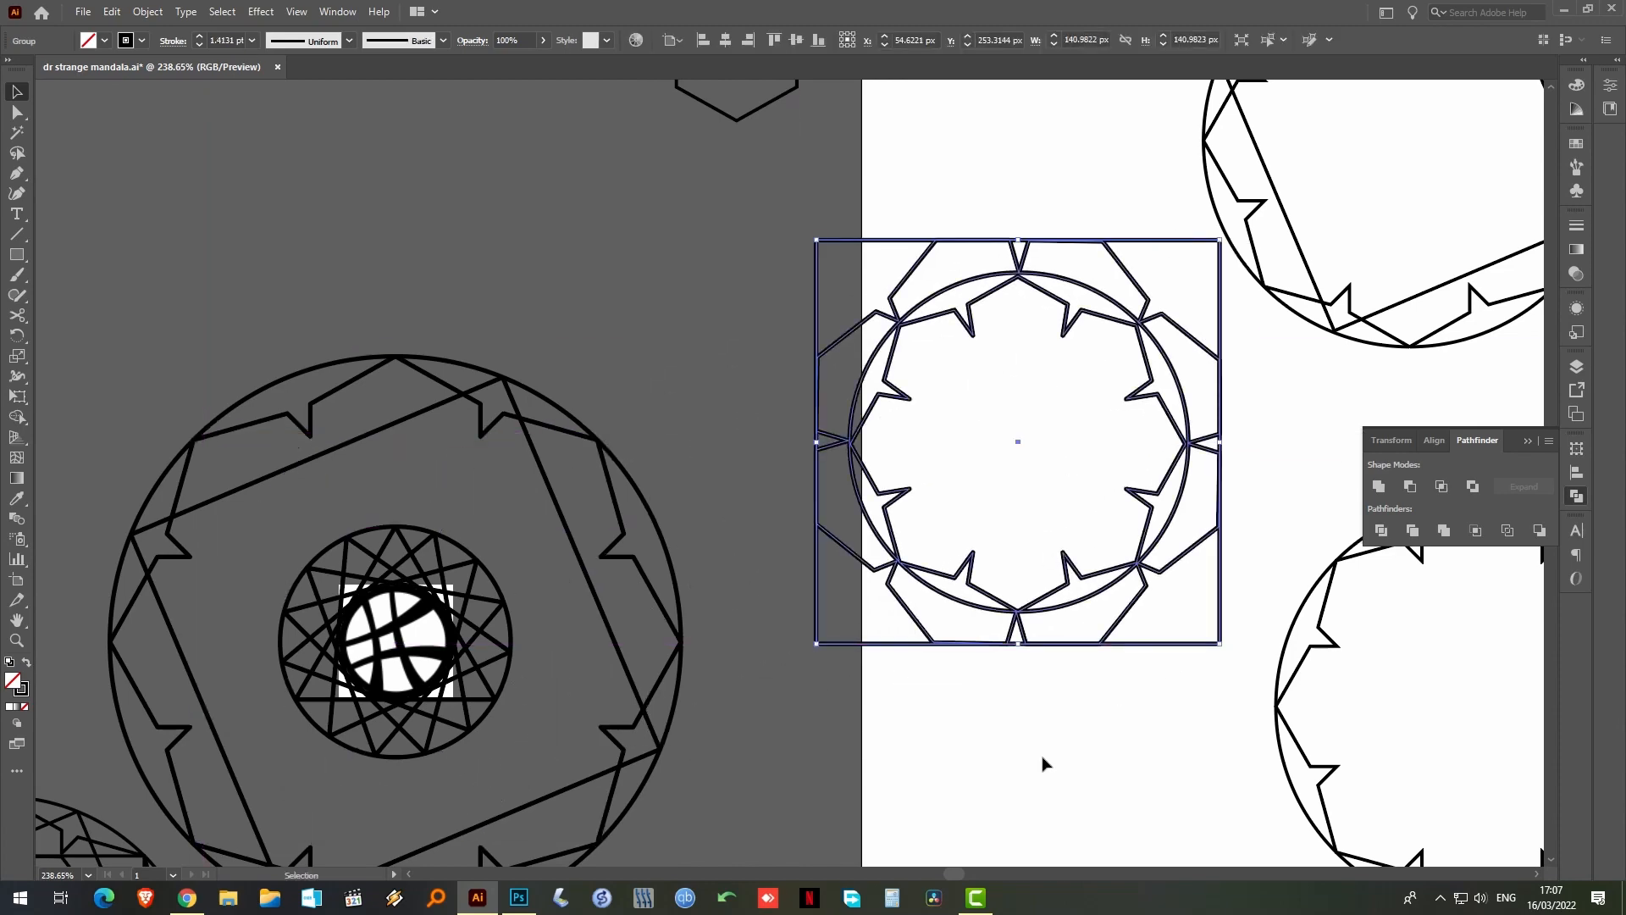
left_click(1050, 766)
key("ctrl+z")
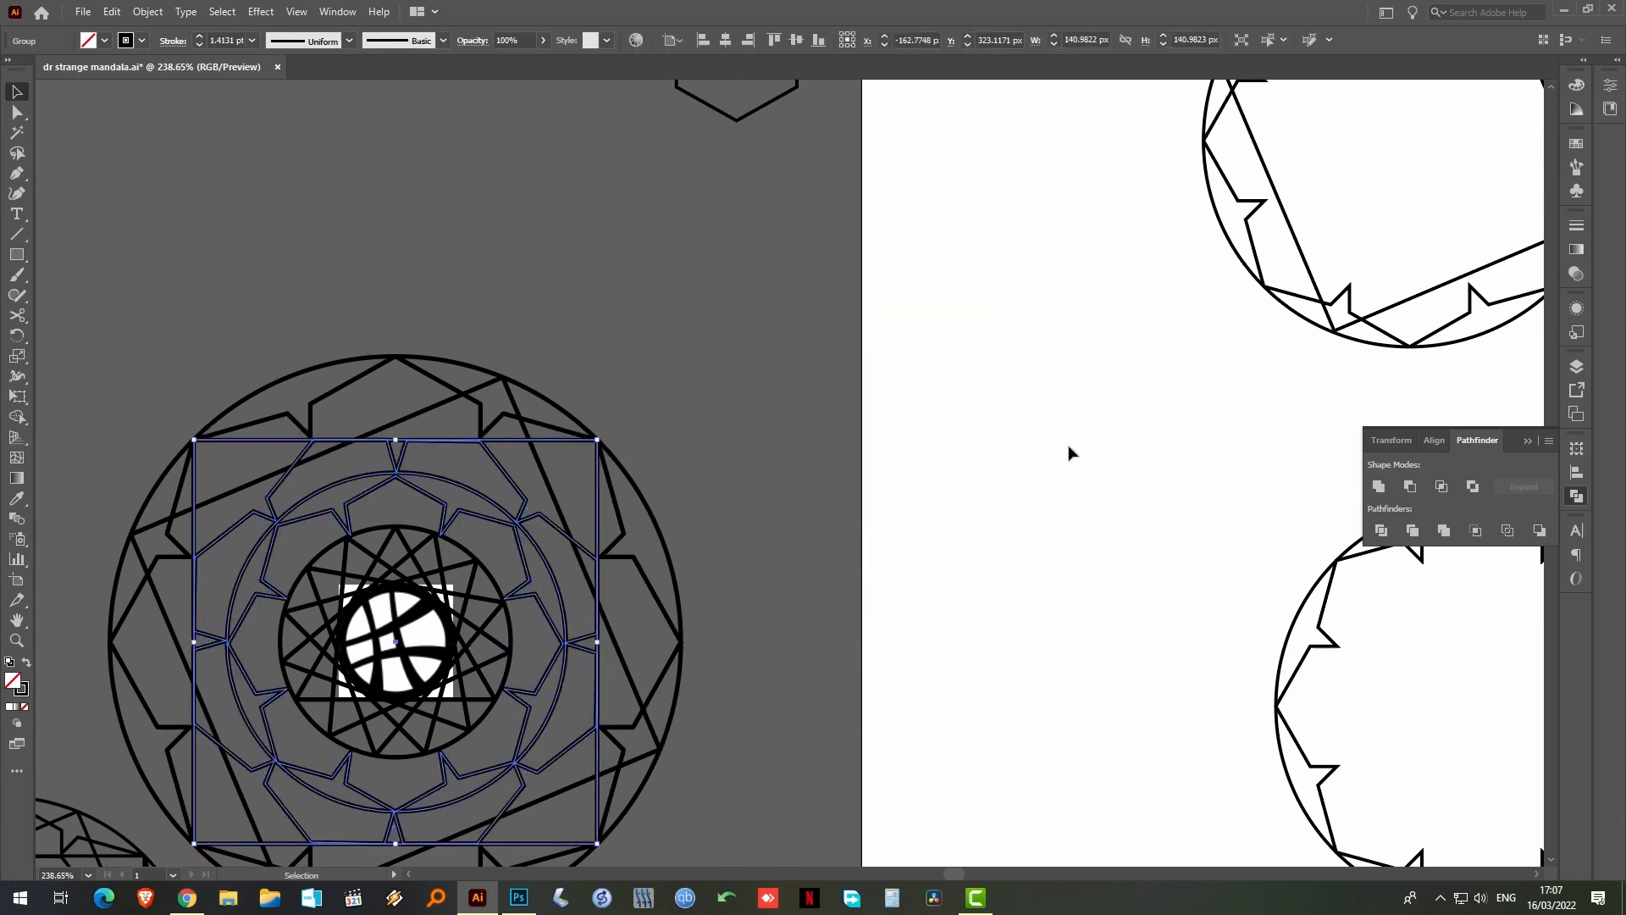
left_click(1070, 454)
Align the small petal outline and the separate square on their horizontal centres
left_click_drag(1070, 454, 394, 413)
left_click_drag(660, 514, 370, 481)
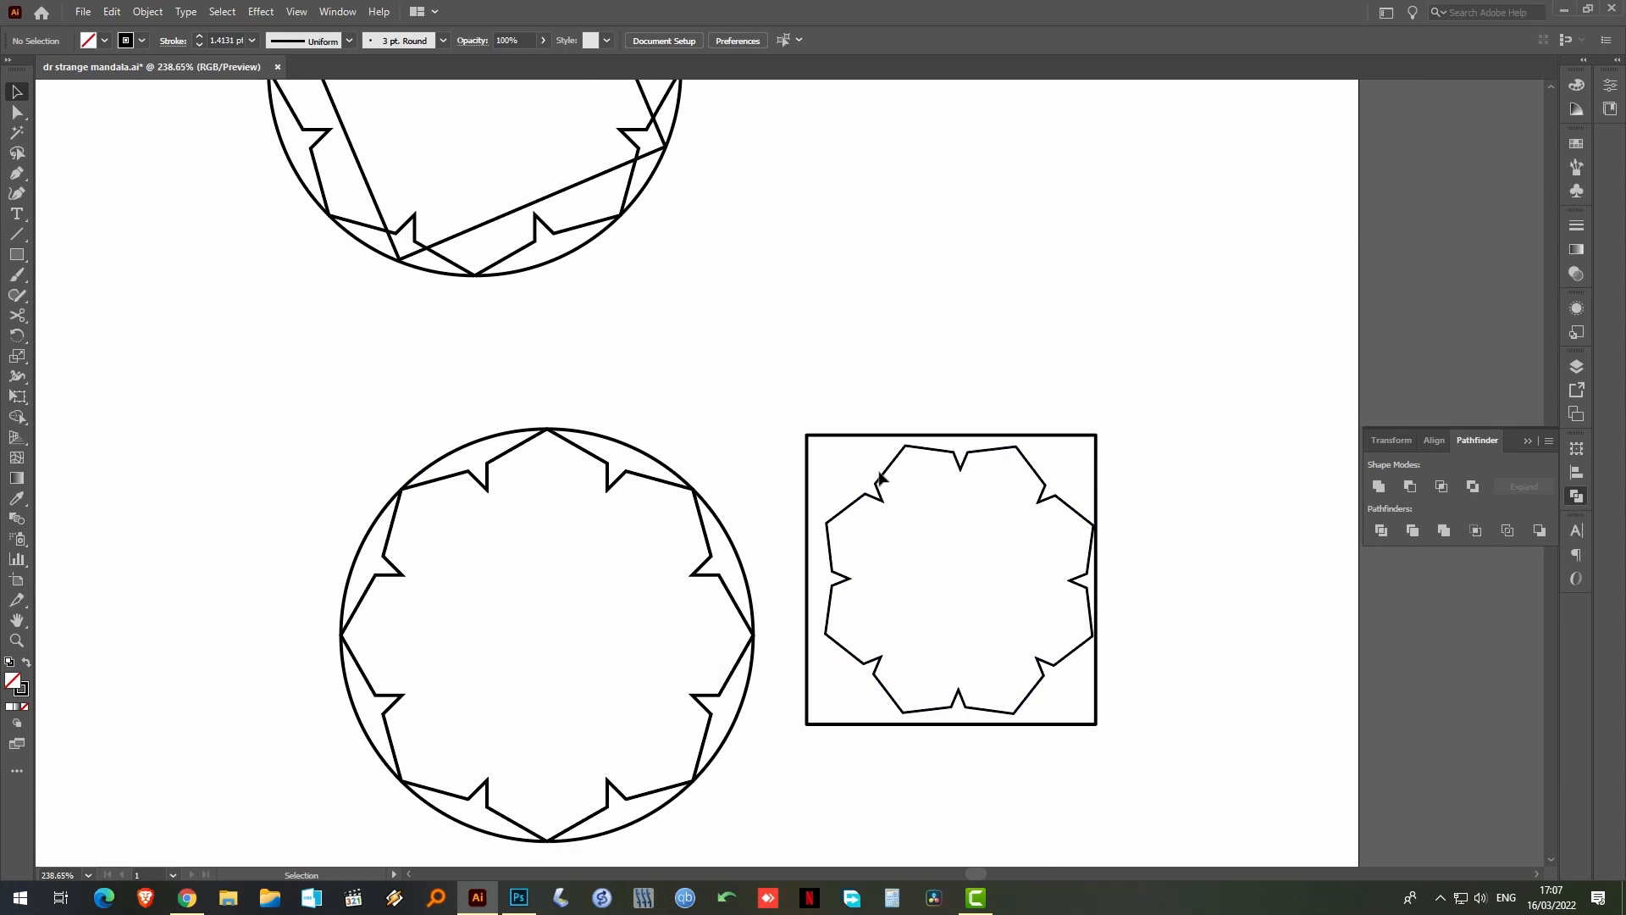
left_click(881, 479)
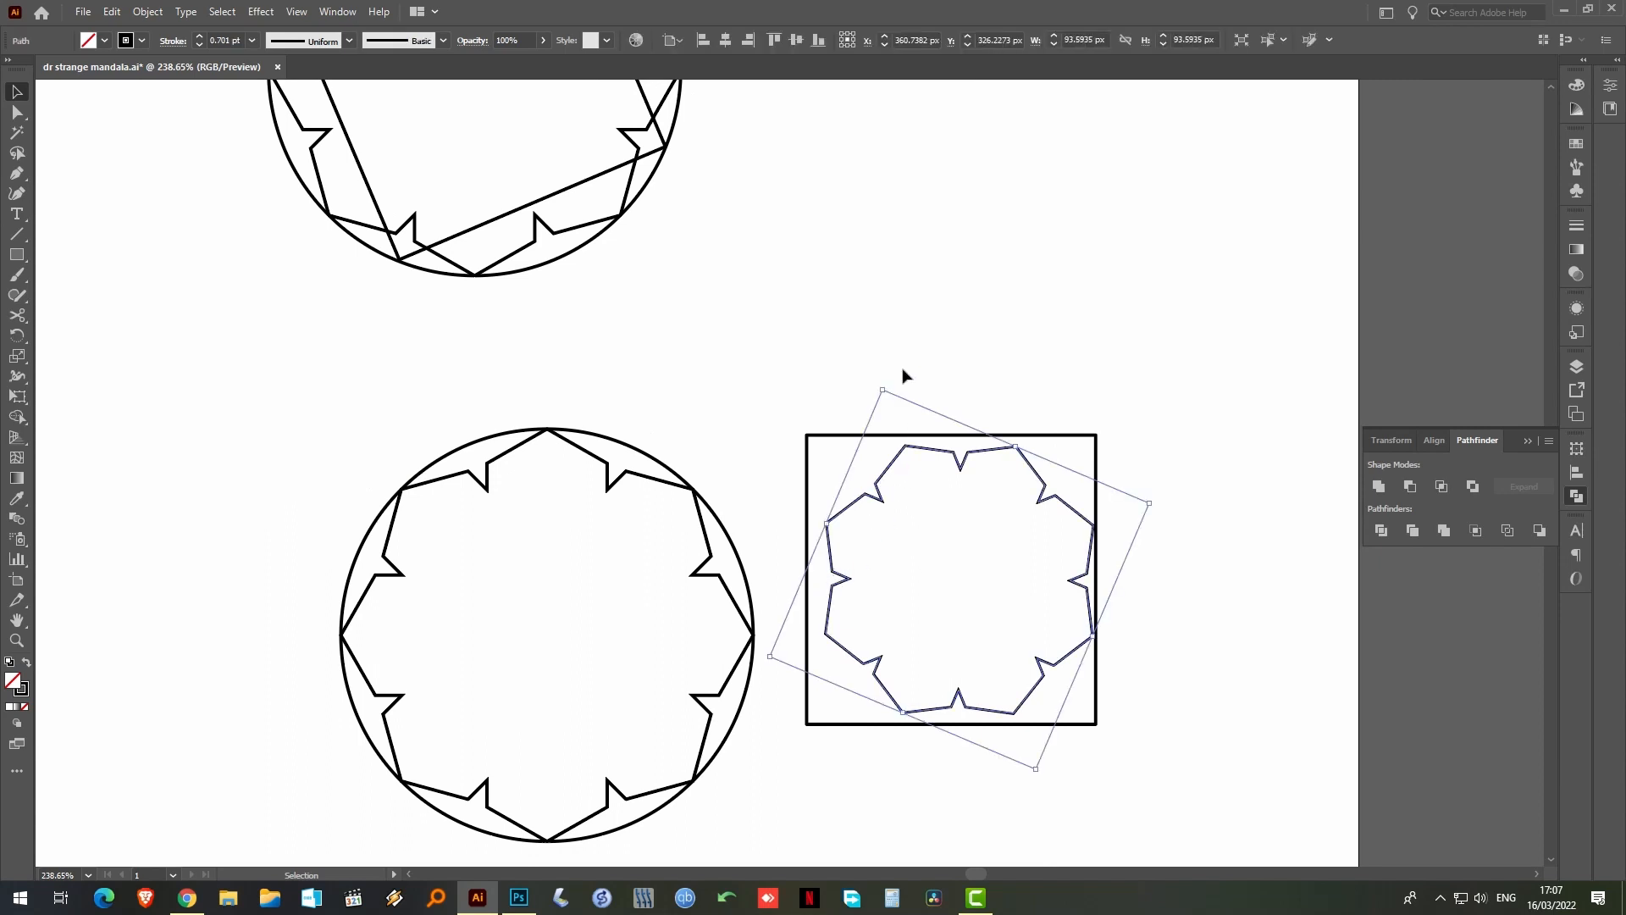
left_click(1025, 627)
left_click(725, 40)
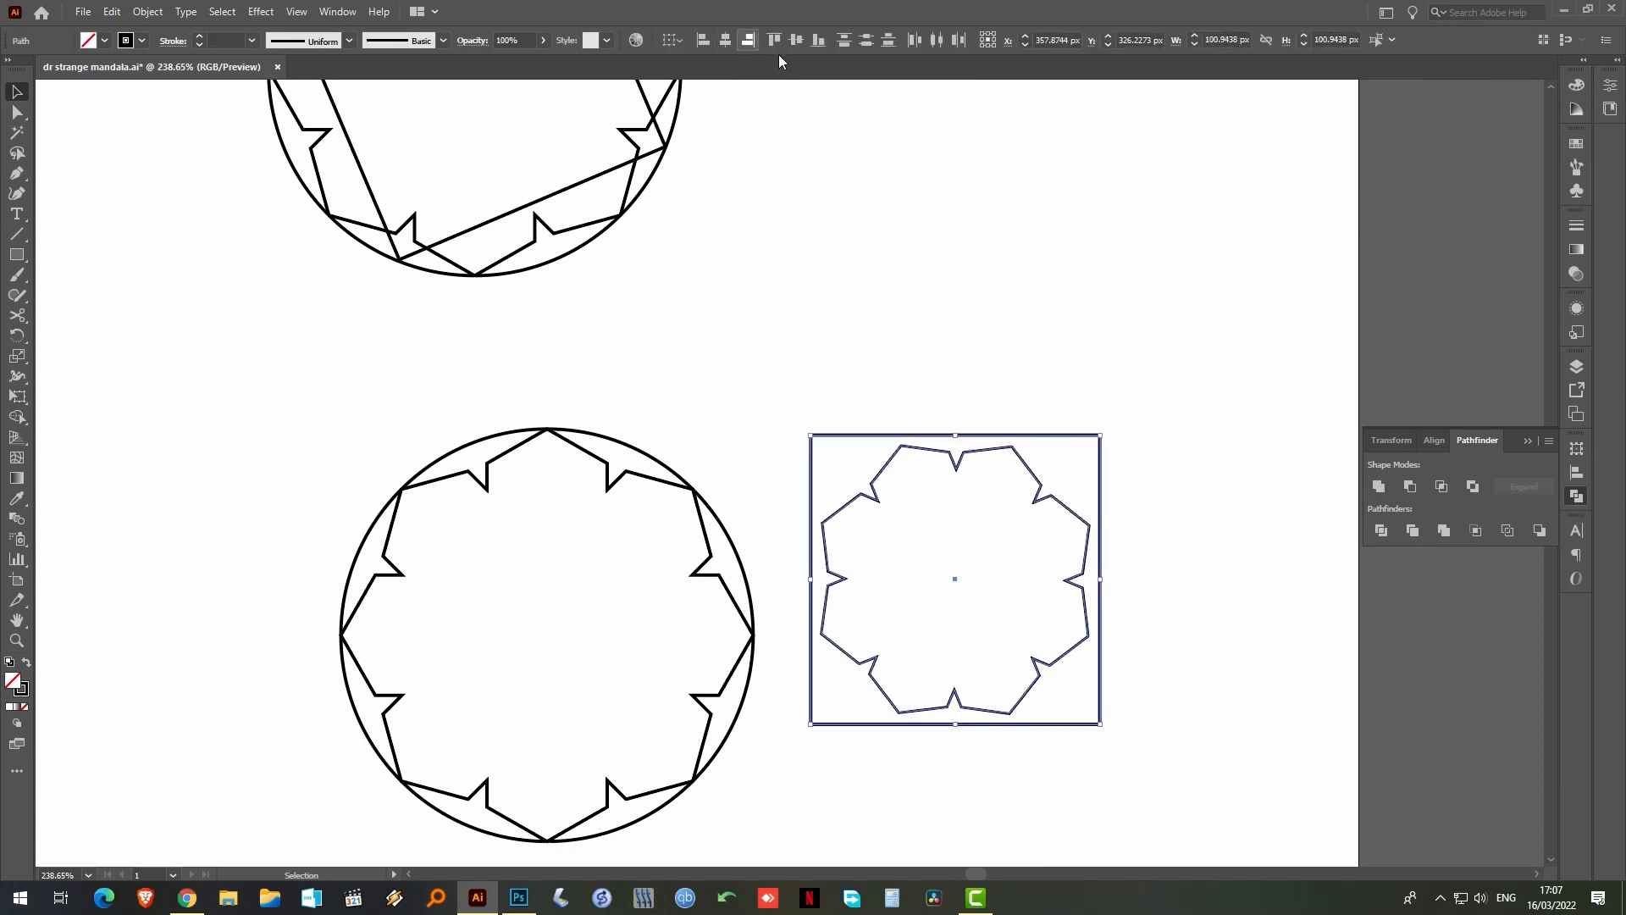
Enlarge the small petal outline to about 99.7 px wide so it fills the square, and centre the two on each other
left_click(882, 574)
left_click(822, 583)
left_click_drag(817, 524, 813, 518)
left_click_drag(1154, 499, 1157, 501)
left_click_drag(1046, 474, 1048, 477)
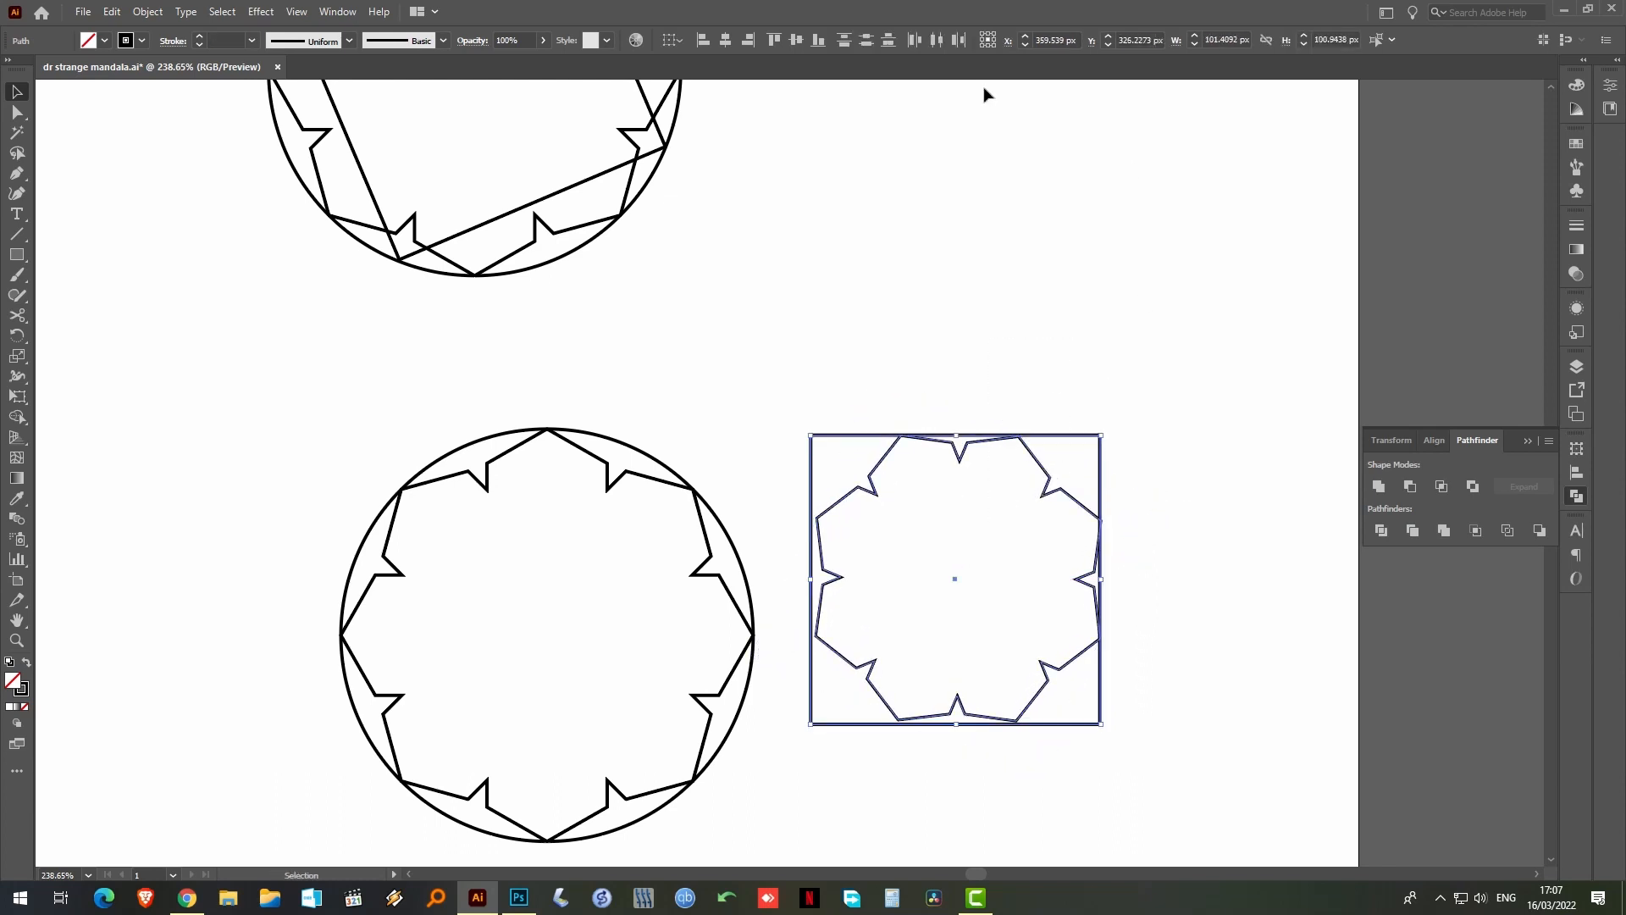
left_click(1064, 421)
Move the two outer anchor points of the petal outline's top notch up onto the square's top edge
key("z")
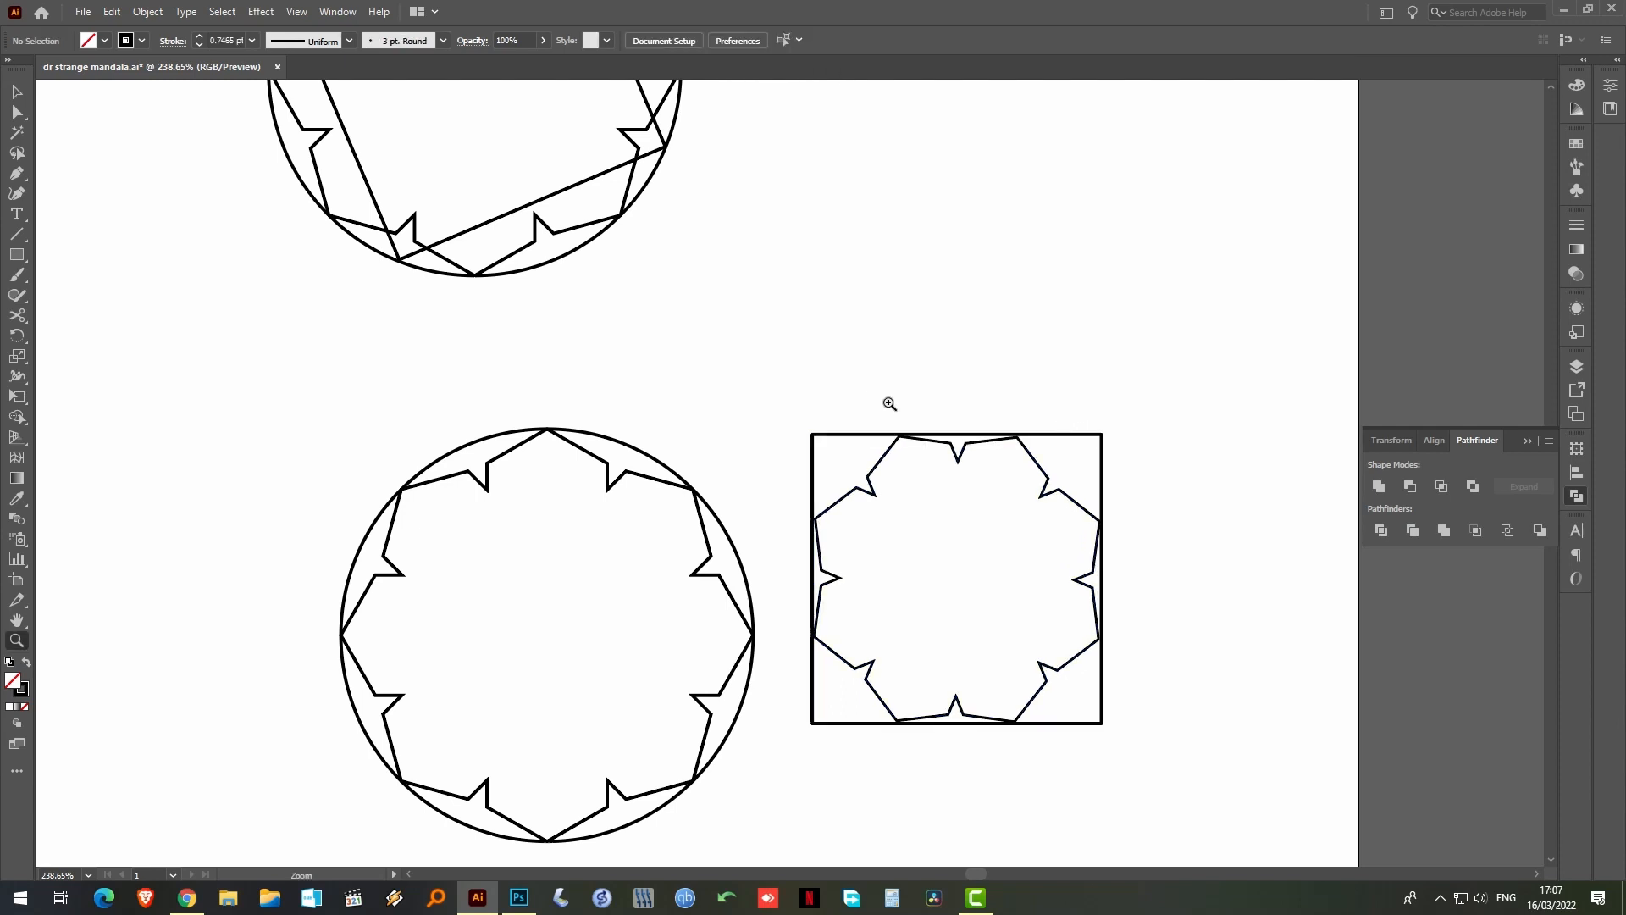
left_click_drag(889, 405, 1041, 526)
key("a")
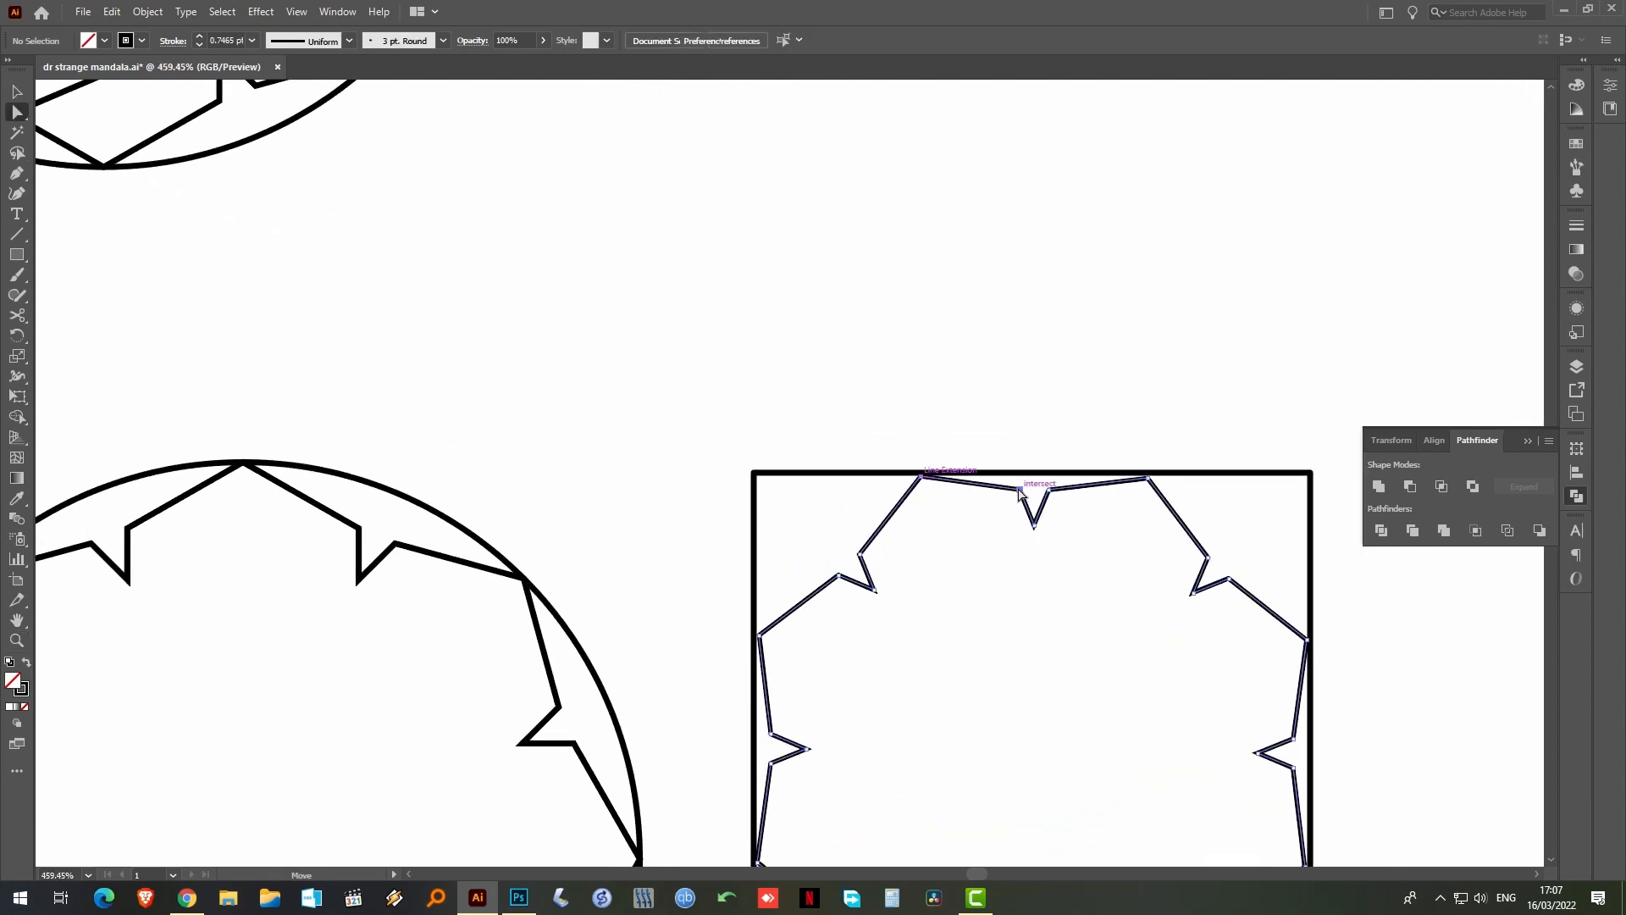
left_click(1019, 491)
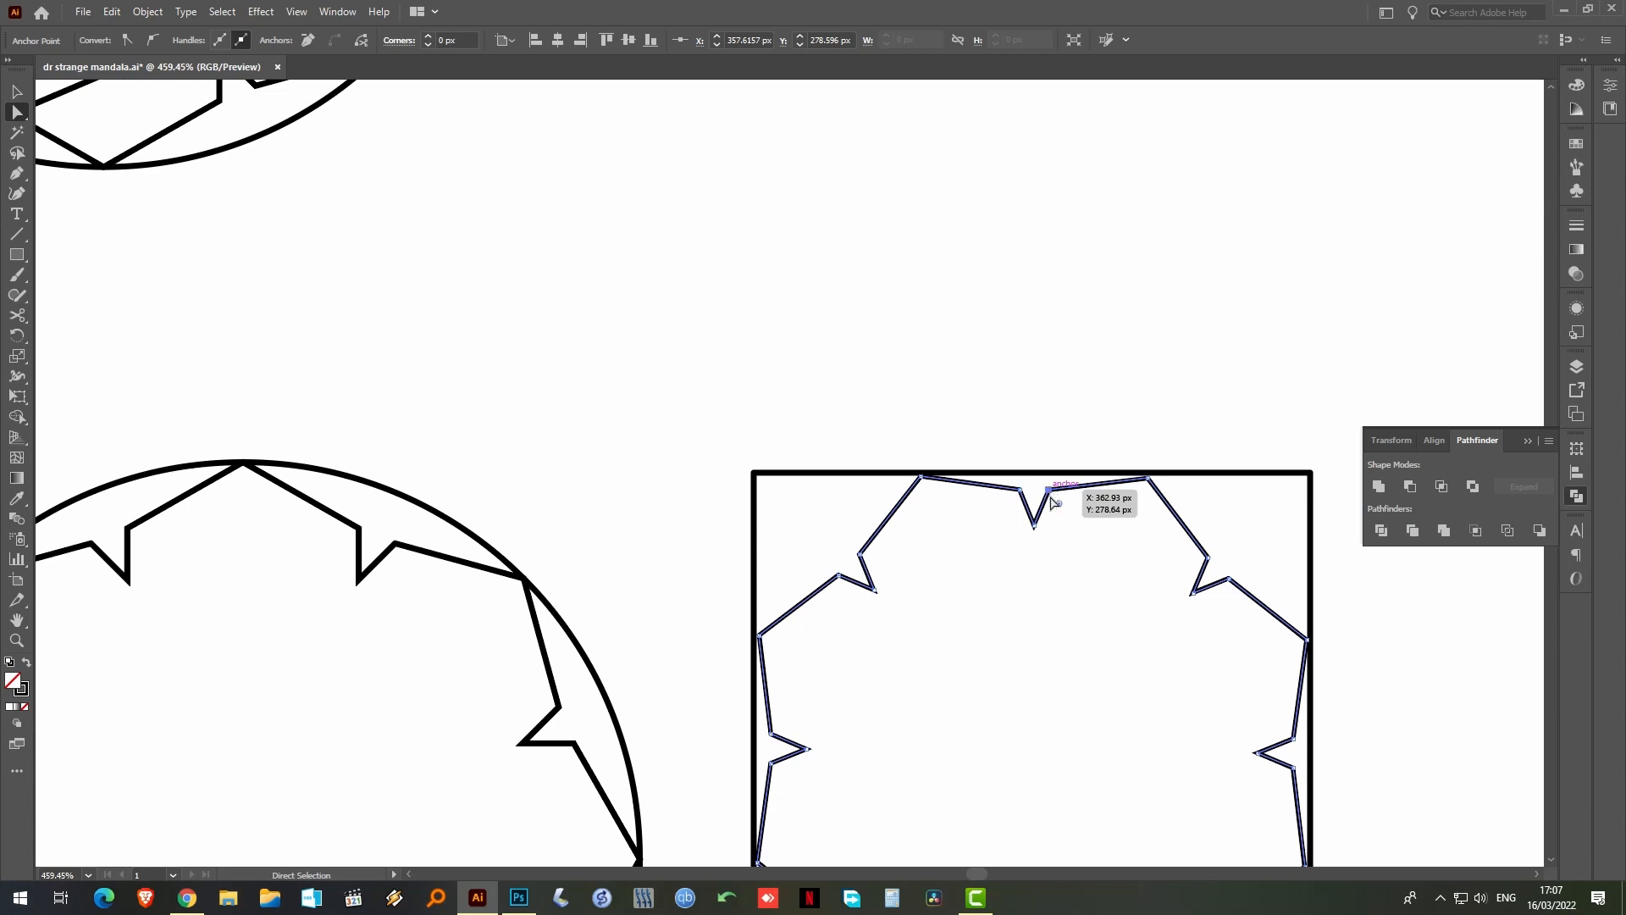
left_click(1050, 497)
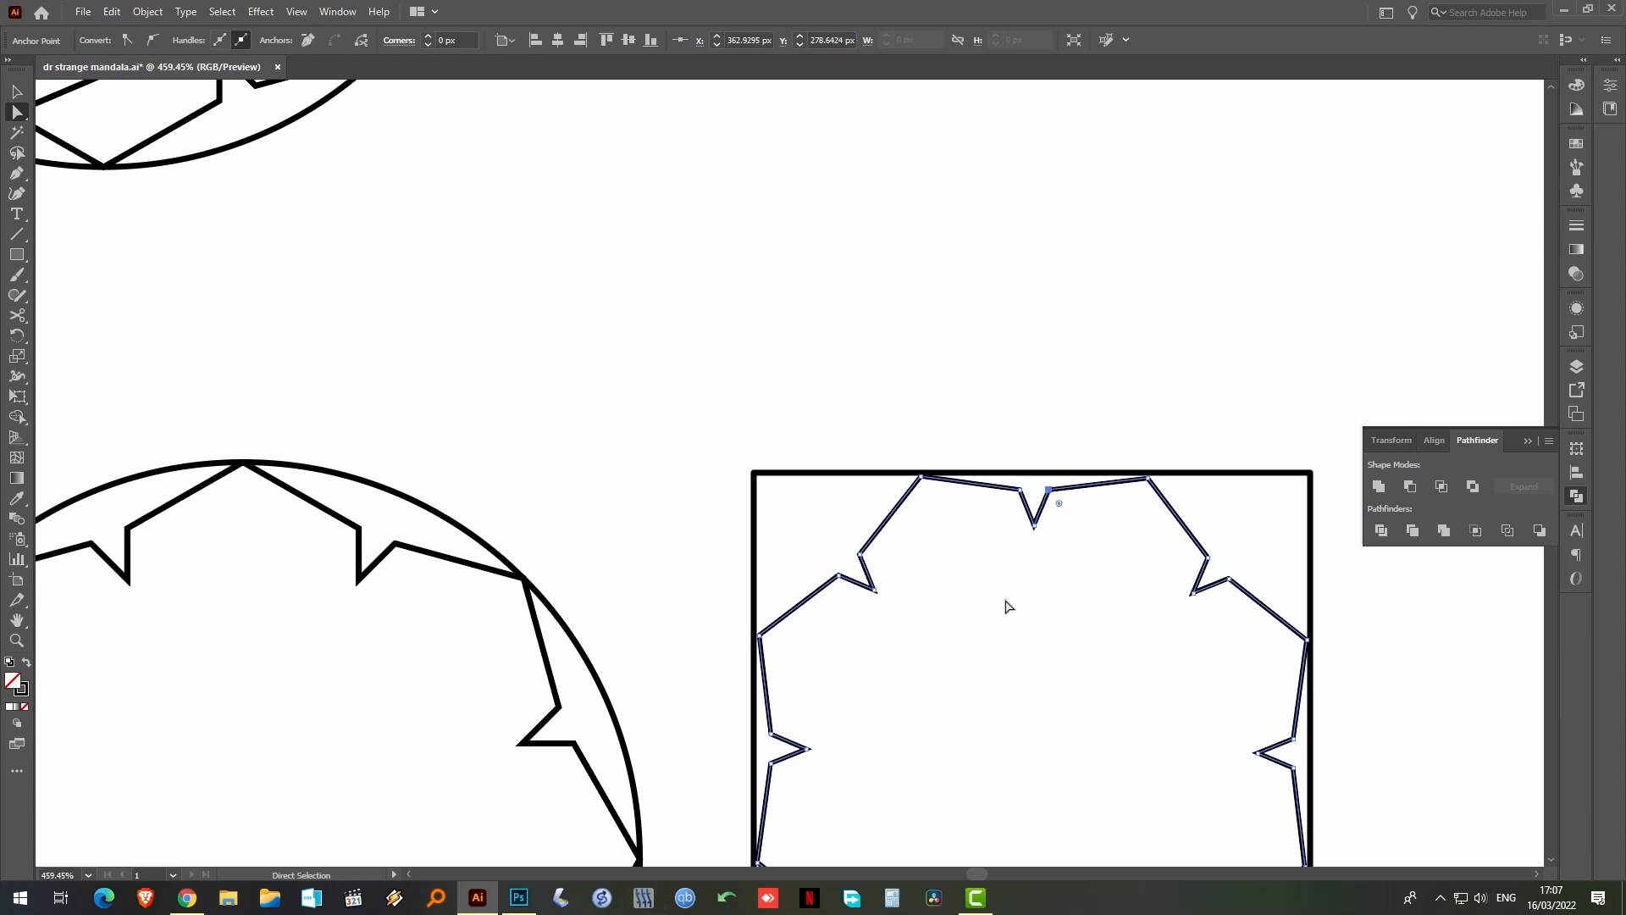
left_click(1050, 494, "shift")
left_click(1050, 493, "shift")
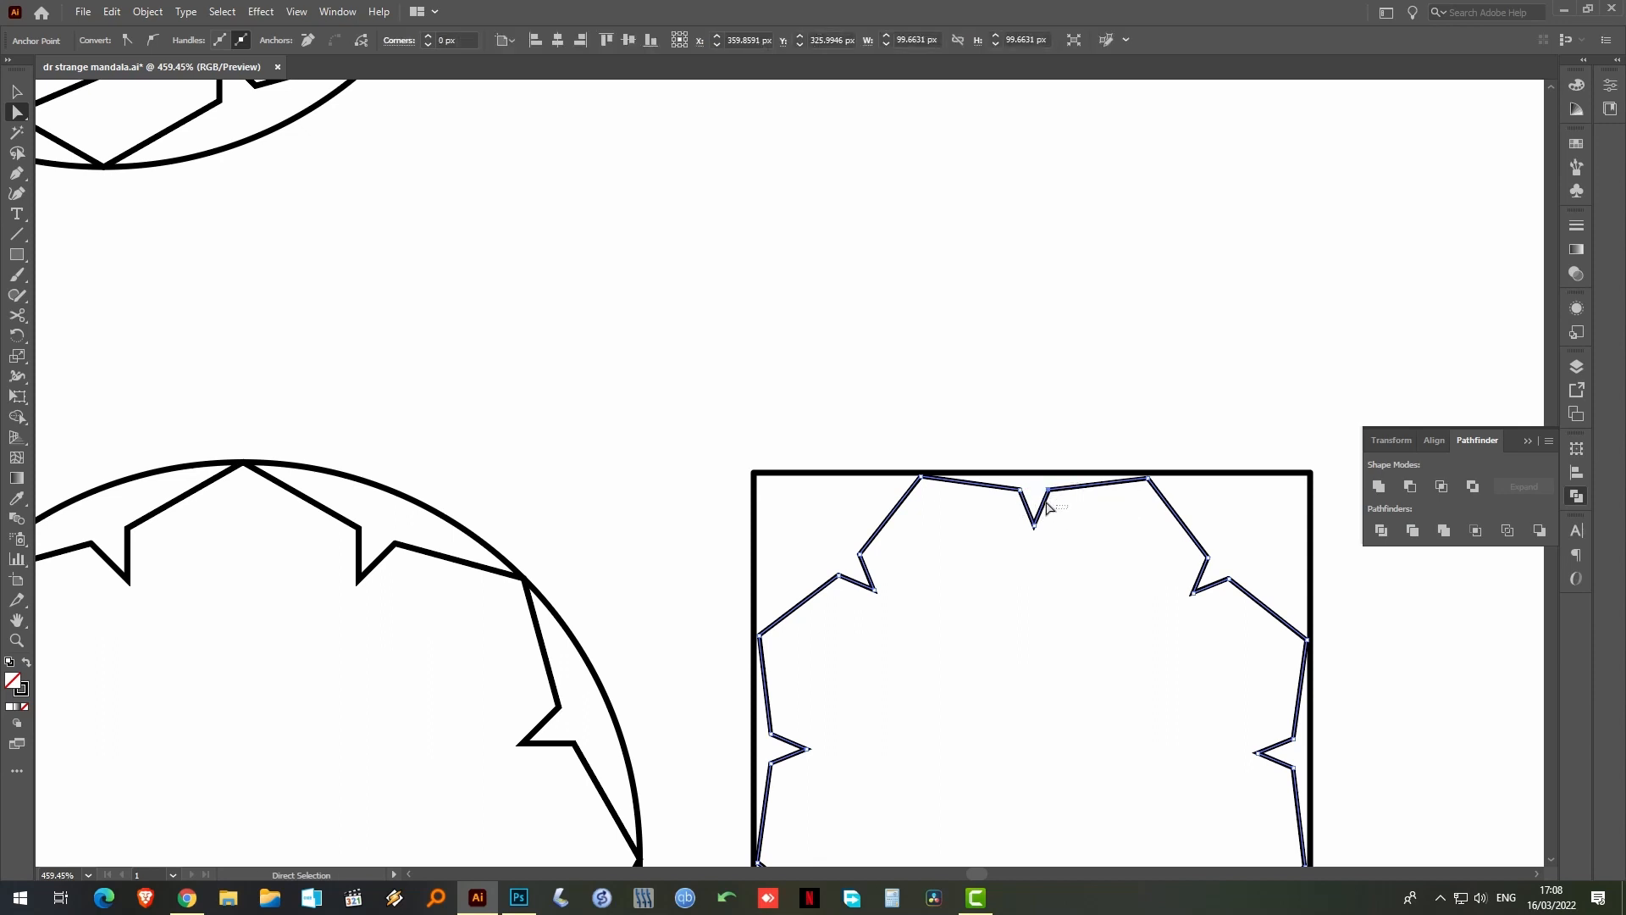
left_click(1019, 491, "shift")
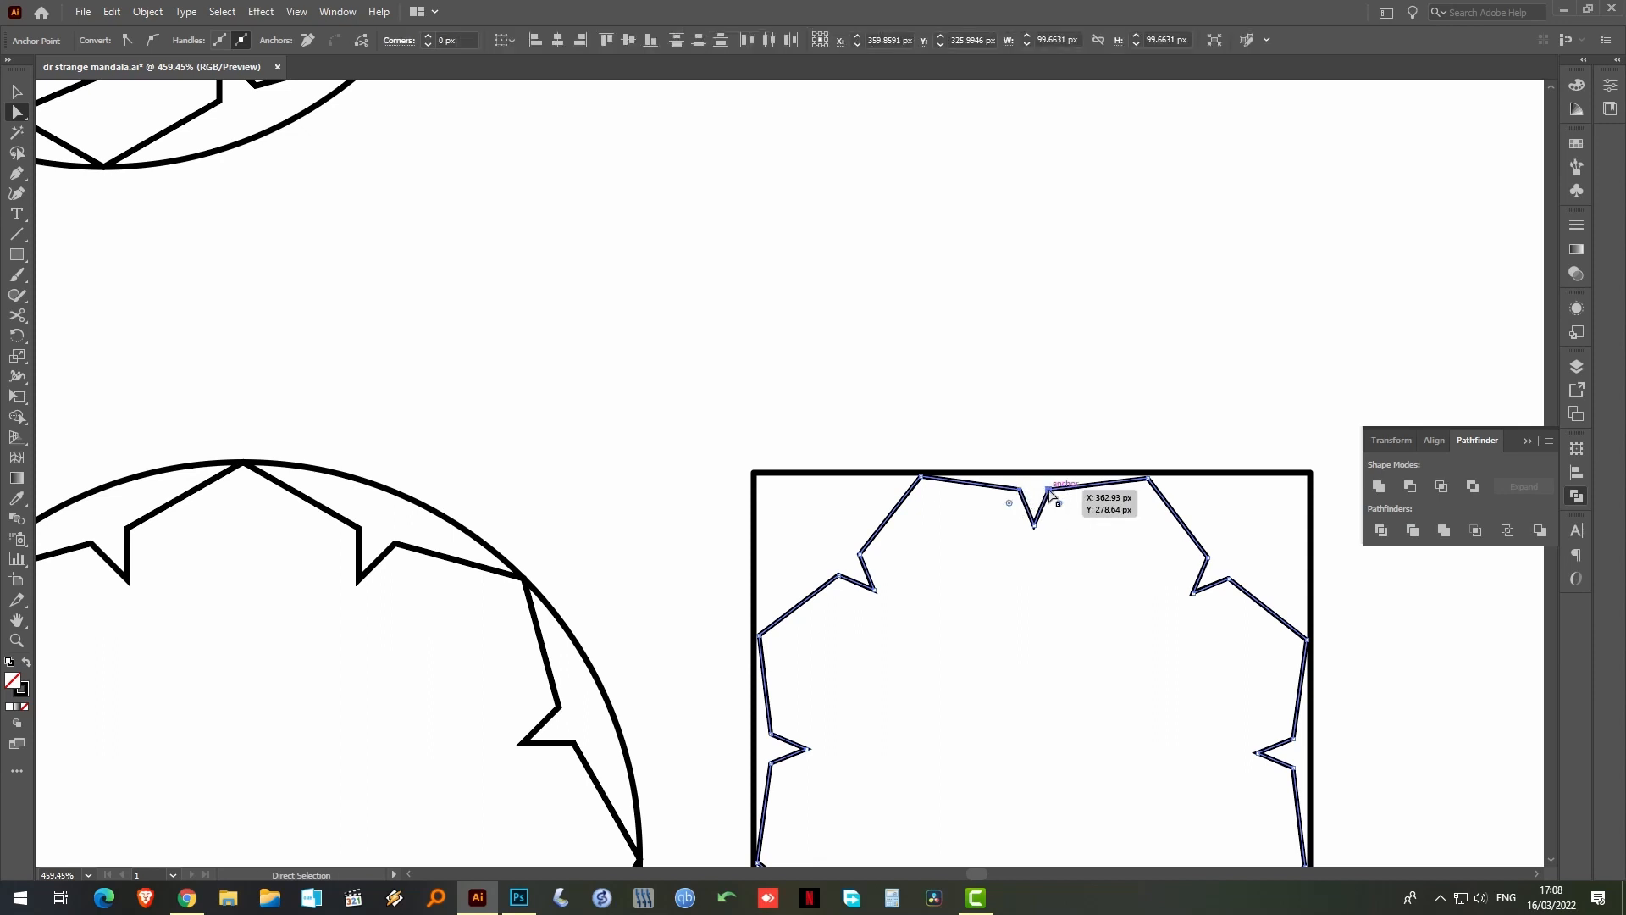
left_click_drag(1050, 491, 1047, 473)
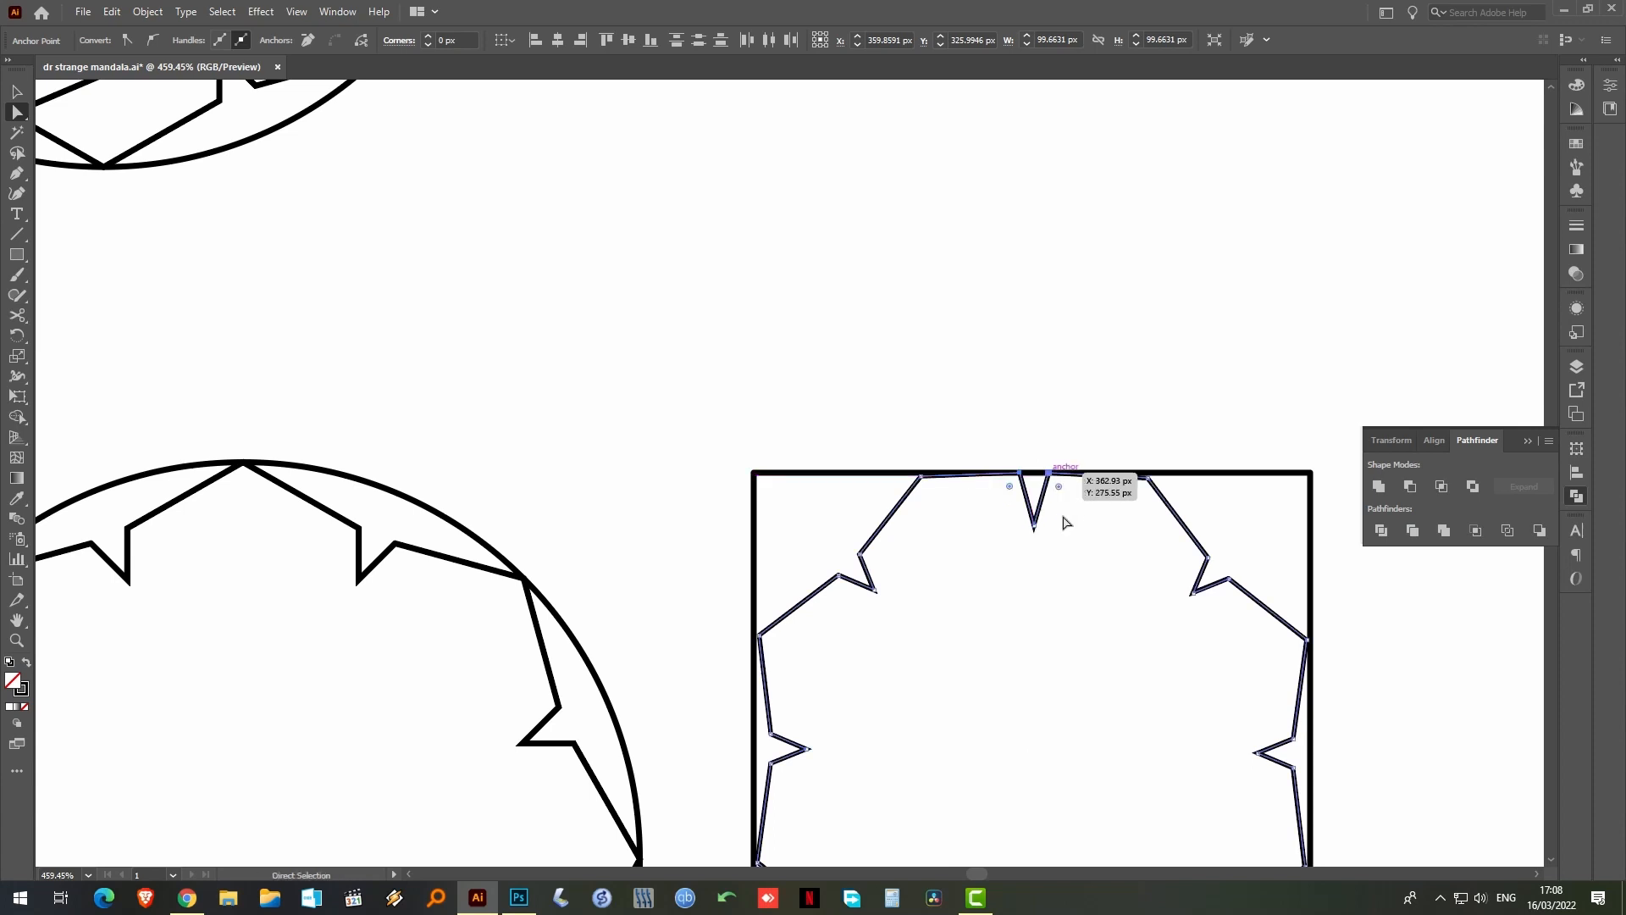
Move the outer anchor points of the petal outline's left and right notches out to the square's side edges
left_click_drag(1052, 589, 1179, 412)
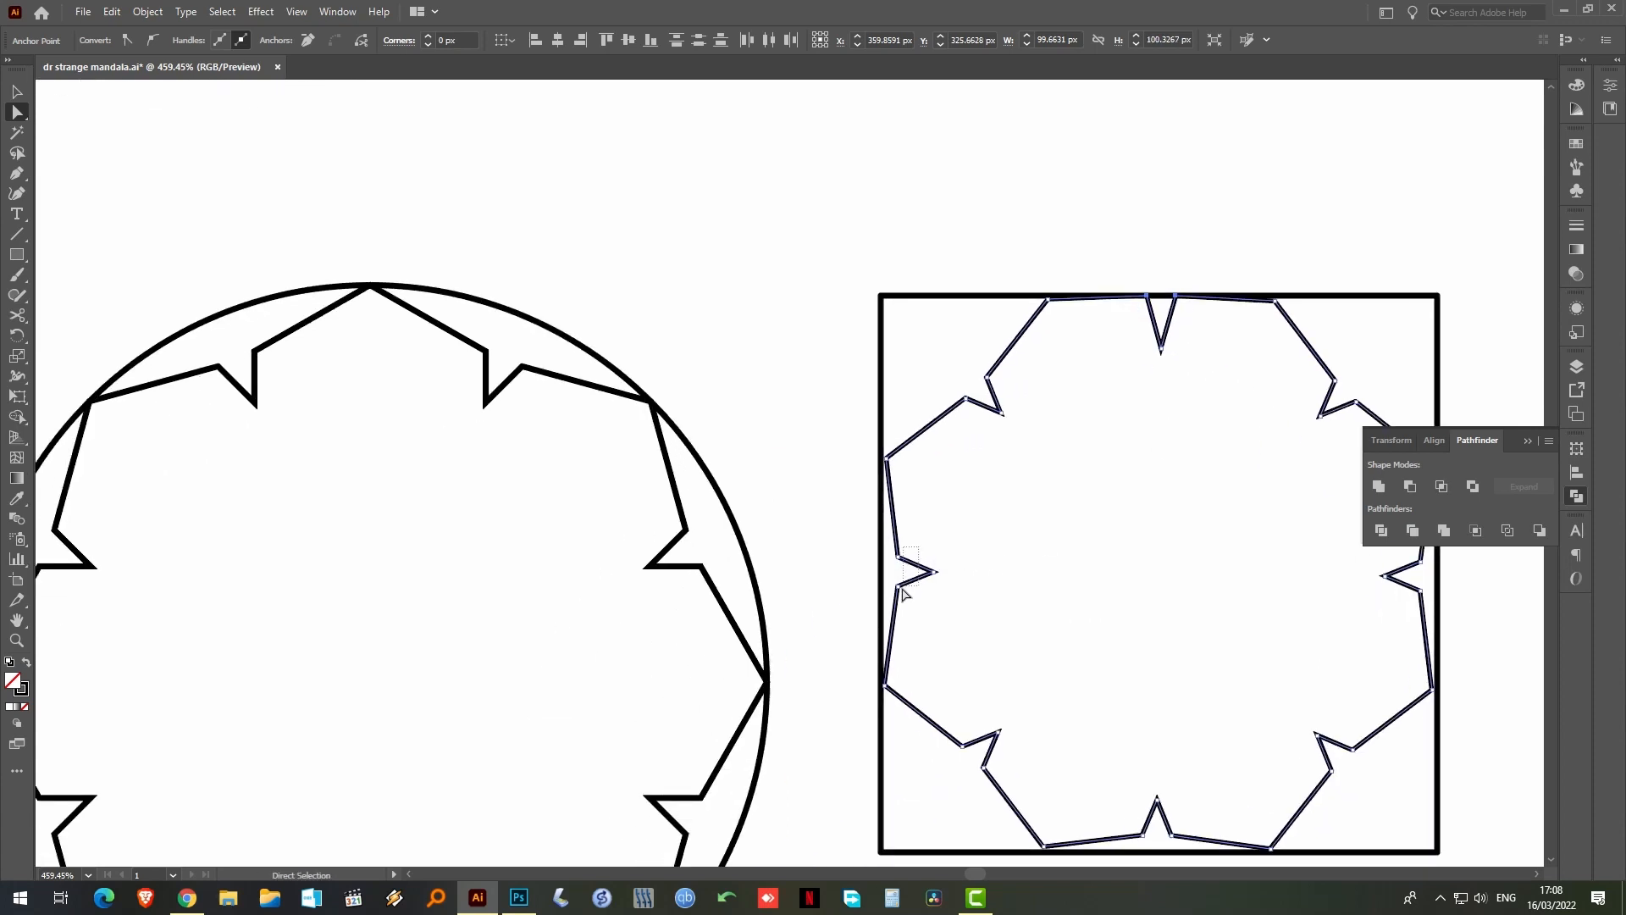
left_click(898, 587)
left_click_drag(899, 589, 886, 595)
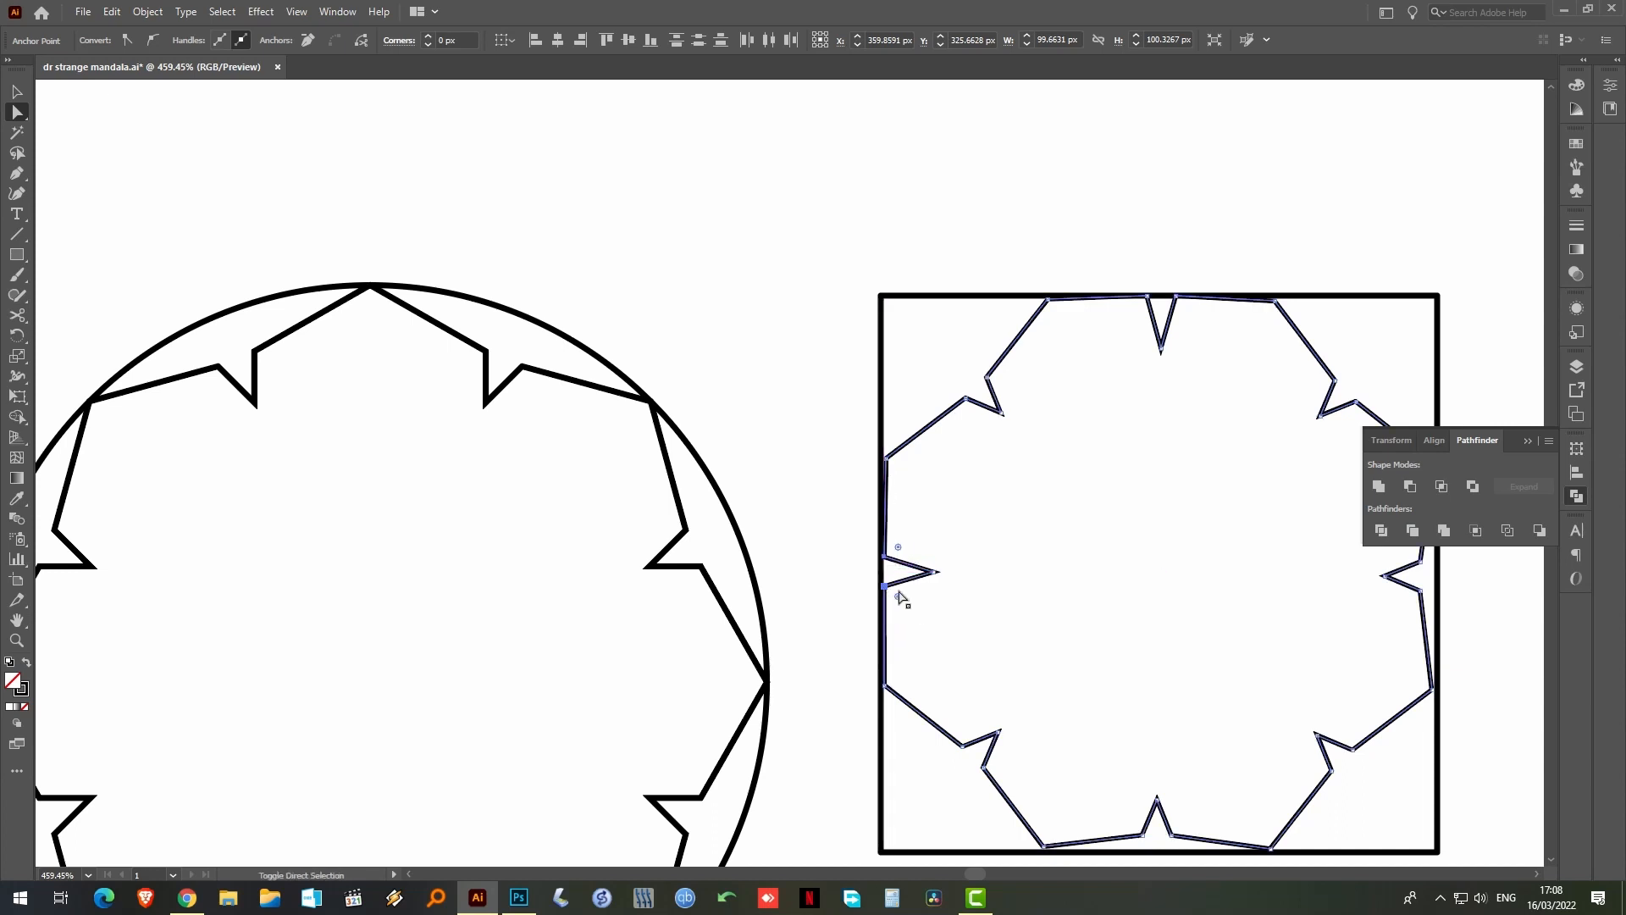
left_click_drag(1165, 587, 1006, 592)
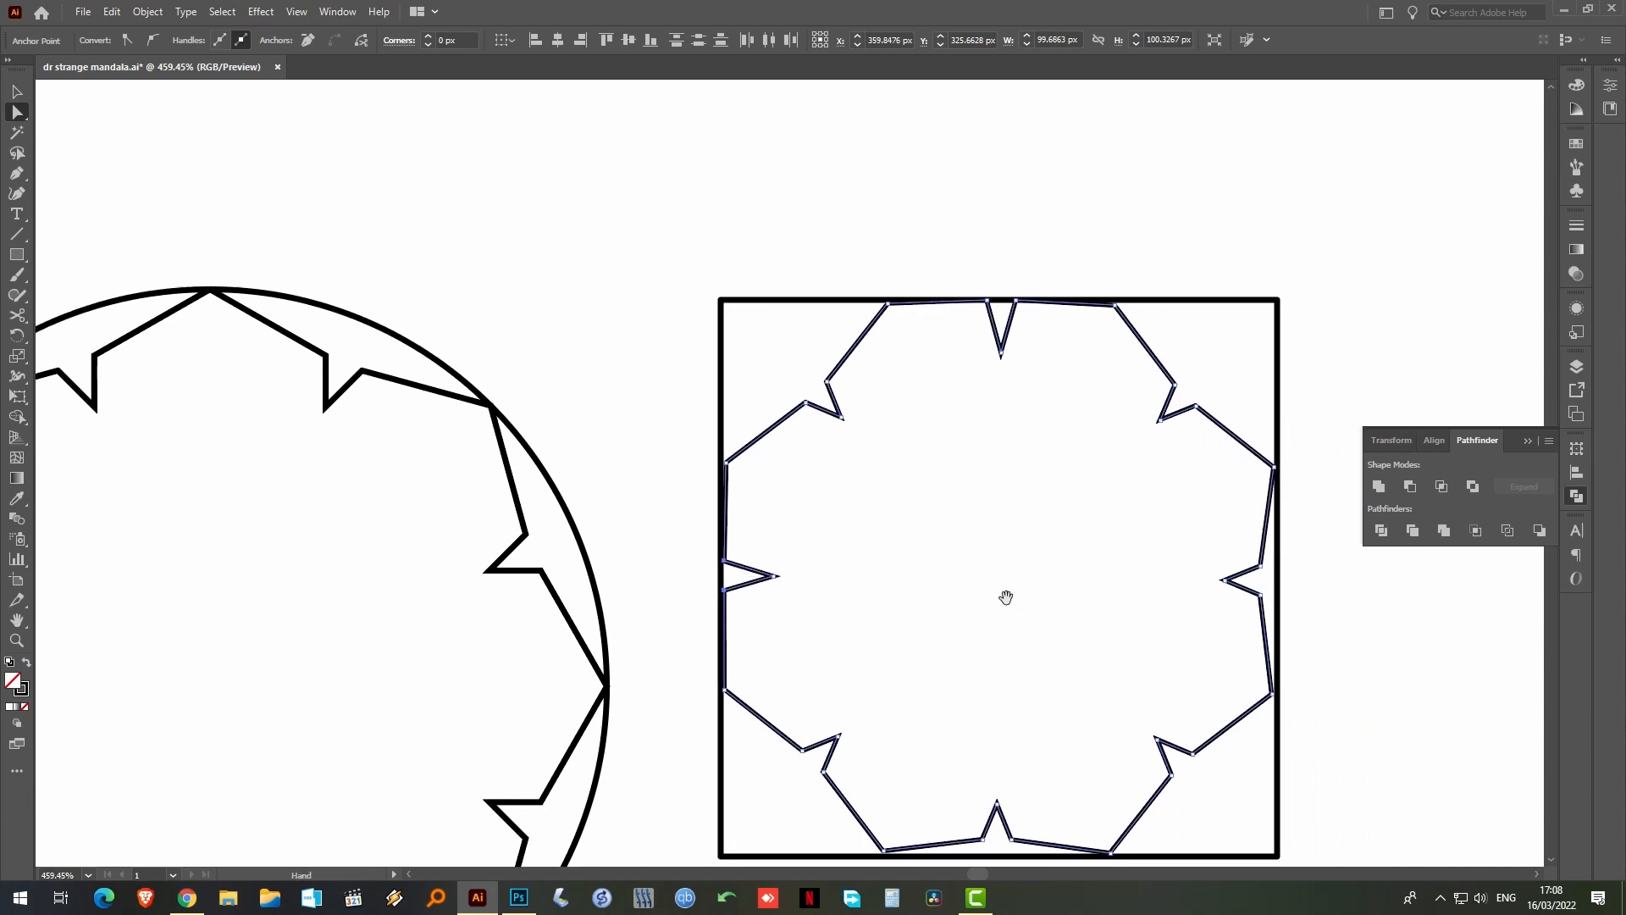
left_click(1260, 595)
left_click_drag(1262, 599, 1273, 596)
Move the outer anchor points of the petal outline's bottom notch down to the square's bottom edge
scroll(1121, 627, "down", 3)
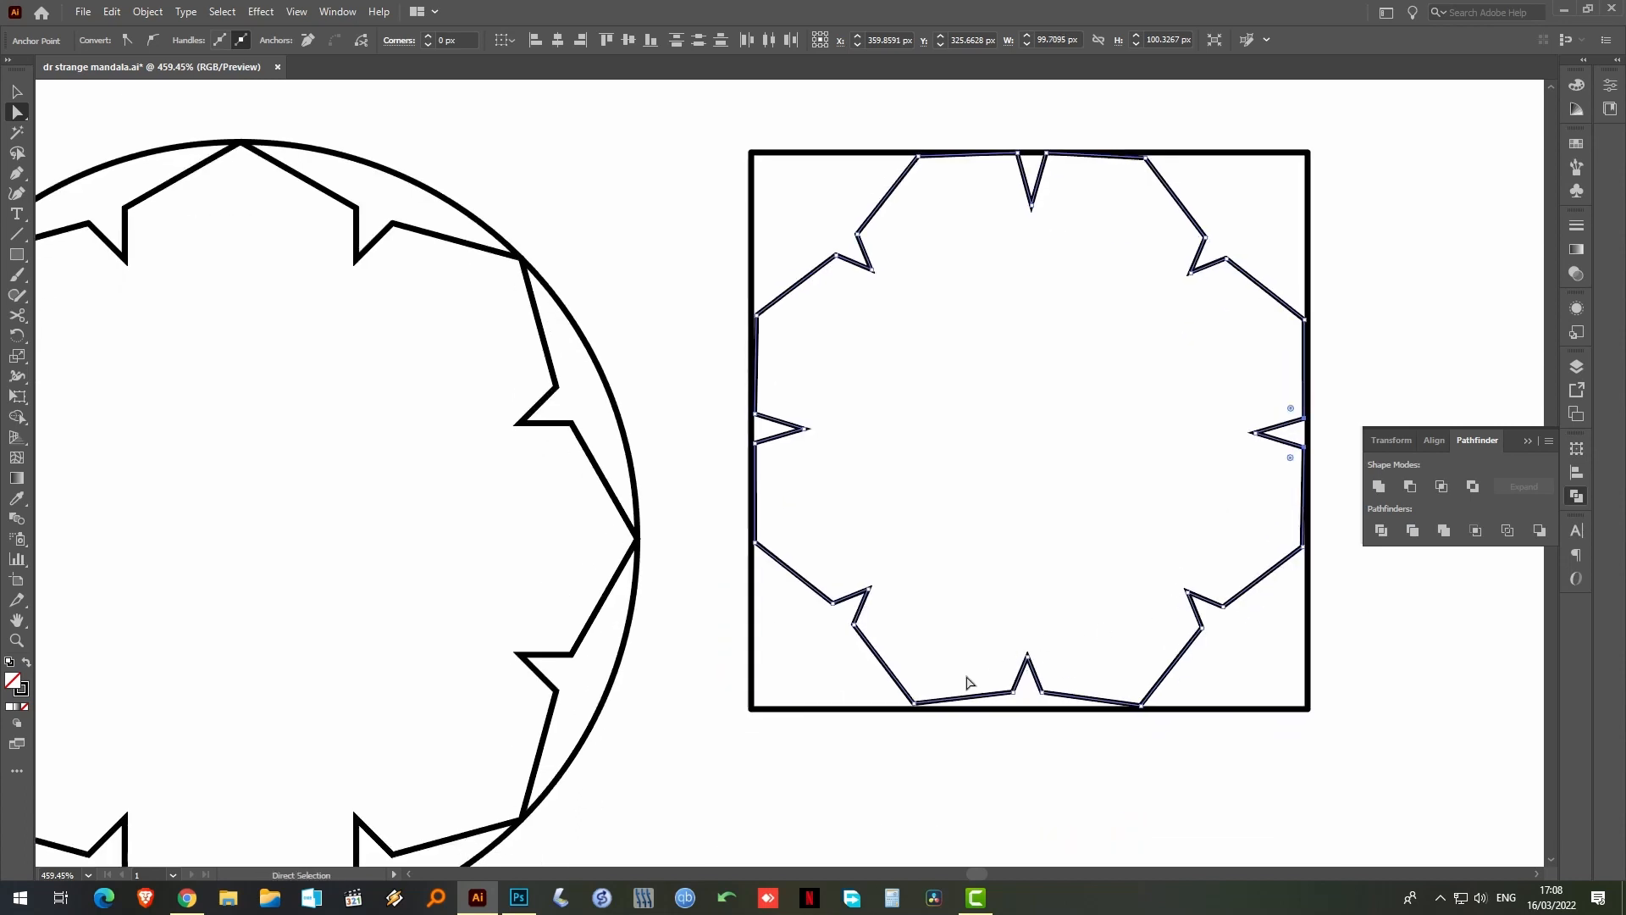
left_click_drag(968, 682, 1045, 709)
key("v")
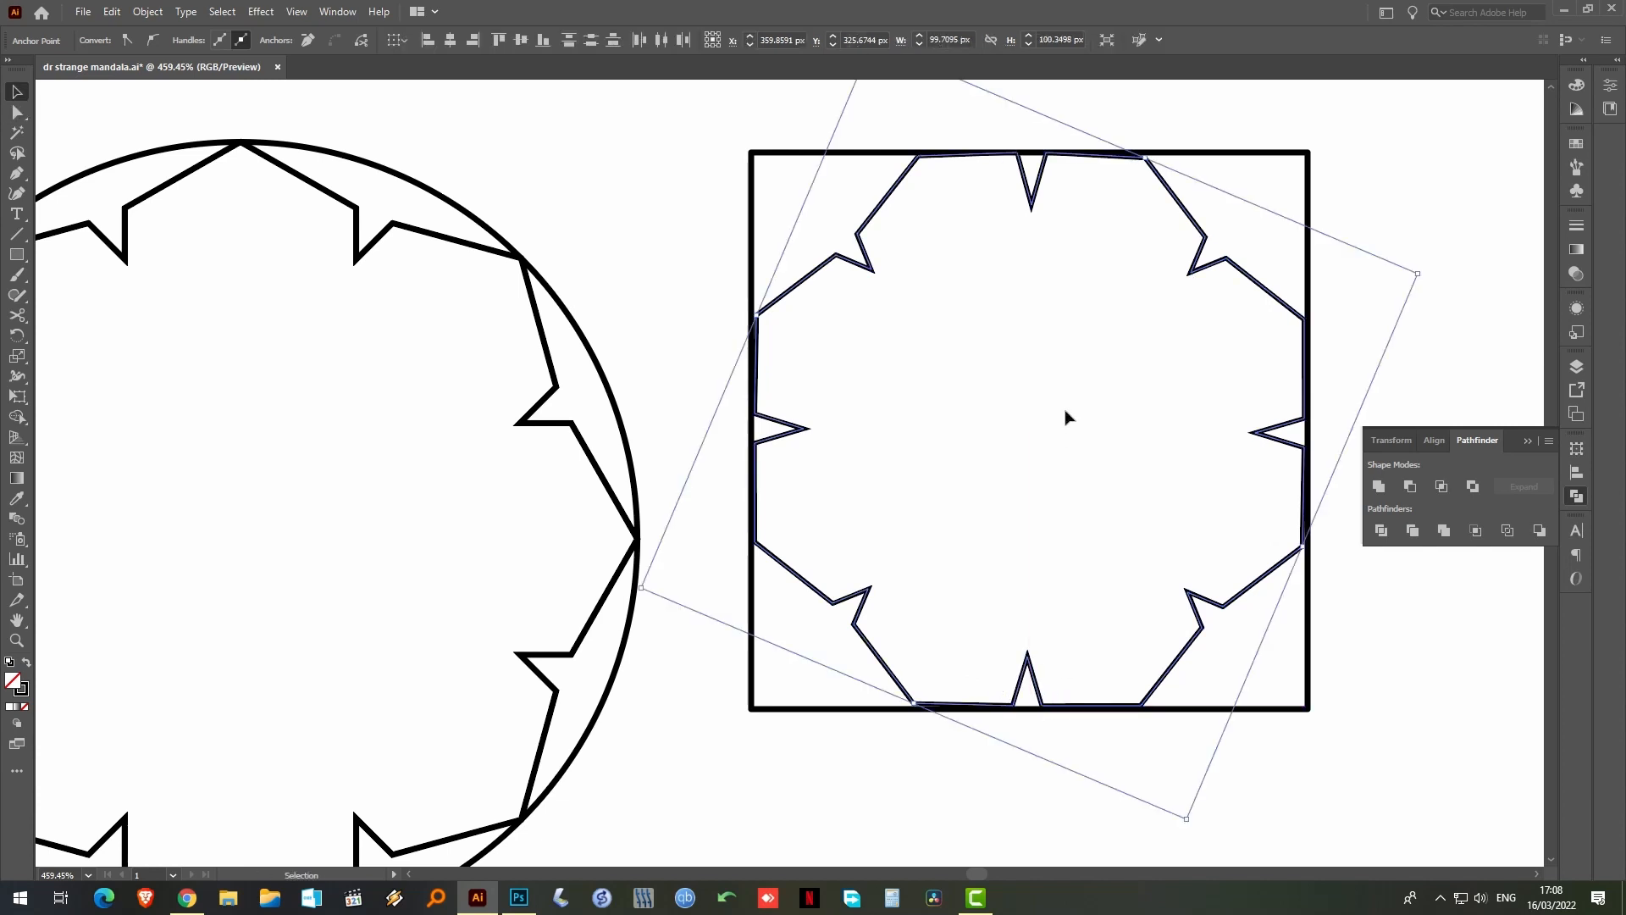
left_click(1067, 417)
key("ctrl+minus")
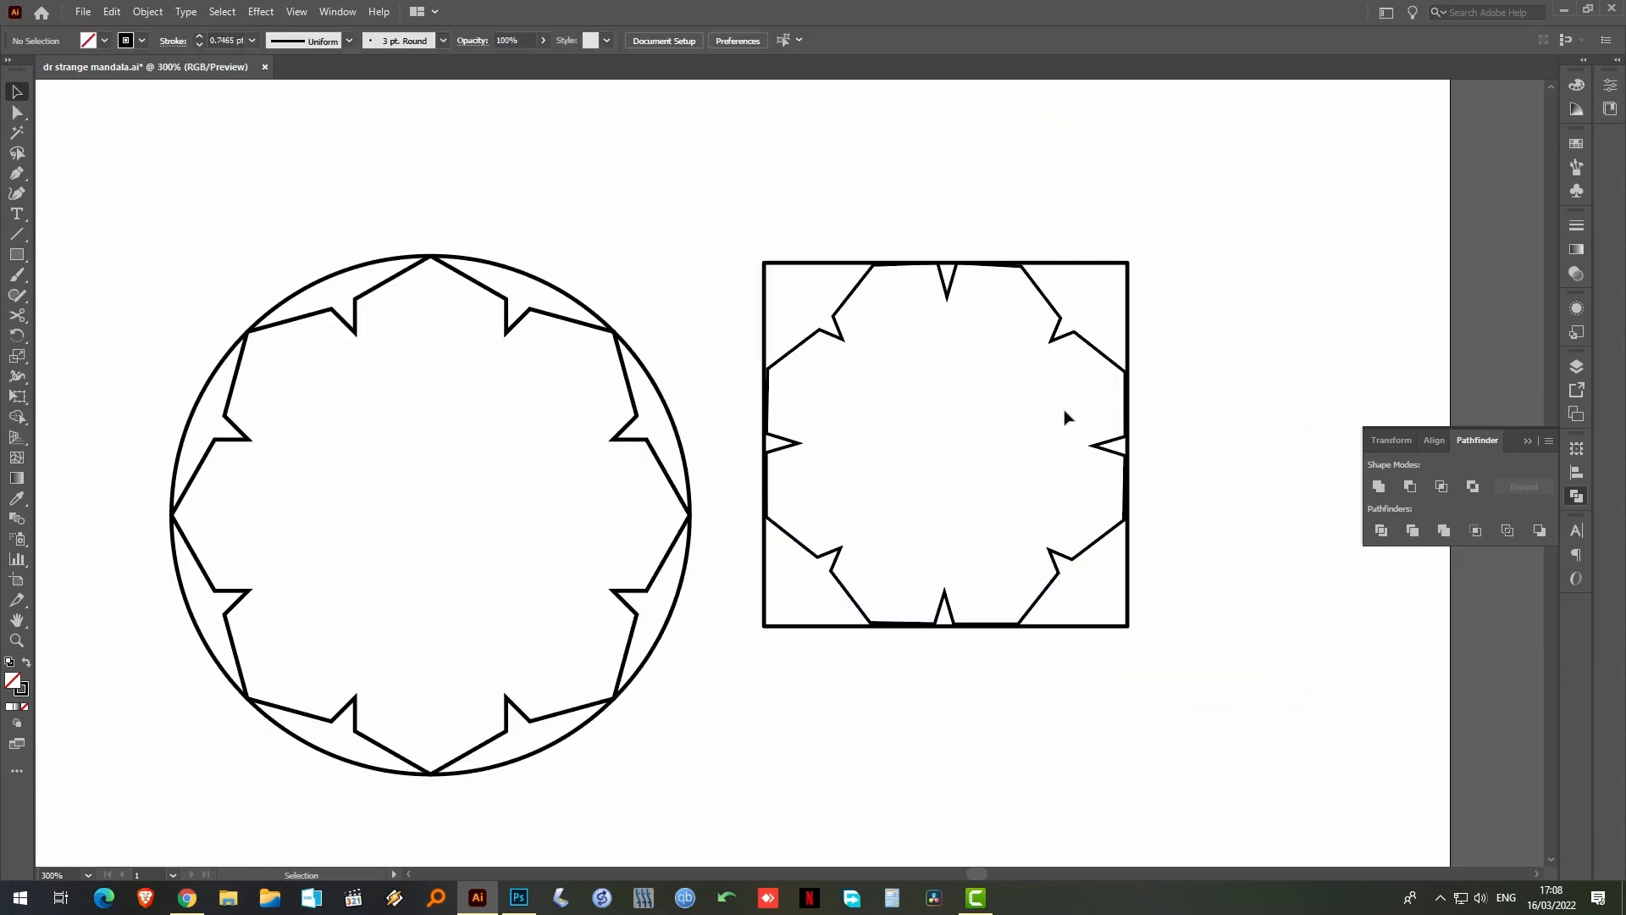
Move the circle from the large petal outline onto the square motif and reduce it to about 79.3 px in diameter
left_click(560, 293)
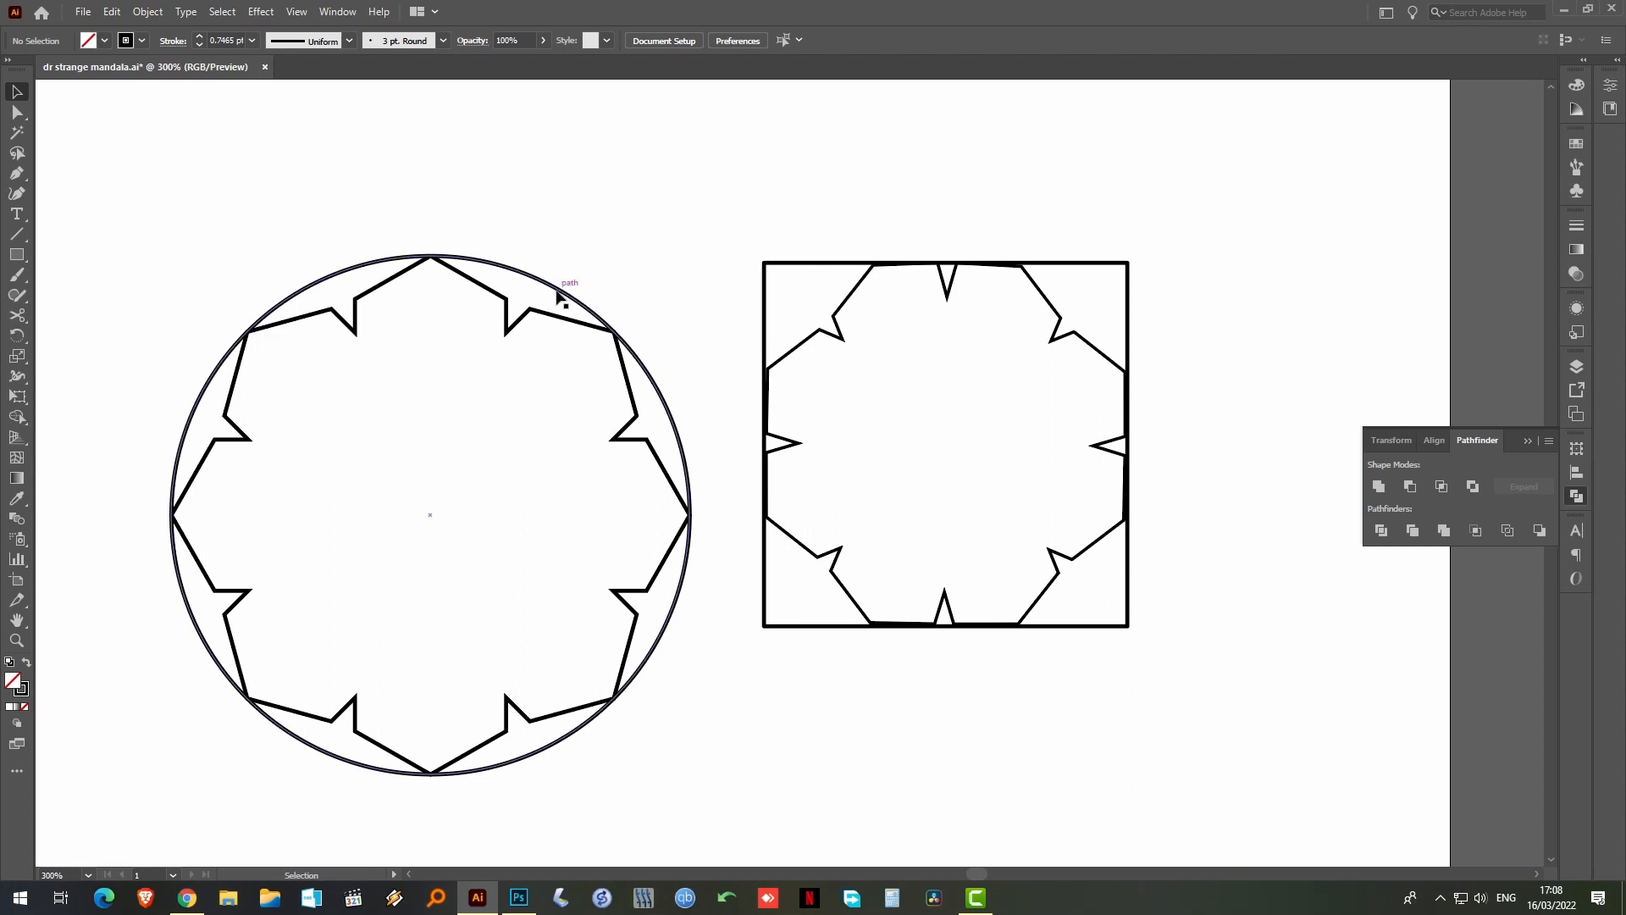
left_click_drag(559, 293, 1085, 345)
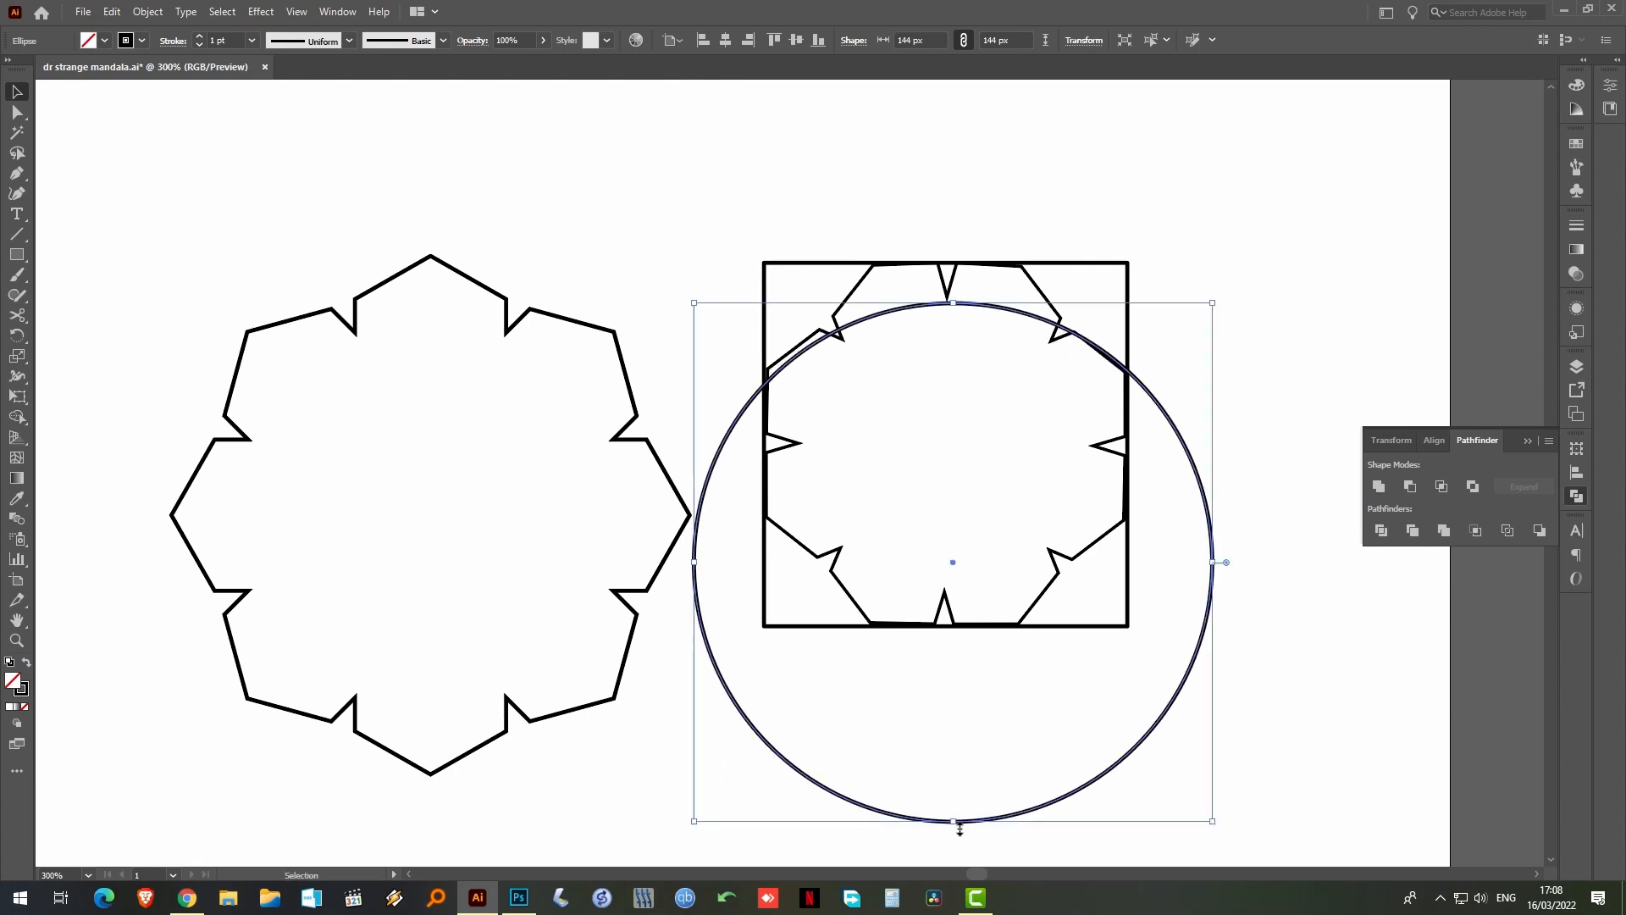
left_click_drag(955, 823, 968, 591)
key("z")
left_click_drag(862, 214, 942, 387)
key("v")
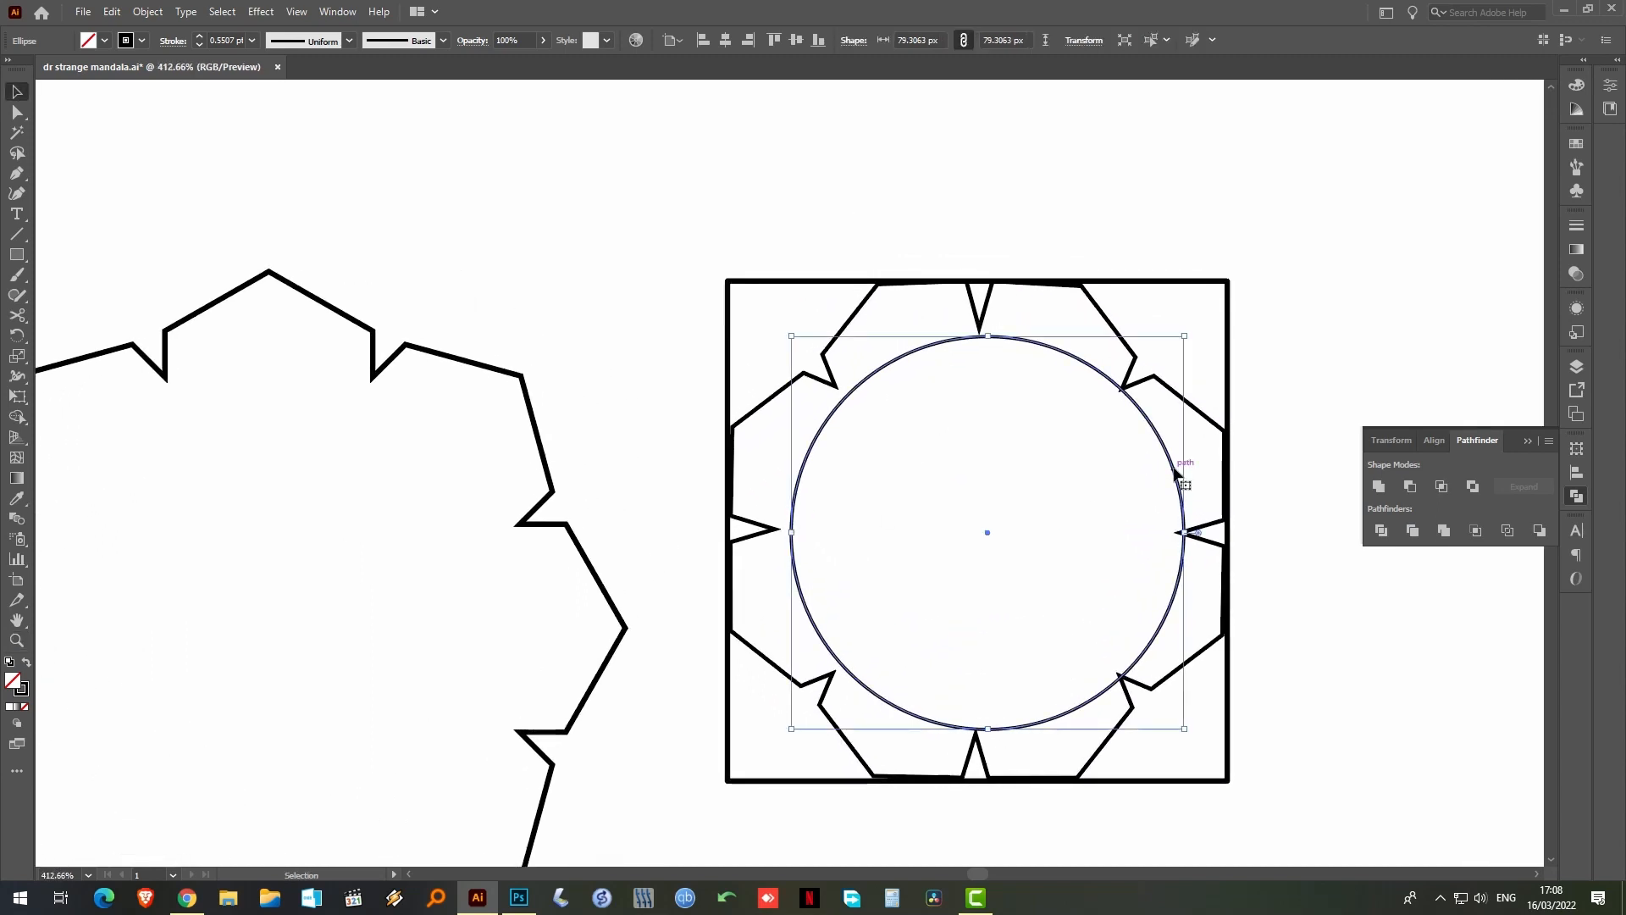
Fit the circle between the notch tips and centre the square, inner petal outline and circle on each other
left_click_drag(1173, 468, 1165, 475)
left_click(815, 219)
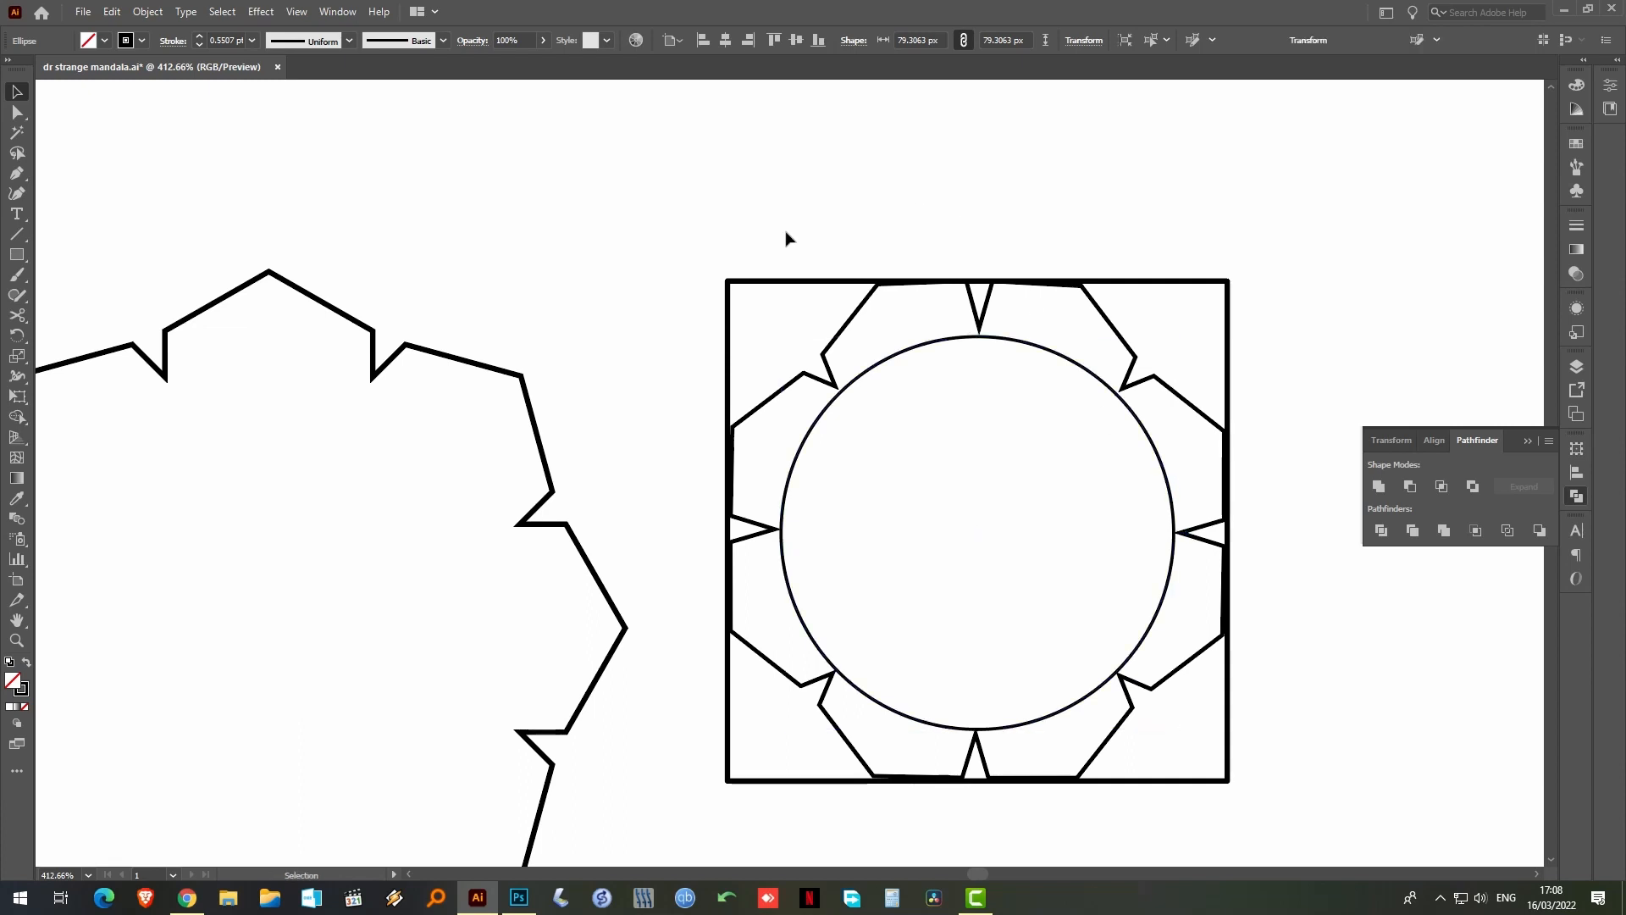
mouse_move(719, 193)
left_mouse_down()
mouse_move(1191, 664)
mouse_move(1199, 616)
left_mouse_up()
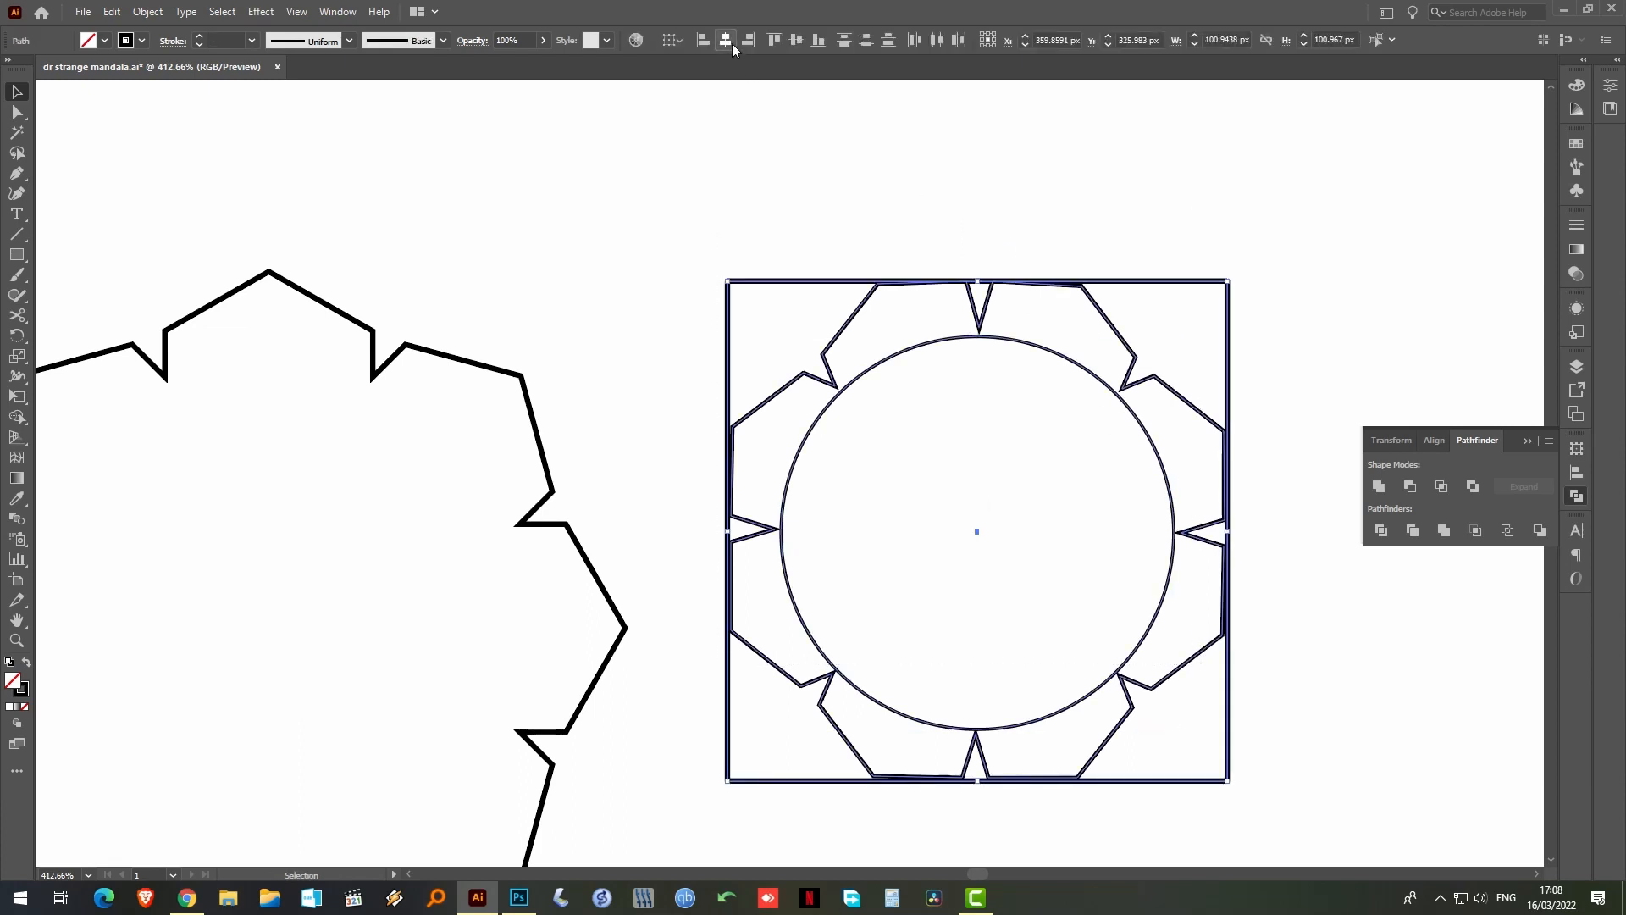
left_click(796, 40)
left_click(889, 152)
Move the large petal outline onto the square motif and reduce it to about 66.4 px wide
left_click_drag(788, 203, 1158, 80)
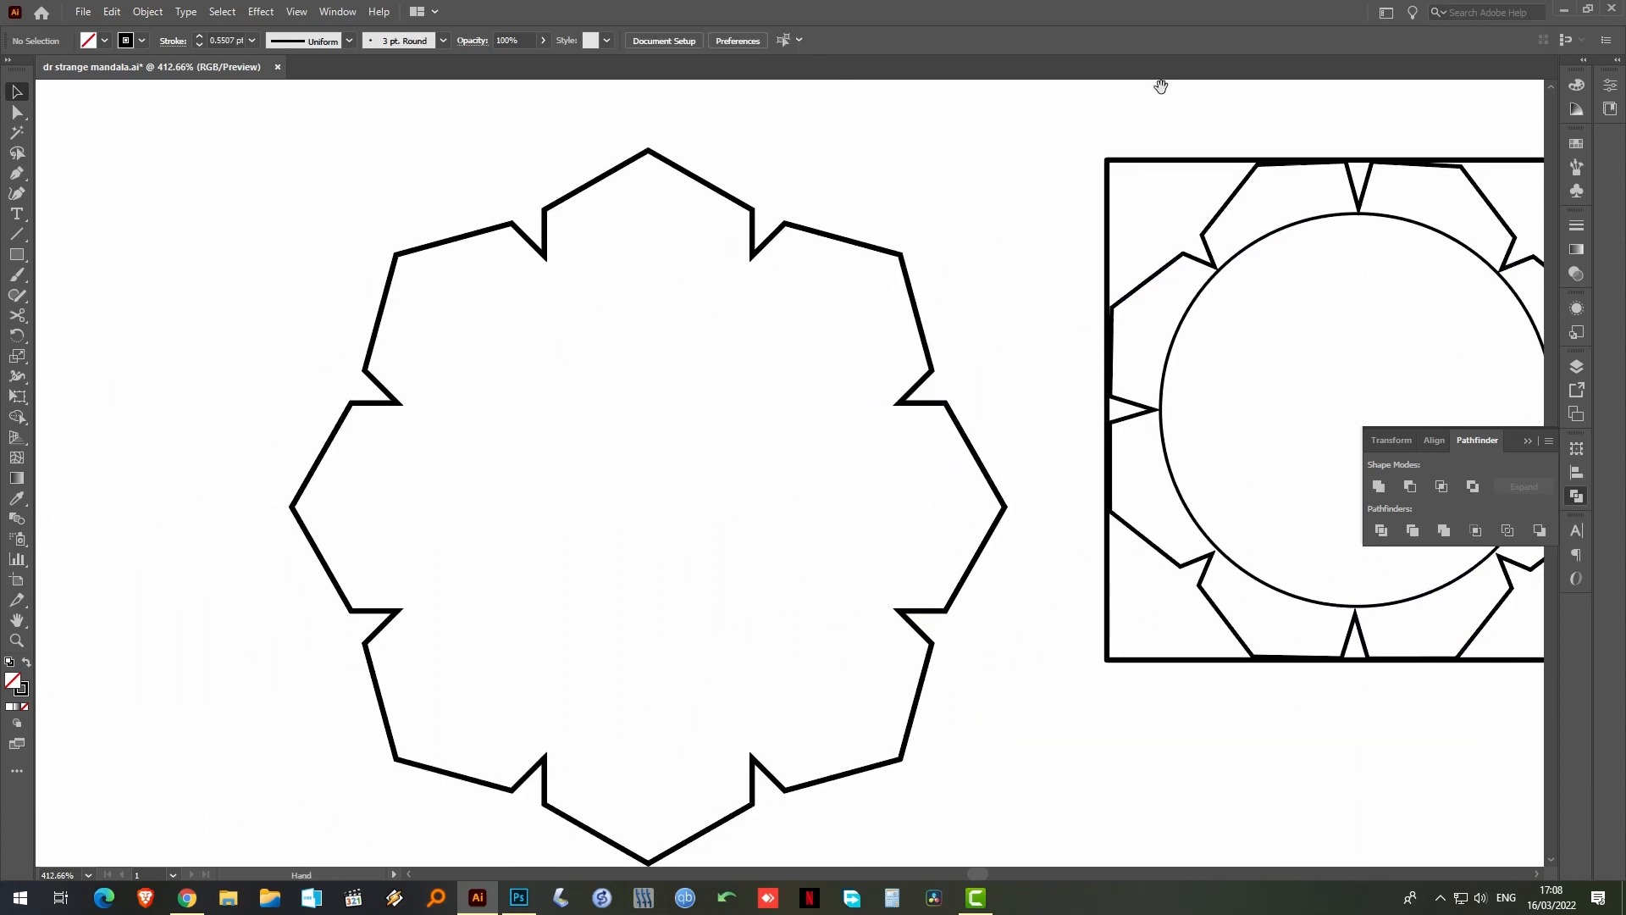
left_click(853, 253)
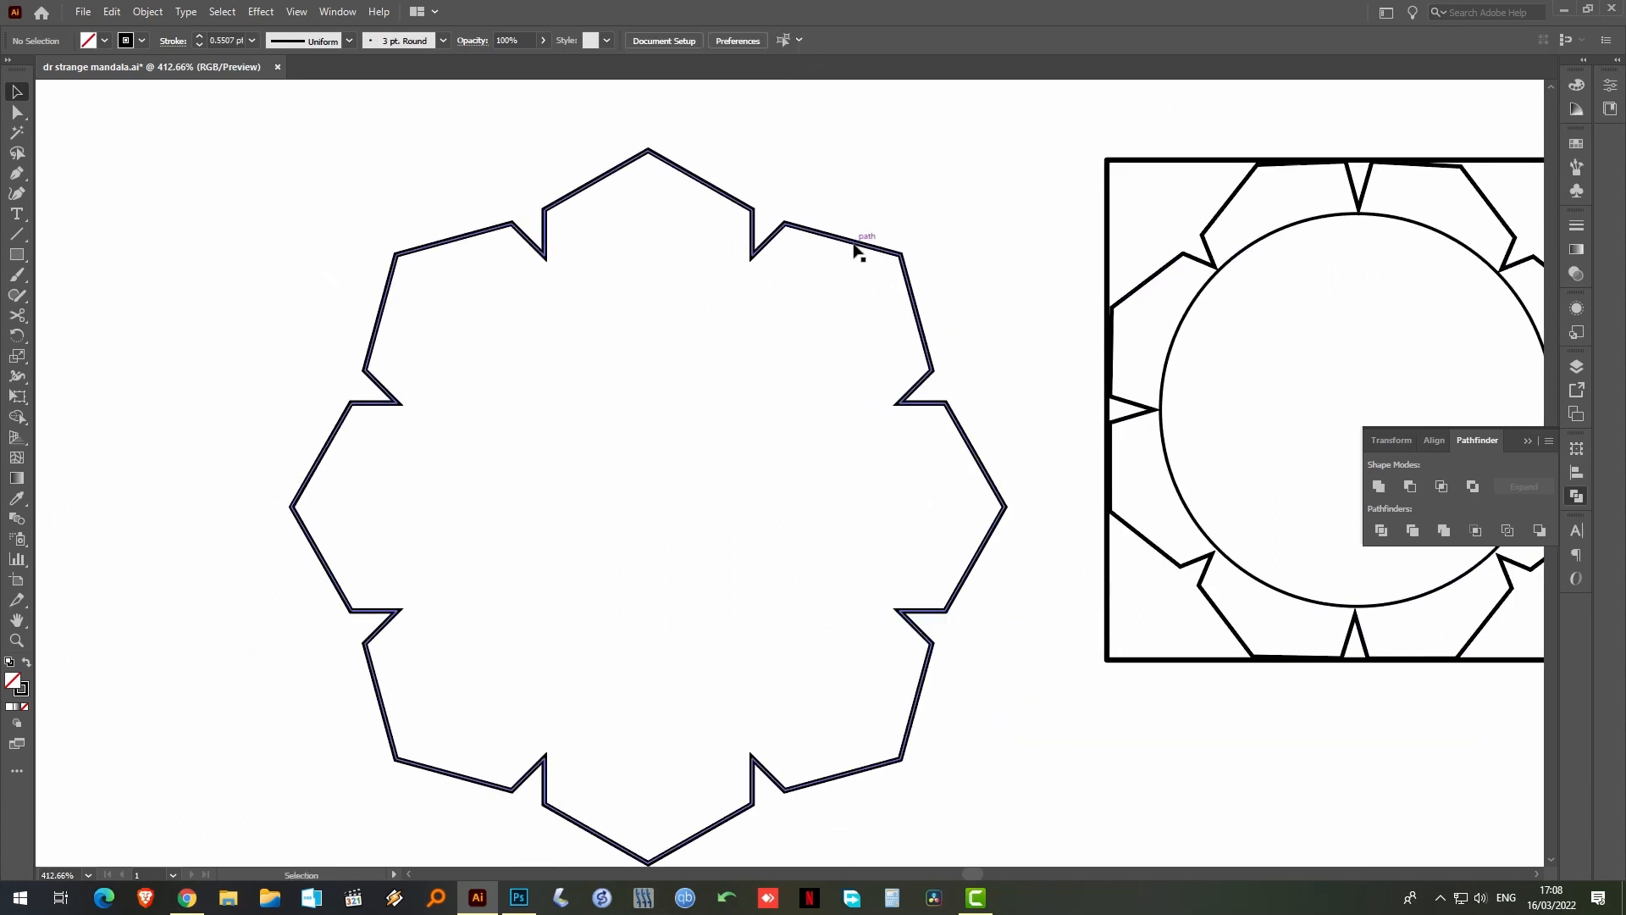
left_click_drag(856, 243, 1282, 349)
left_click_drag(1147, 407, 803, 299)
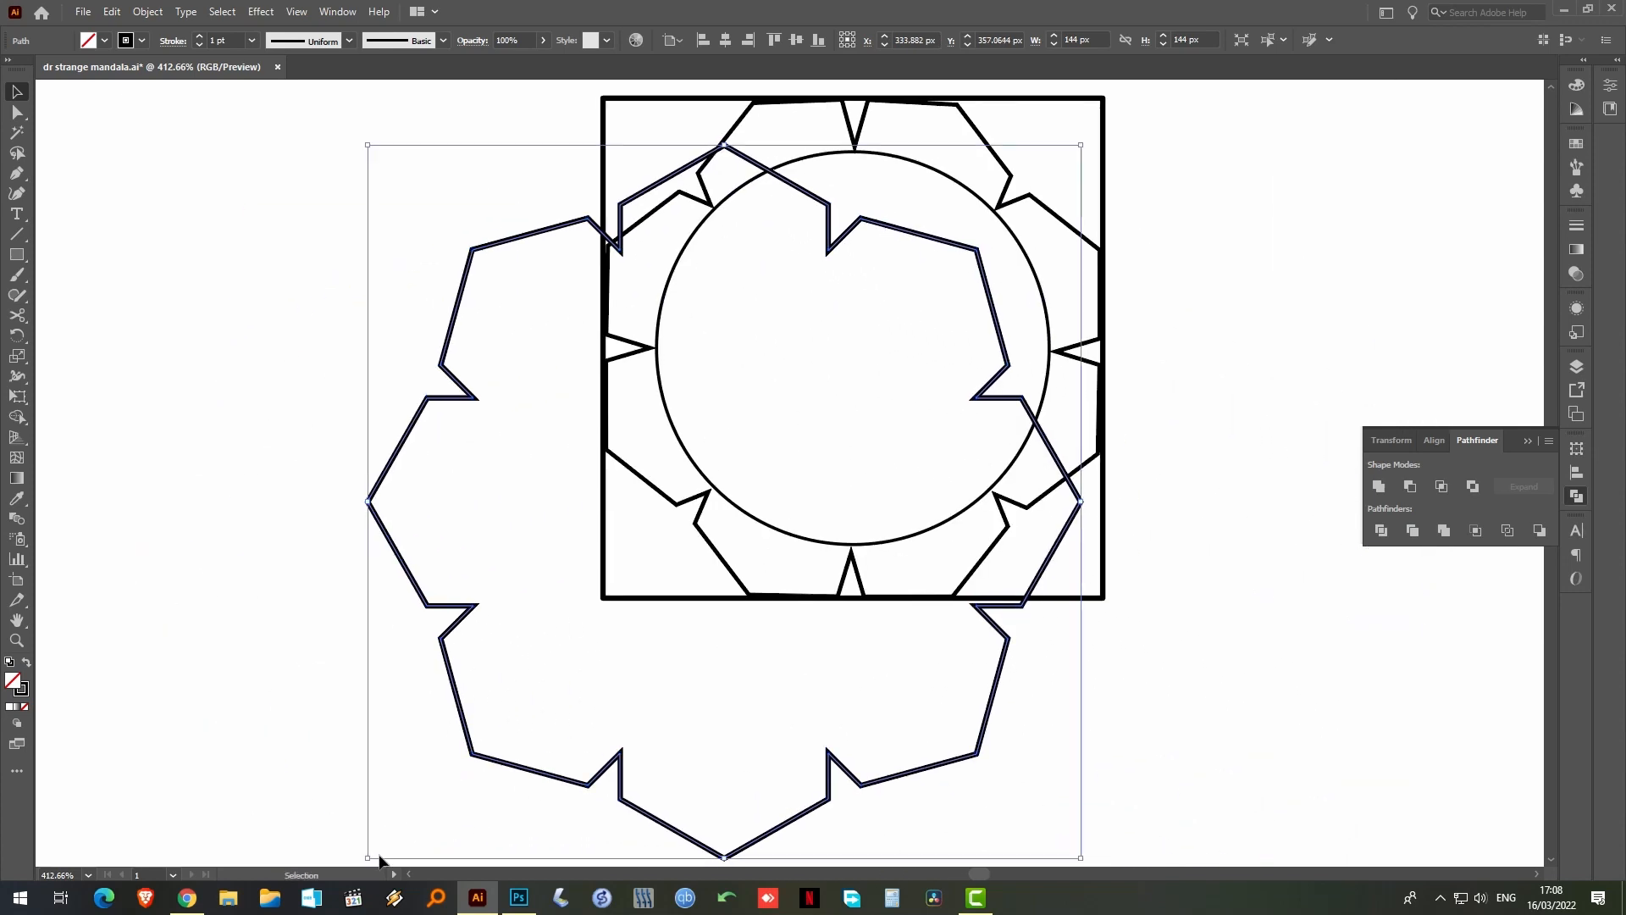
left_click_drag(370, 858, 753, 585)
left_click_drag(809, 316, 738, 464)
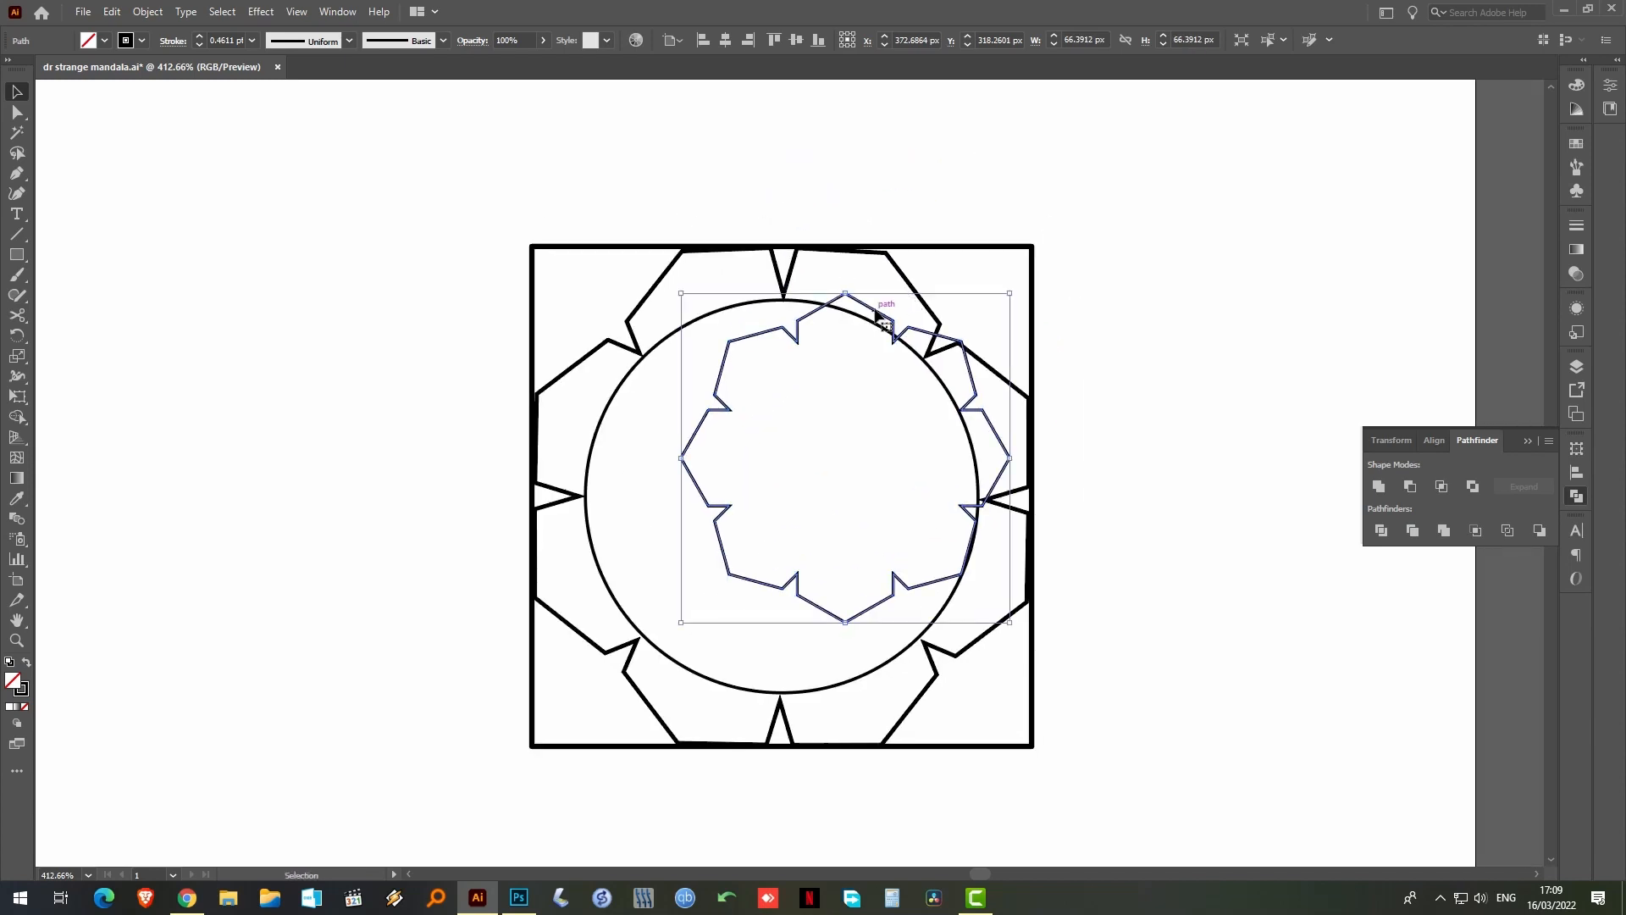
Place the reduced petal outline's top tip on the circle's top point and enlarge it to about 79.3 px to match the circle
left_click_drag(871, 311, 815, 332)
left_click_drag(812, 324, 813, 323)
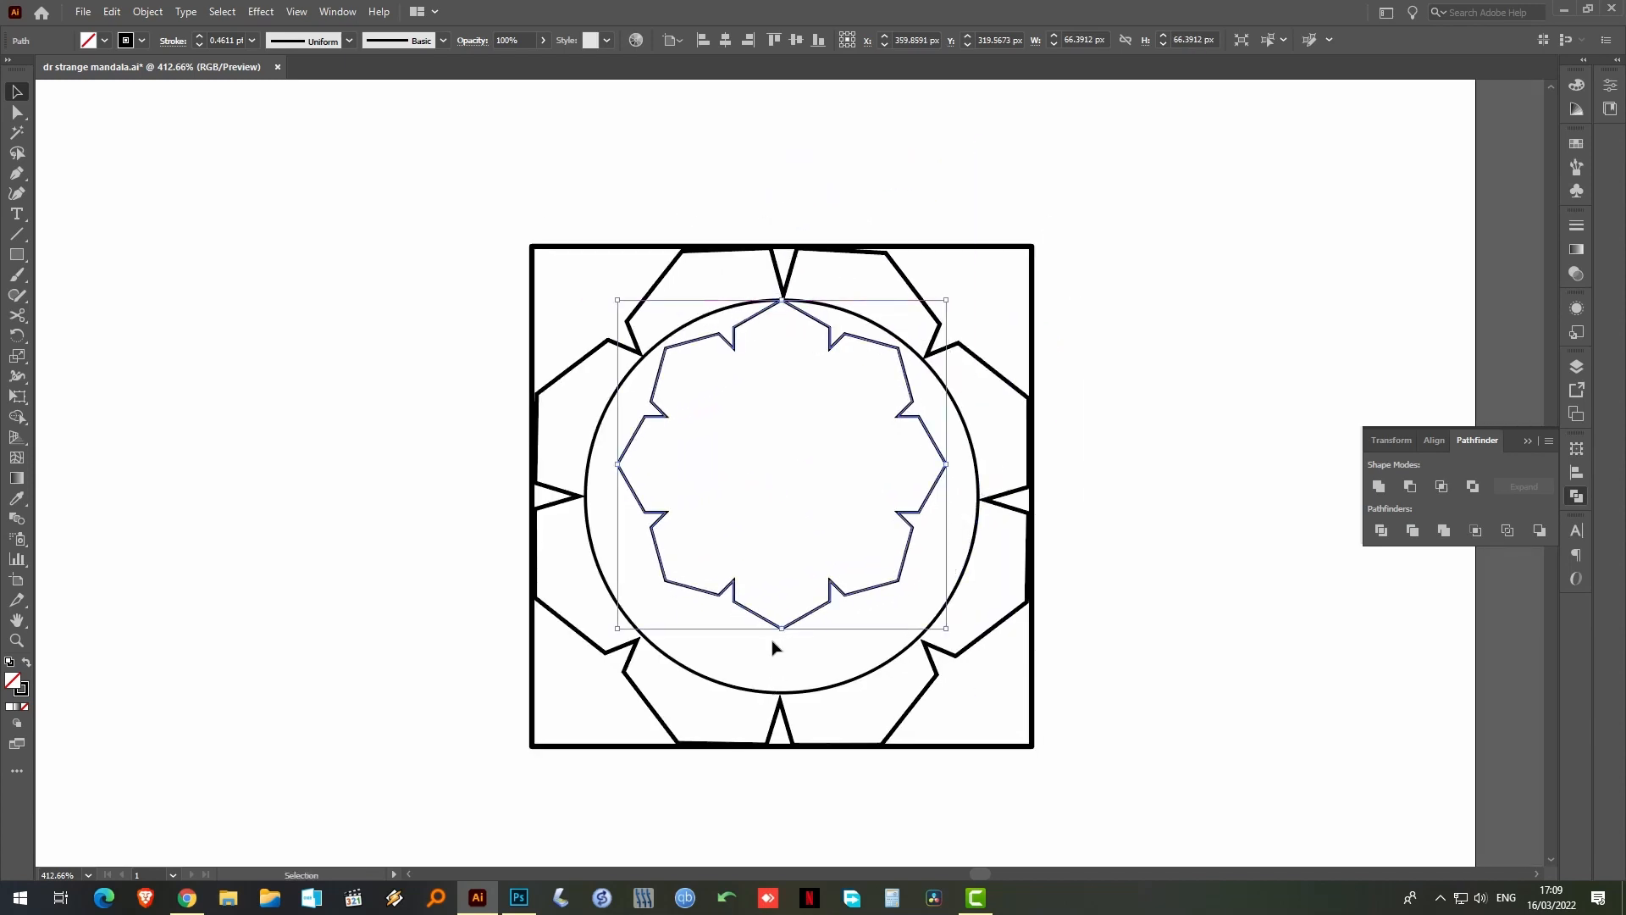
left_click_drag(781, 628, 783, 693)
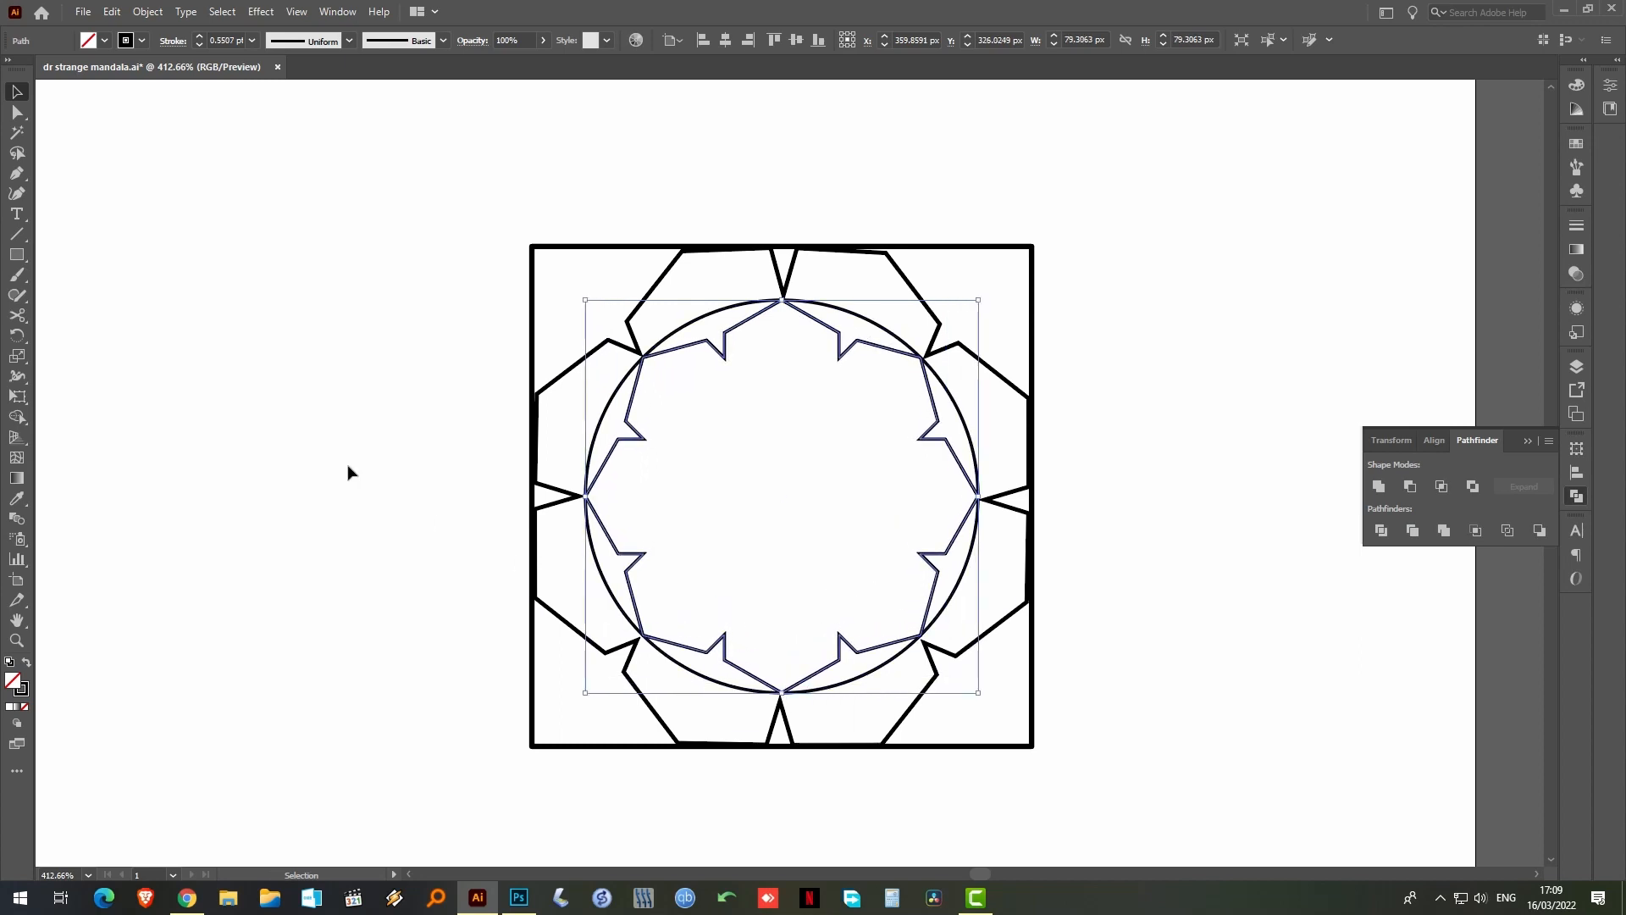
left_click(329, 459)
Examine the square motif group in the finished mandala as a reference for the copy
left_click_drag(312, 449, 870, 458)
left_click_drag(356, 424, 1340, 438)
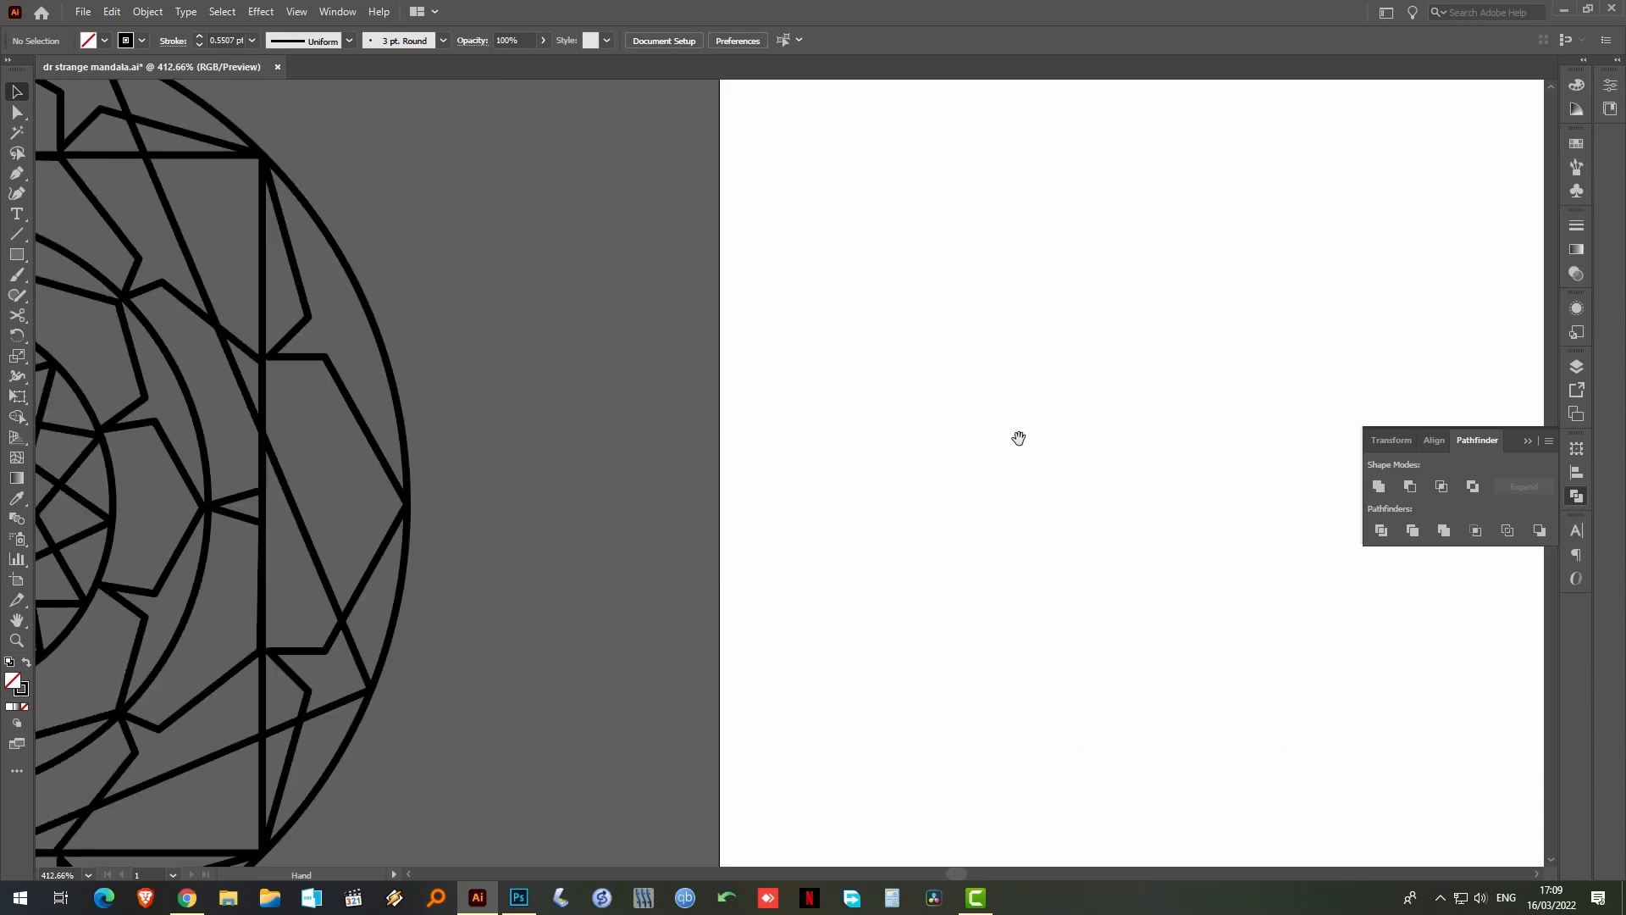
left_click_drag(1019, 436, 1611, 405)
key("ctrl+minus")
key("ctrl+minus")
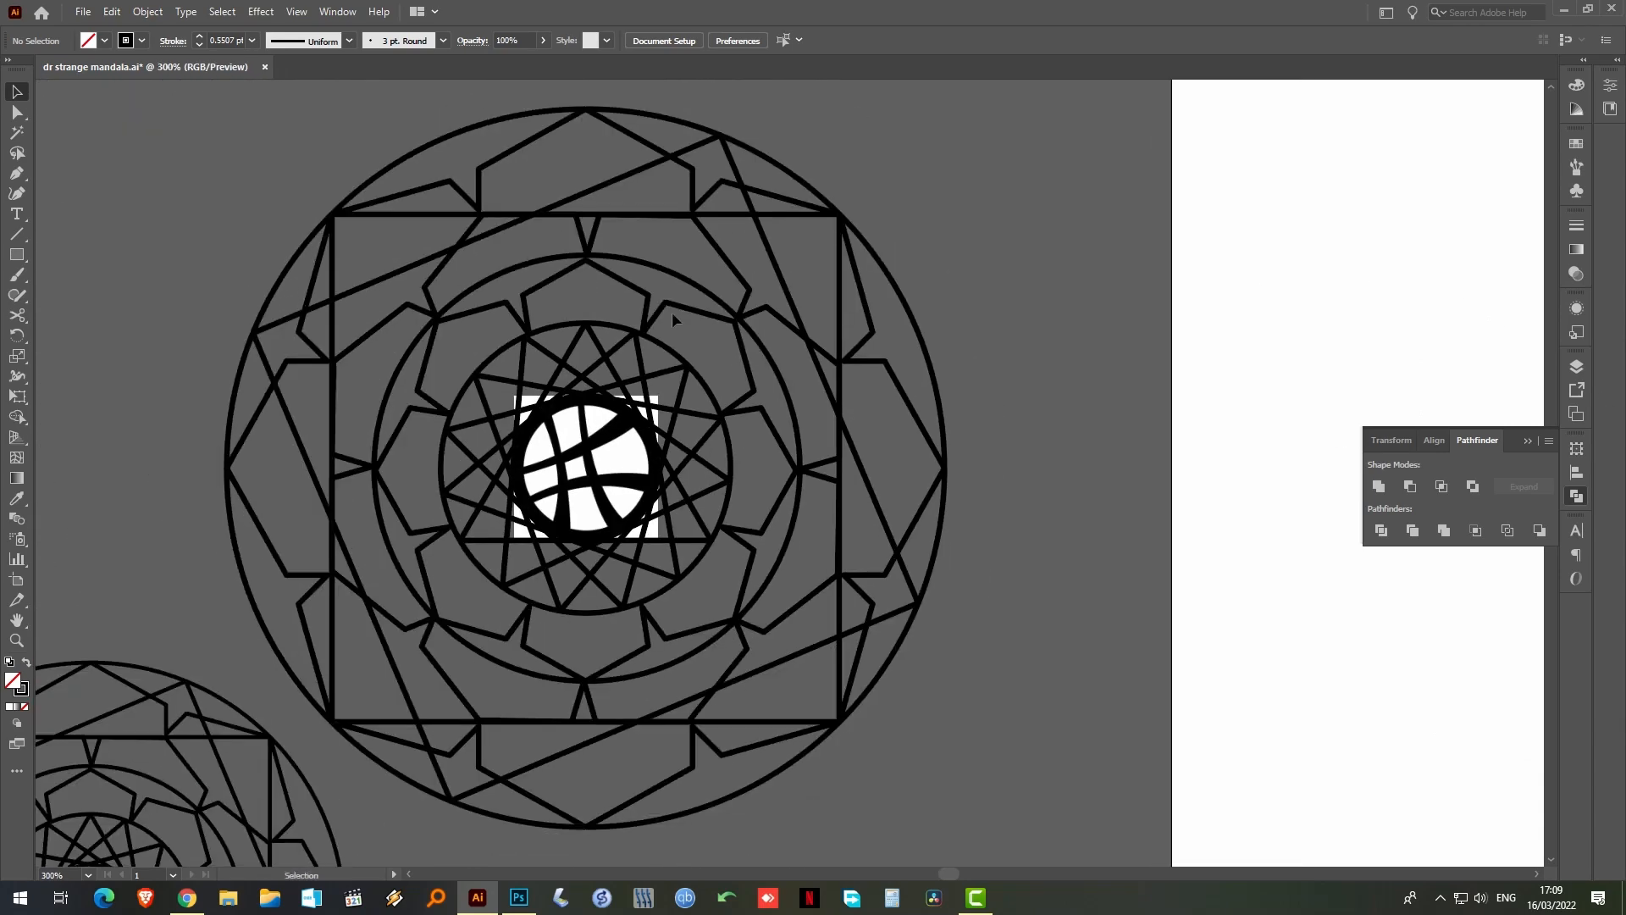
left_click(665, 310)
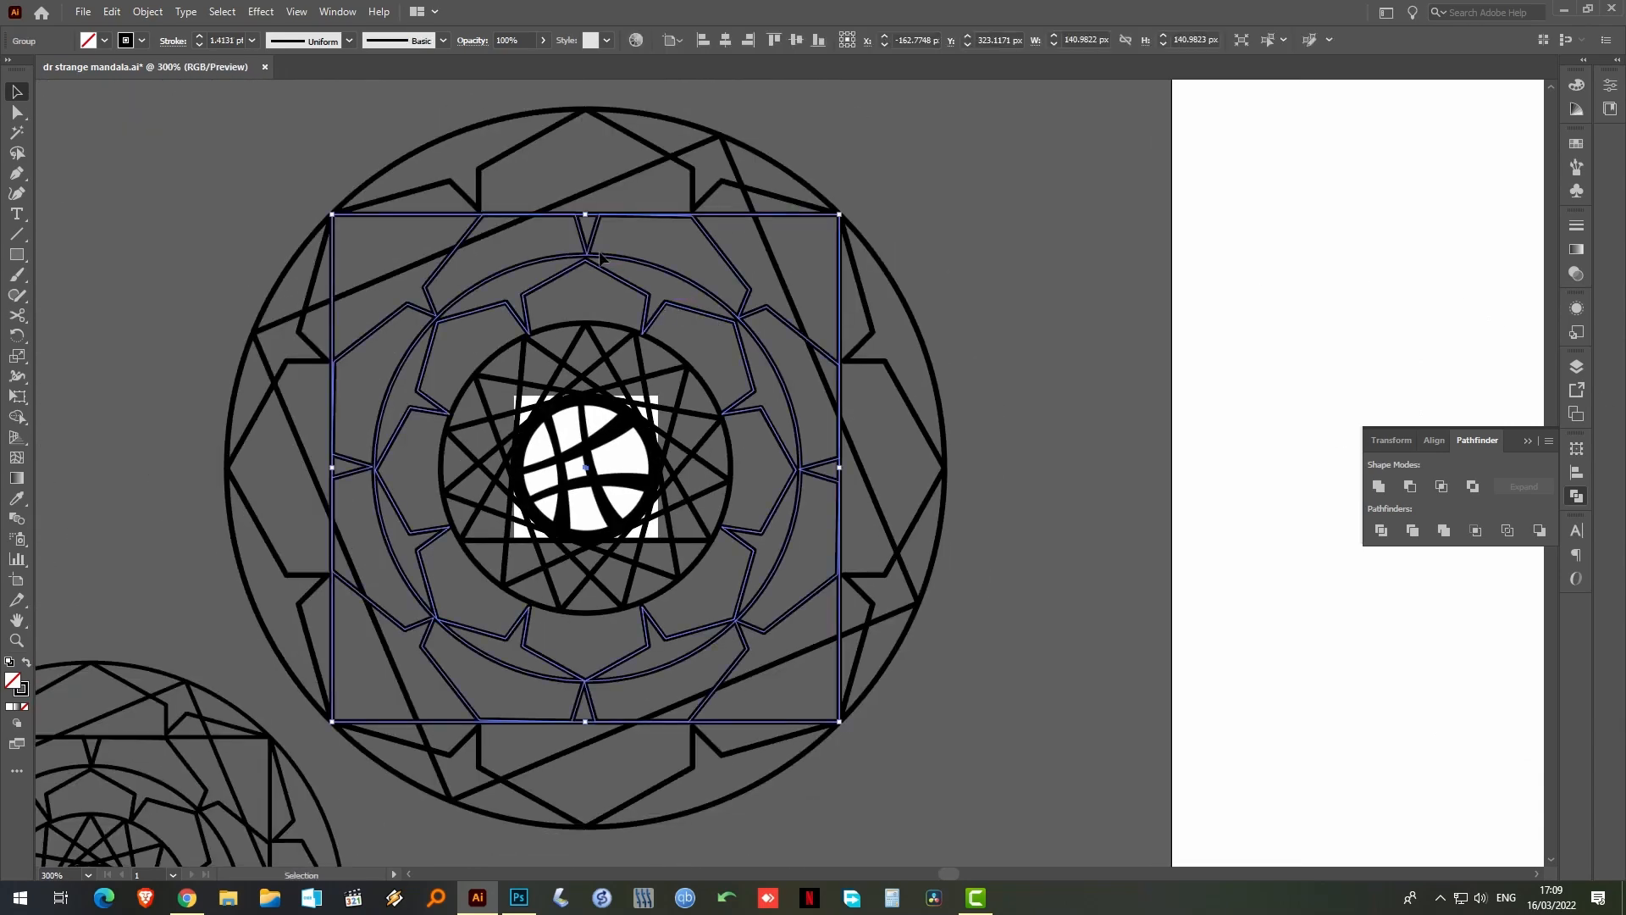
left_click(1043, 381)
Set the stroke of all shapes in the new square motif to 1 pt
left_click_drag(871, 407, 189, 443)
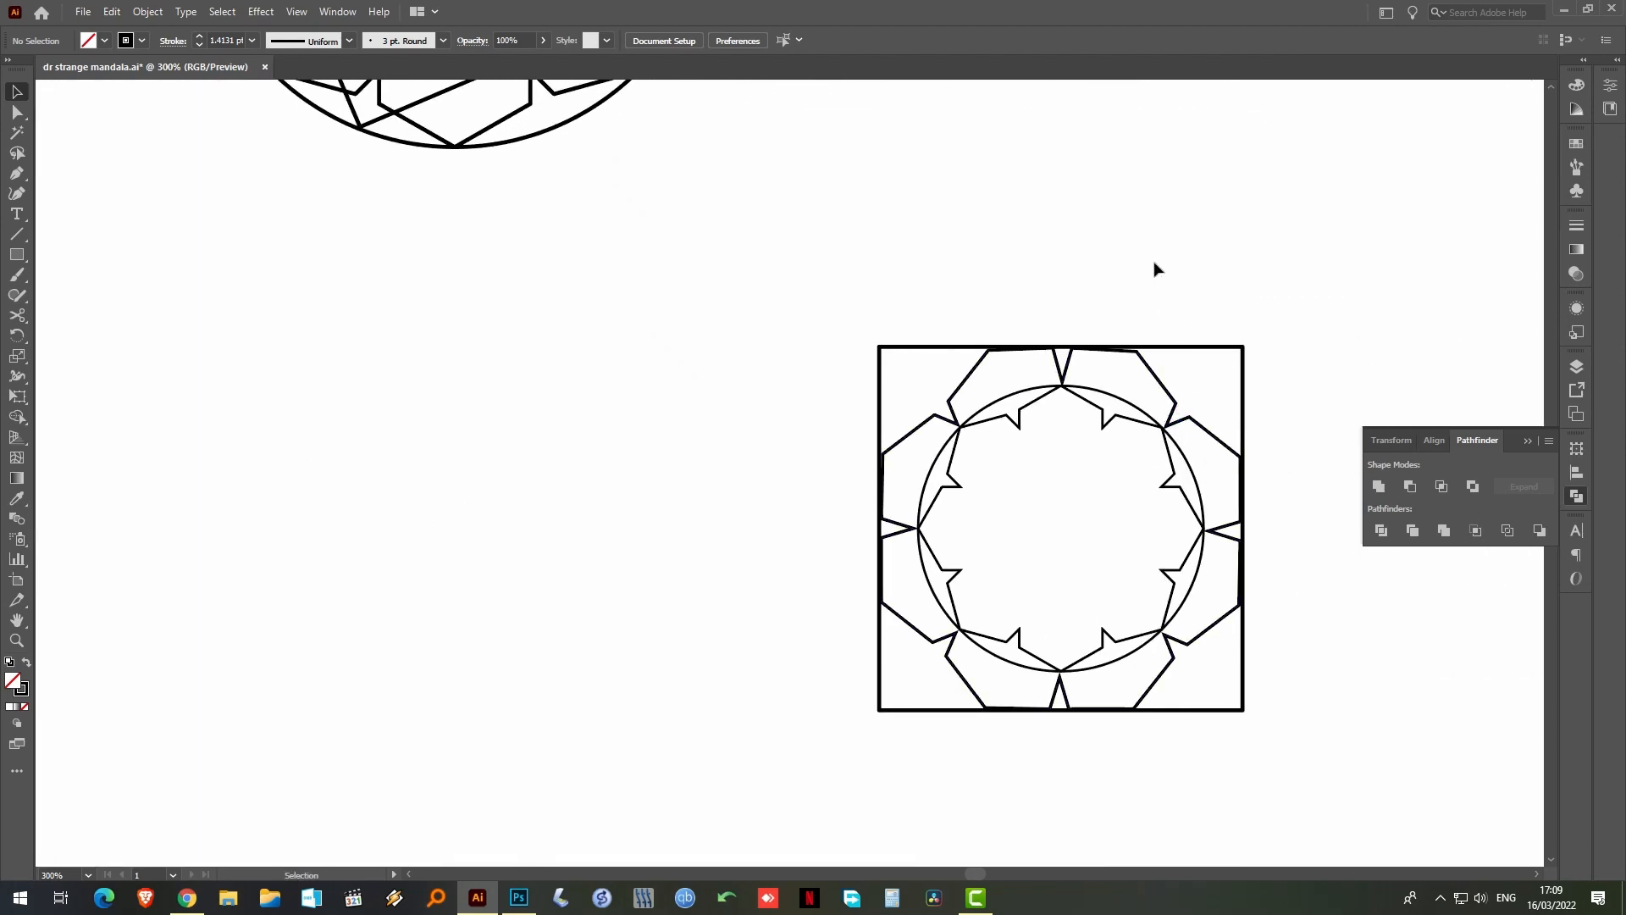
scroll(1154, 245, "down", 1)
left_click_drag(763, 278, 1259, 734)
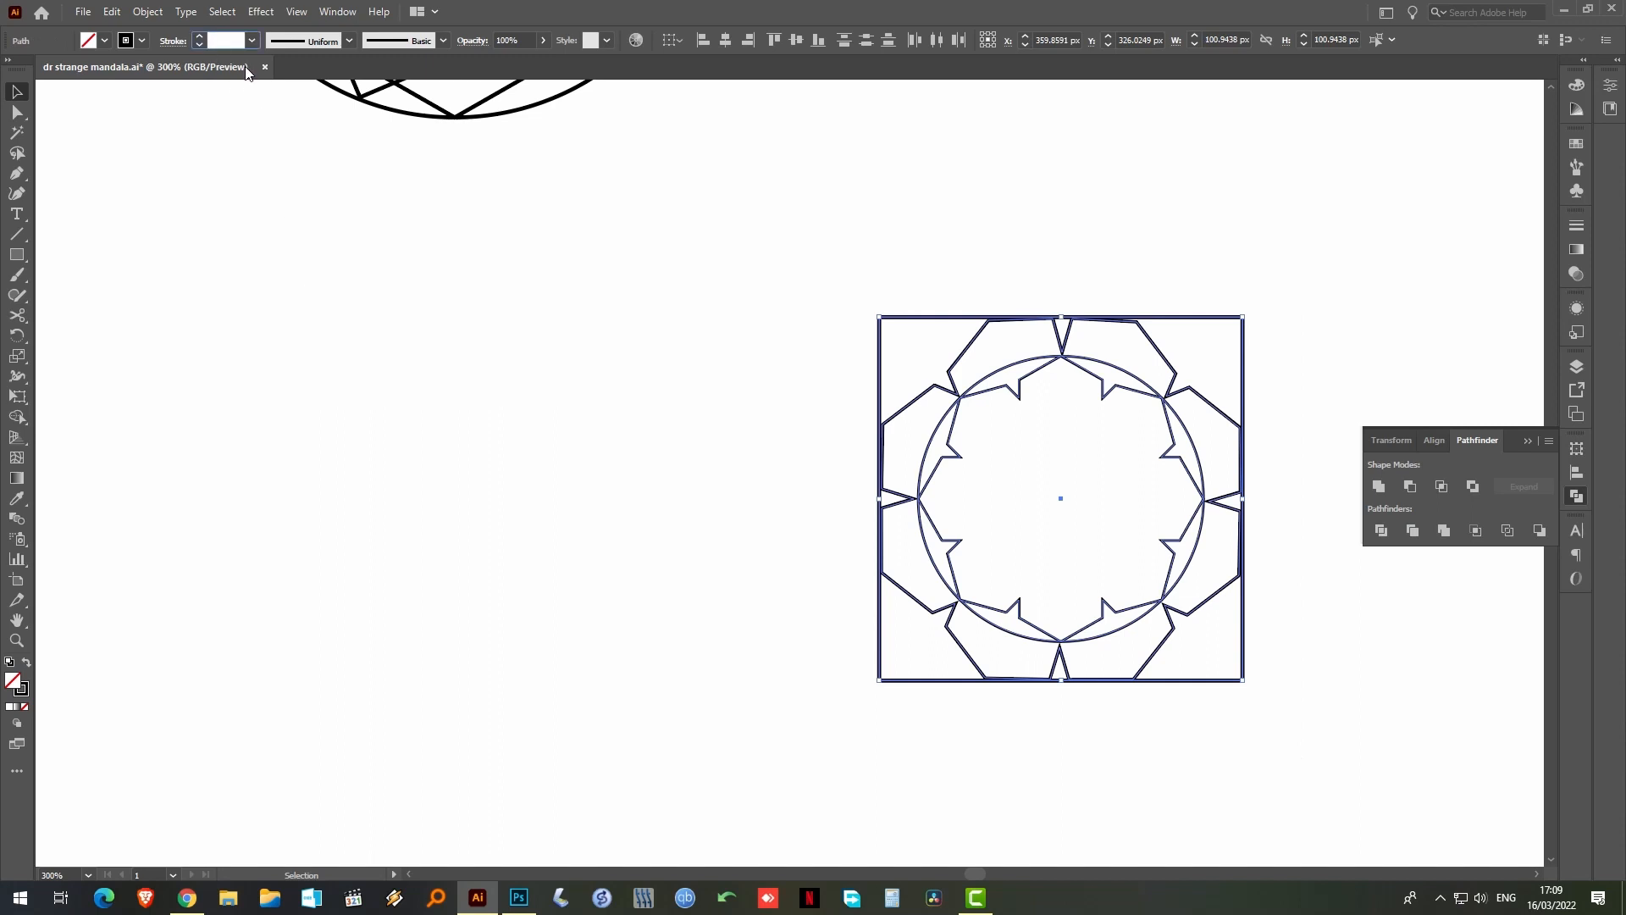
type("1")
key("Return")
left_click(518, 369)
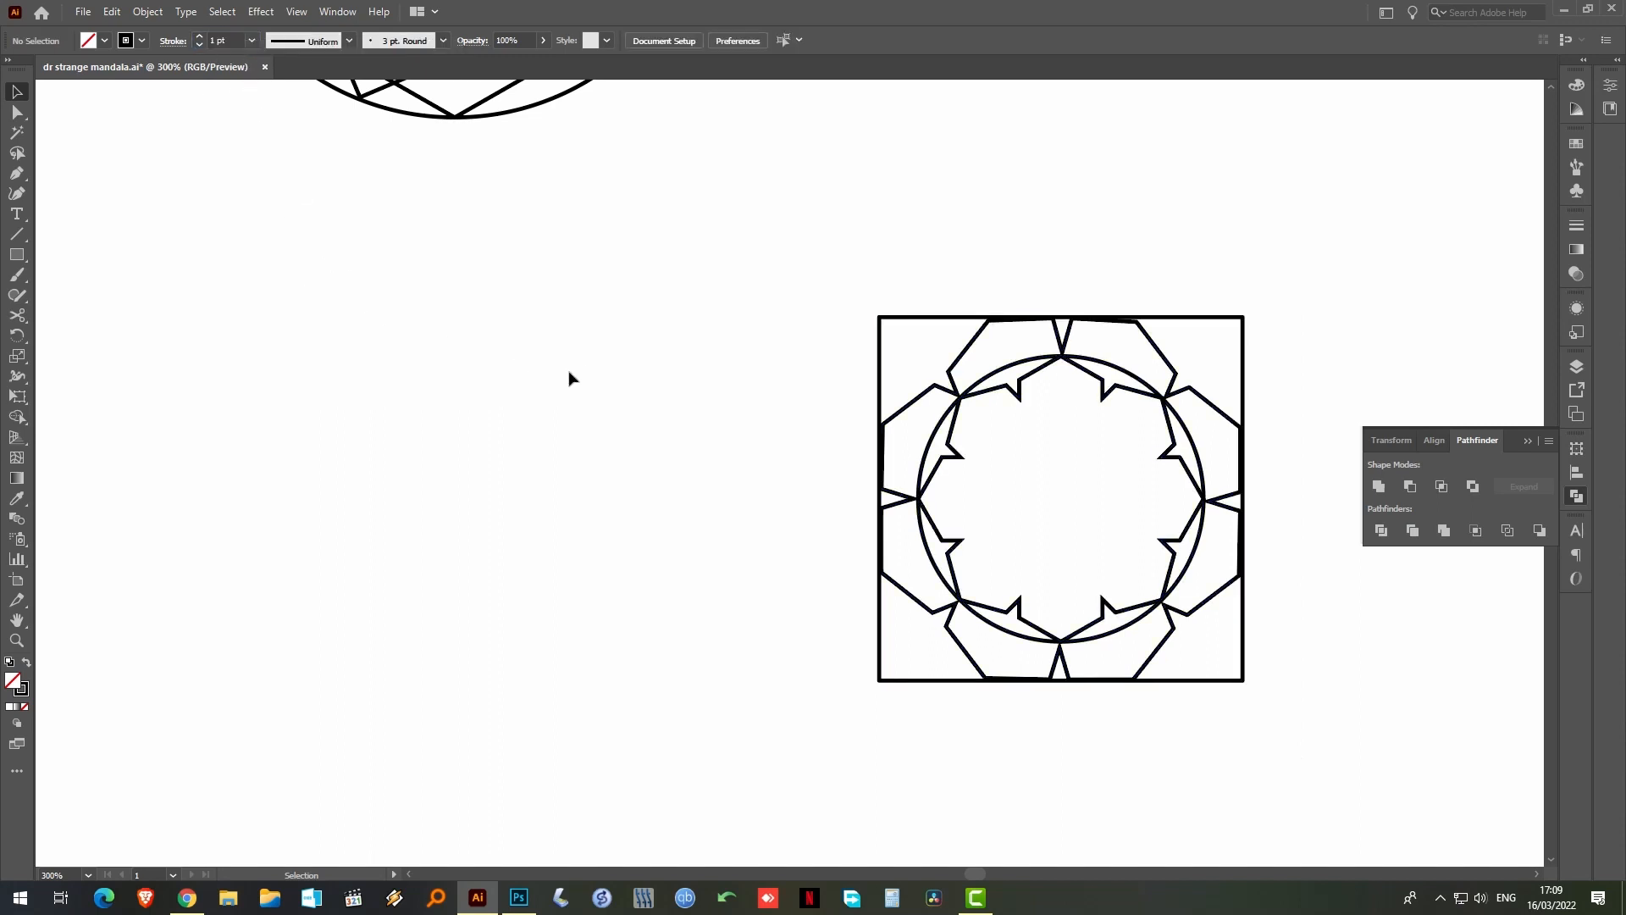
left_click_drag(570, 373, 439, 352)
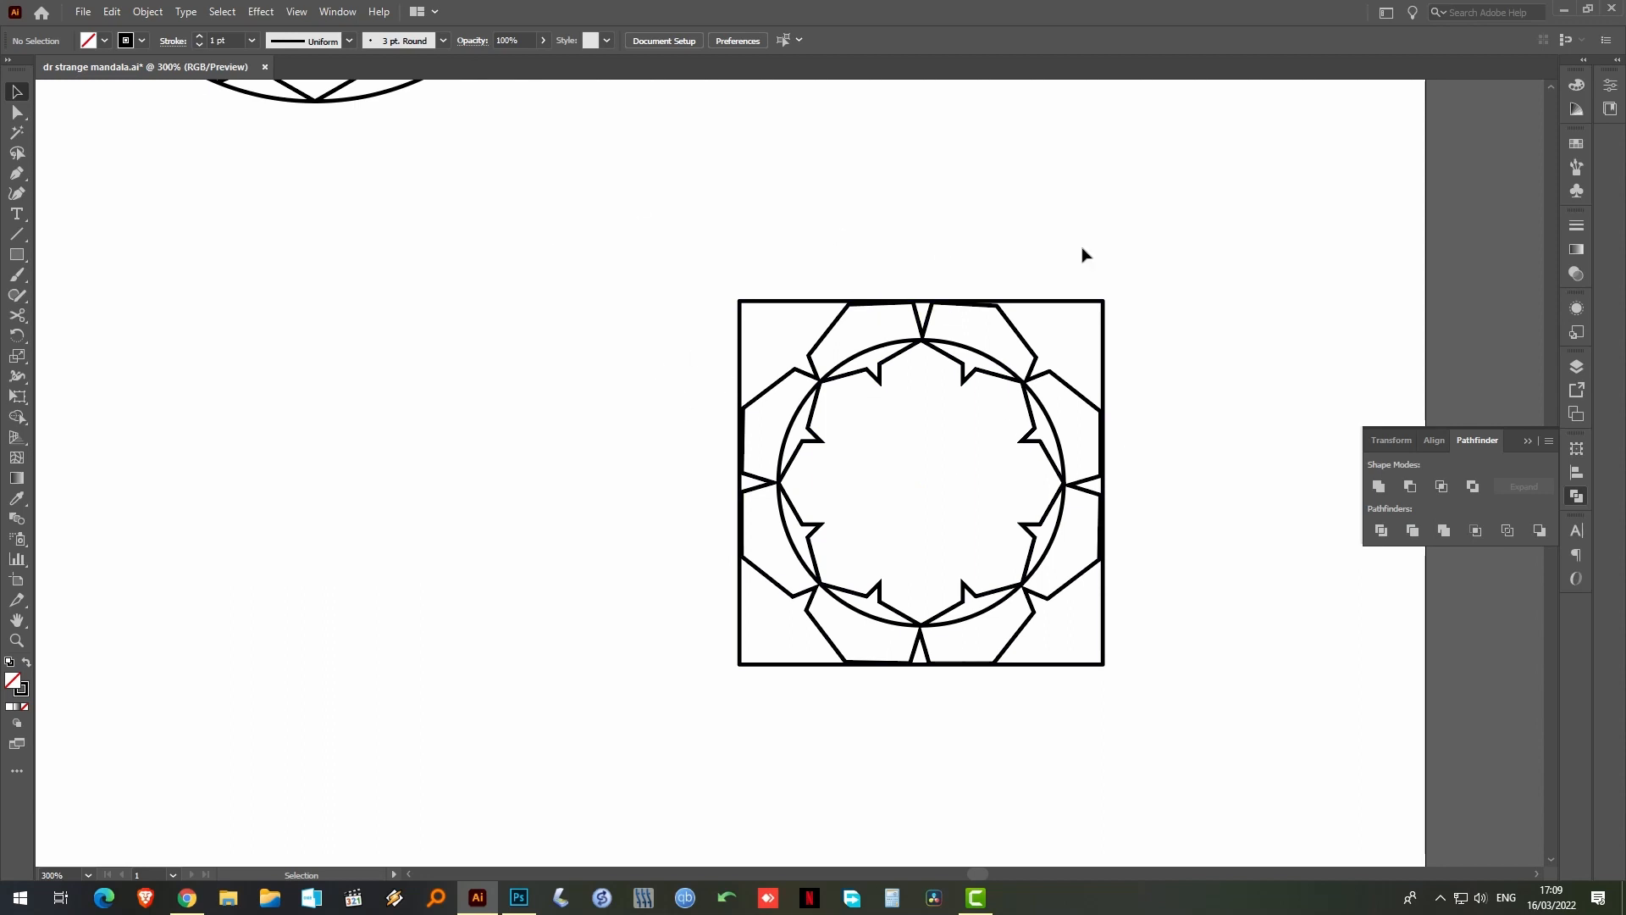
Align the petal outlines' outermost left and right anchor points with the square's left and right sides
key("ctrl+=")
key("a")
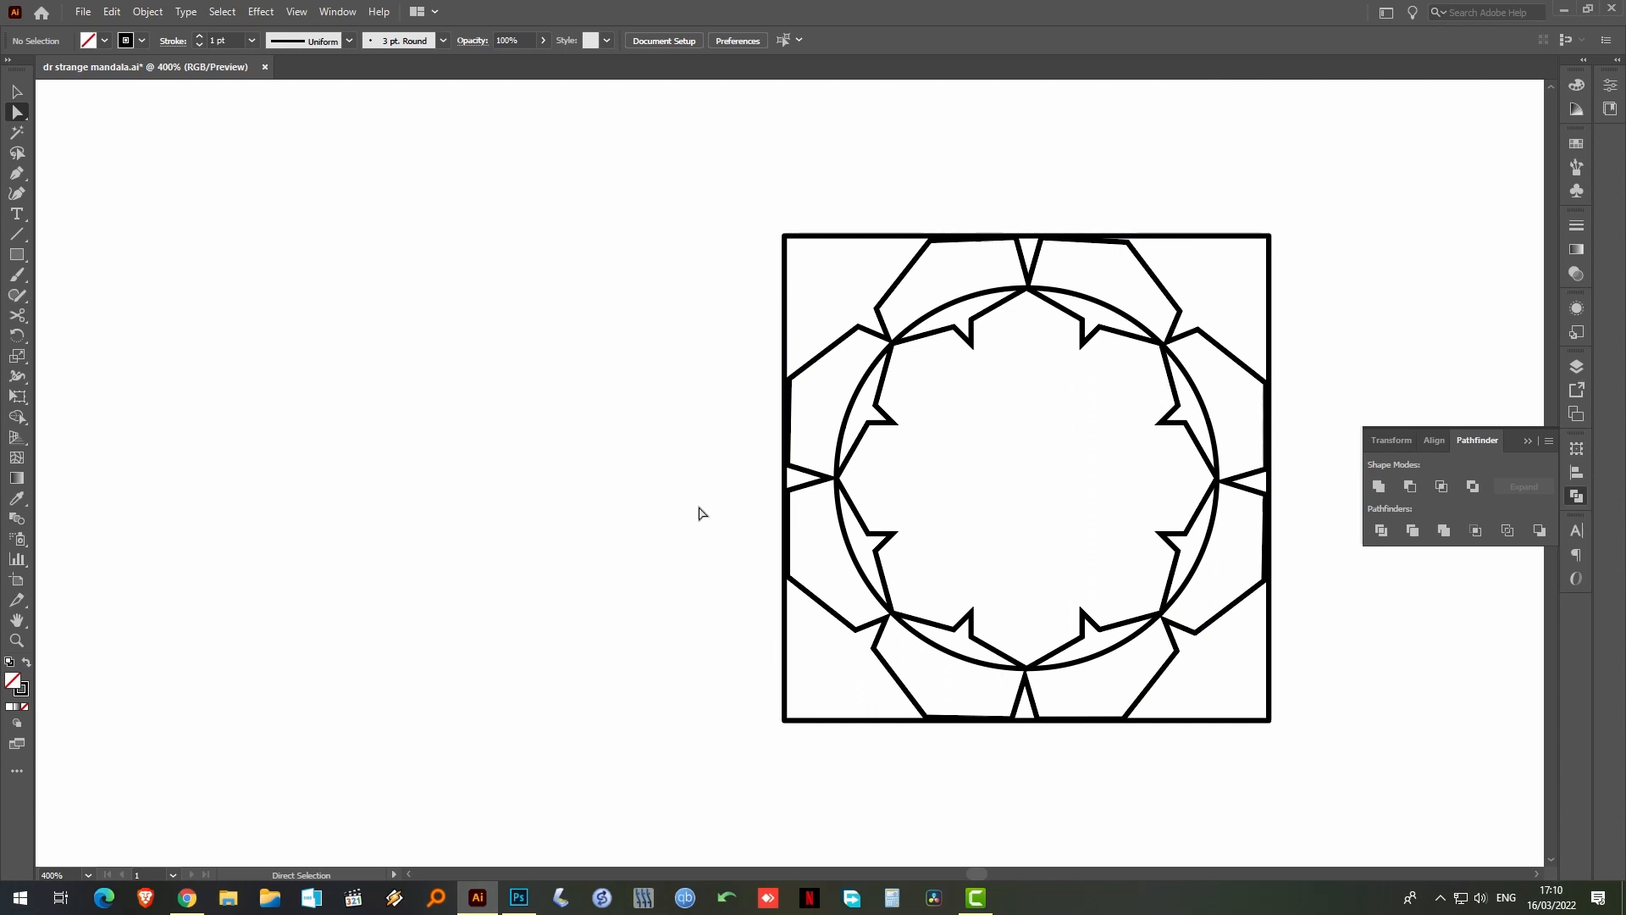
left_click_drag(714, 200, 806, 784)
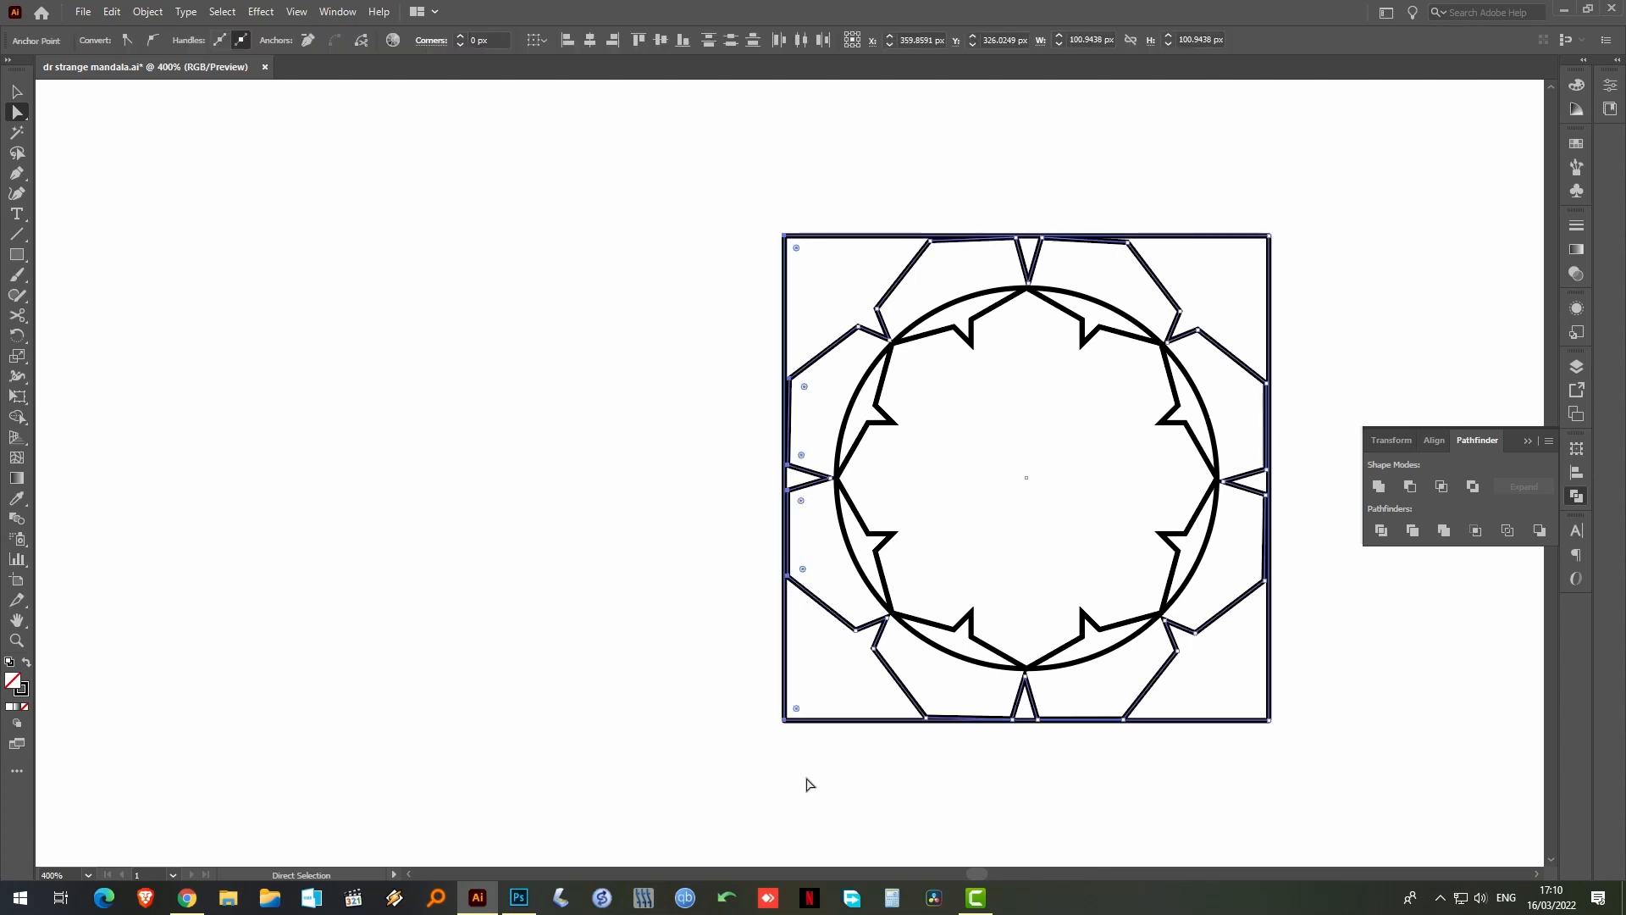
left_click(573, 40)
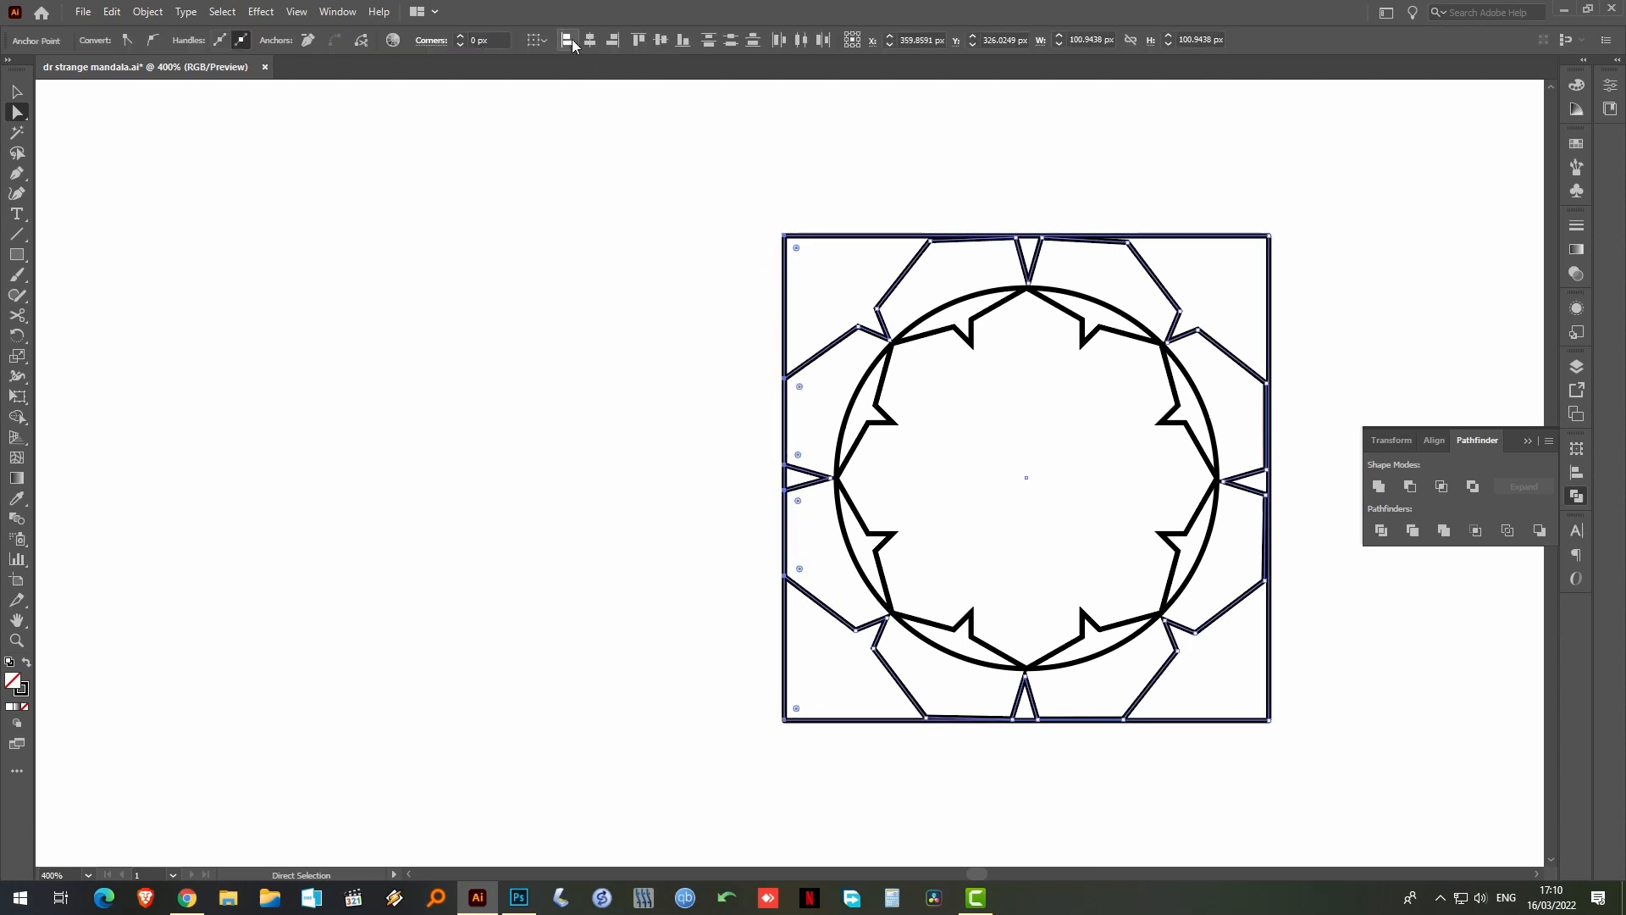
left_click_drag(1379, 178, 1254, 817)
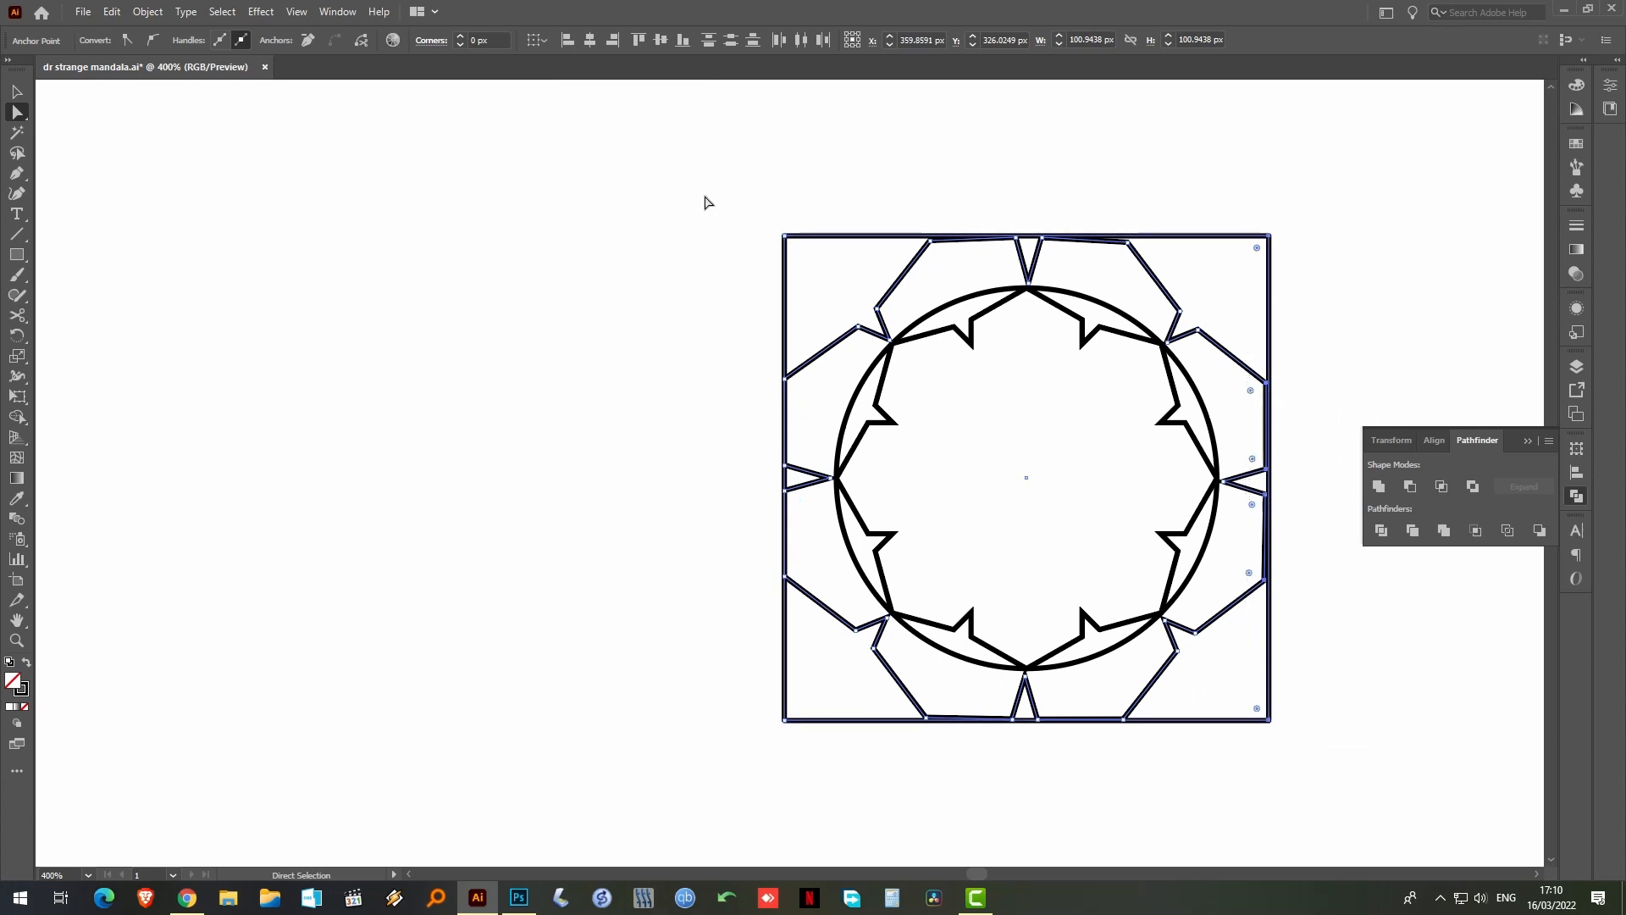
left_click(614, 42)
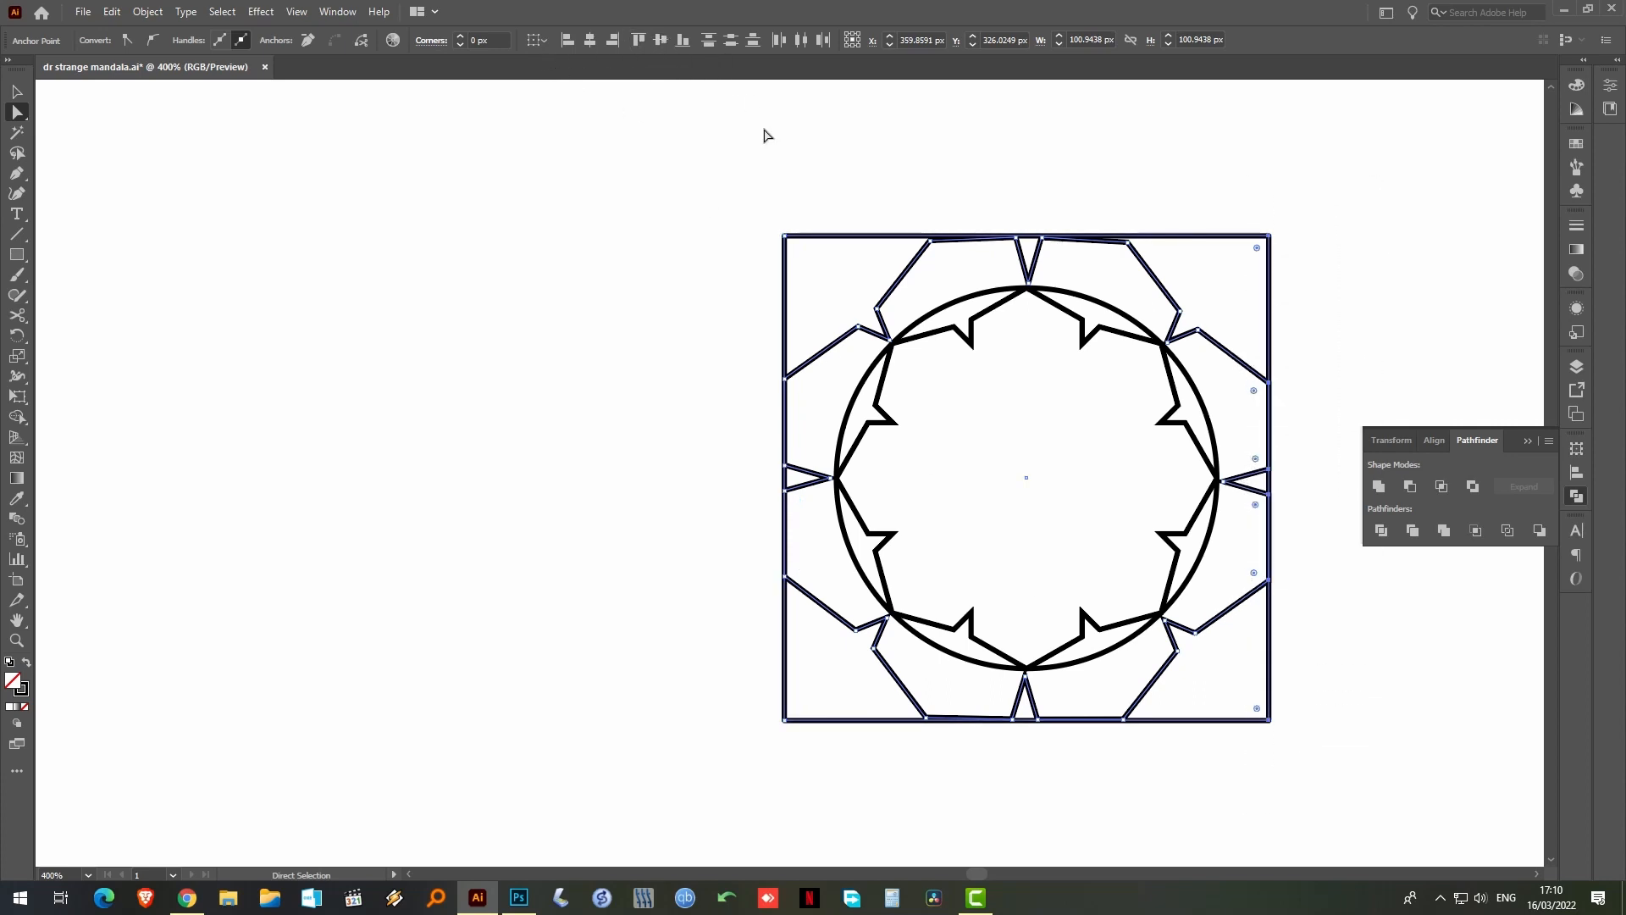
Align the petal outlines' outermost top and bottom anchor points with the square's top and bottom edges
left_click_drag(651, 153, 1322, 257)
left_click(638, 40)
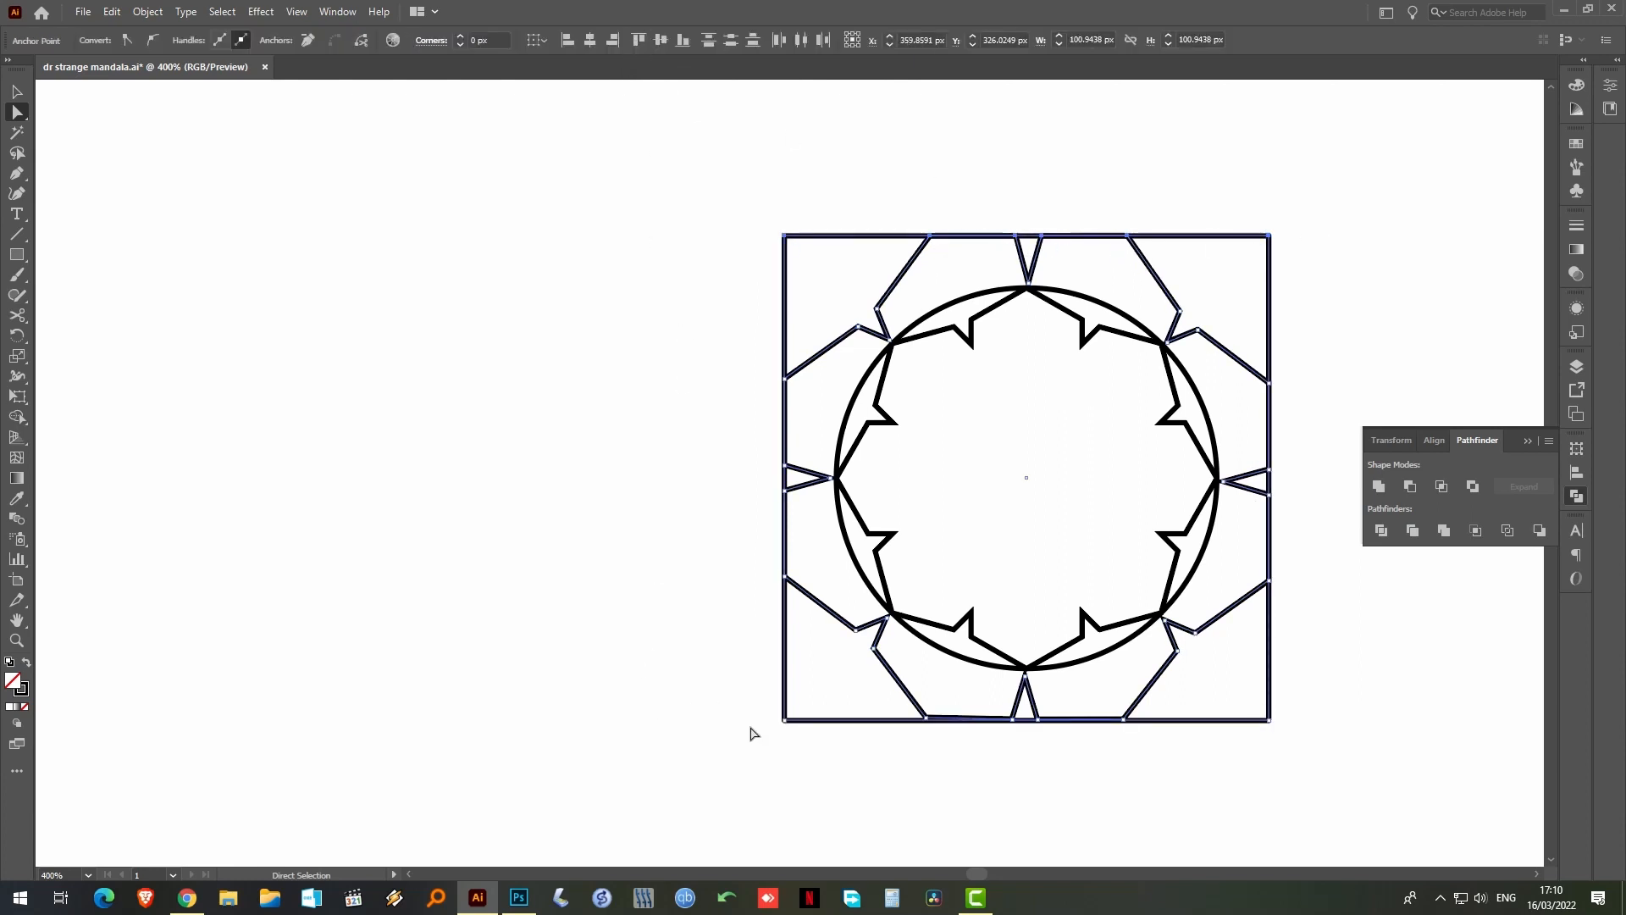
left_click_drag(734, 716, 1355, 792)
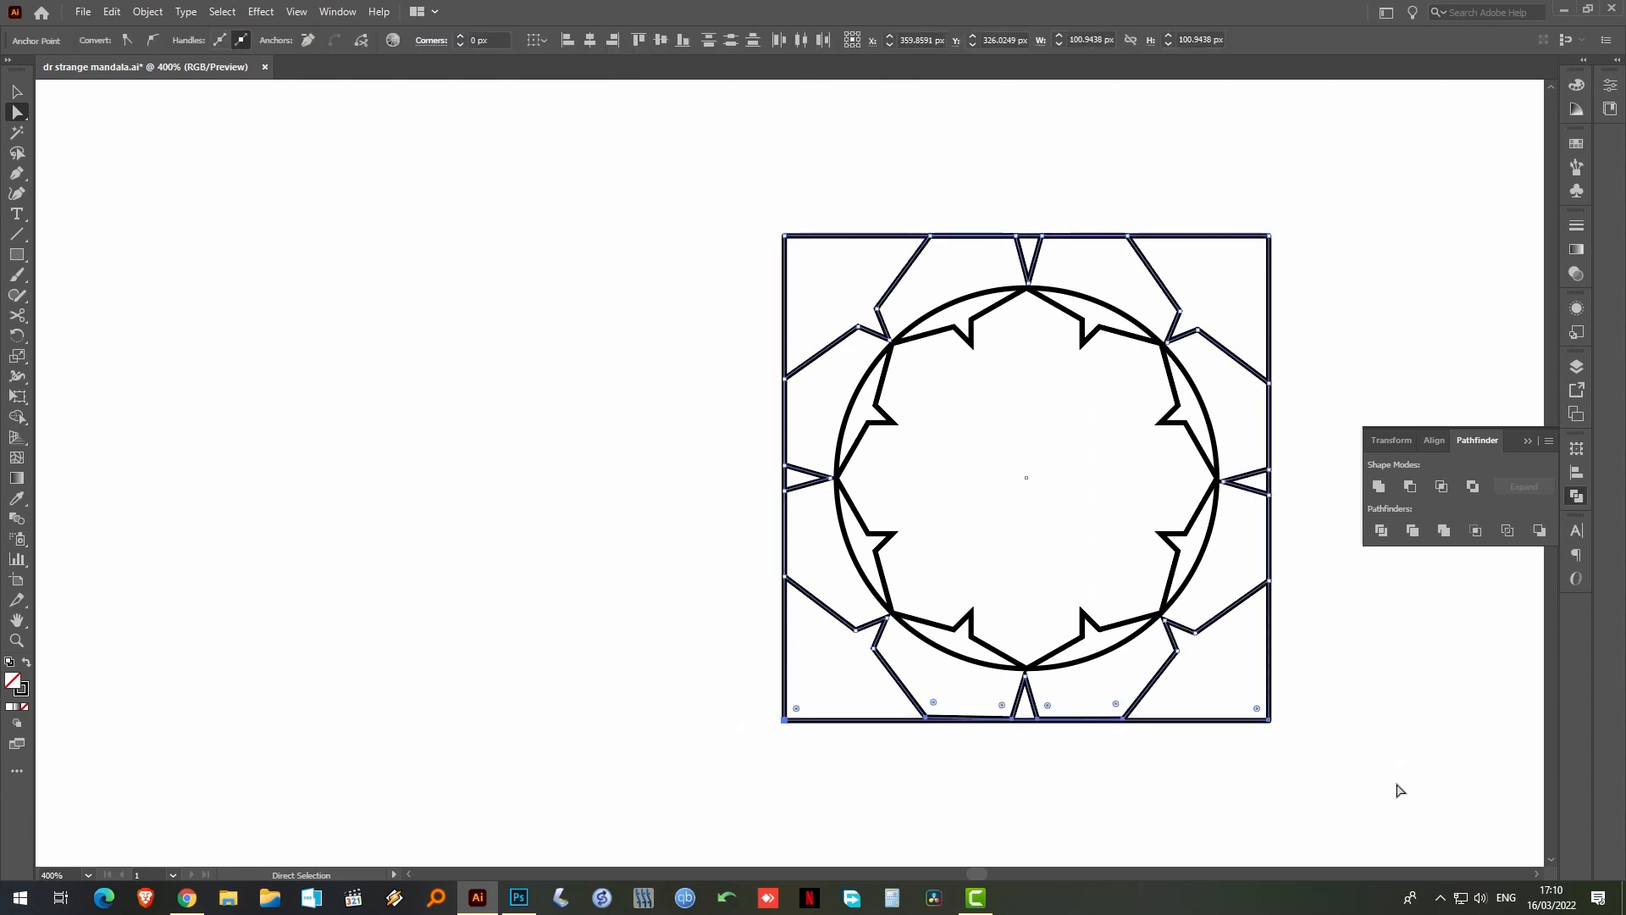
left_click(681, 40)
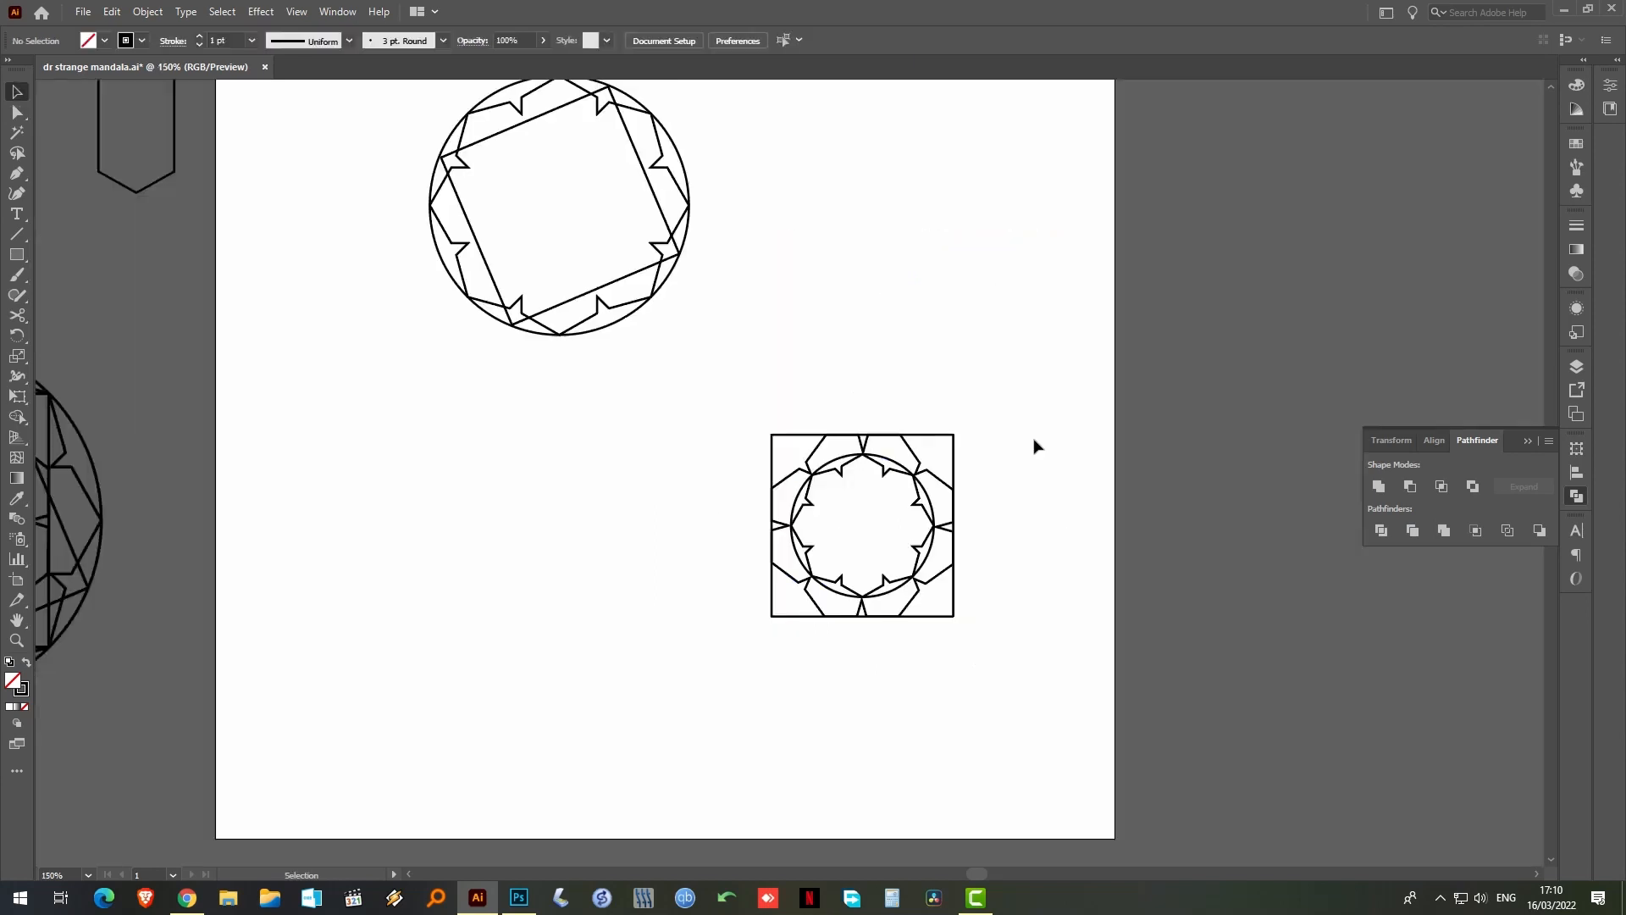
Move the whole square motif up beside the large circular motif
left_click_drag(1035, 386, 671, 653)
key("v")
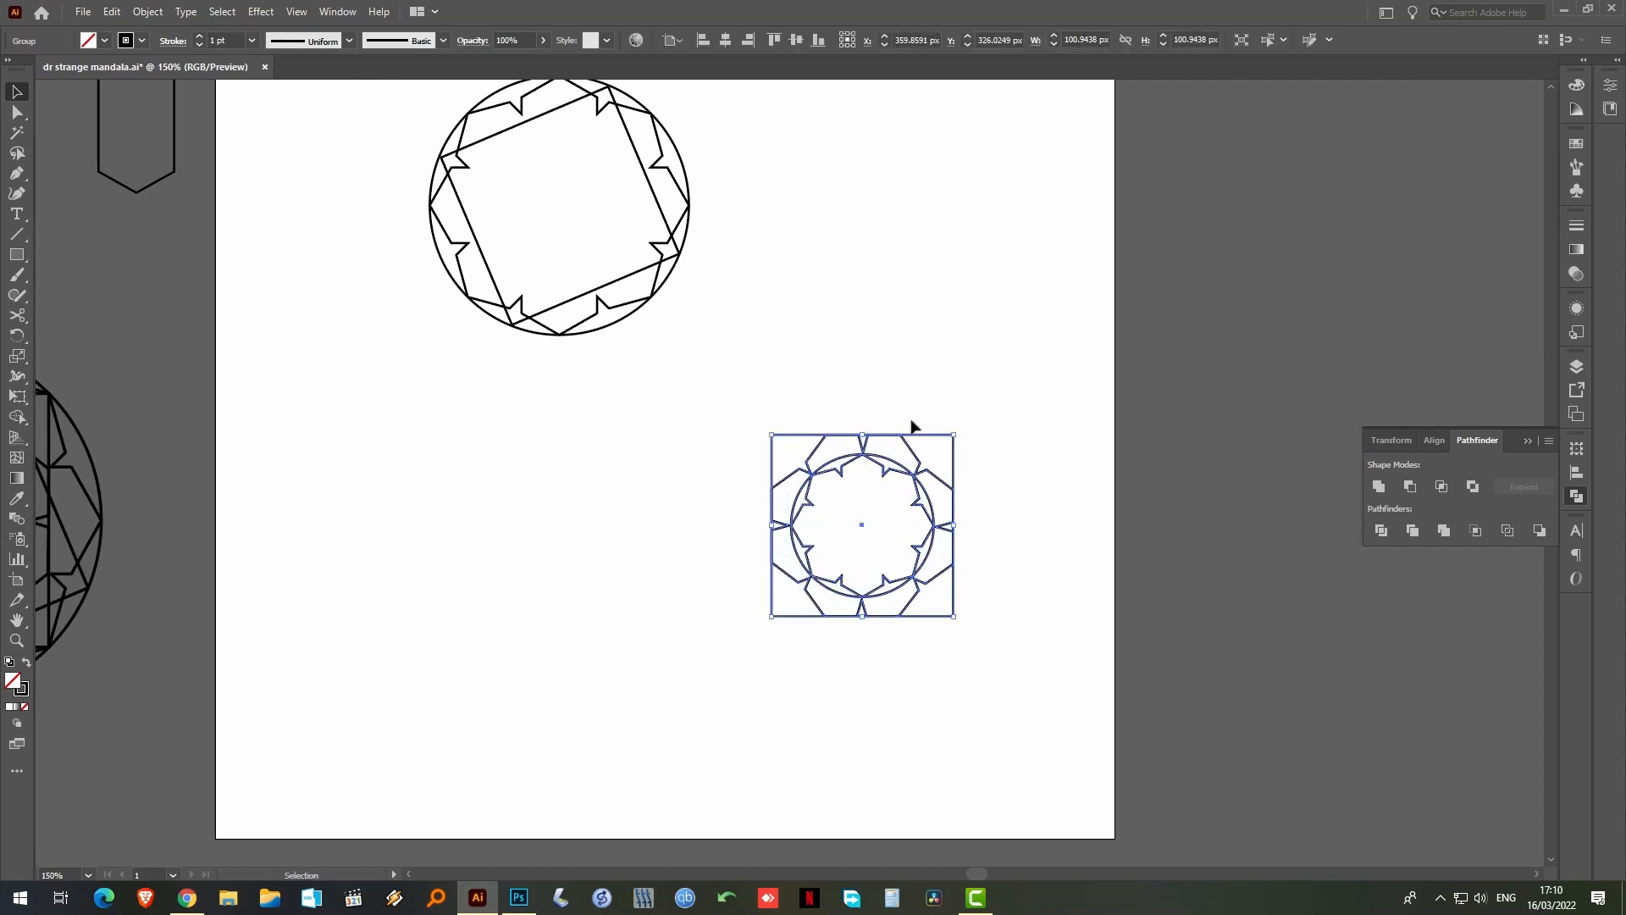
left_click(915, 385)
left_click_drag(885, 464, 906, 164)
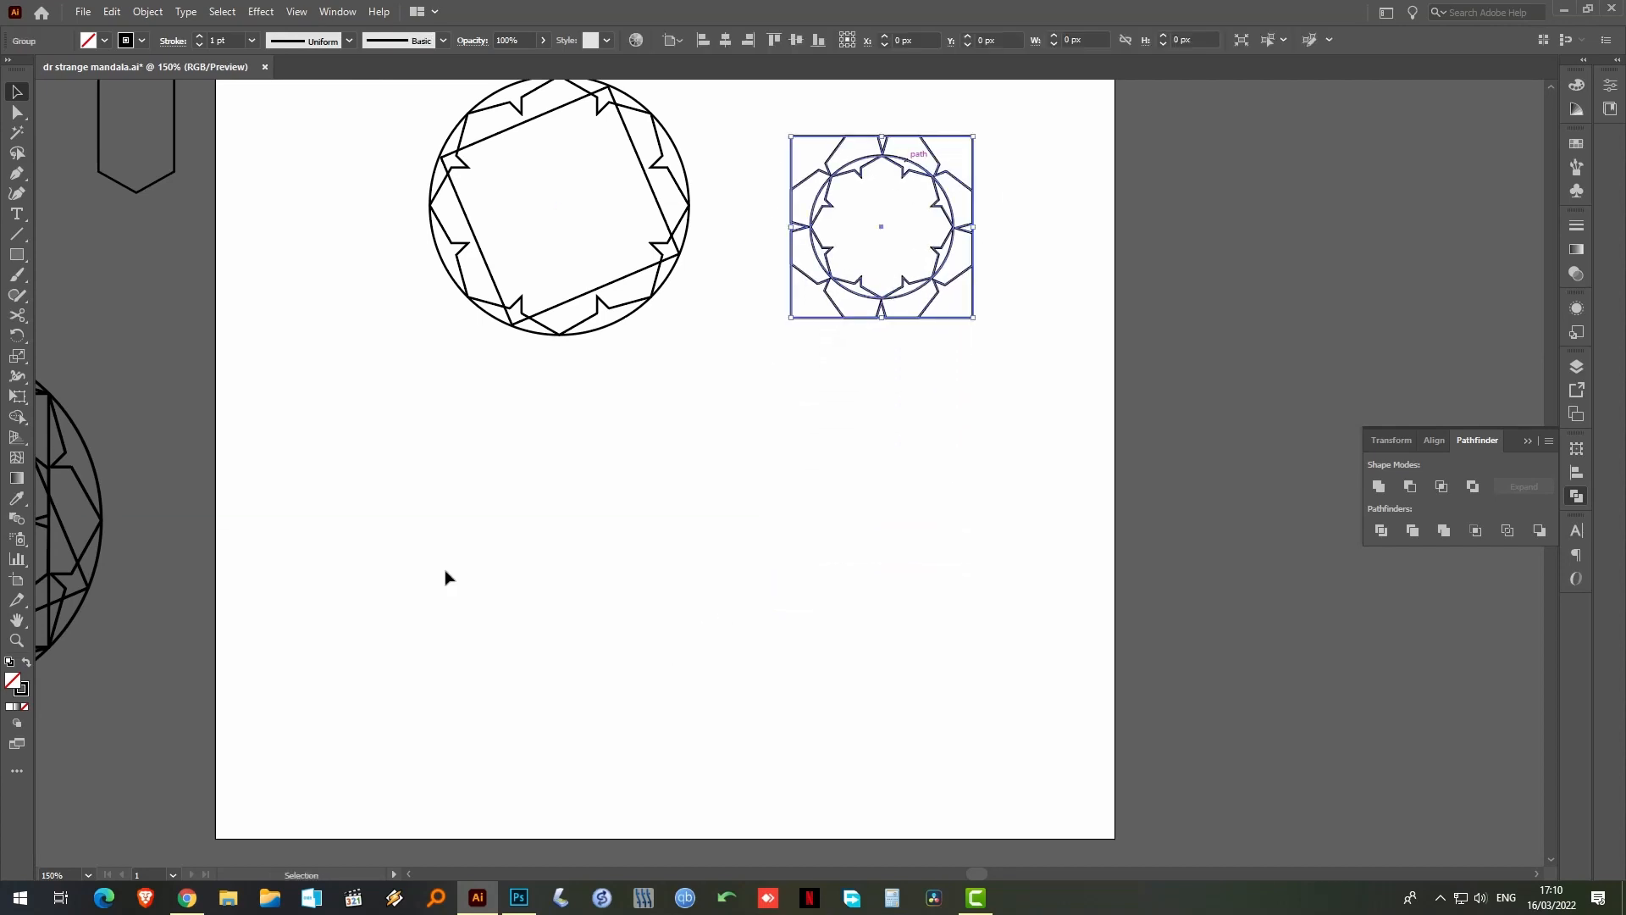
Pull the inner star ring out of the finished mandala for inspection, and undo the move
scroll(447, 573, "left", 5)
scroll(446, 573, "down", 1)
left_click(374, 412)
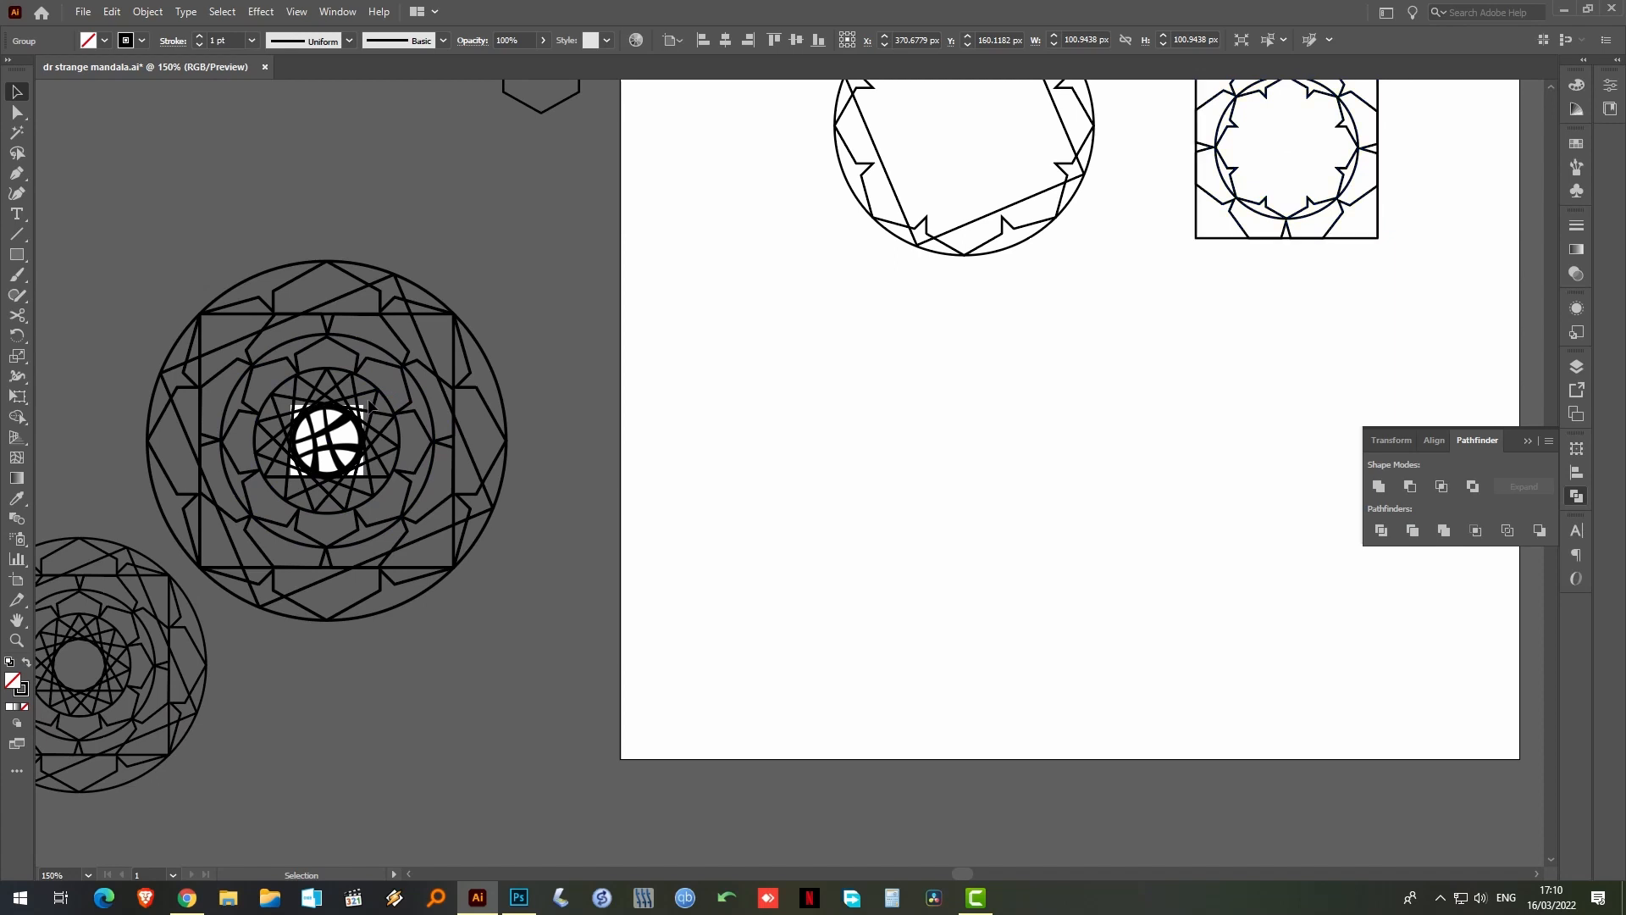
left_click_drag(374, 413, 881, 442)
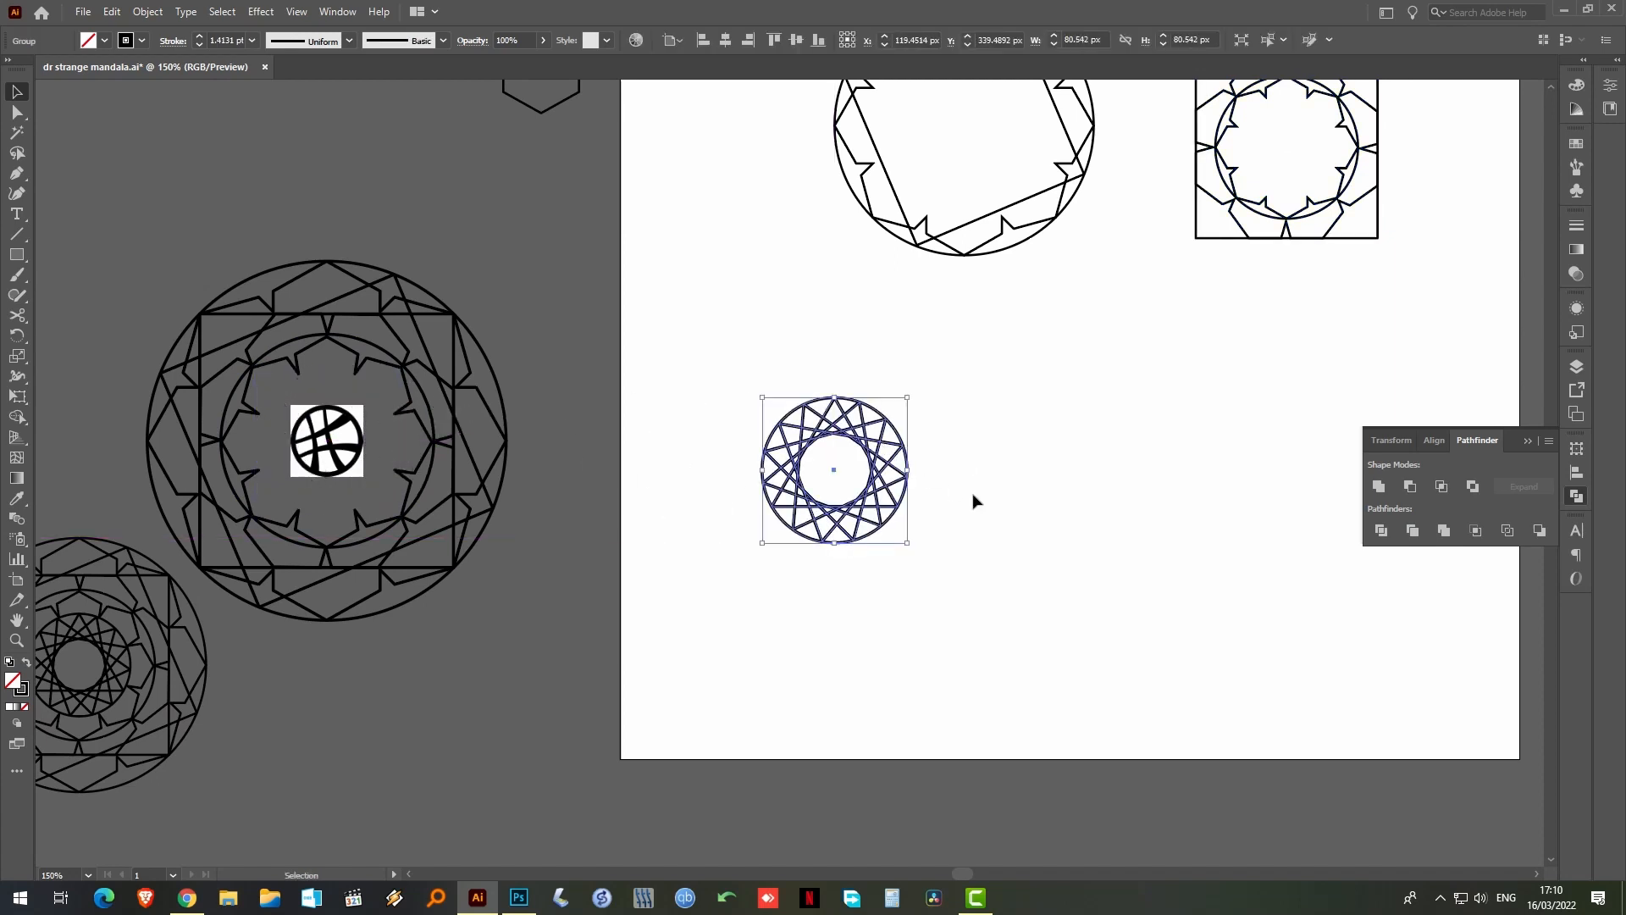
key("ctrl+z")
left_click(984, 454)
Draw a circle about 108 px in diameter in the empty area below the two motifs
scroll(847, 632, "up", 4)
scroll(846, 632, "right", 4)
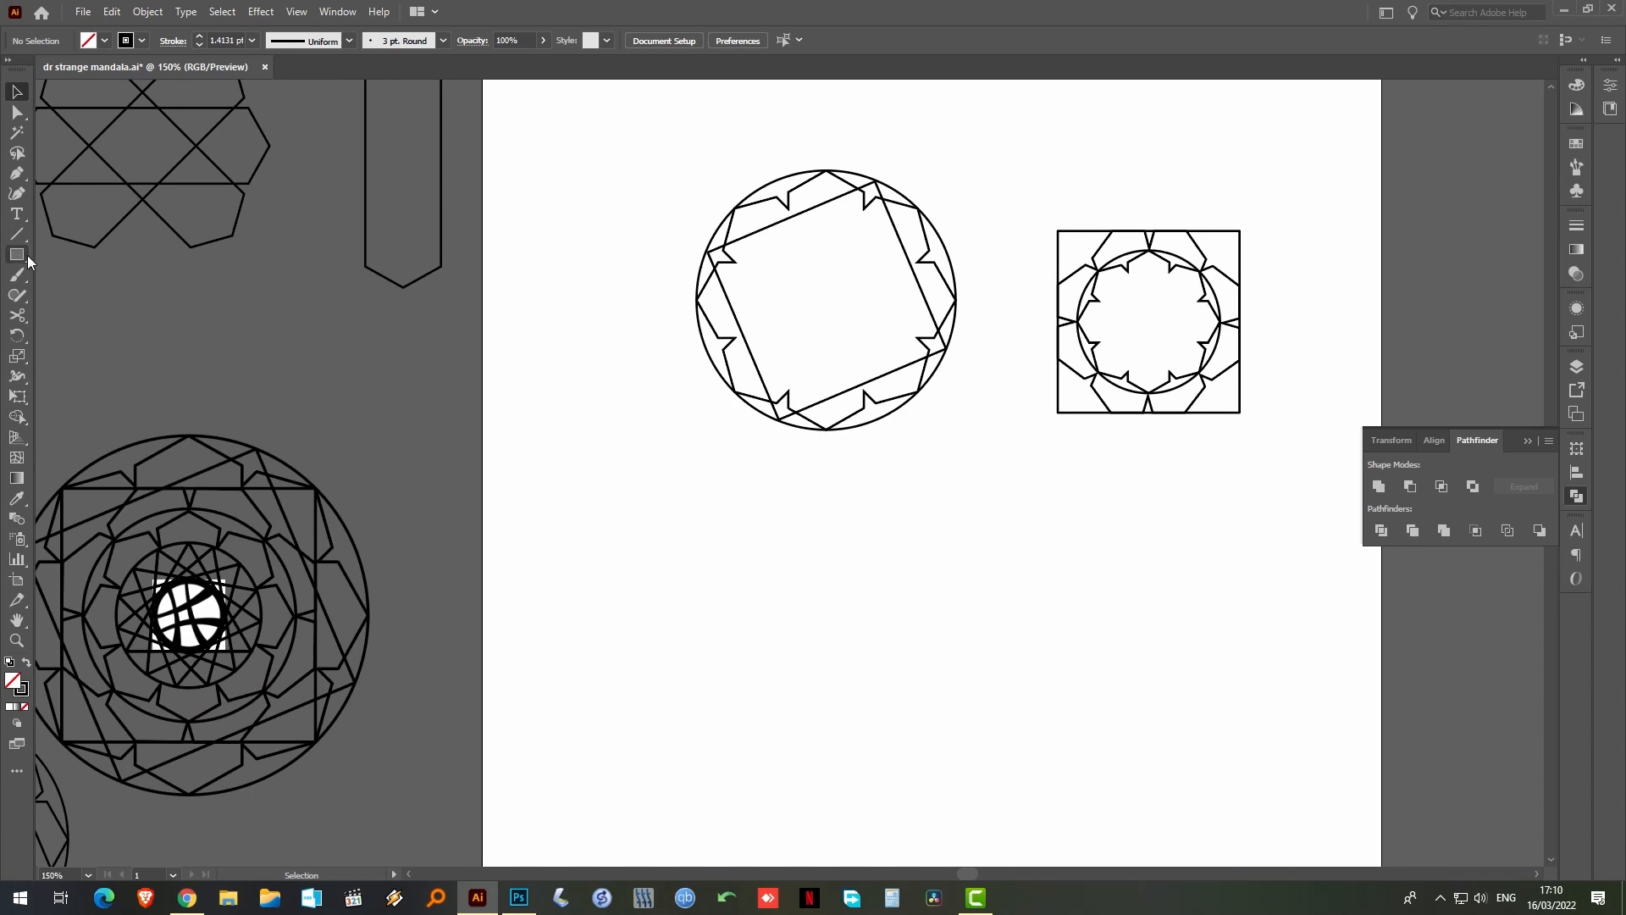
left_click_drag(22, 255, 59, 292)
left_click_drag(882, 541, 1076, 736)
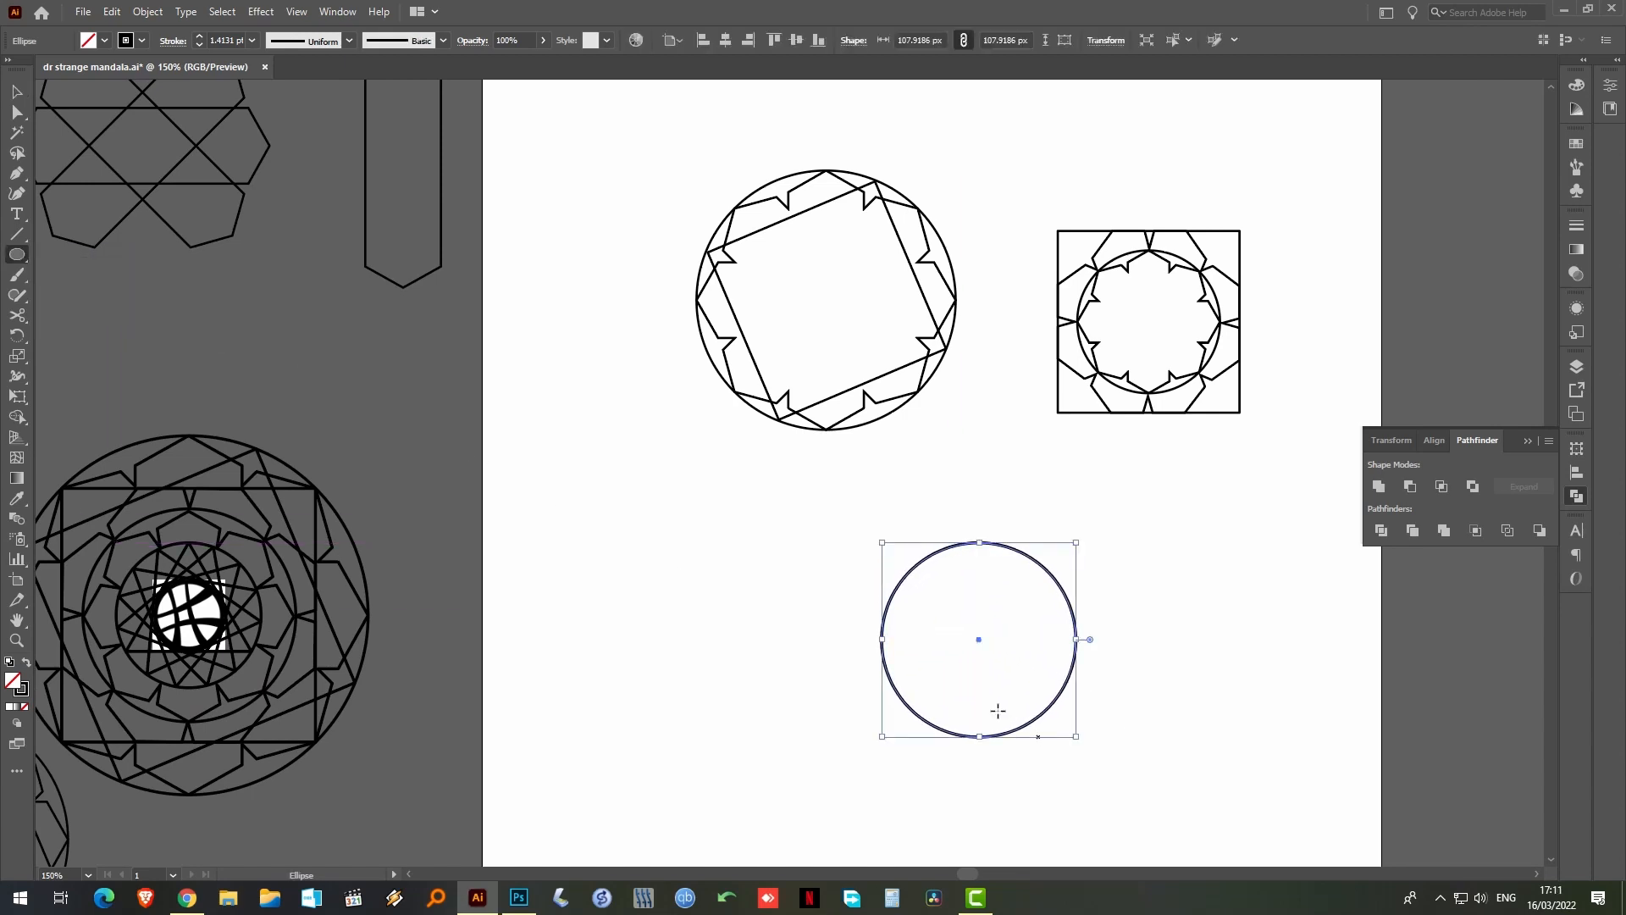
key("v")
left_click(339, 395)
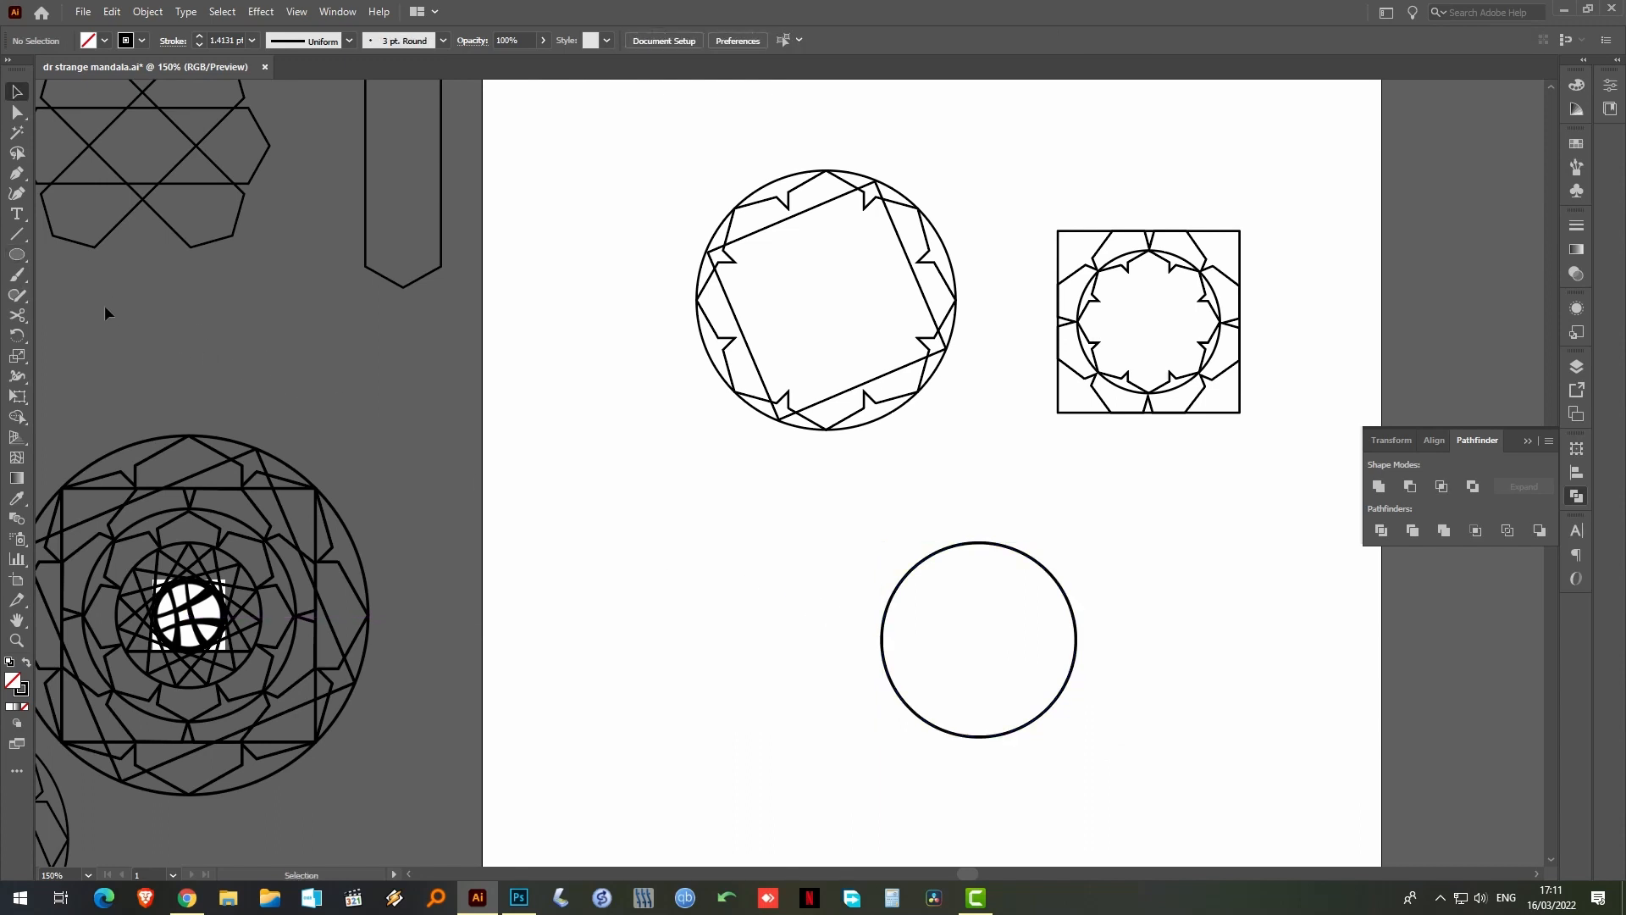
Create a three-sided polygon with a 50 px radius in the empty area beside the new circle
left_click(16, 263)
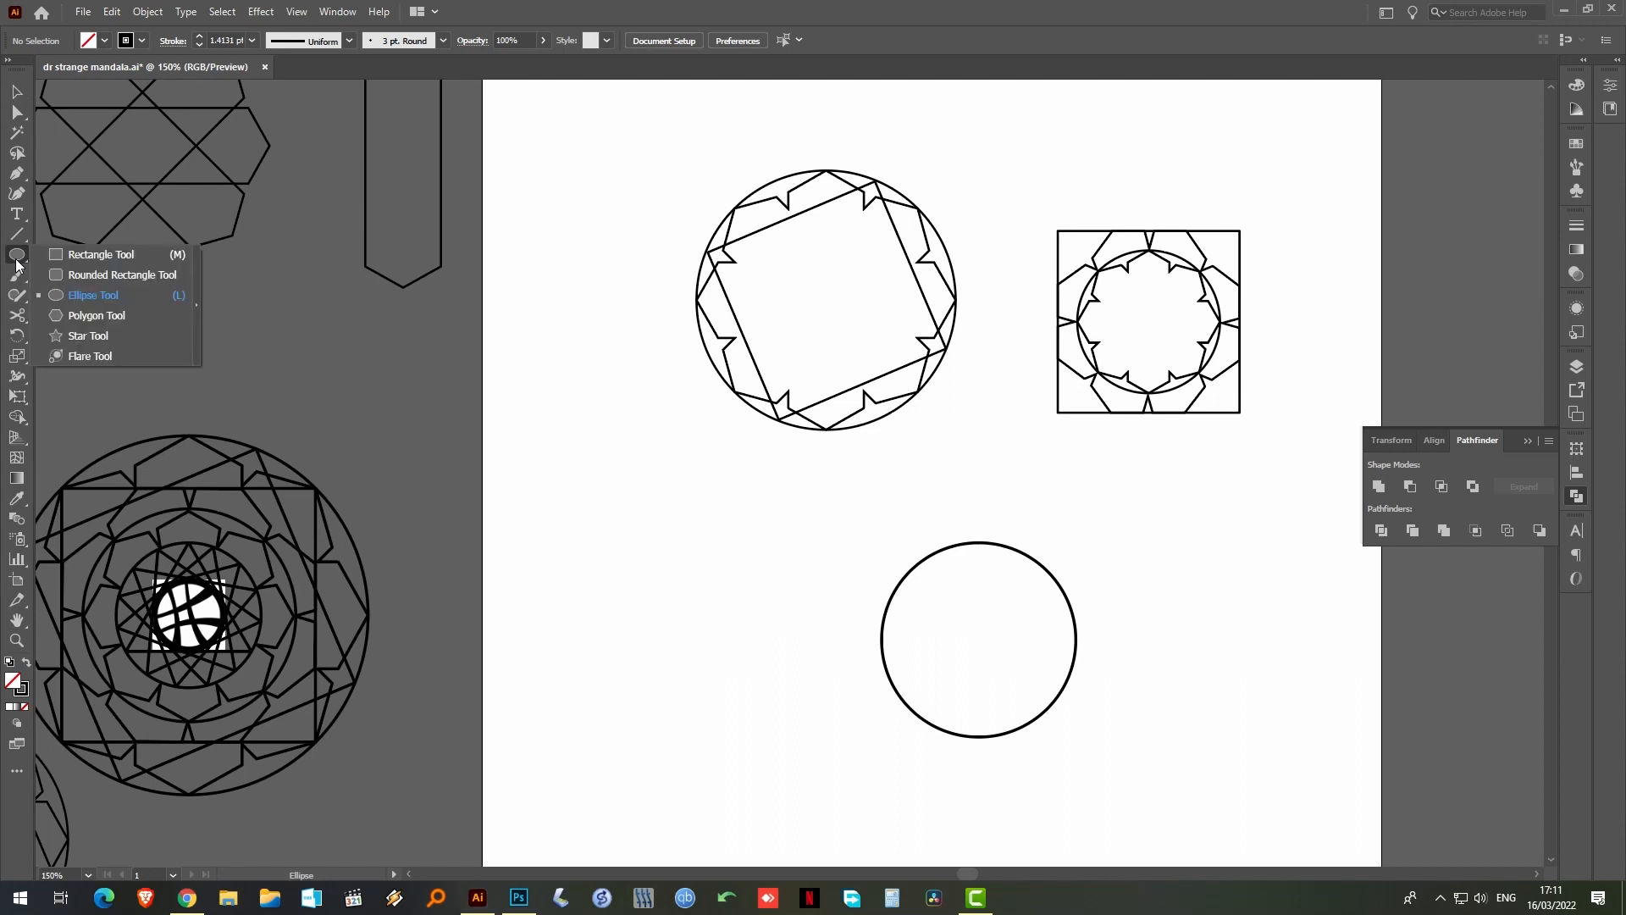
left_click(97, 314)
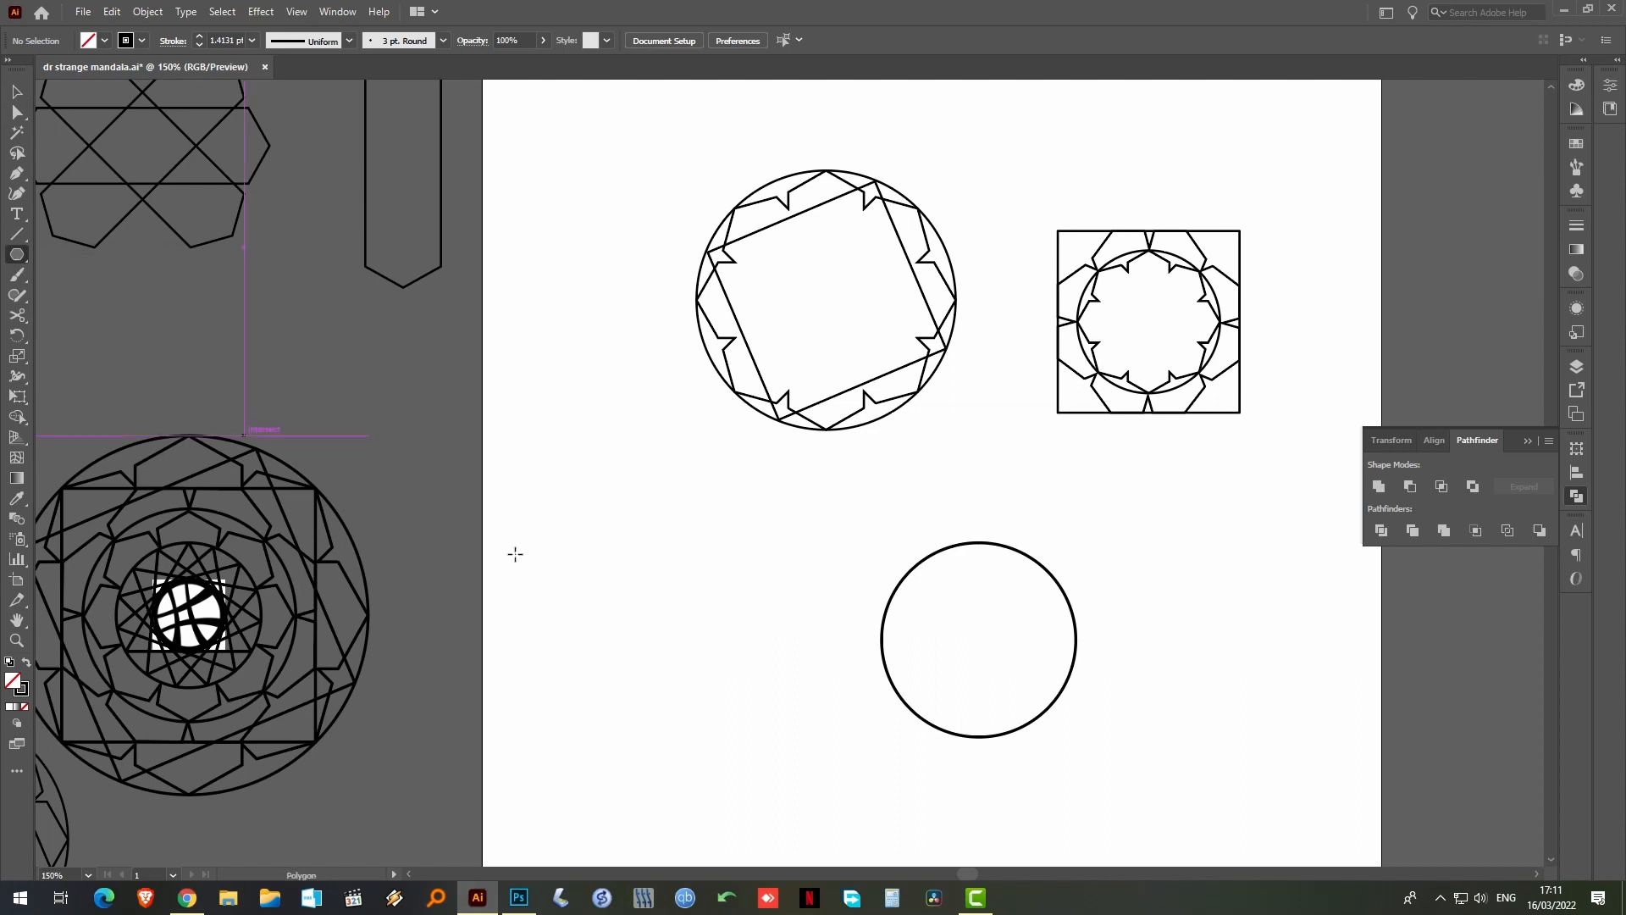
left_click(644, 579)
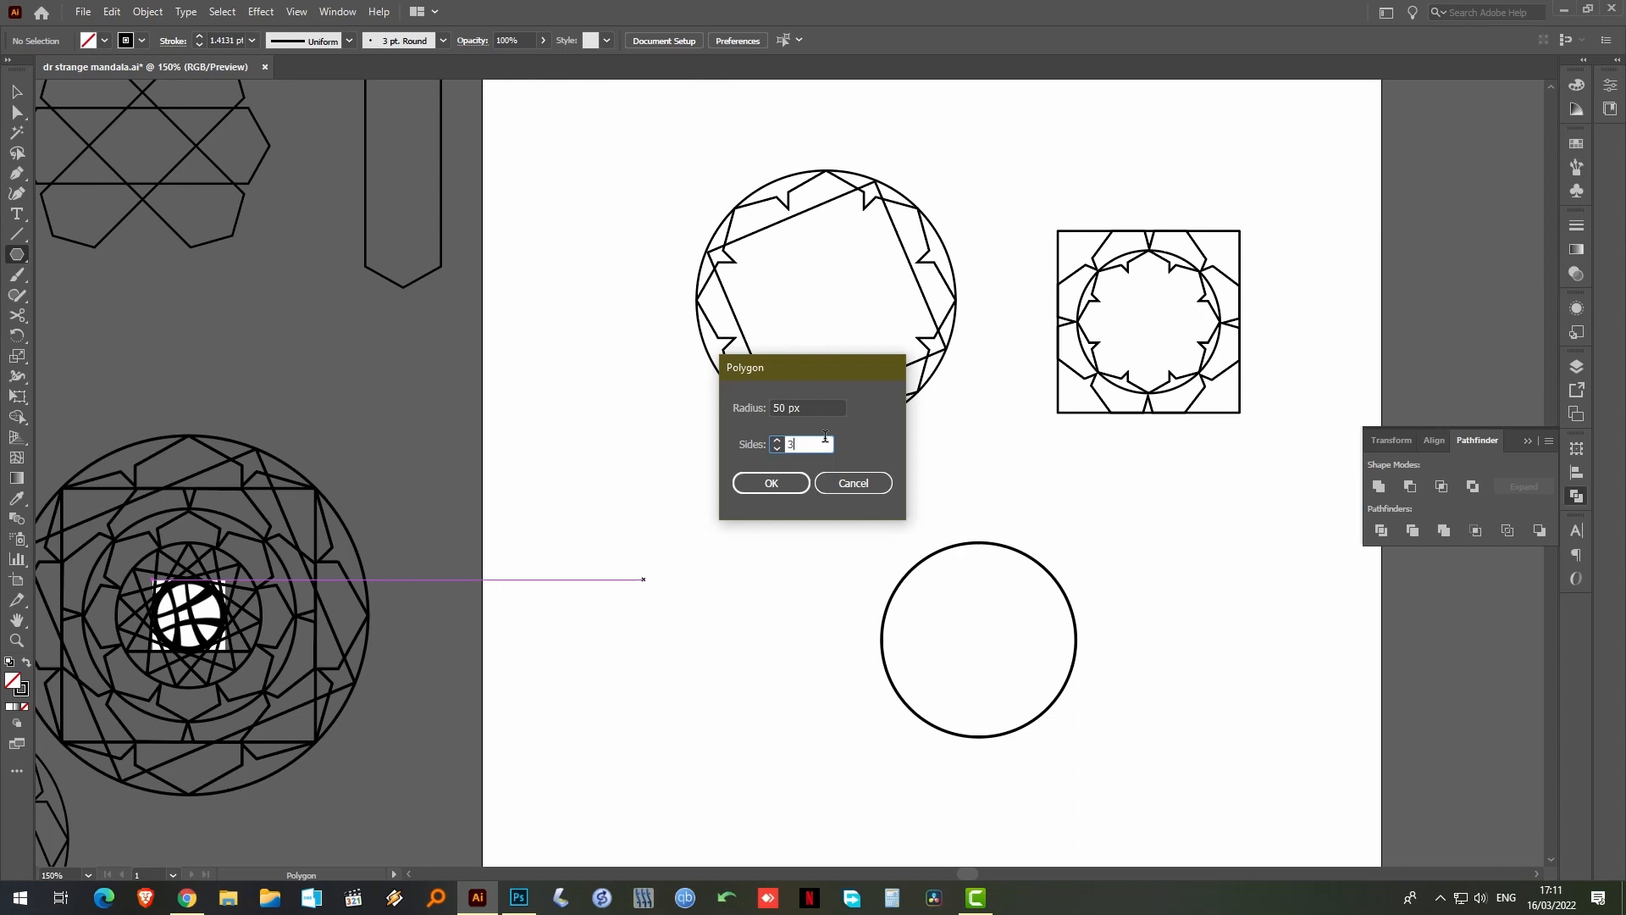
key("Return")
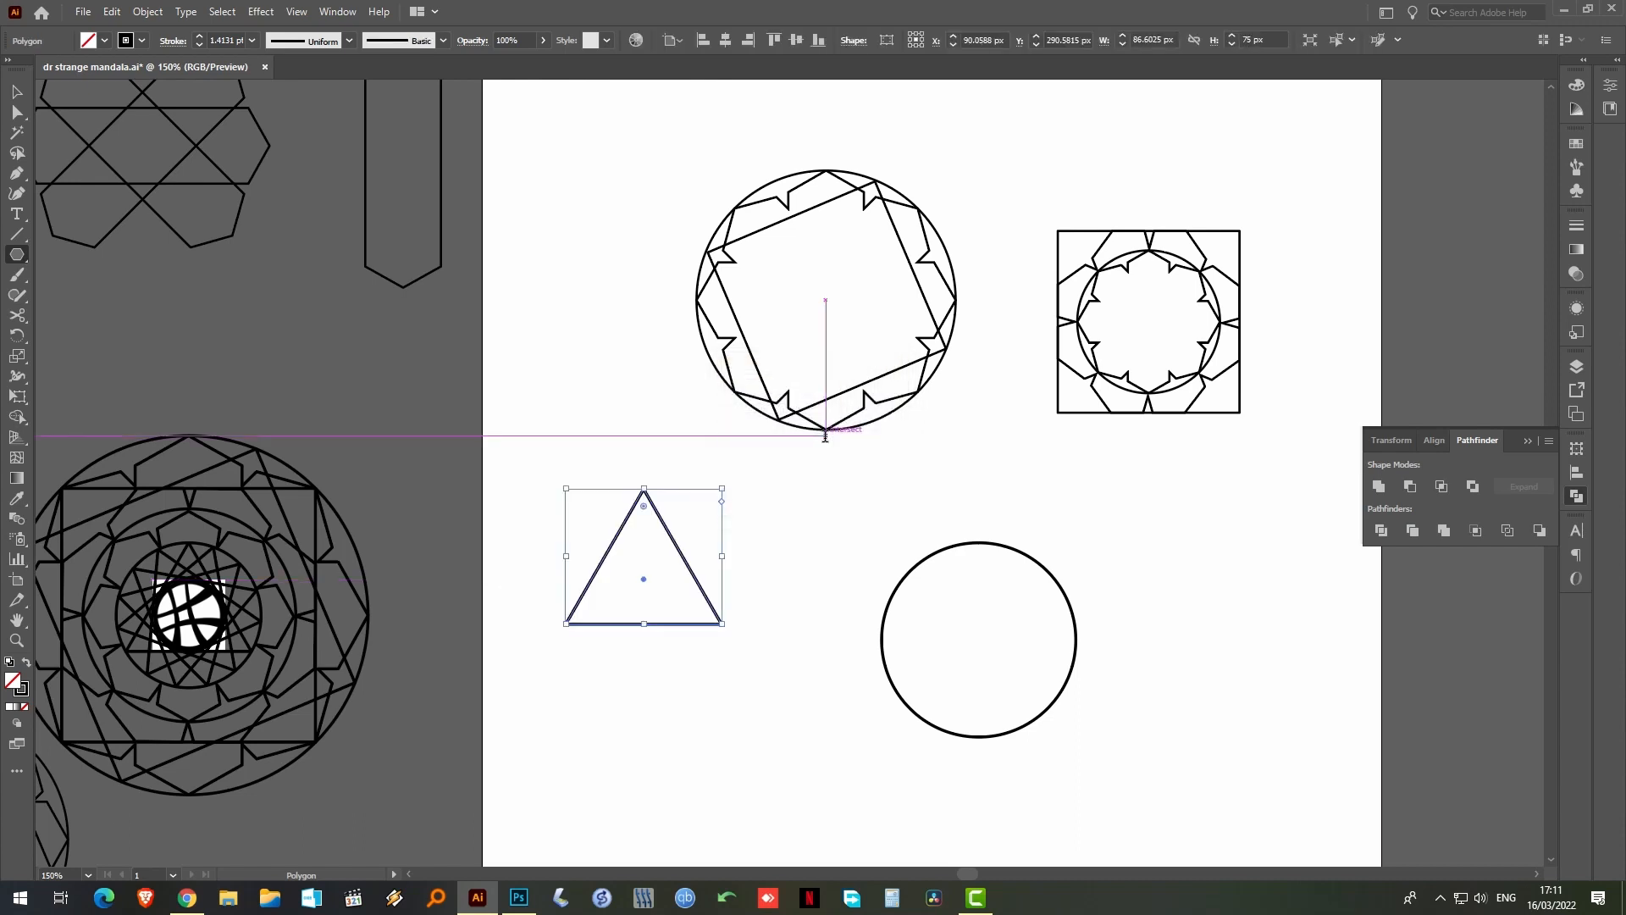
Place the triangle's apex on the new circle's top point and enlarge it to about 93 px wide so its corners meet the circle
key("v")
left_click(712, 644)
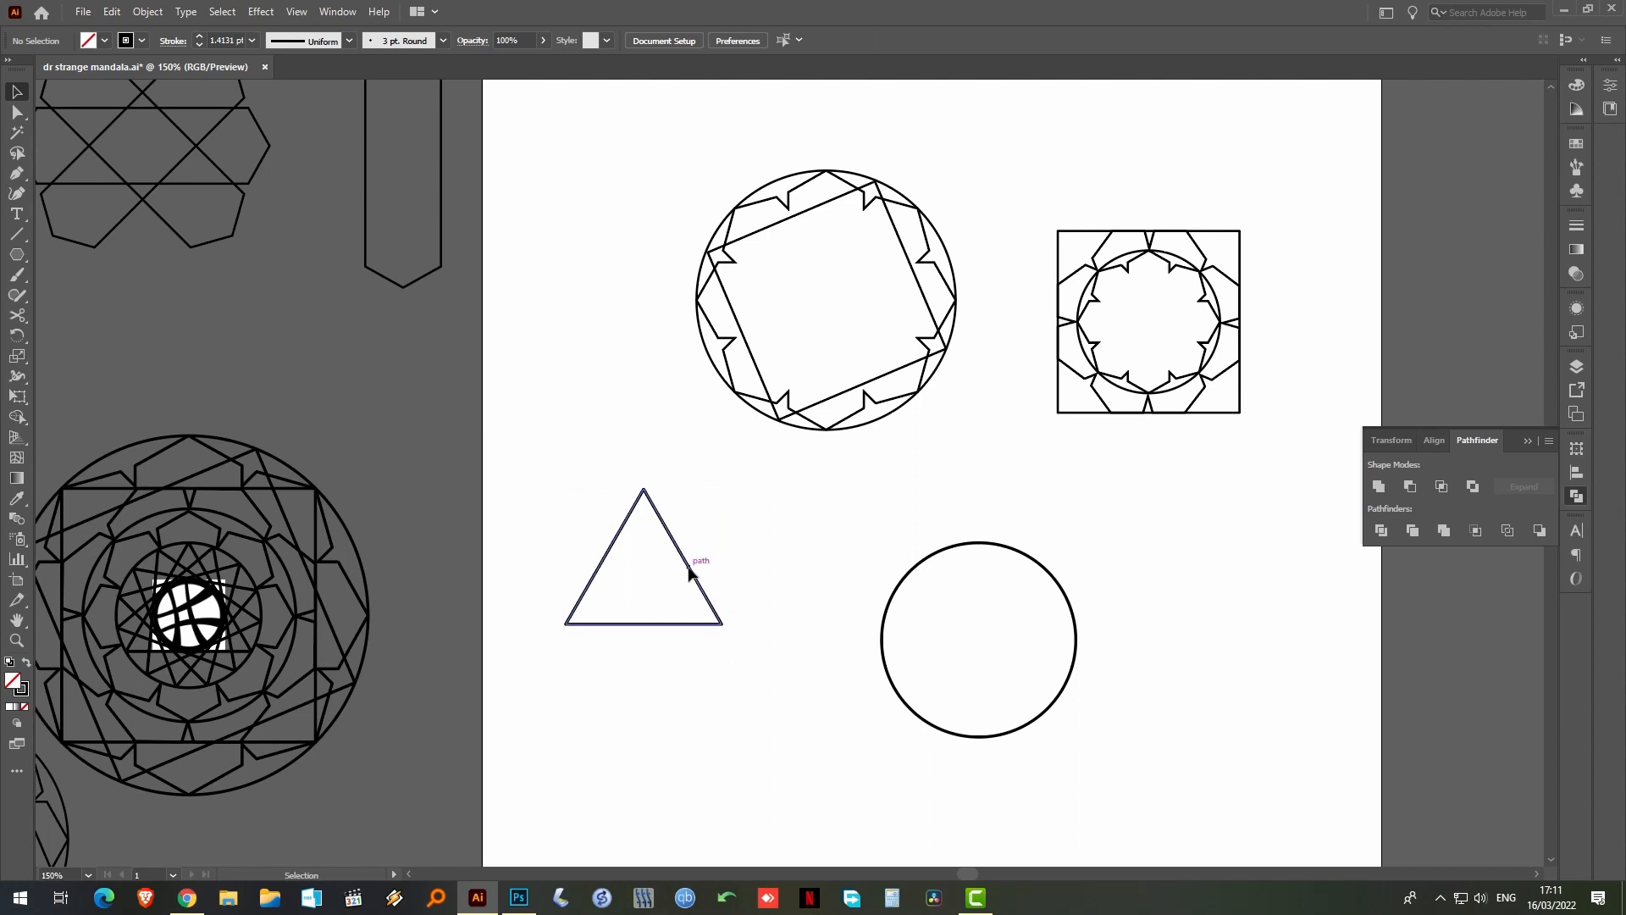
left_click_drag(689, 572, 1031, 621)
left_click_drag(980, 678, 980, 687)
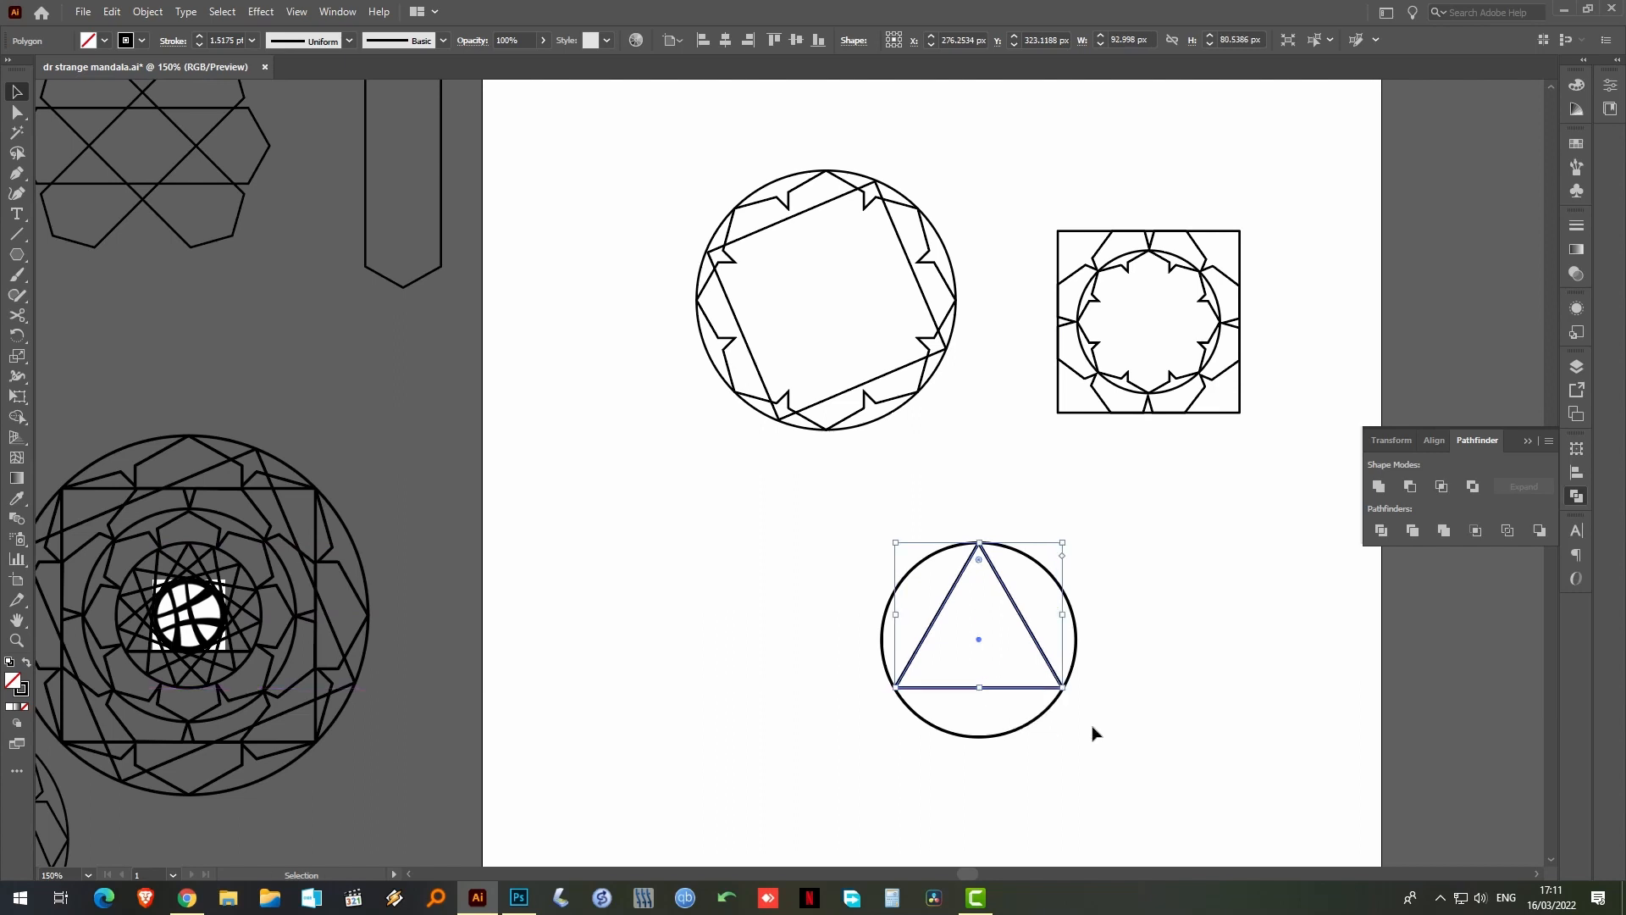
Group the new circle and its inscribed triangle
left_click_drag(1148, 555, 727, 784)
key("ctrl+g")
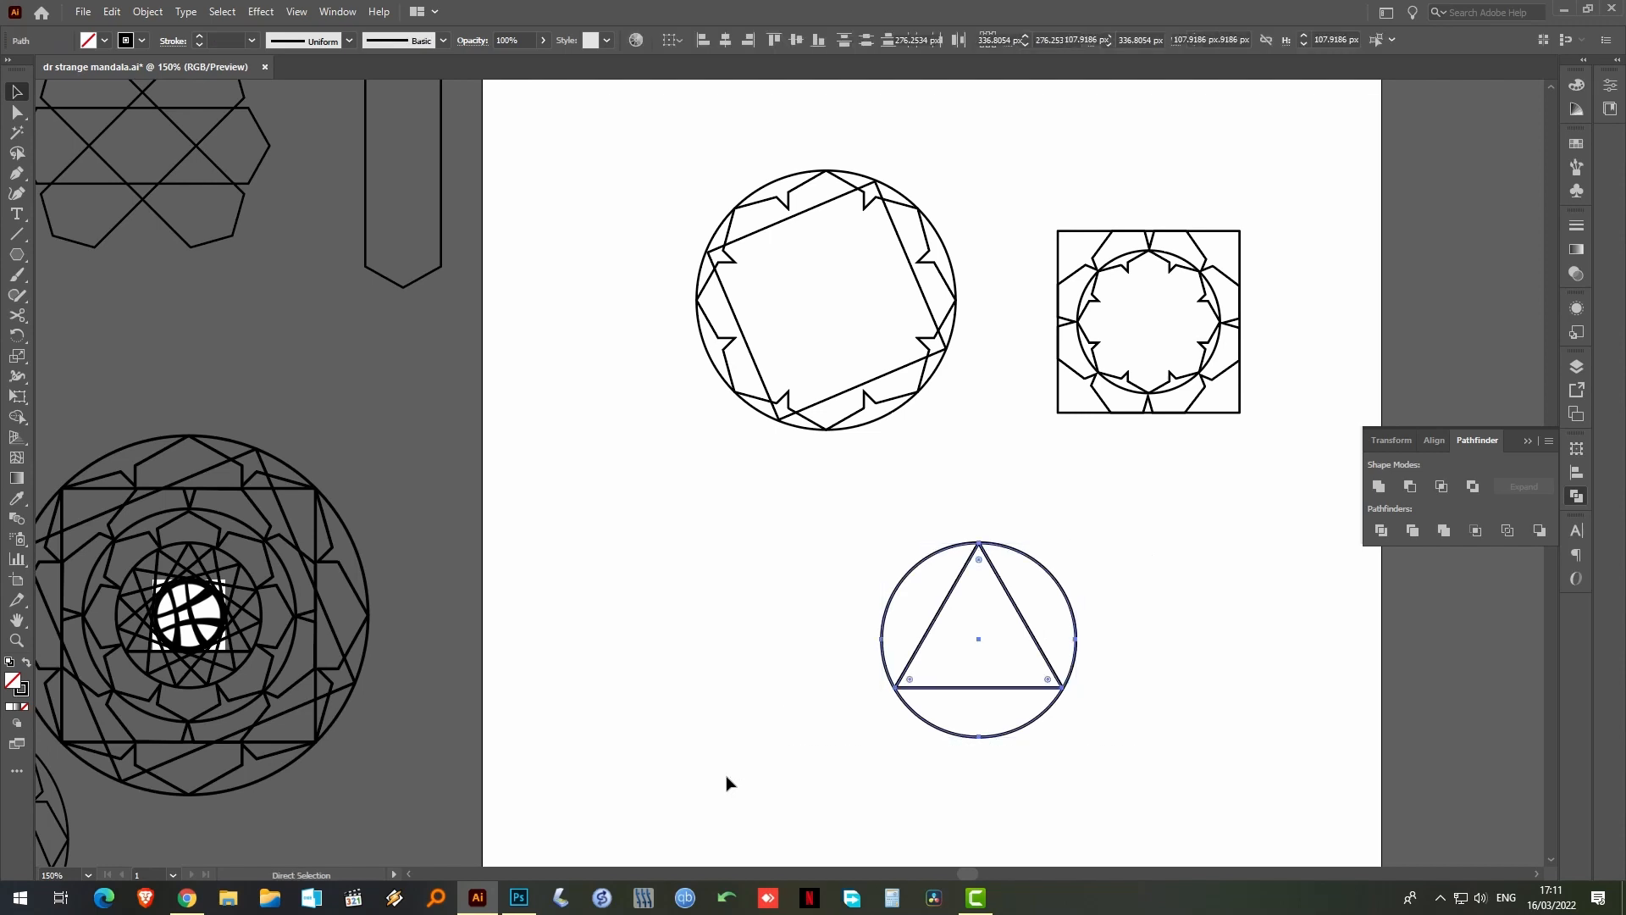
left_click(1109, 585)
left_click(1059, 580)
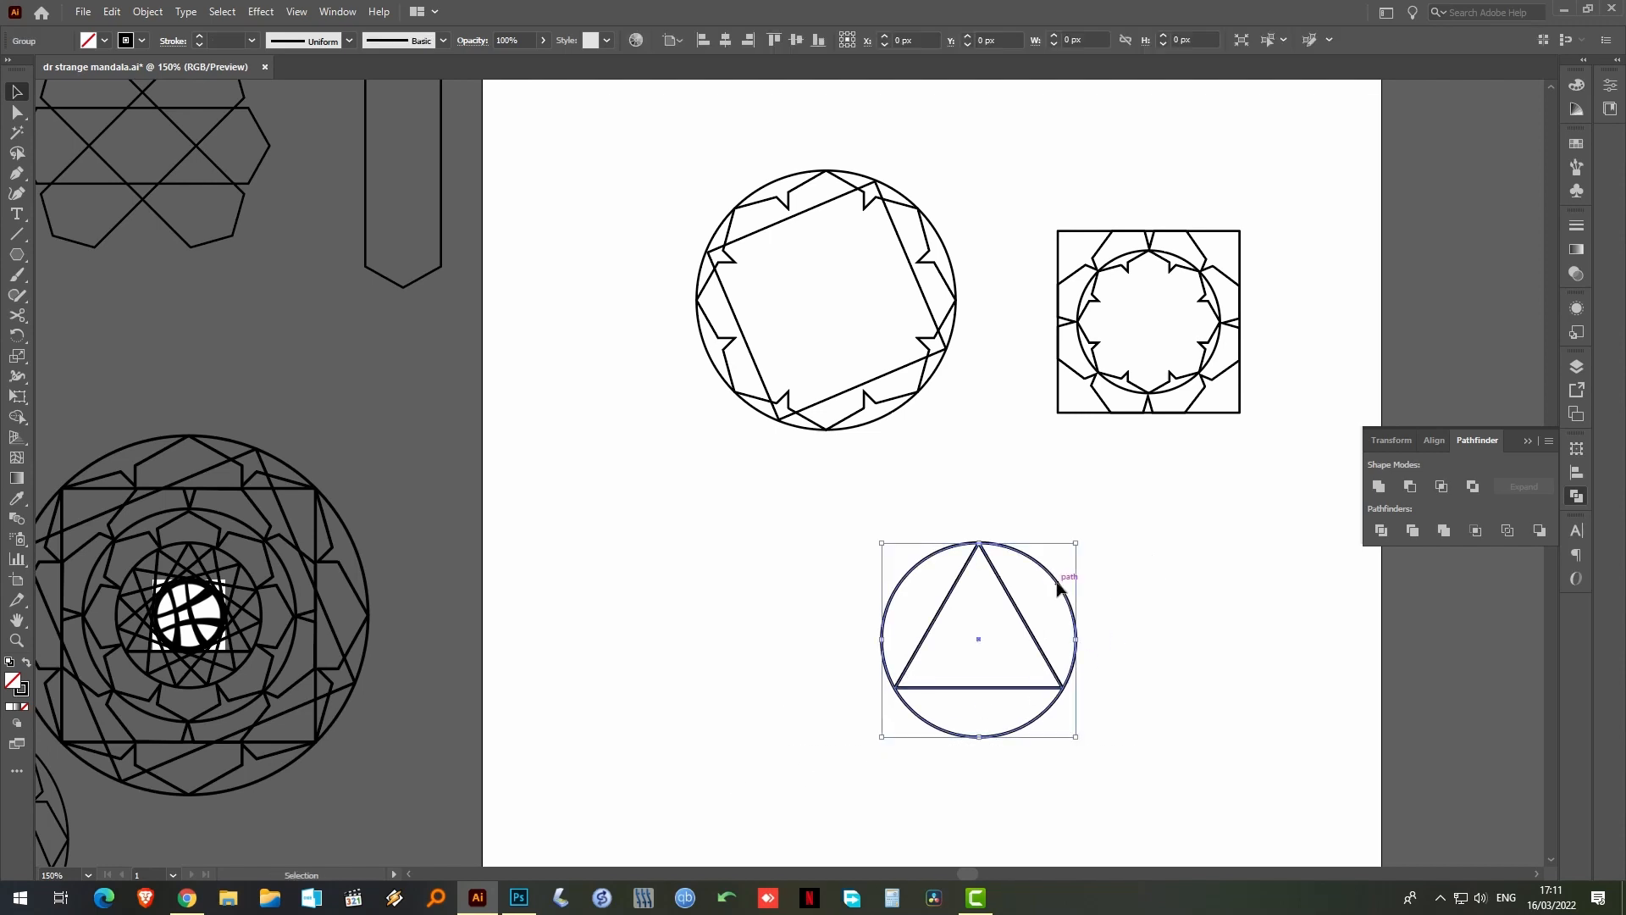
left_click(1113, 581)
Make a copy of the circle-and-triangle group rotated by 90° and repeat it twice to form a twelve-pointed star ring
left_click_drag(1136, 528, 823, 765)
key("r")
key("Return")
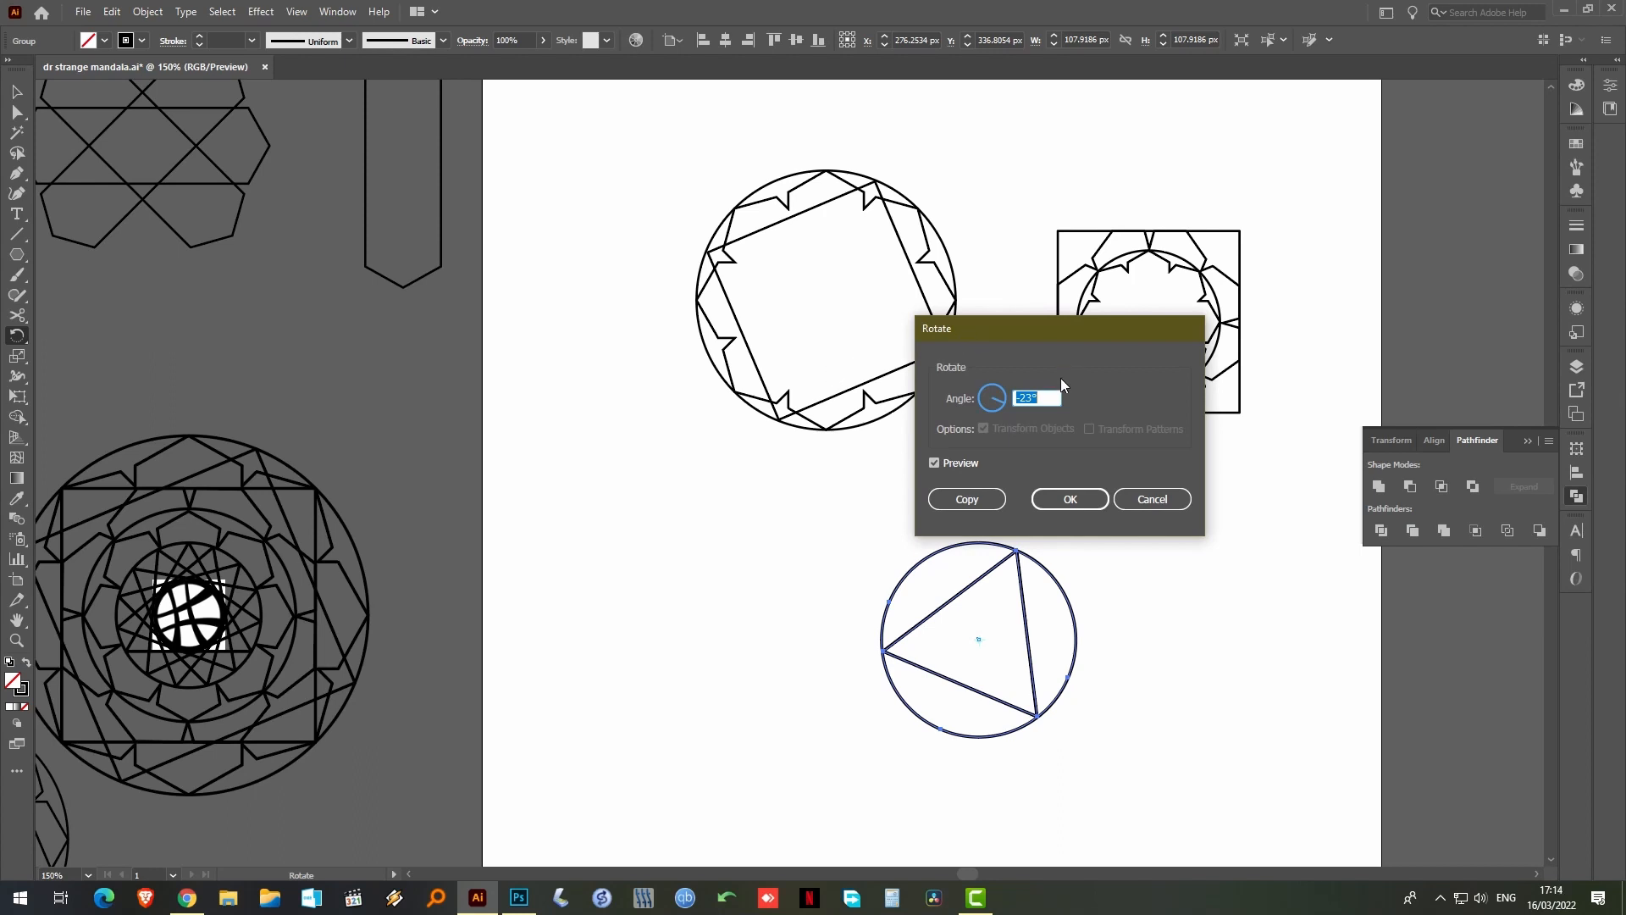
type("90")
left_click(995, 502)
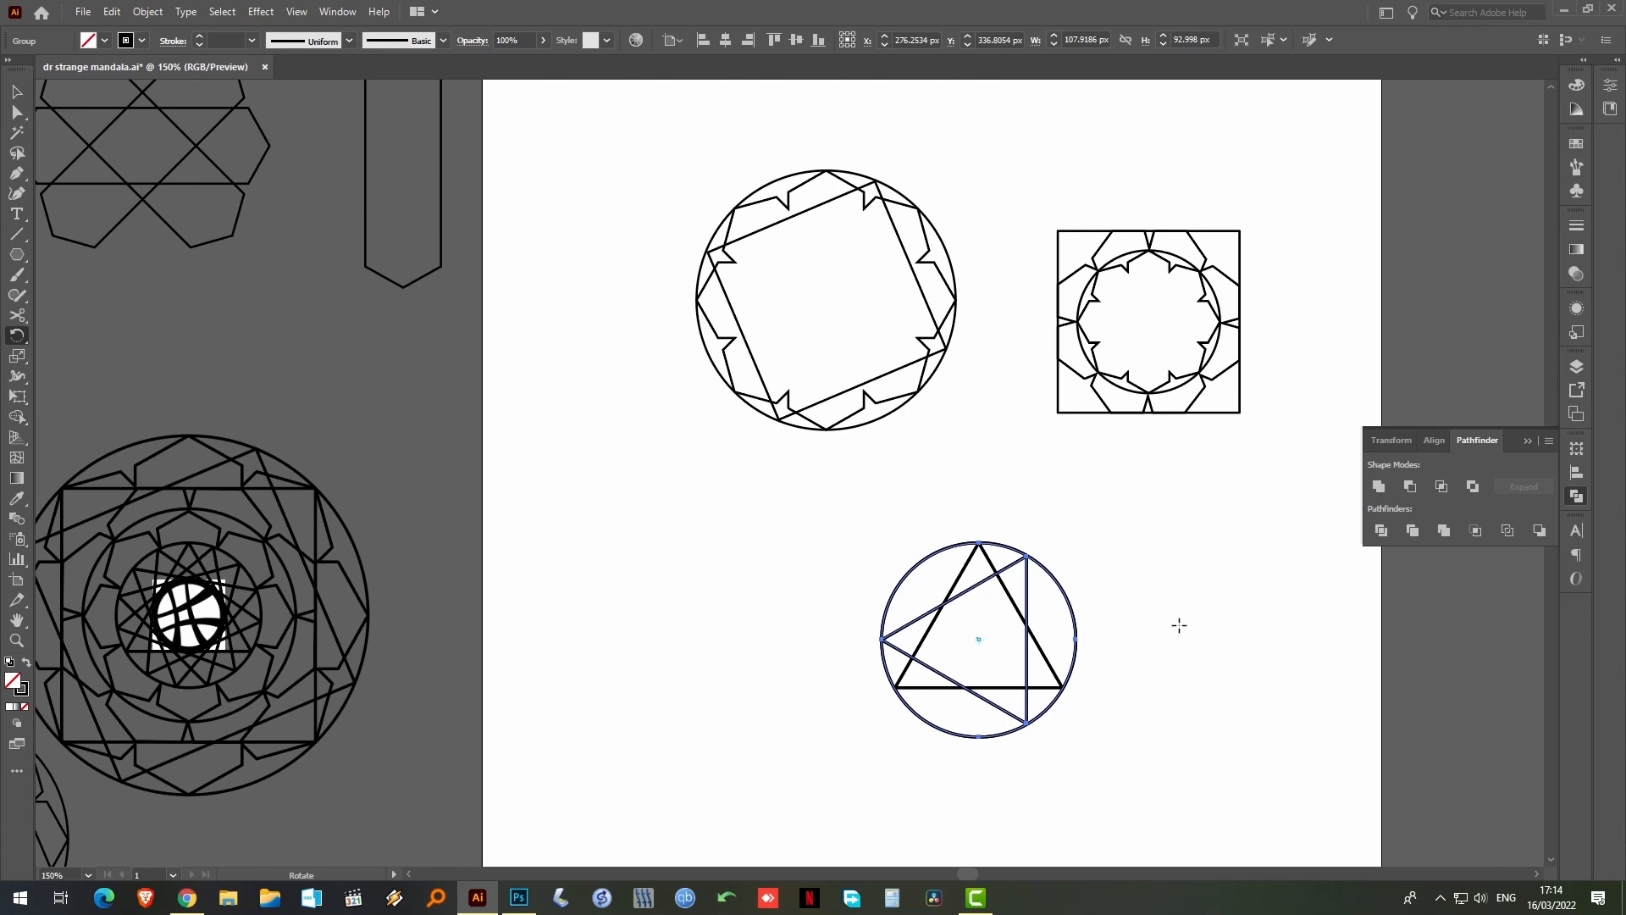
key("ctrl+d")
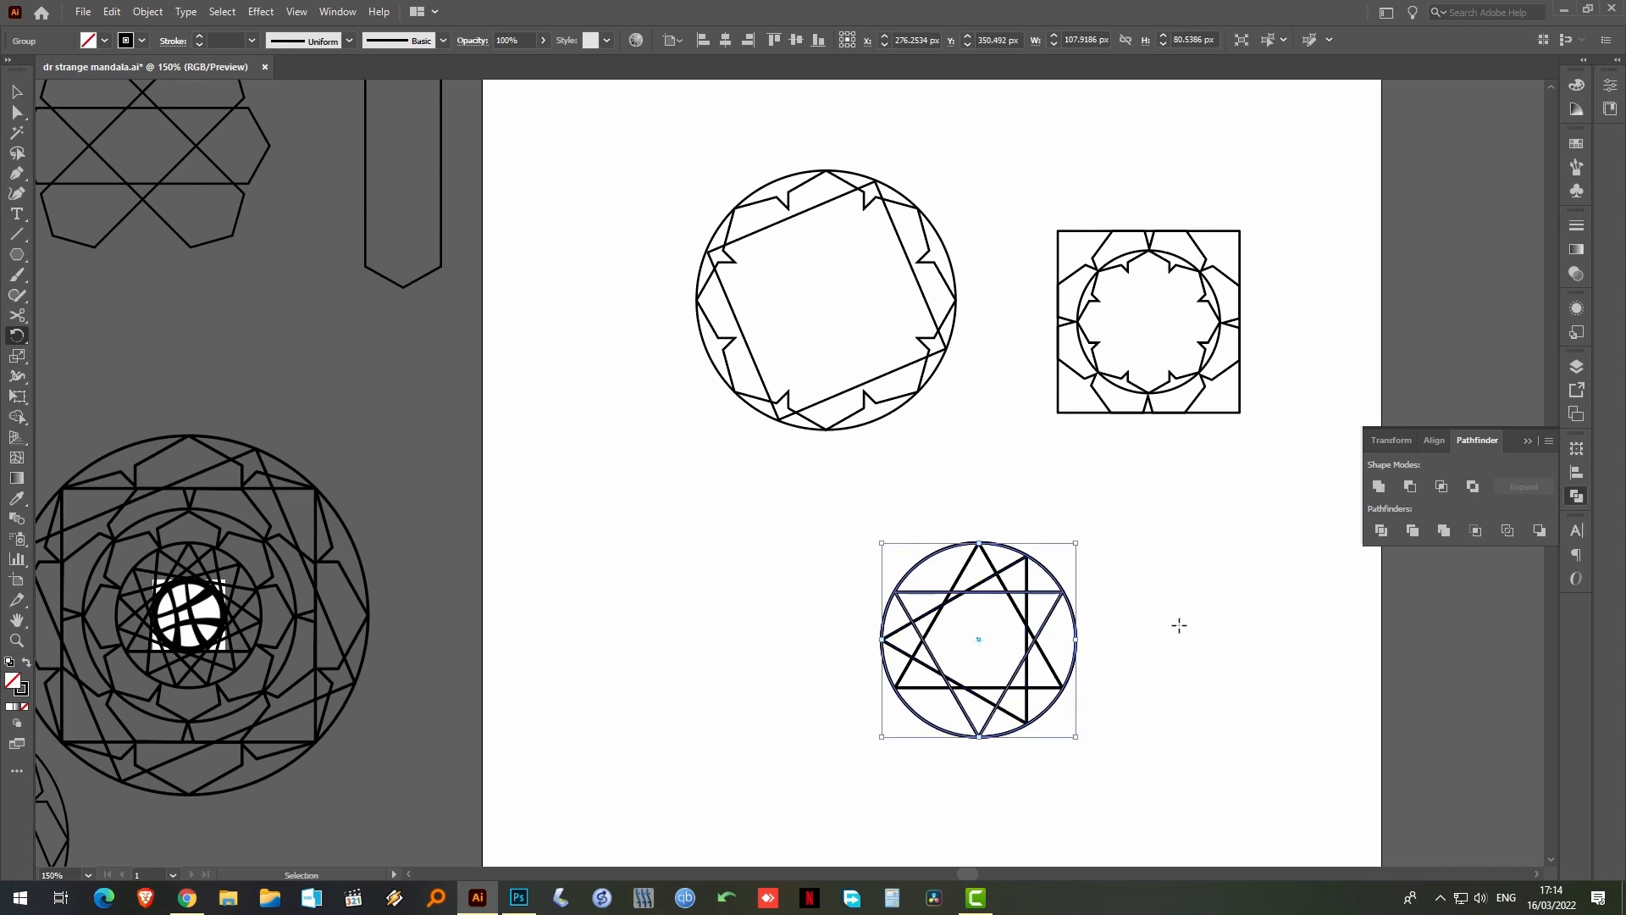
key("ctrl+d")
key("v")
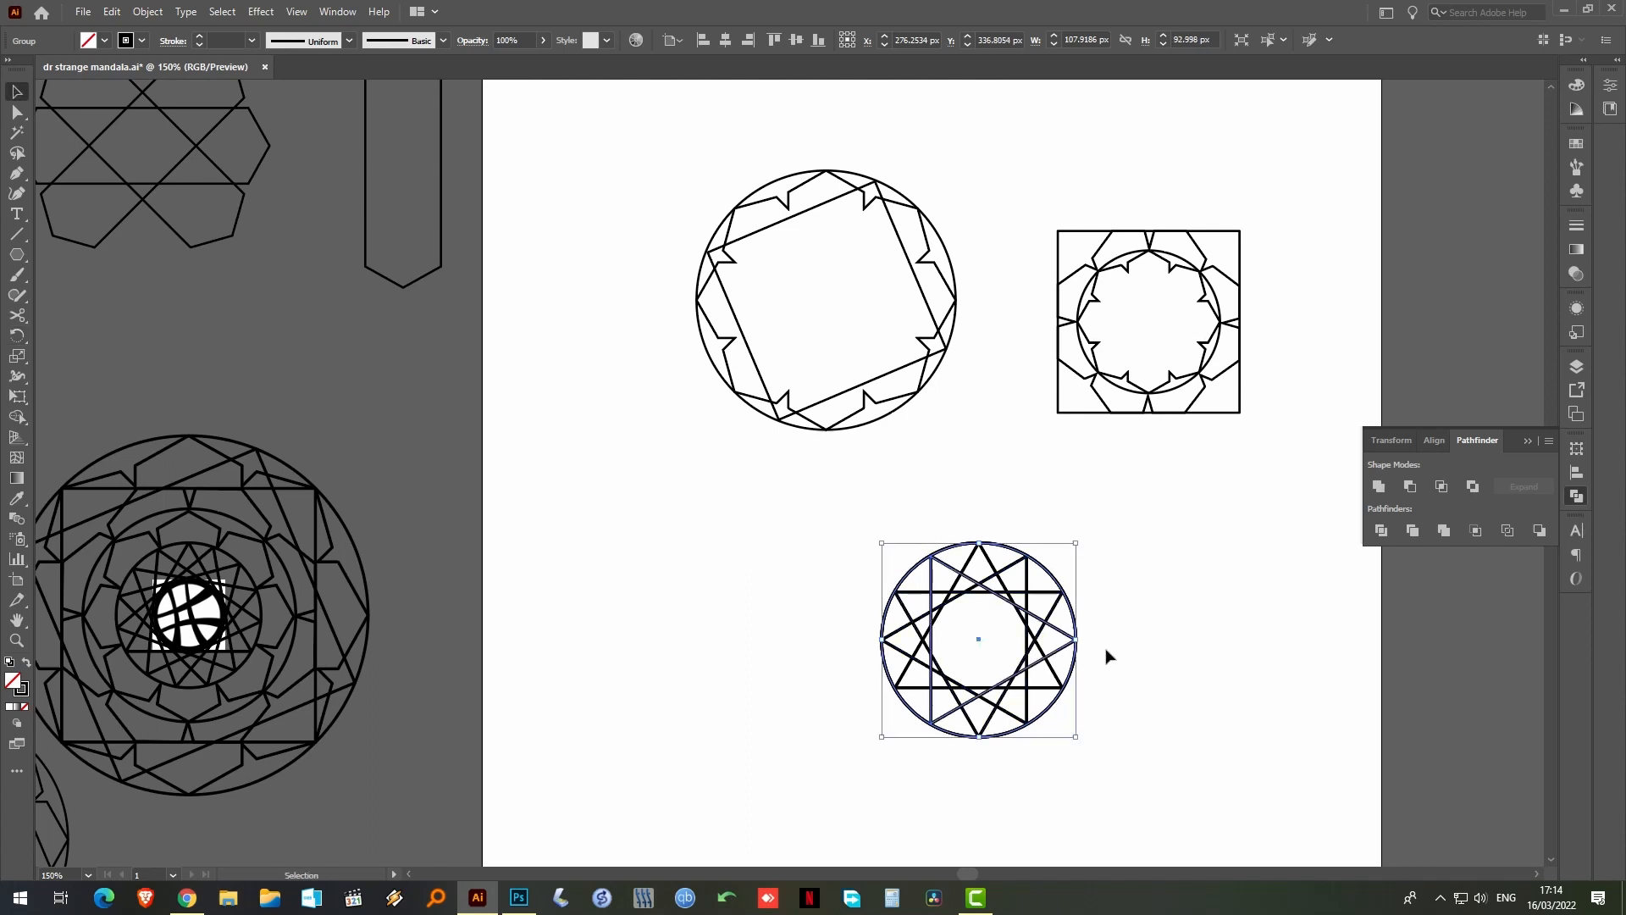
left_click(1091, 569)
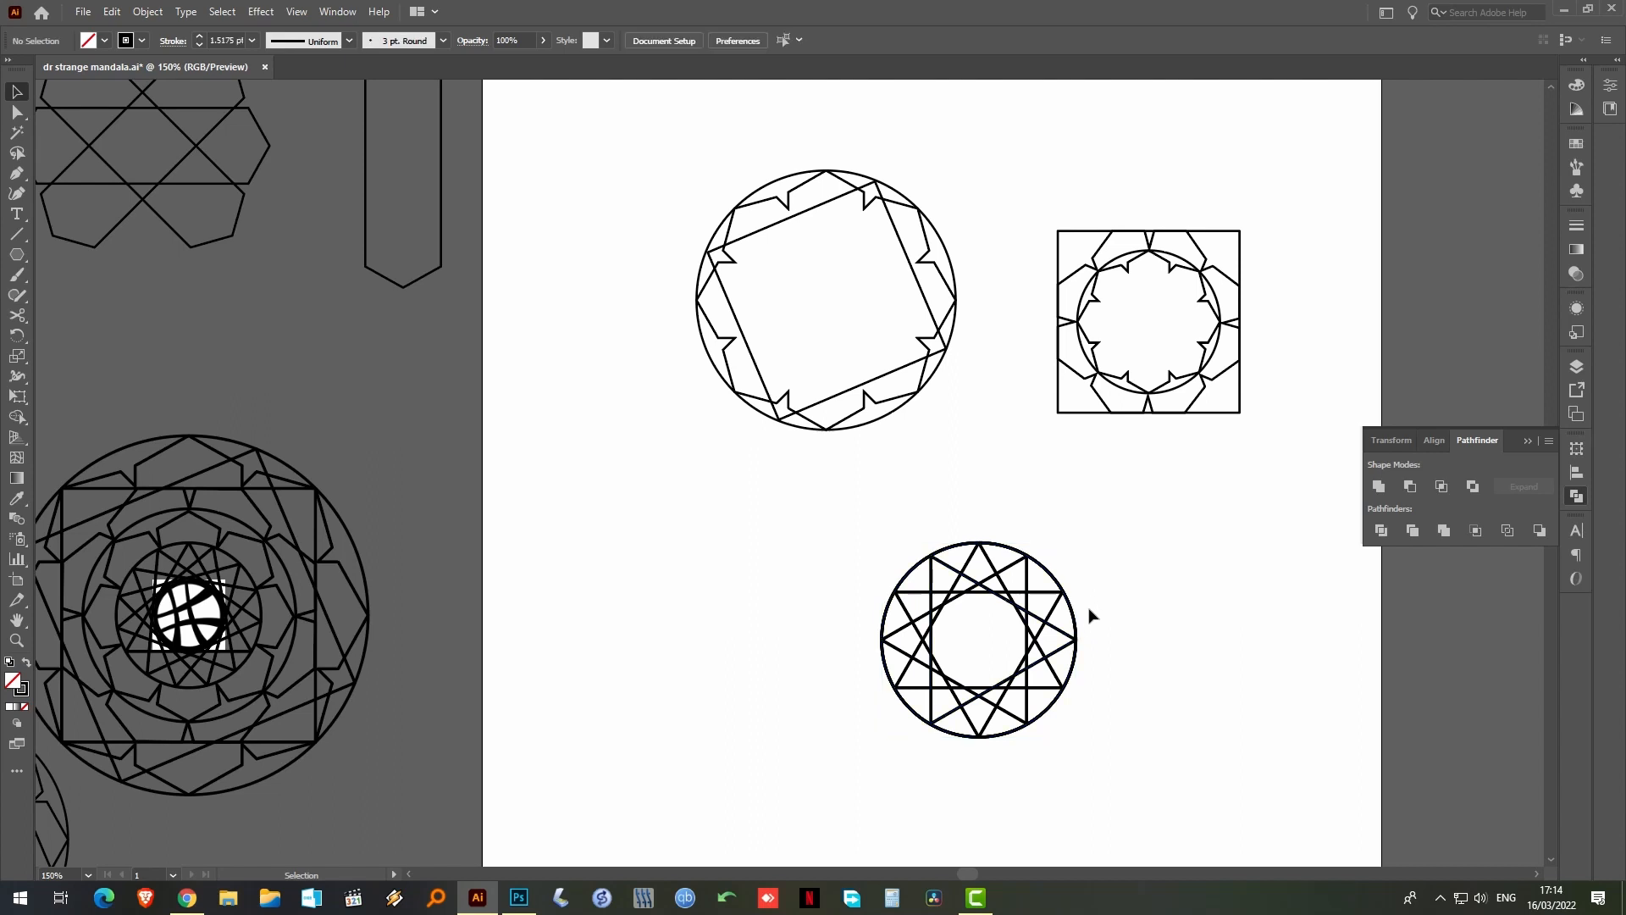
left_click_drag(1105, 521, 788, 761)
key("v")
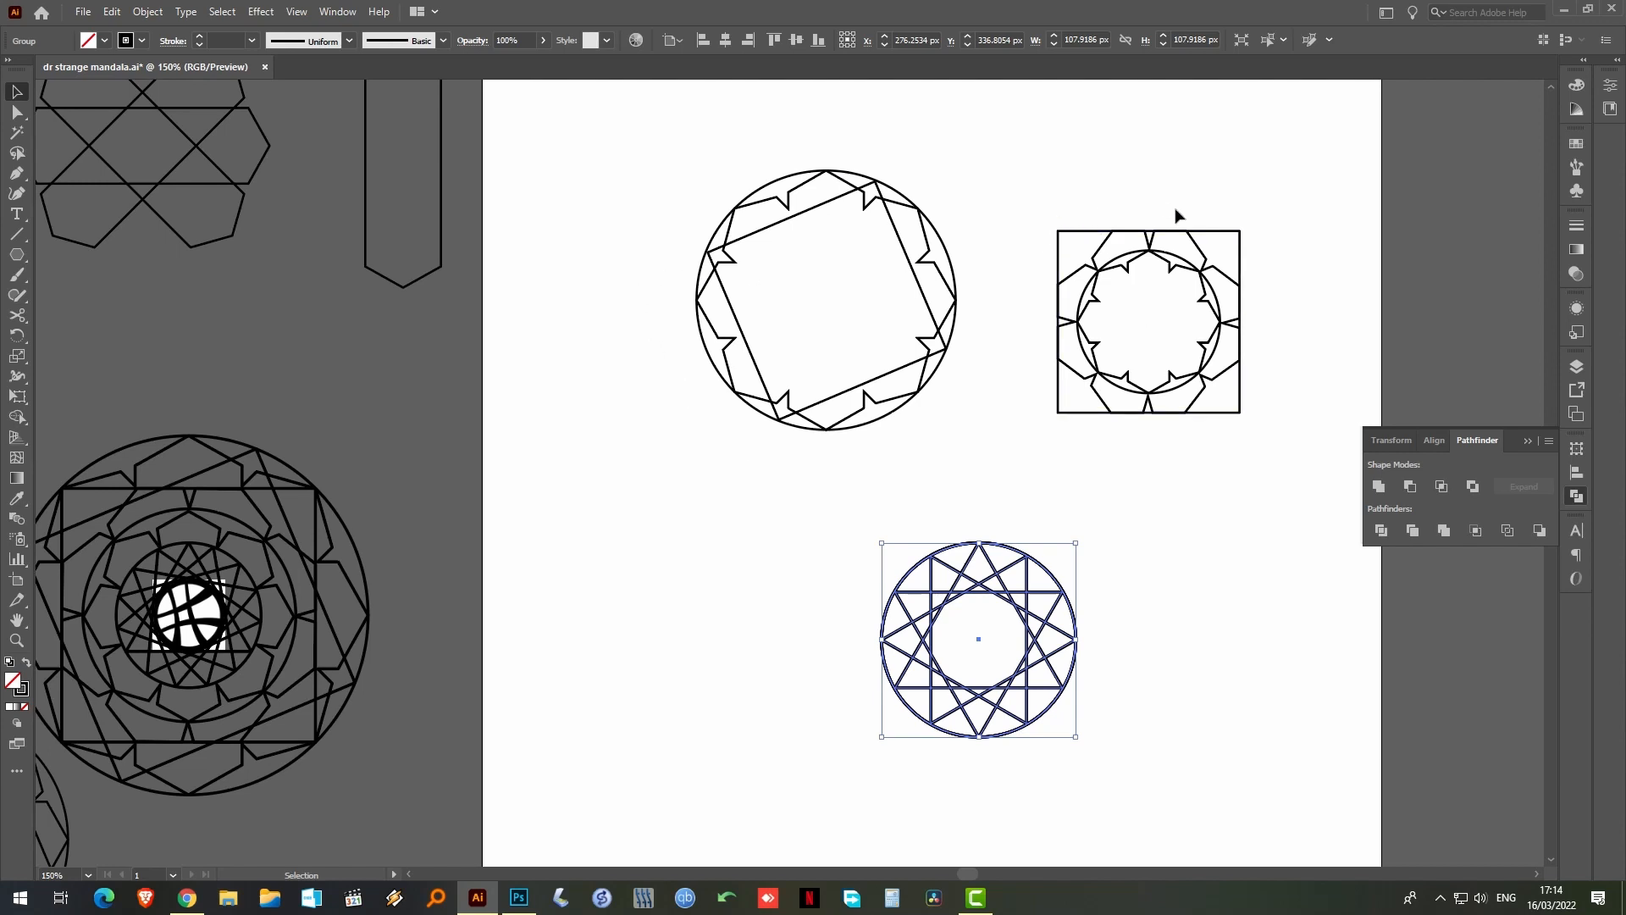
left_click(1090, 186)
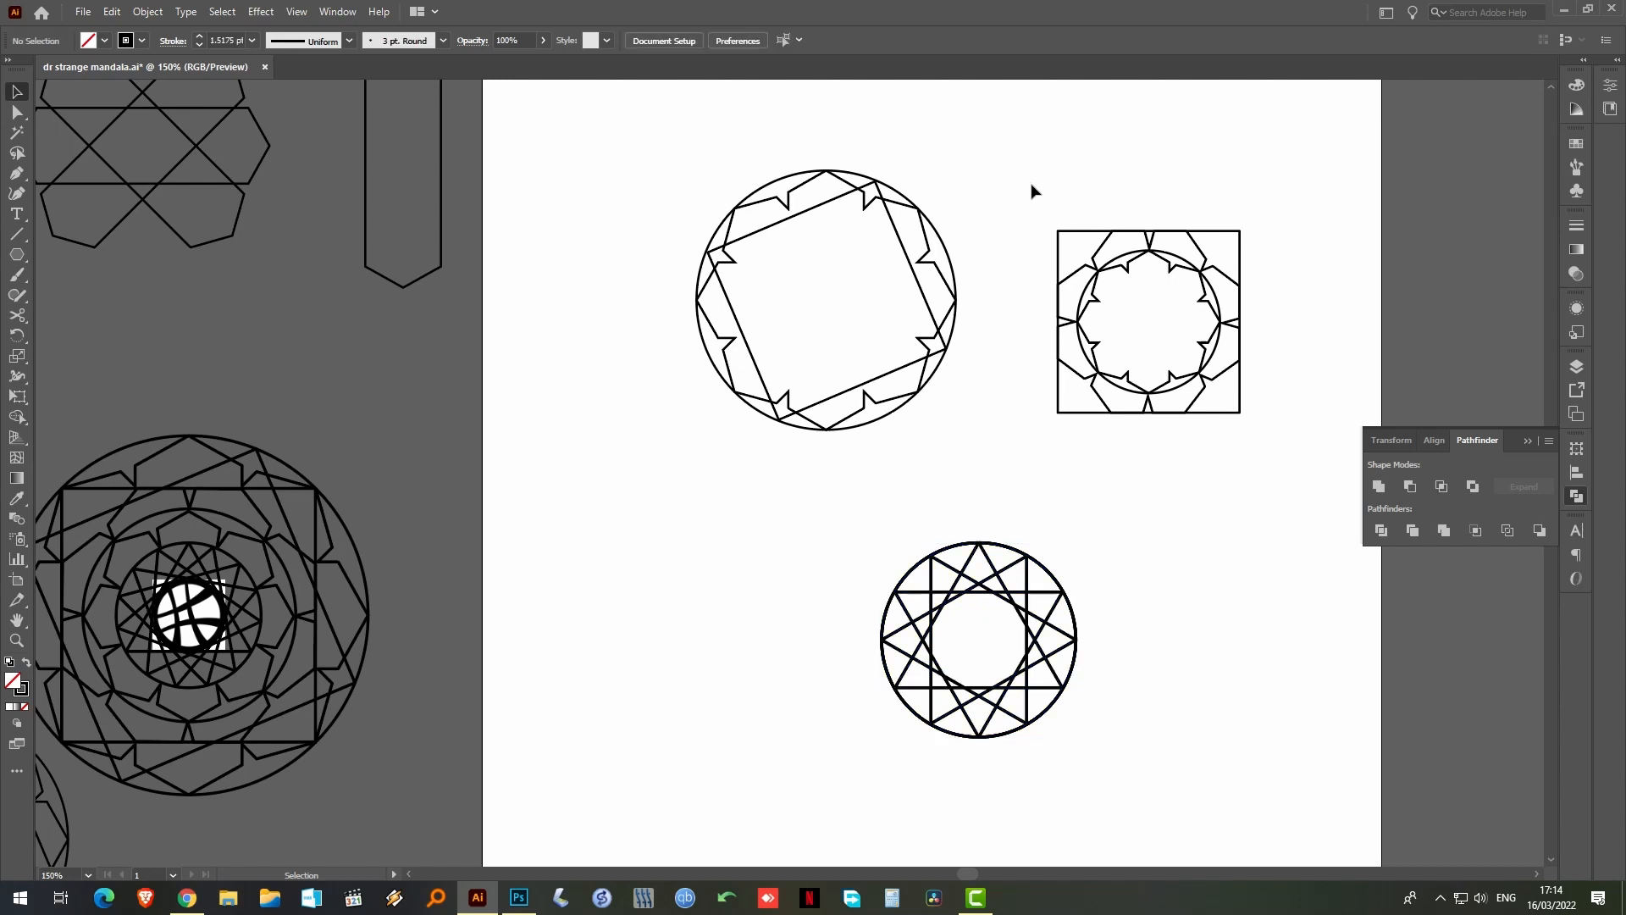
Move the square motif into the centre of the large circular motif
left_click_drag(1009, 174, 1241, 533)
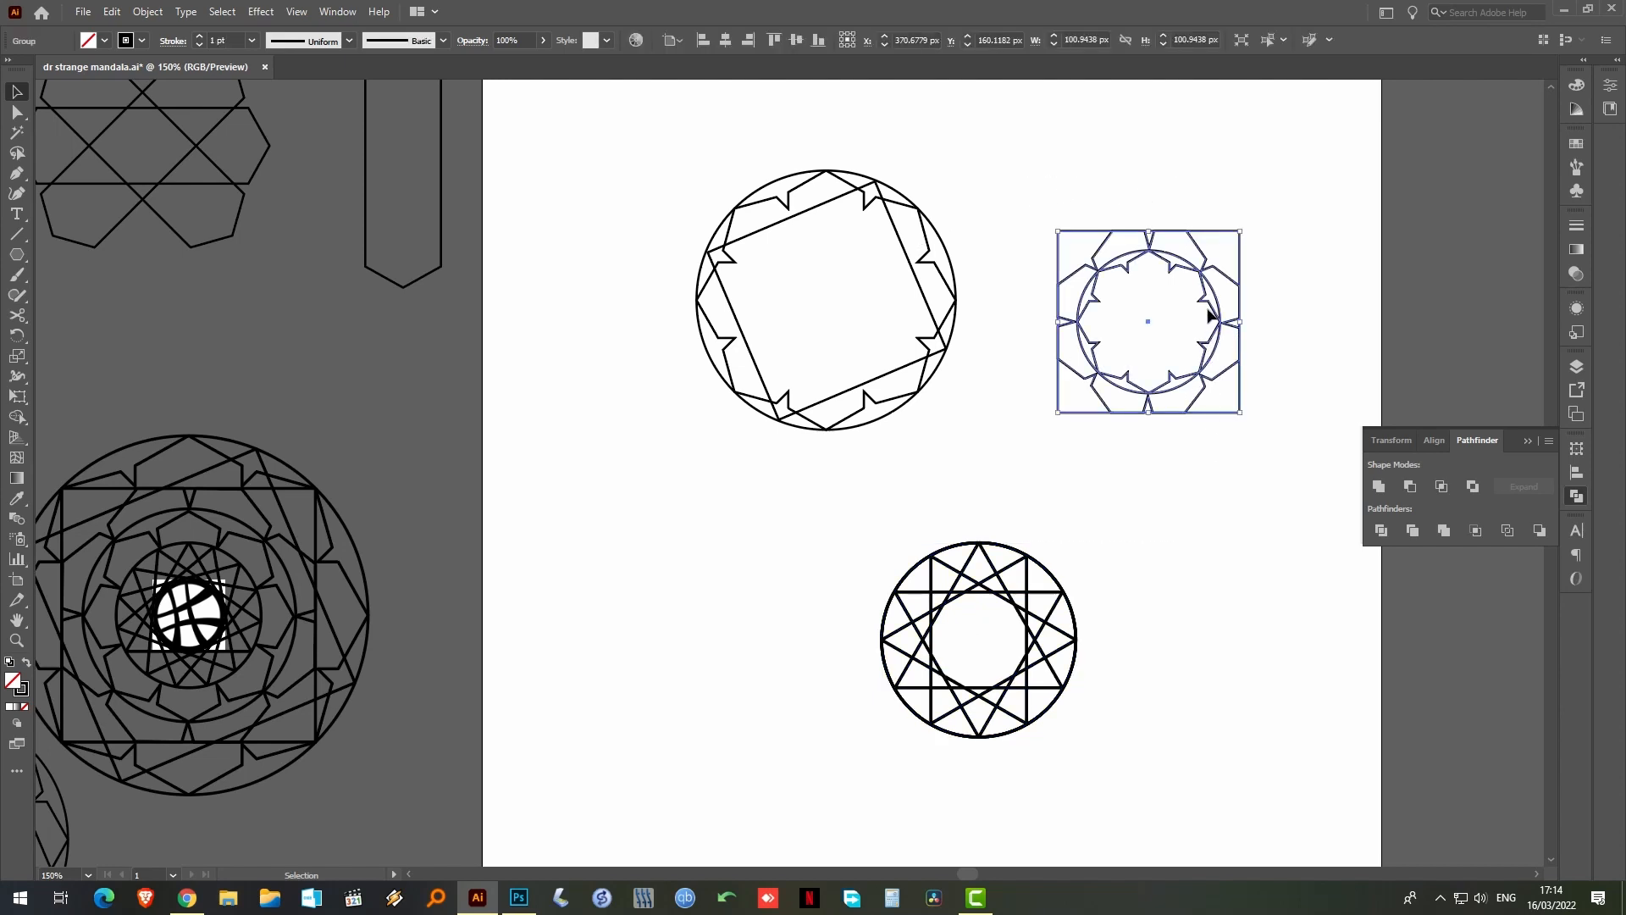
left_click_drag(1185, 311, 889, 290)
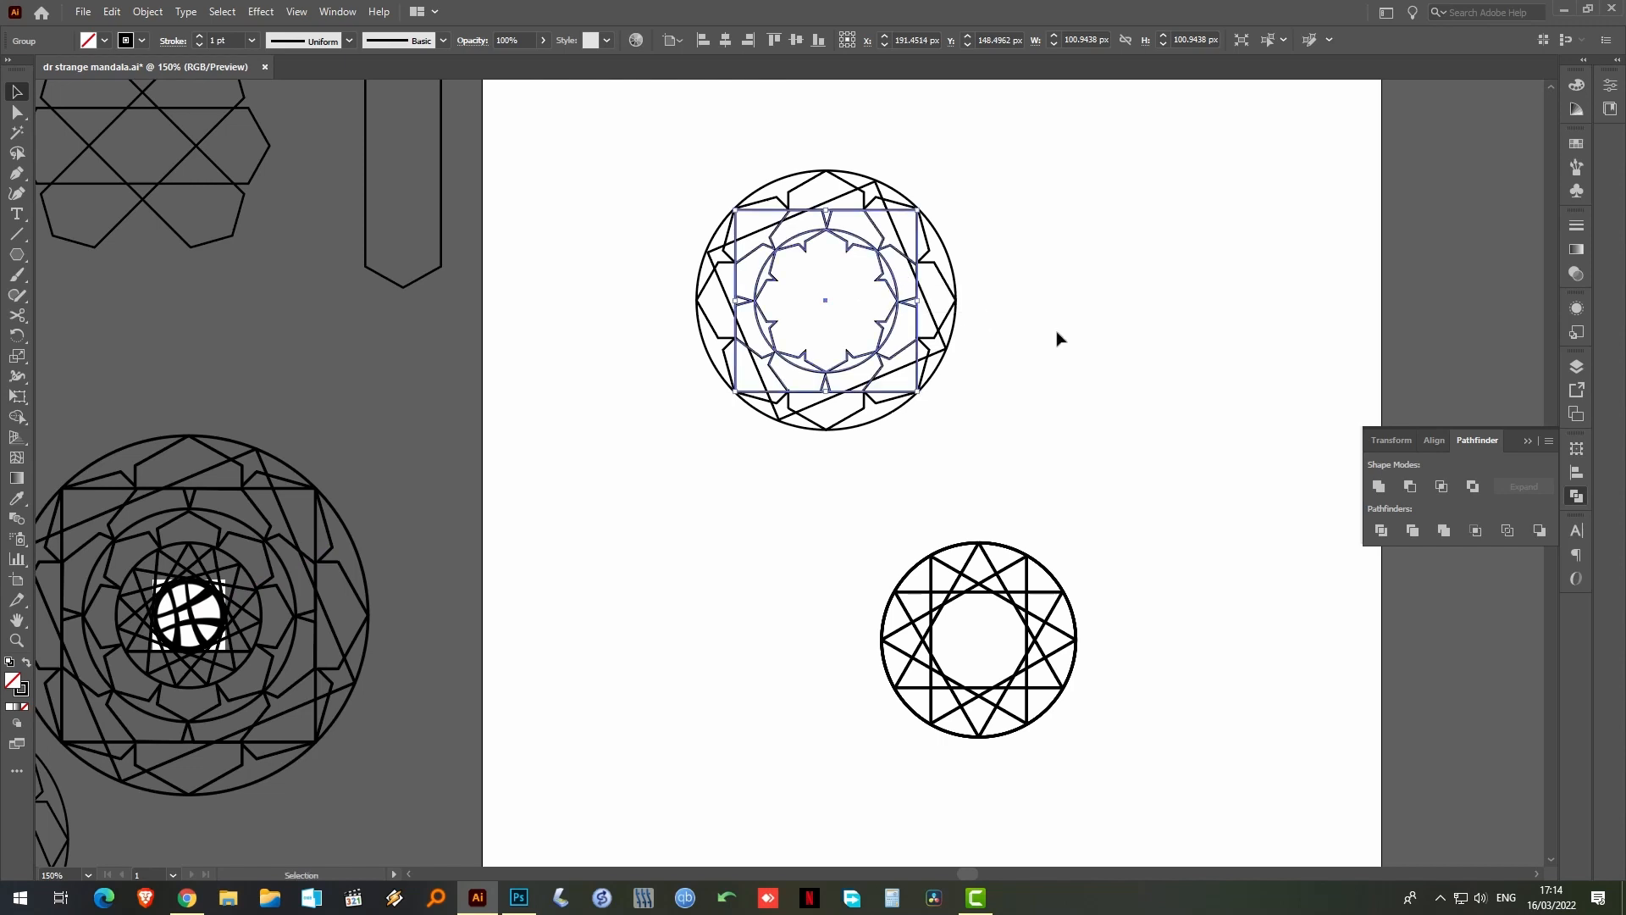
left_click(1057, 339)
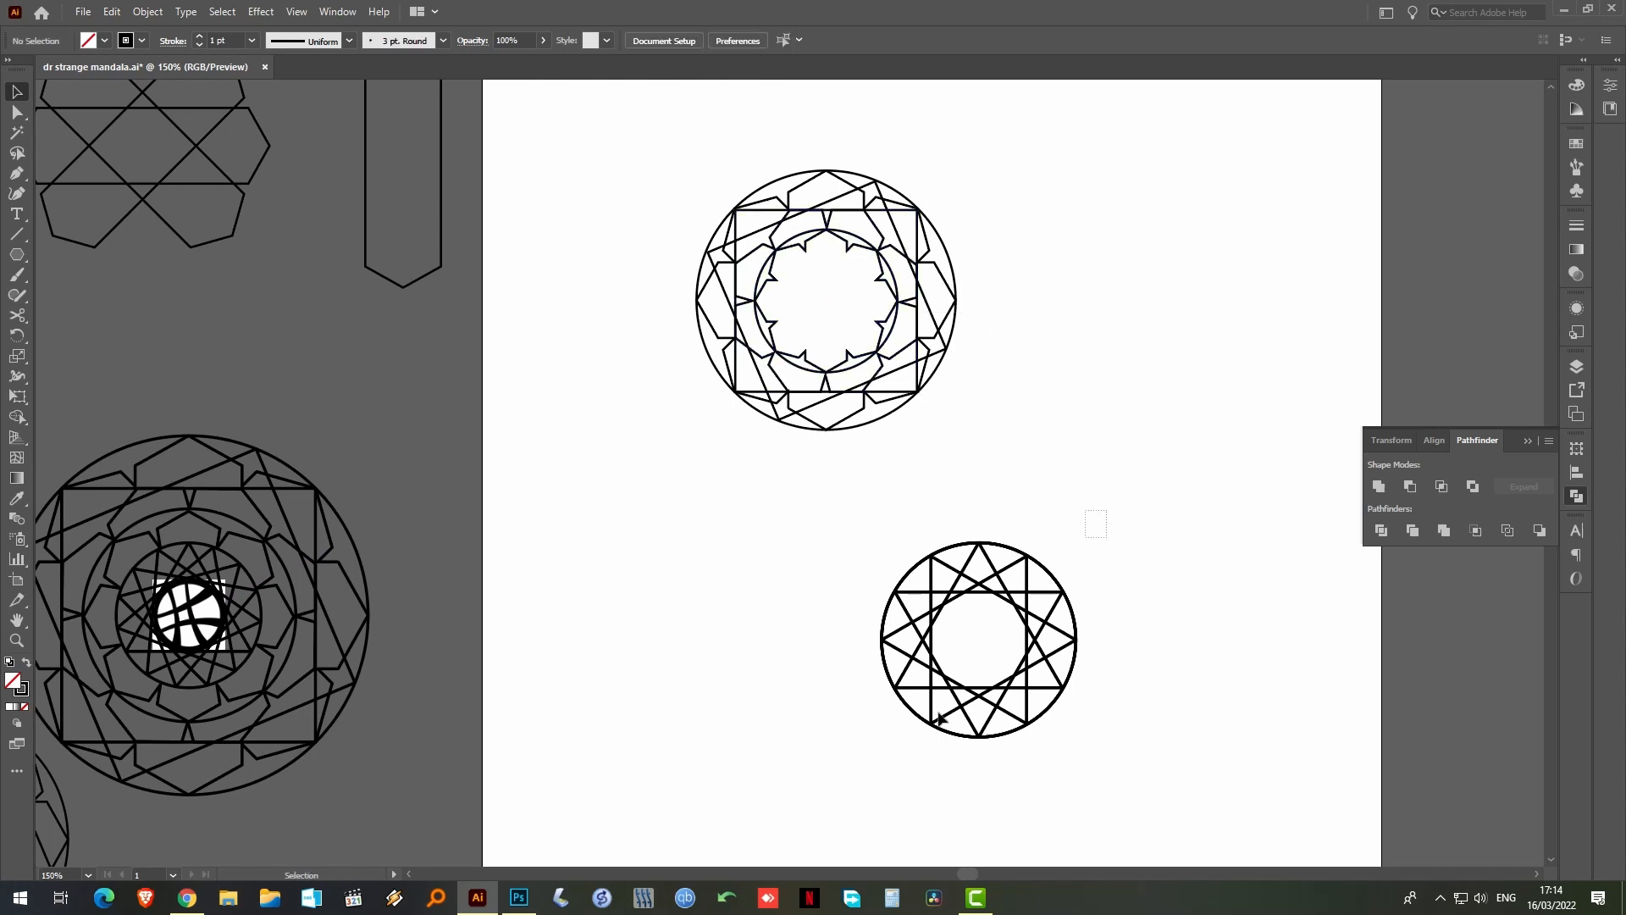
Move the twelve-pointed star ring into the mandala's centre and scale it proportionally to about 58 px wide
left_click_drag(1106, 510, 828, 822)
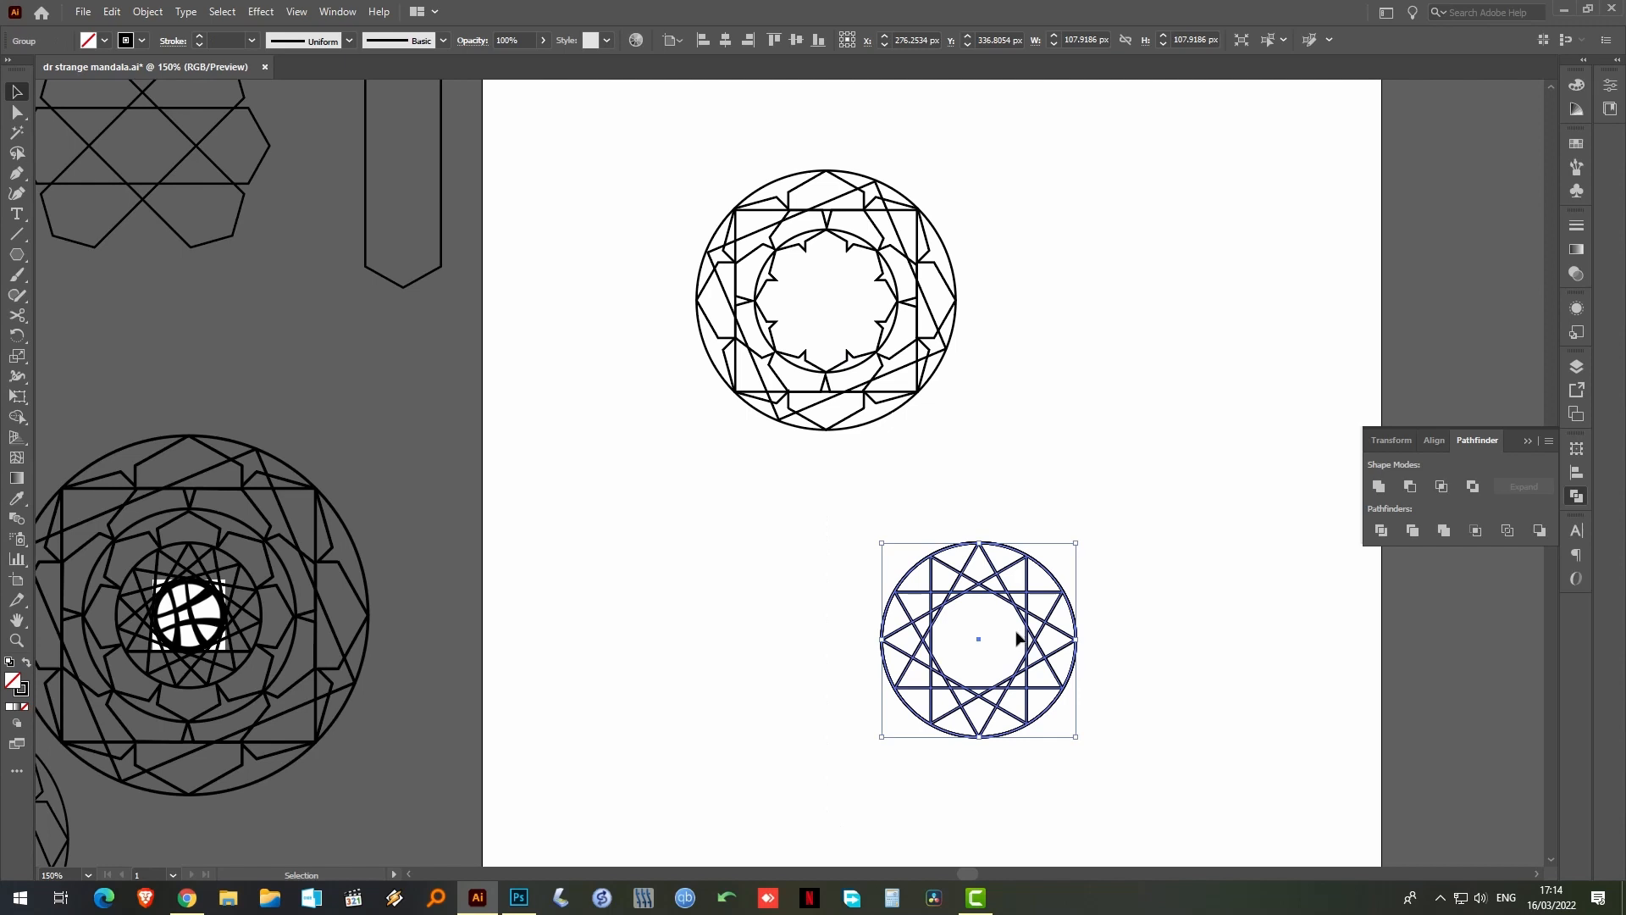
left_click_drag(1023, 610, 872, 321)
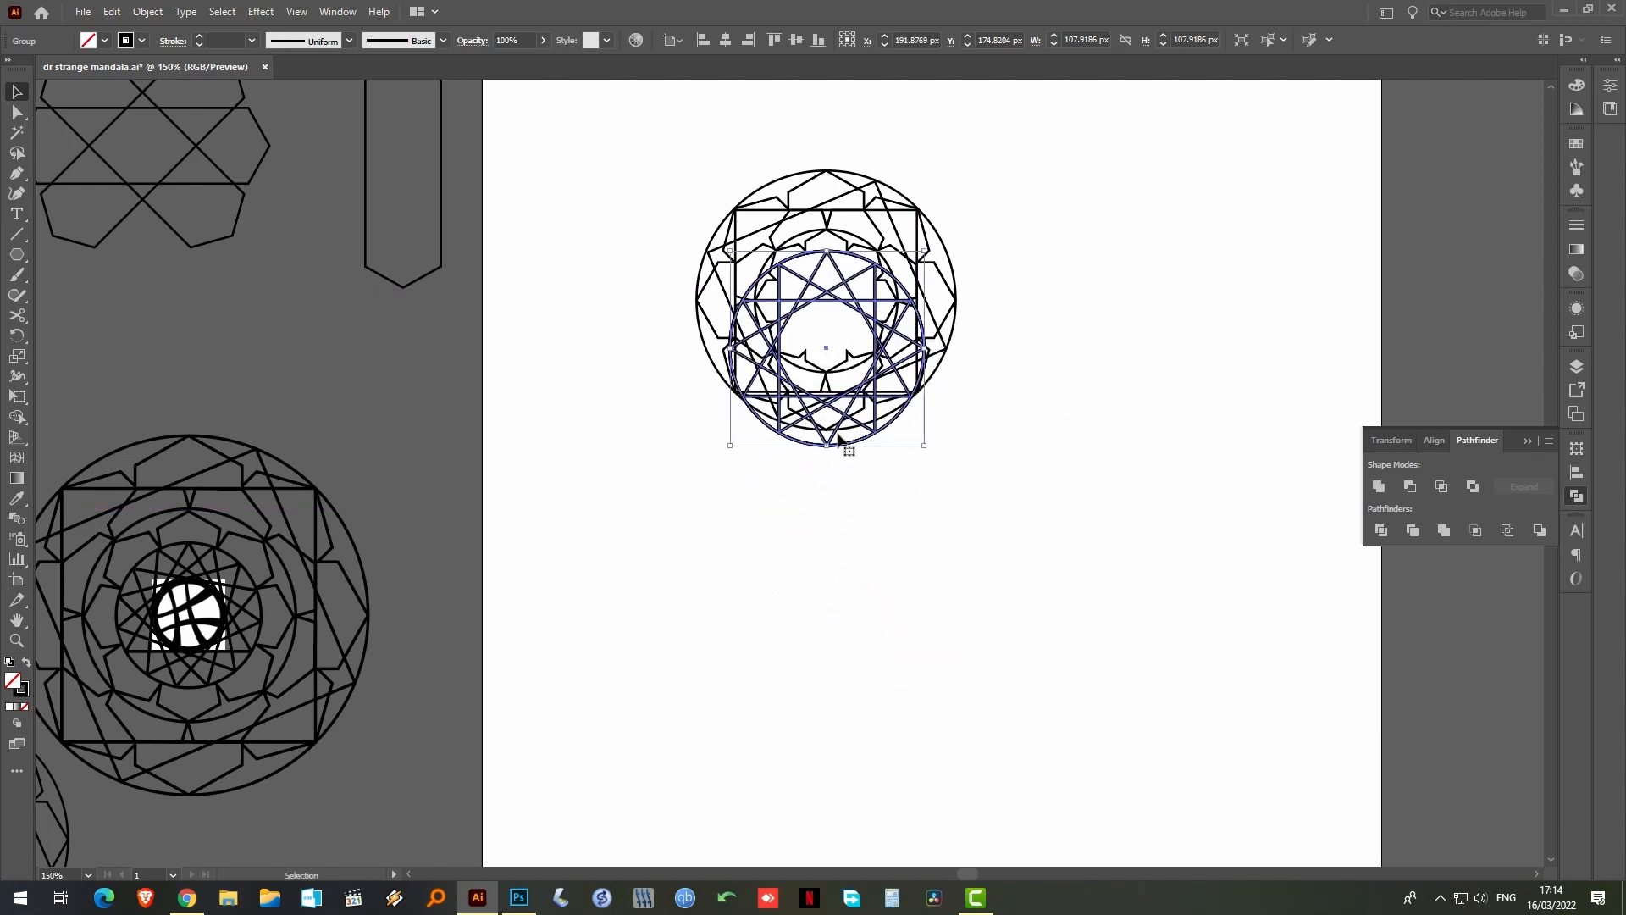
left_click_drag(831, 447, 834, 355)
key("z")
left_click_drag(666, 156, 901, 515)
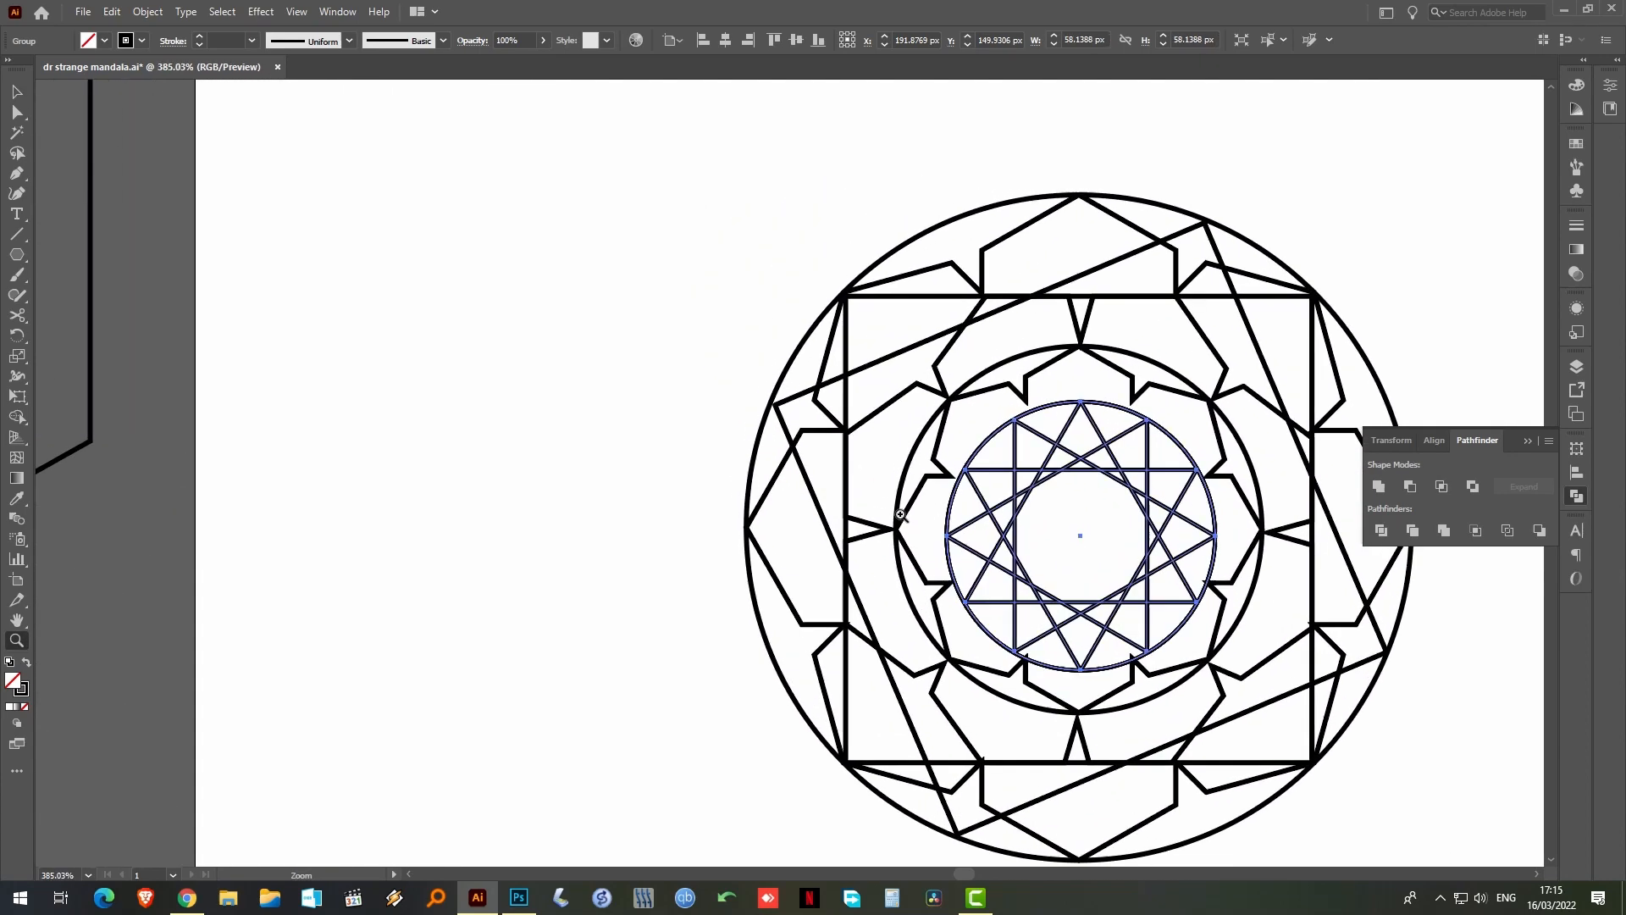
Fine-tune the star ring's size and position so its circle fits inside the mandala's inner ornament ring
left_click_drag(952, 569, 831, 572)
key("v")
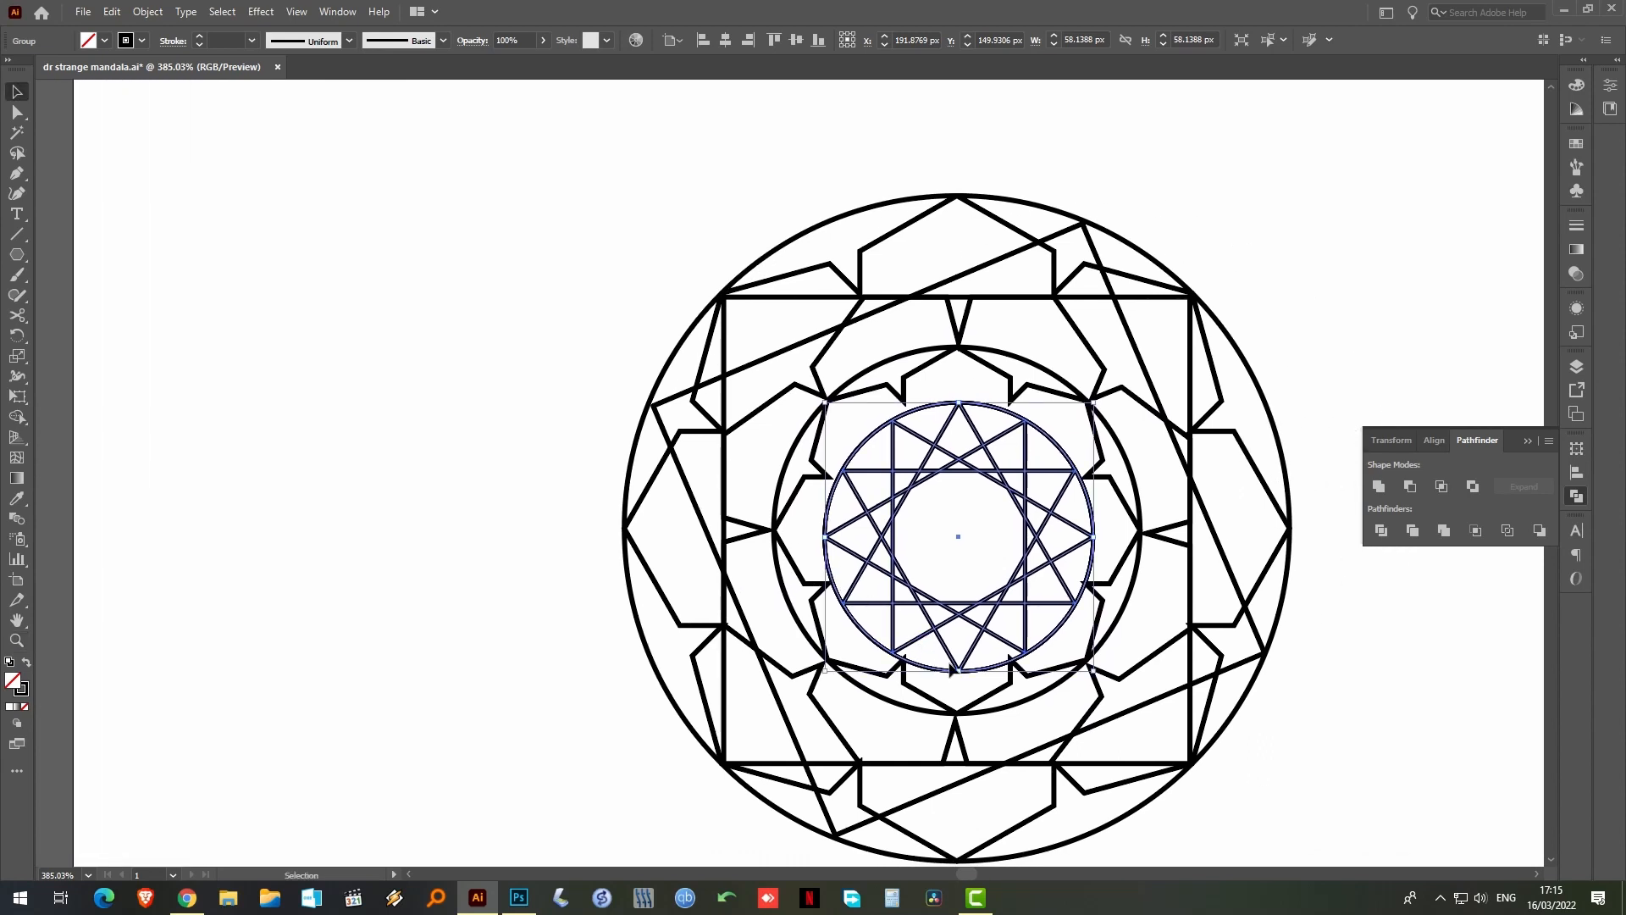
left_click_drag(961, 672, 961, 670)
key("ctrl+z")
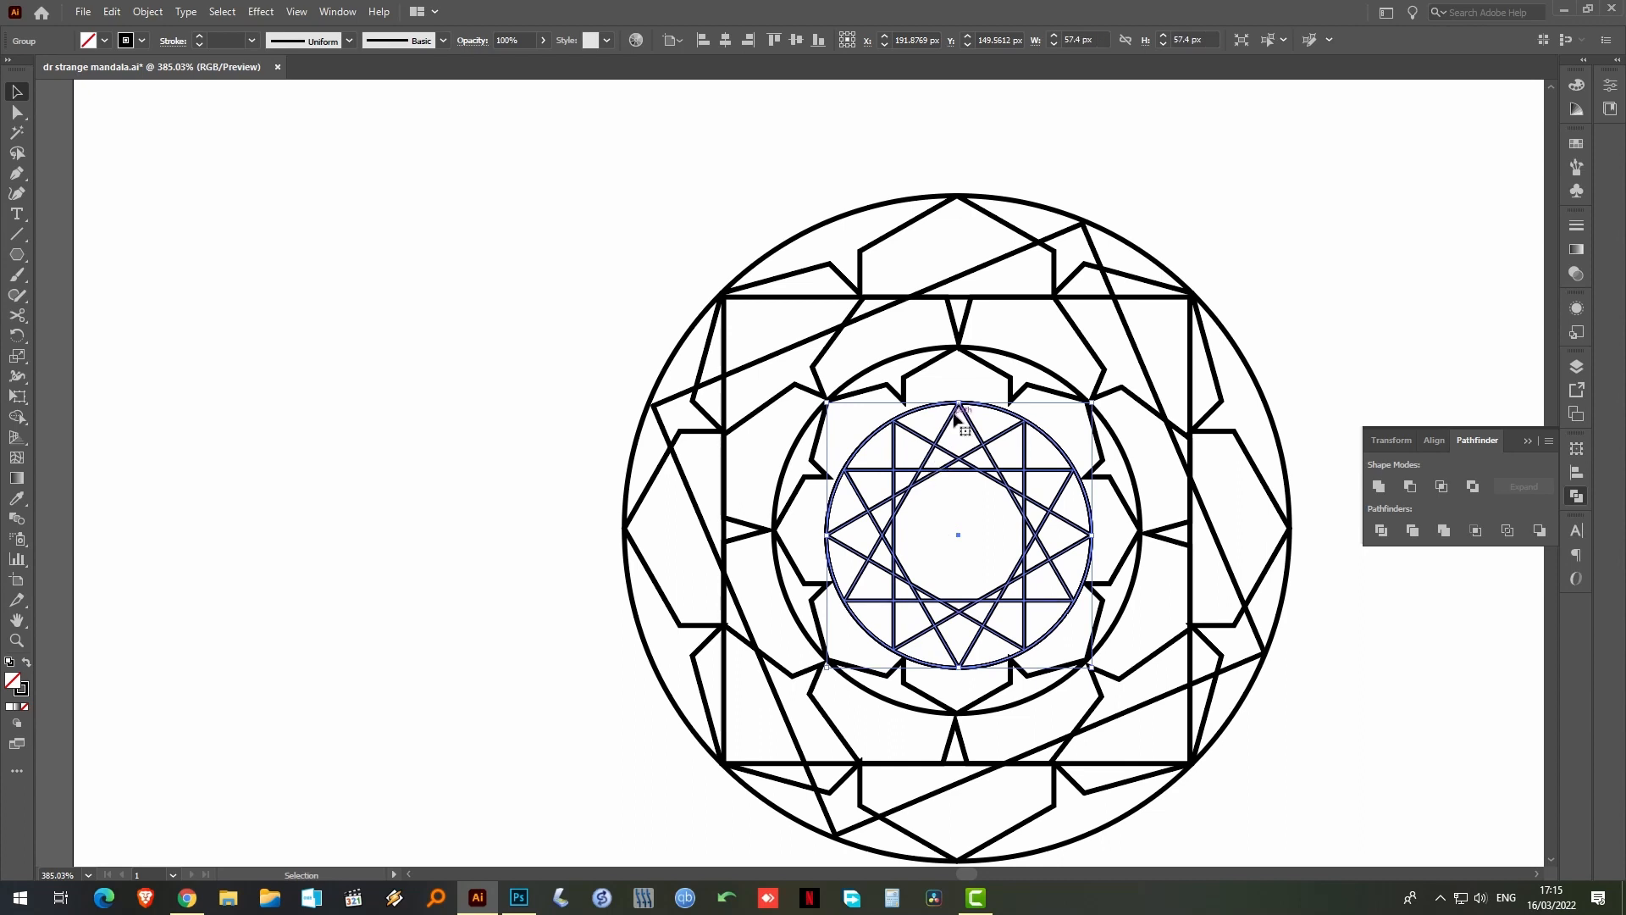
left_click_drag(959, 402, 960, 395)
left_click(1315, 424)
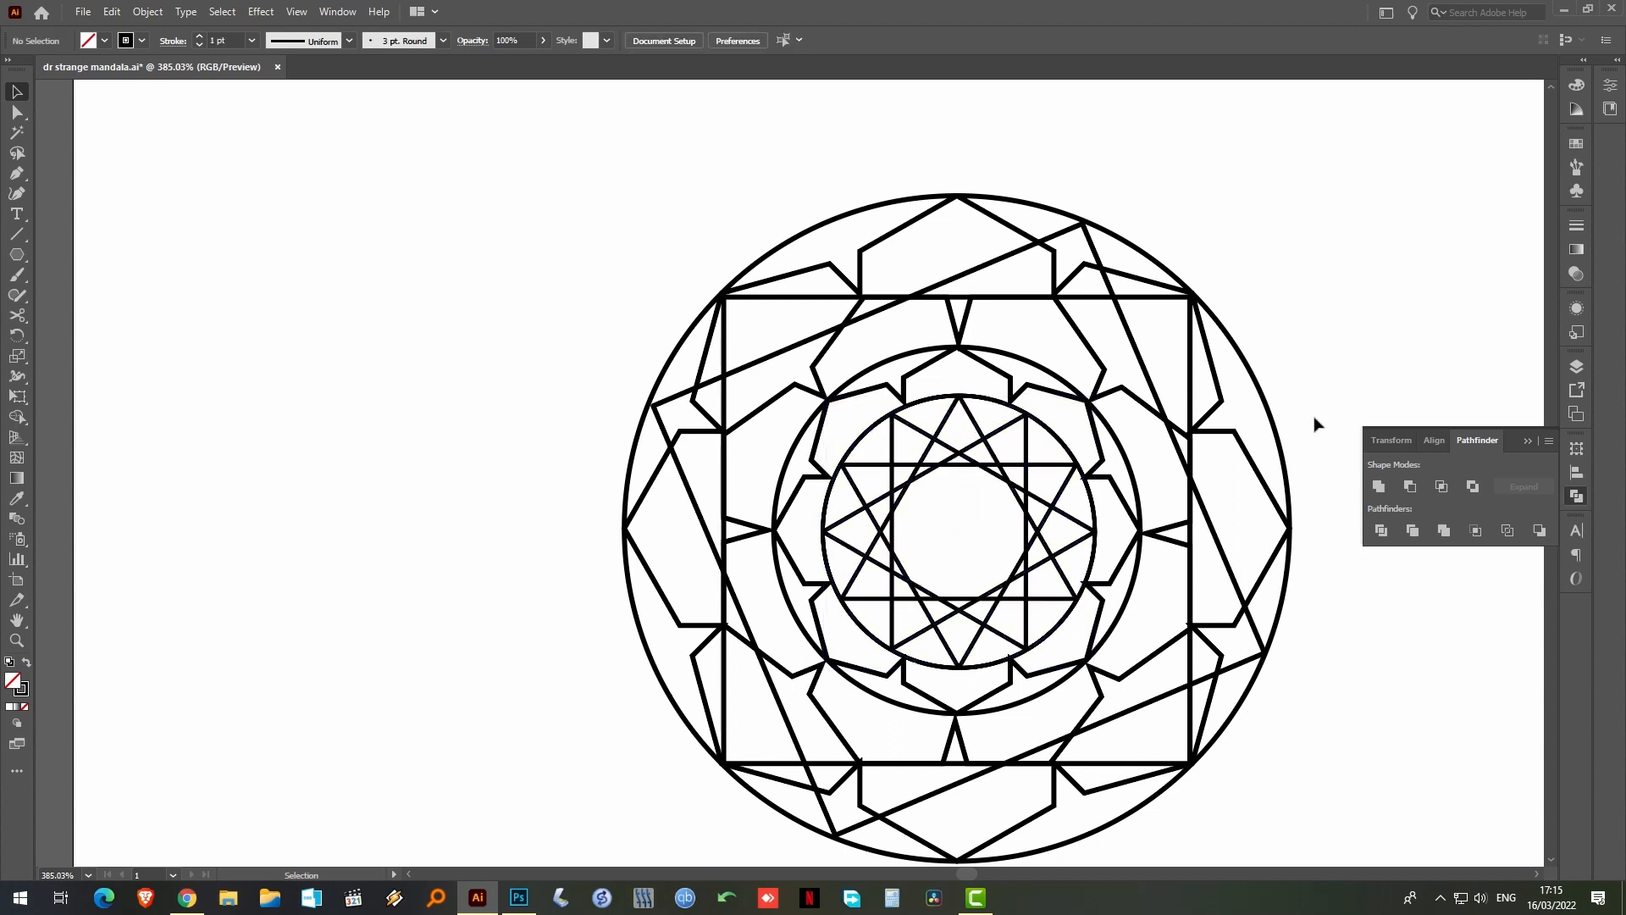
Align all the mandala's nested motifs on their horizontal and vertical centres
key("ctrl+minus")
key("ctrl+minus")
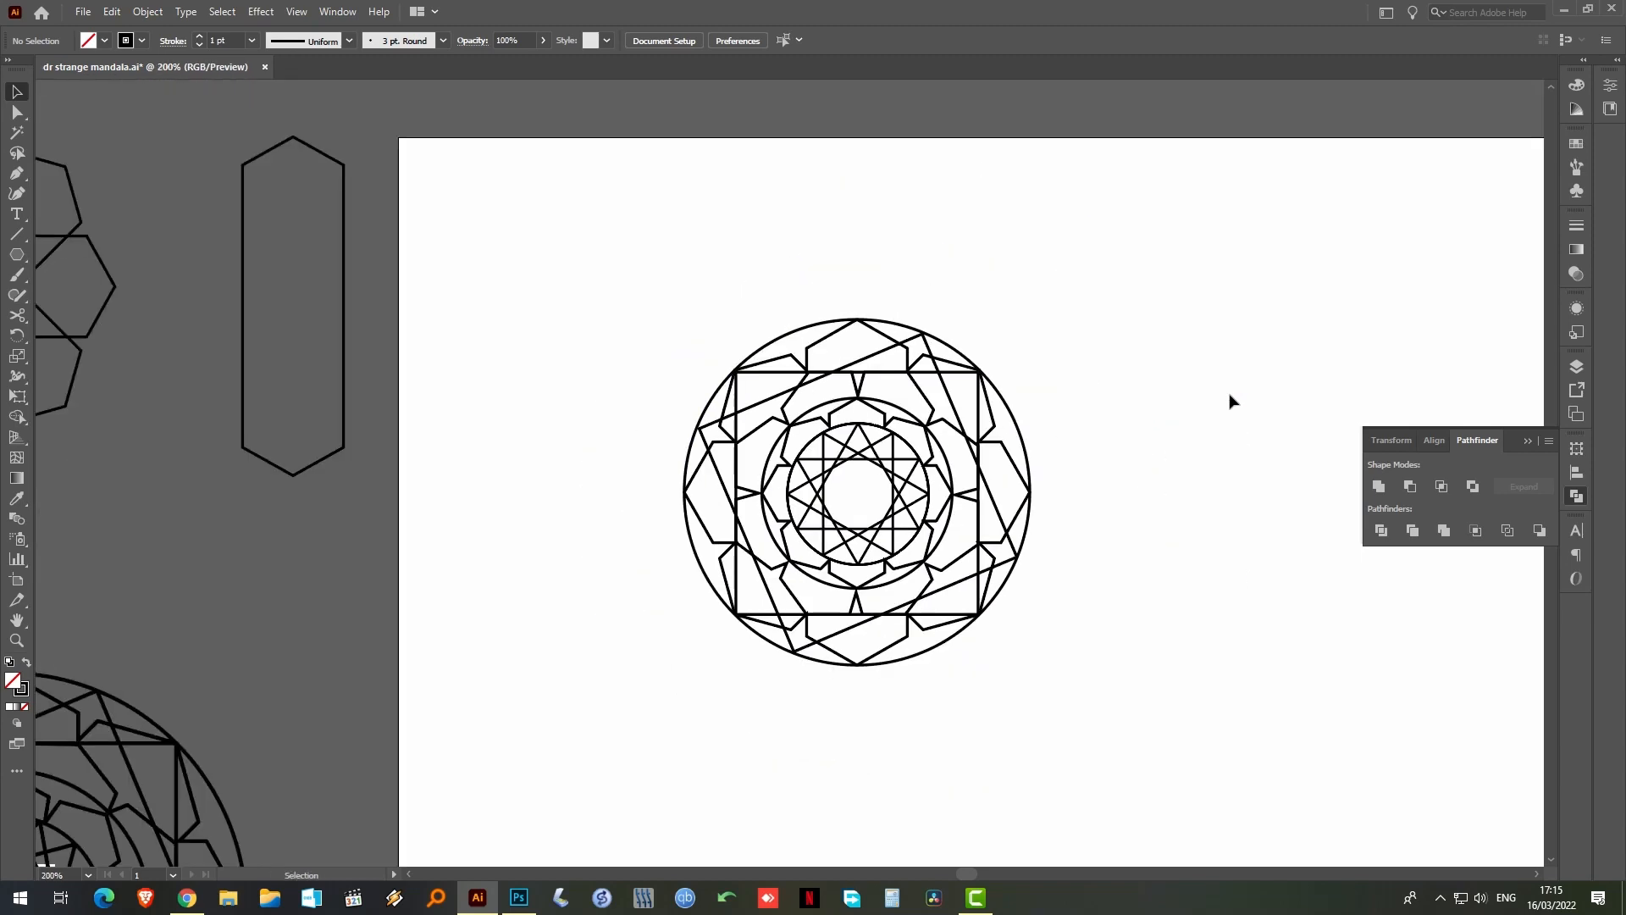
left_click_drag(1094, 299, 648, 708)
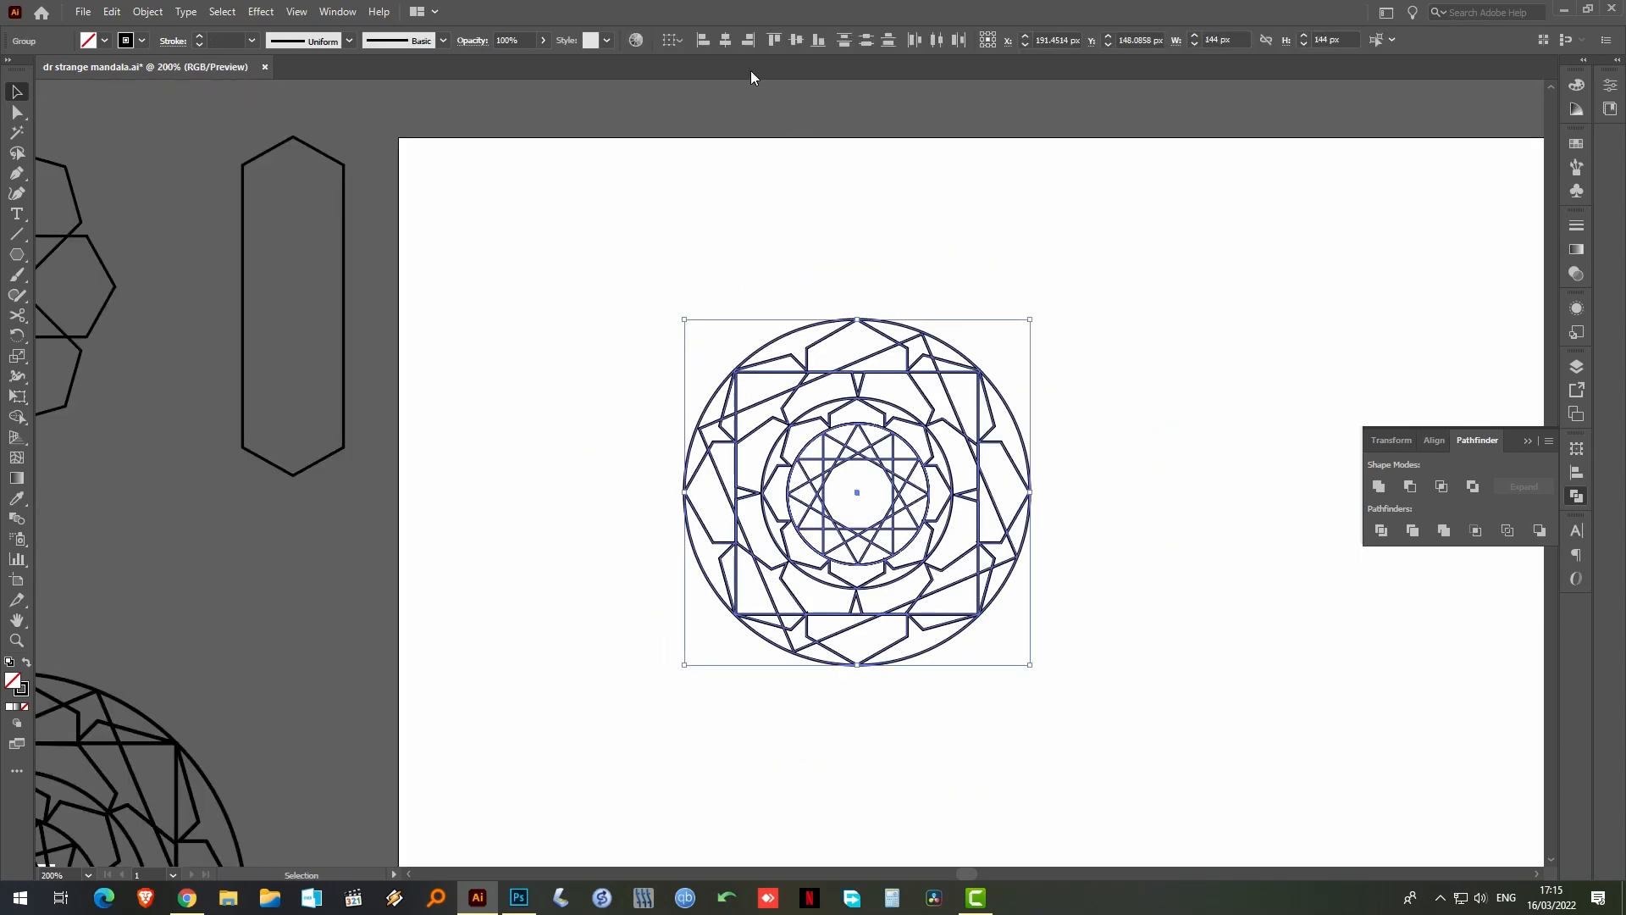
left_click(726, 39)
left_click(795, 41)
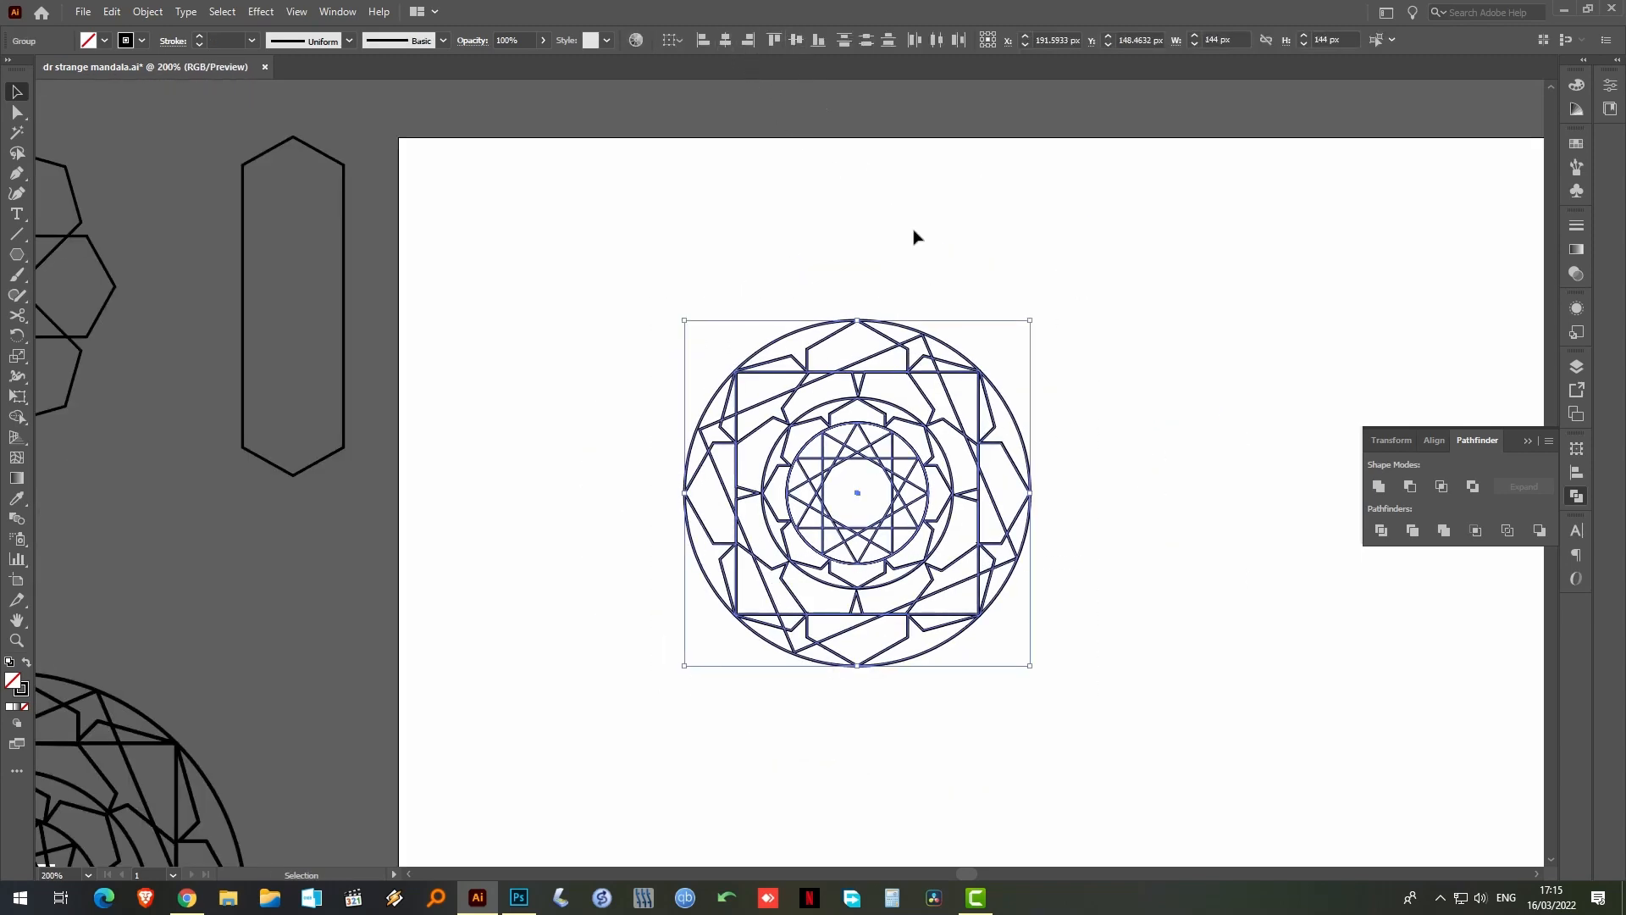
left_click(1123, 416)
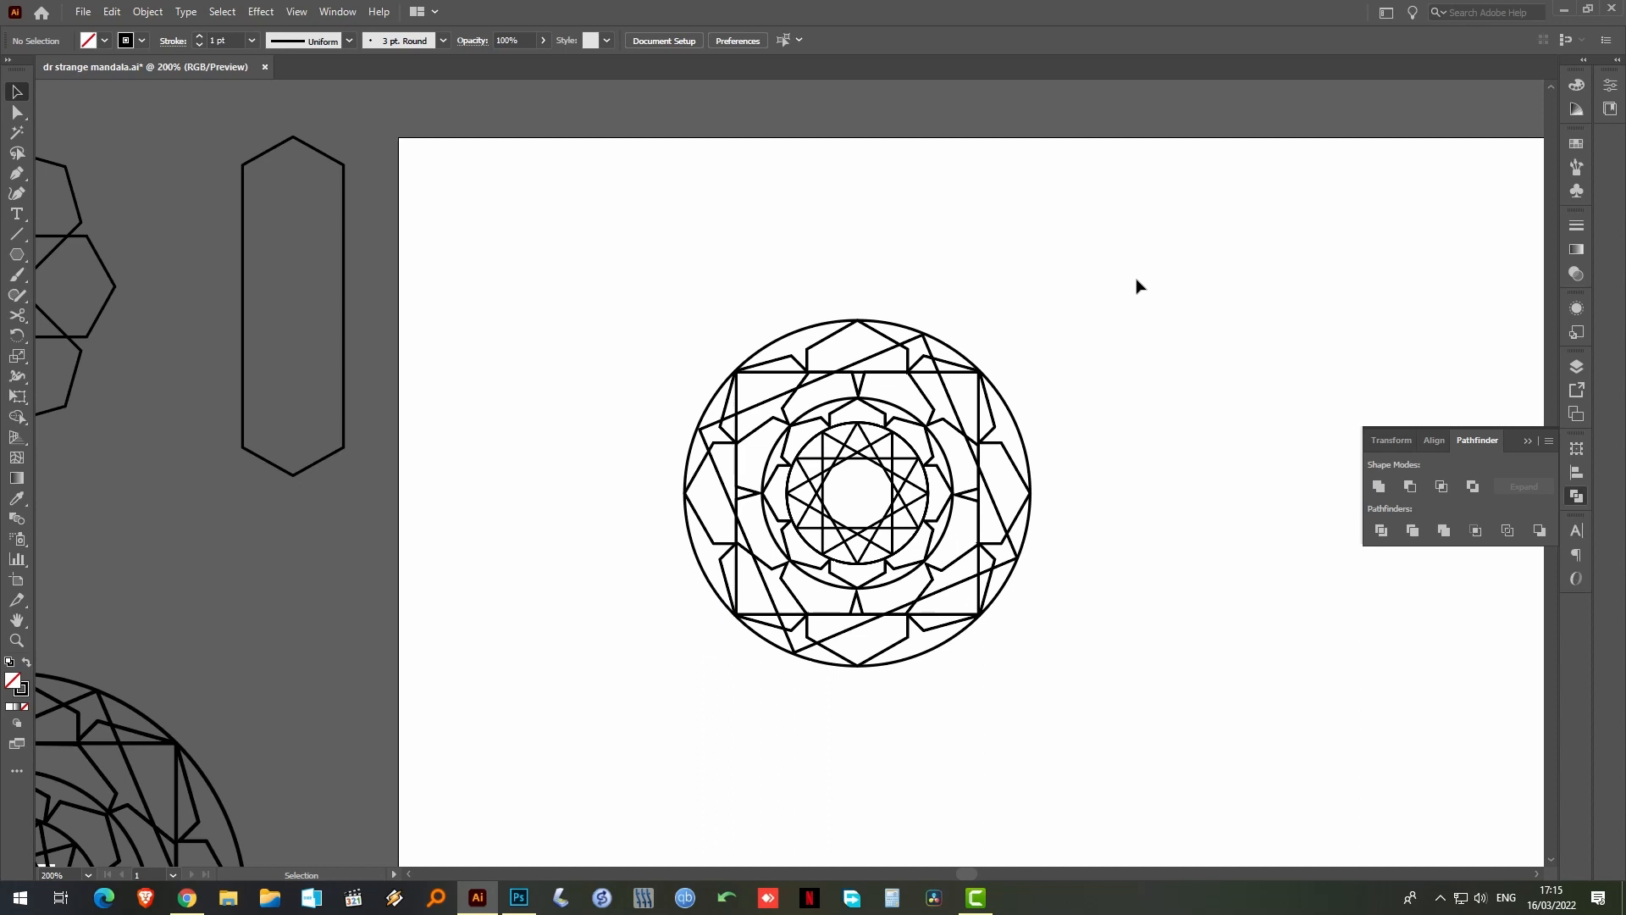
Set the stroke weight of all the mandala's motifs to 1 pt
left_click_drag(1157, 253, 643, 757)
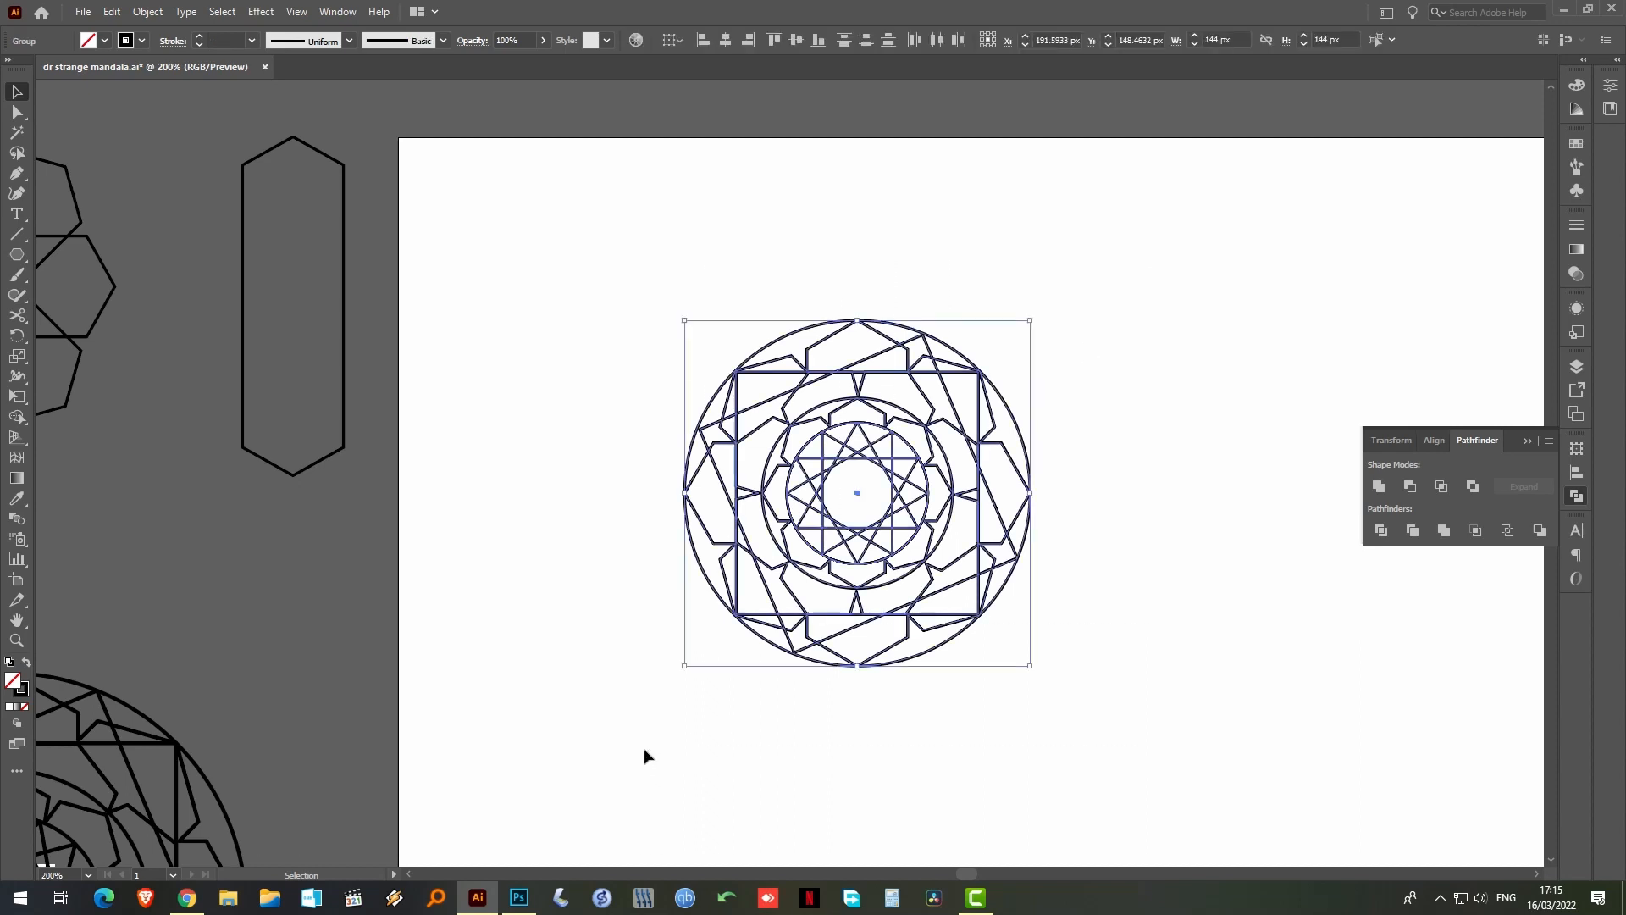
left_click(230, 41)
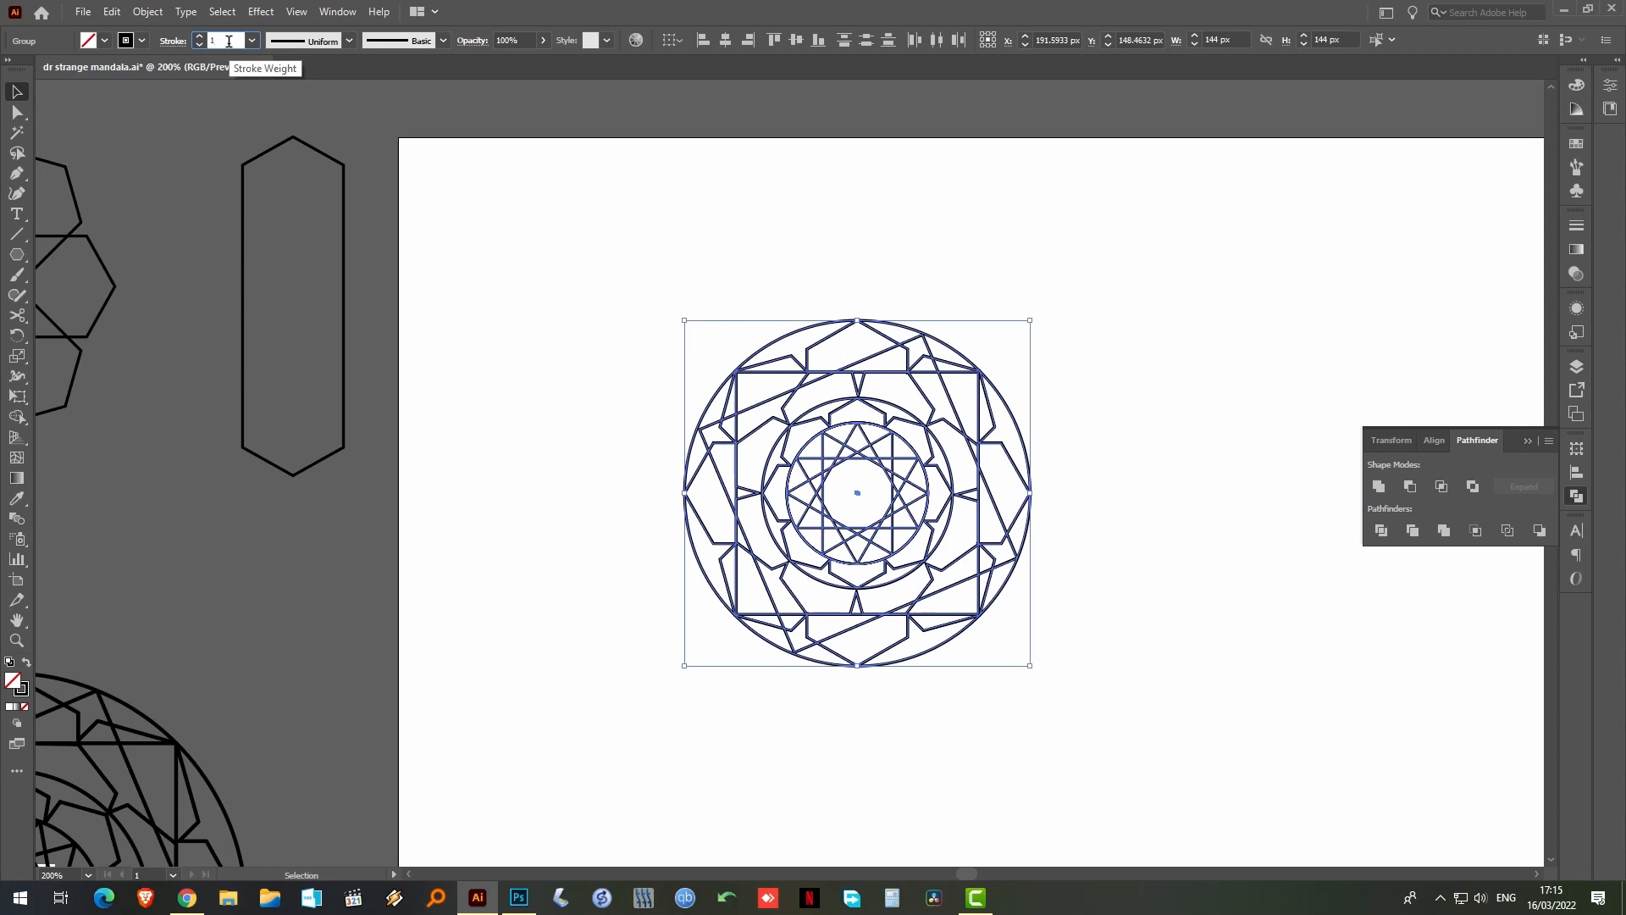
type("1")
key("Return")
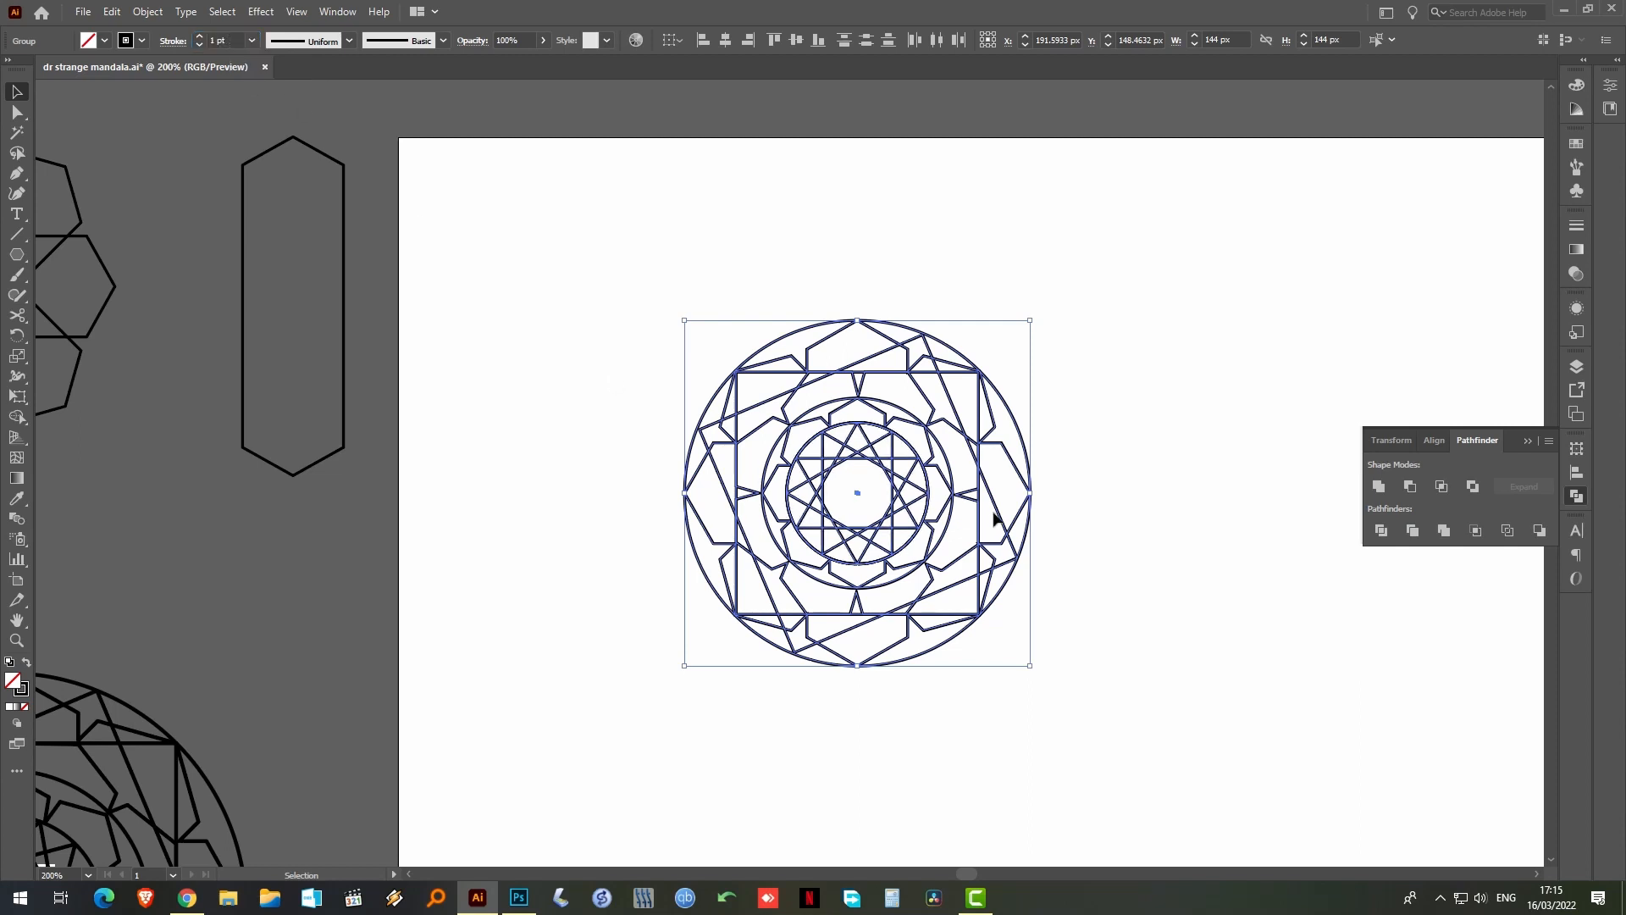
left_click(1187, 556)
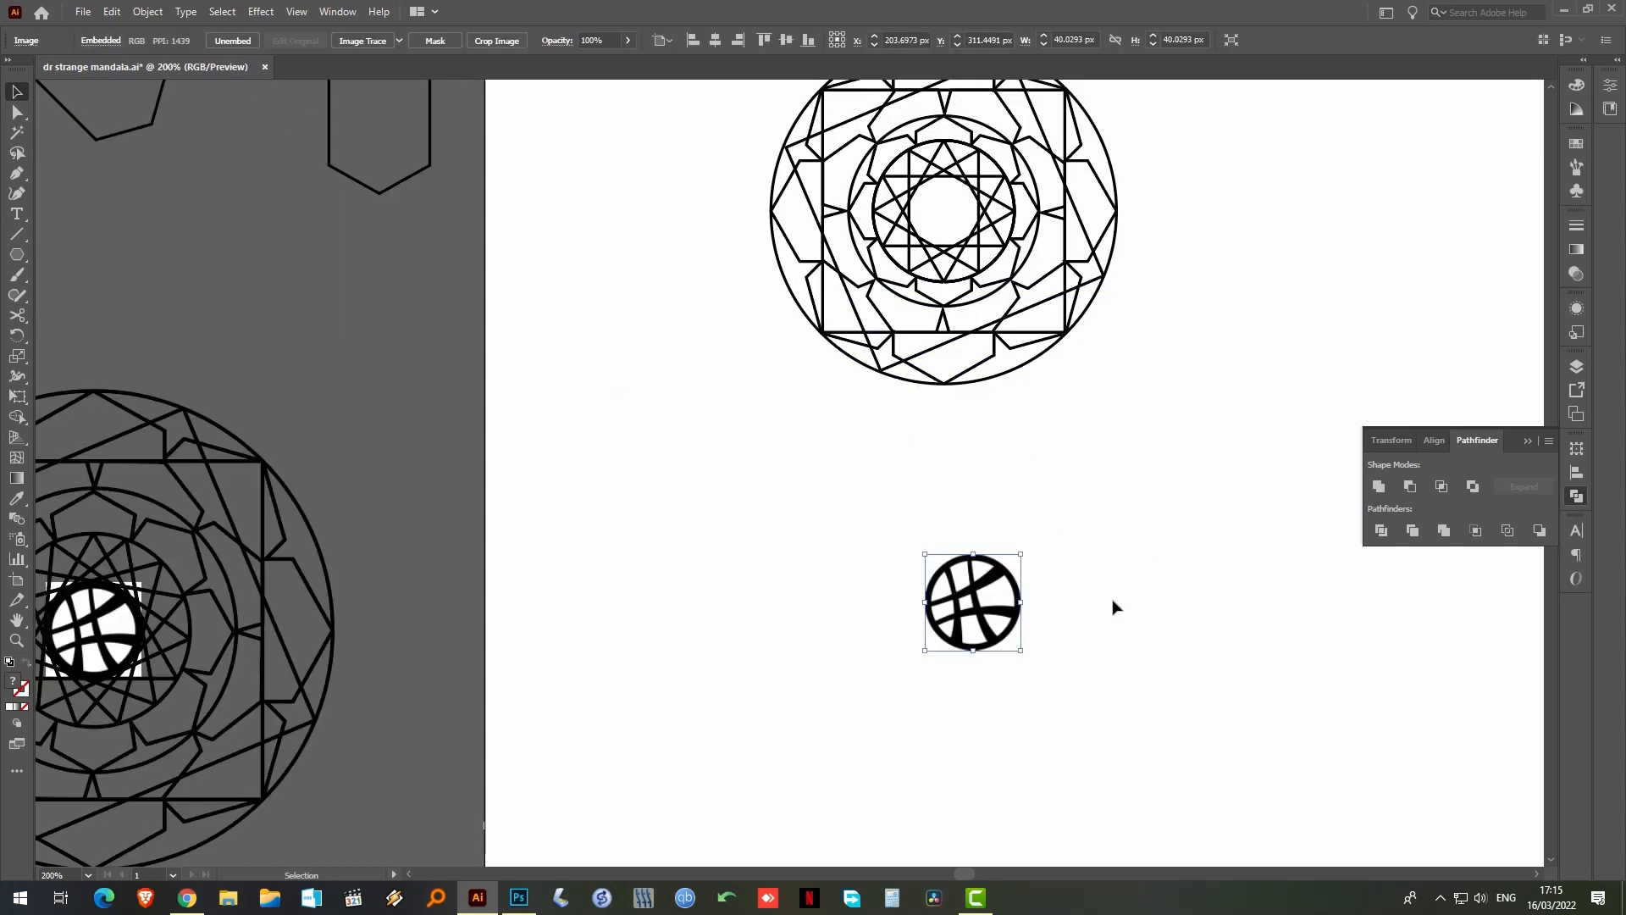
Move the round black-and-white emblem image off the artboard onto the empty canvas above the reference mandala
left_click(1114, 606)
left_click(971, 597)
left_click(1080, 559)
left_click_drag(1086, 534, 1063, 624)
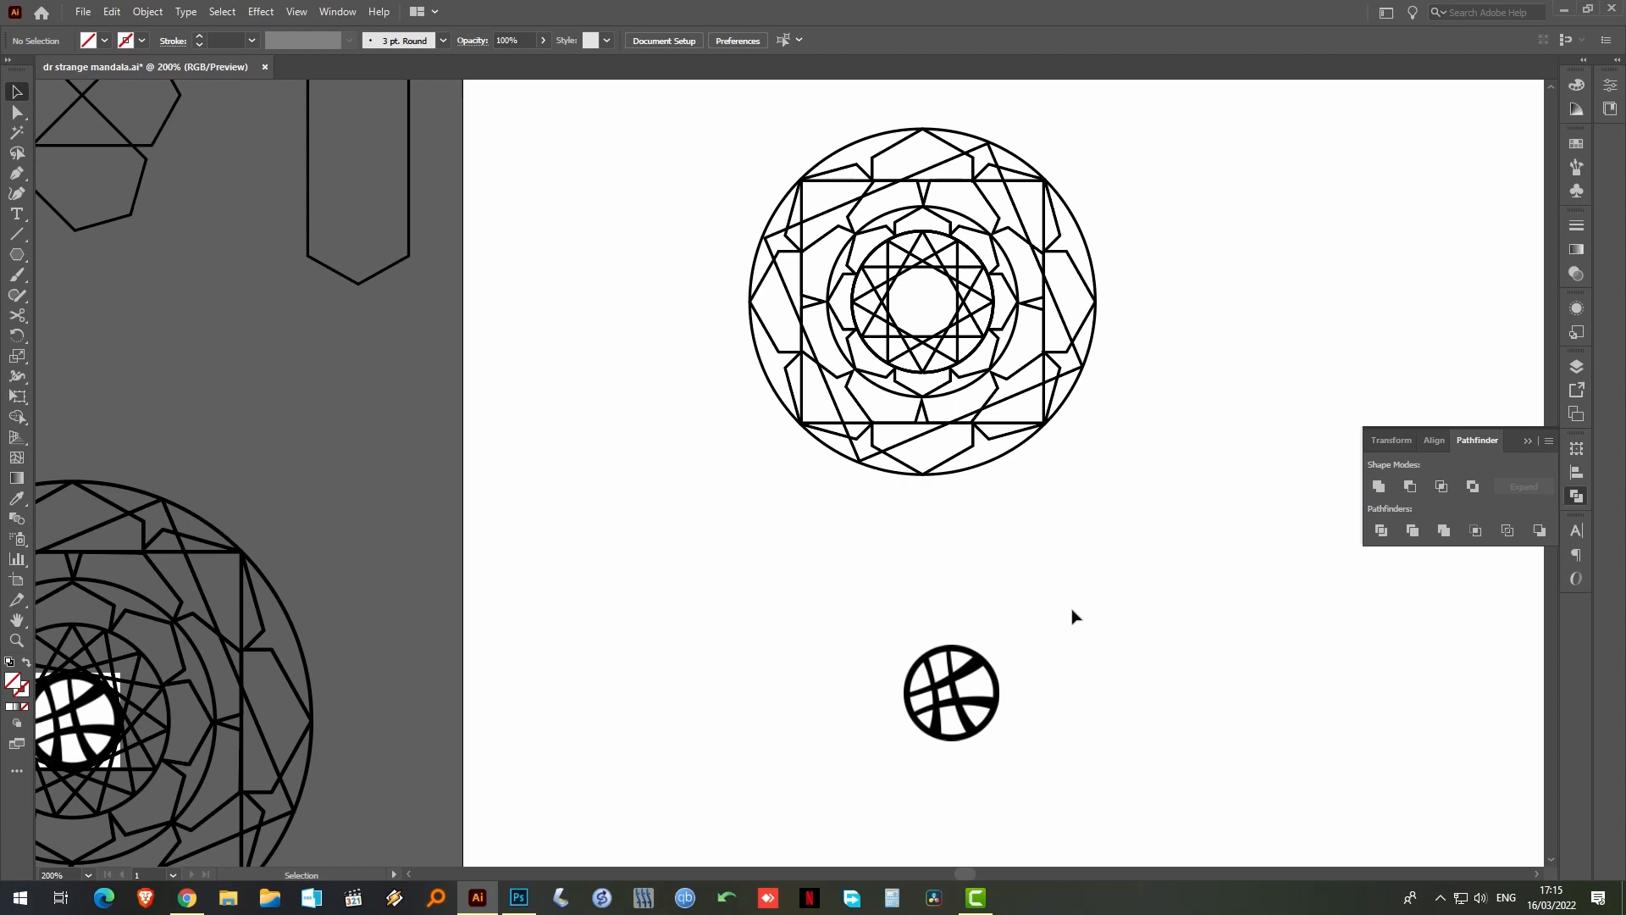
left_click(977, 693)
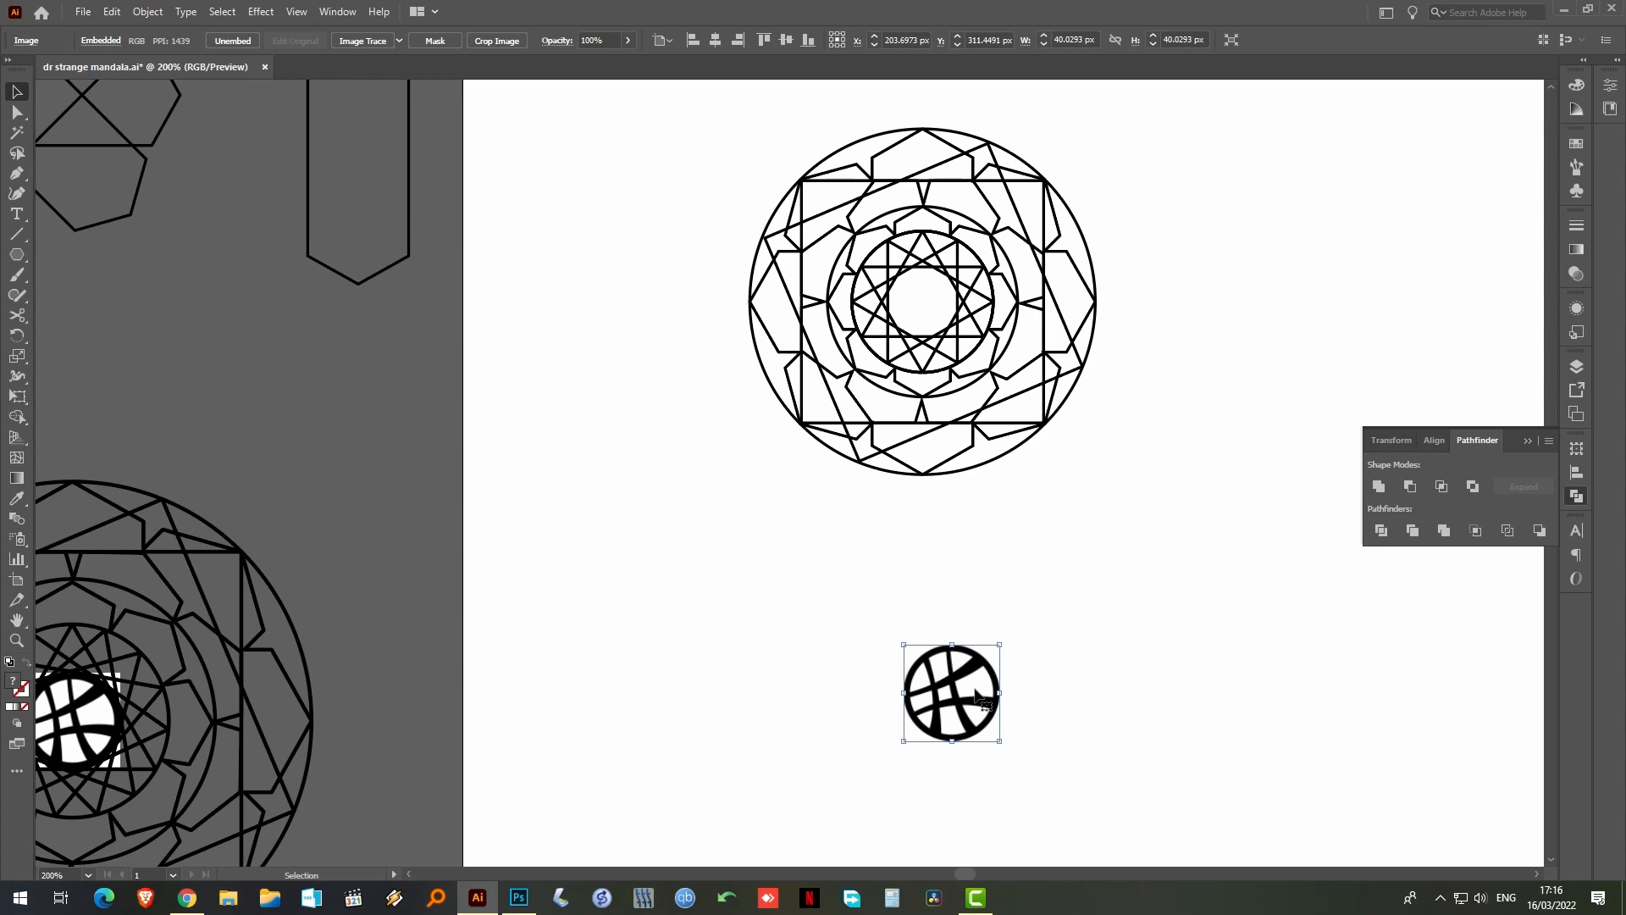
left_click_drag(976, 693, 400, 463)
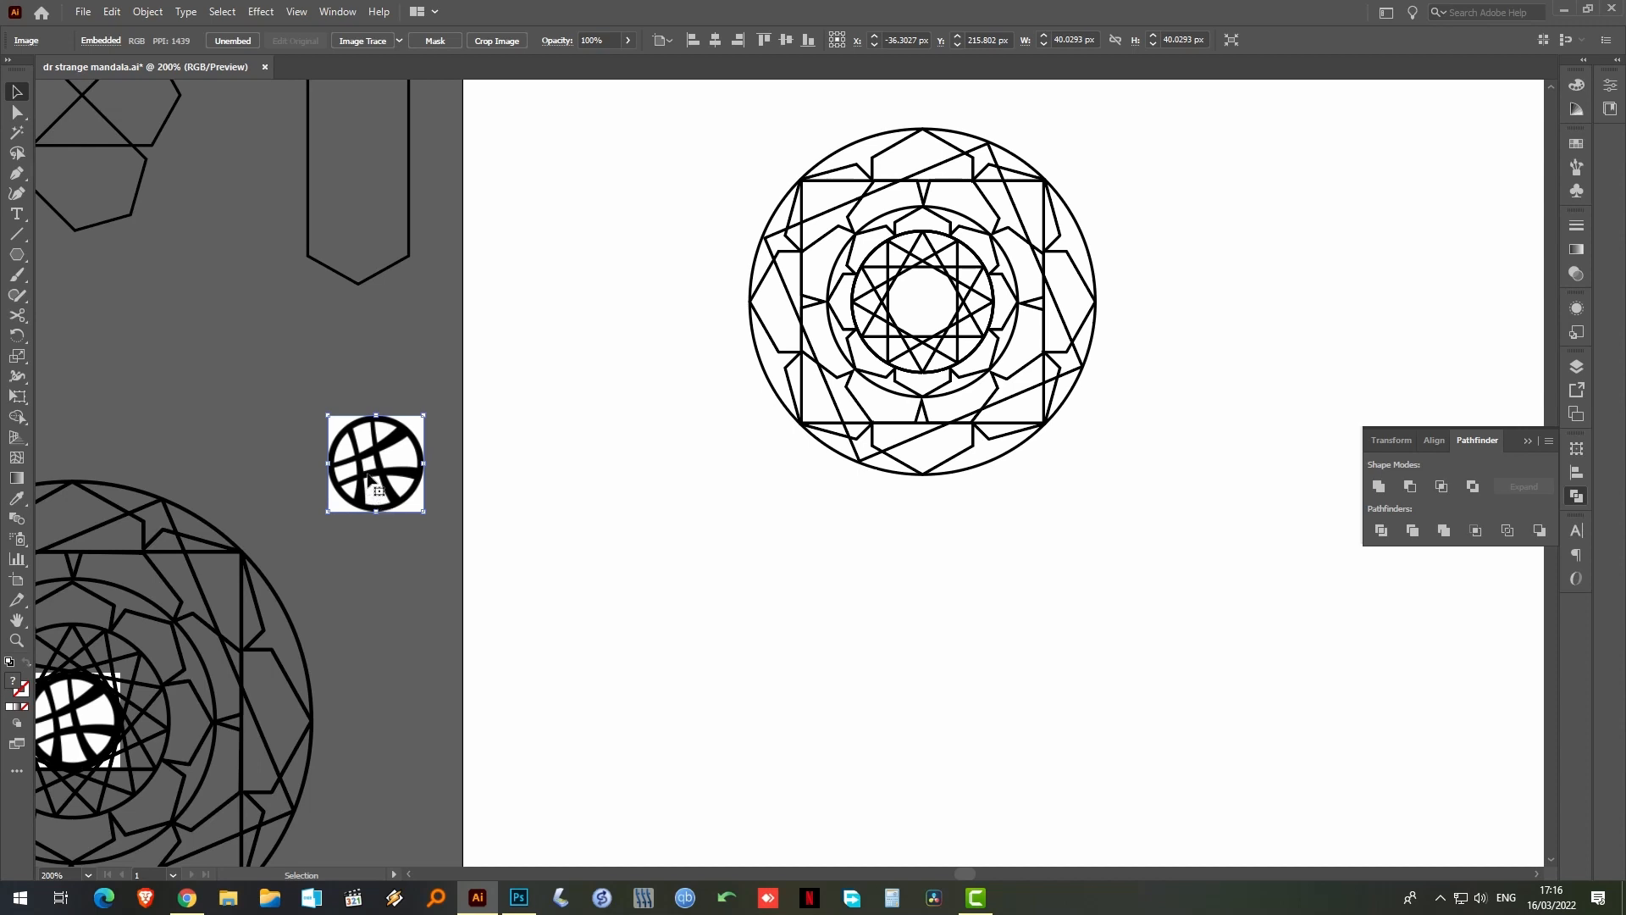
left_click_drag(367, 479, 621, 494)
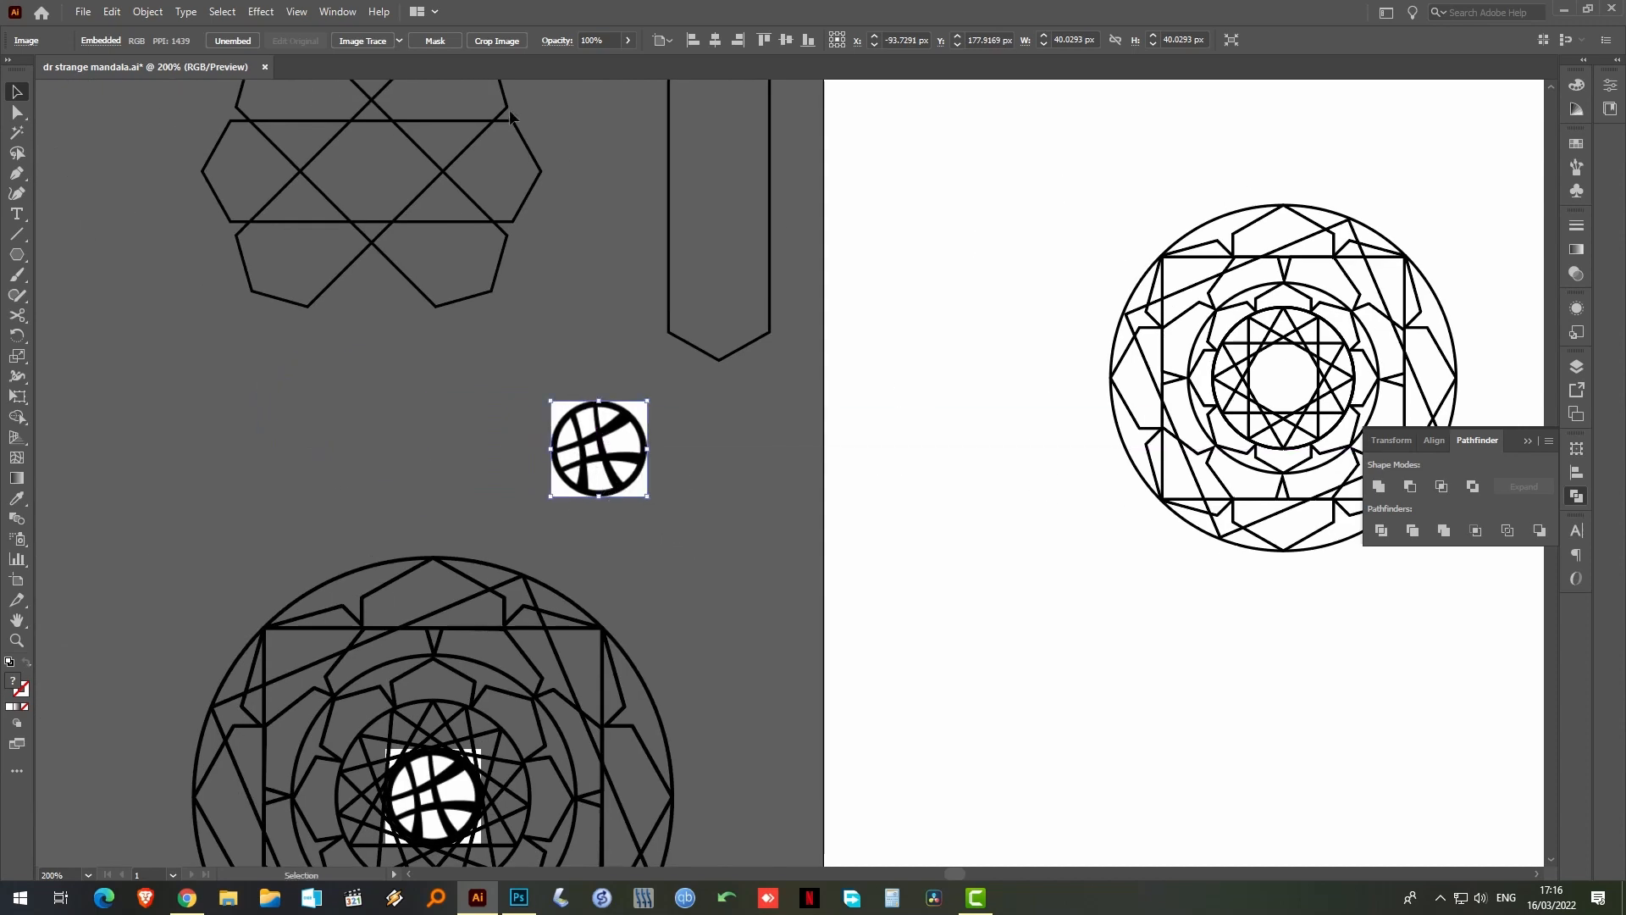
Image-trace the emblem with the default preset and expand the tracing into paths
left_click(370, 42)
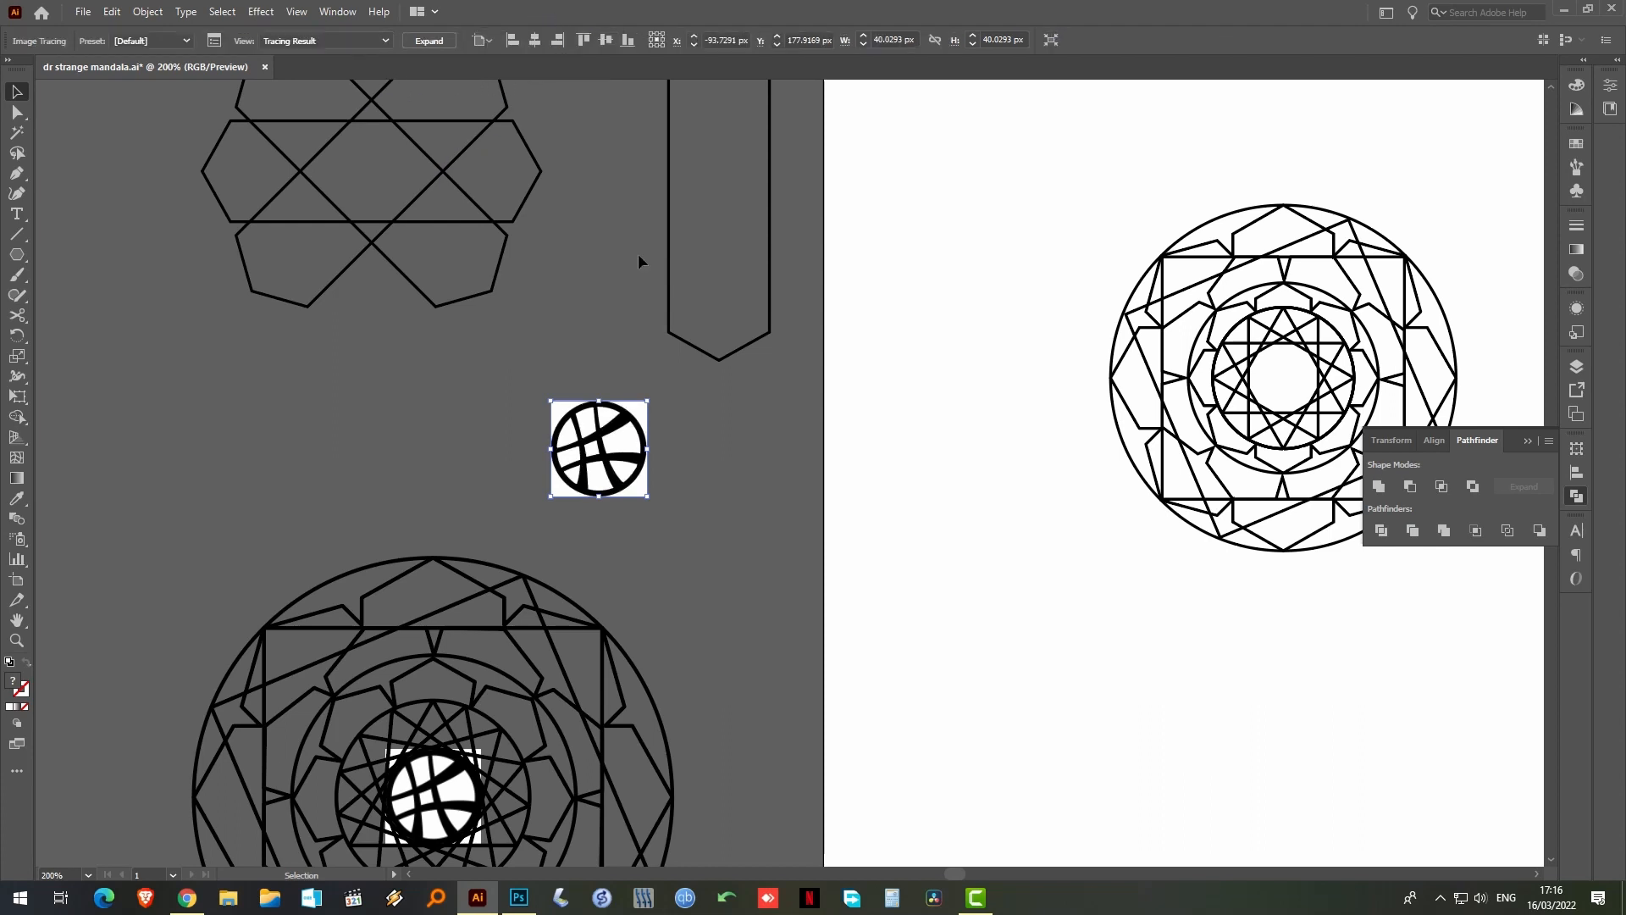
left_click(423, 41)
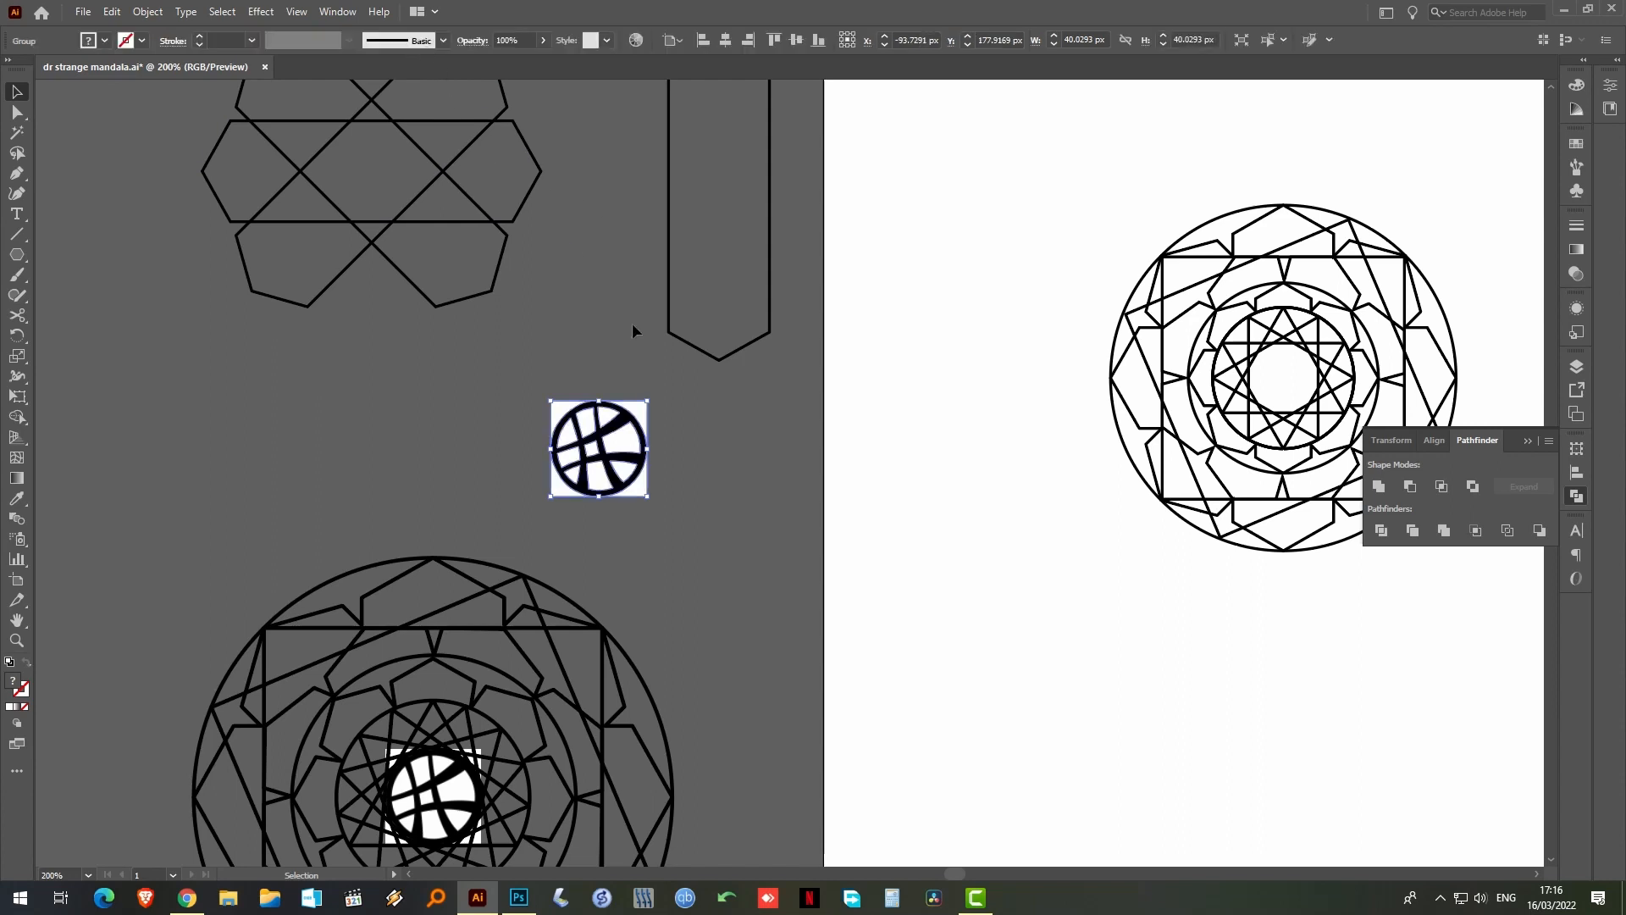
left_click(633, 334)
Ungroup the expanded emblem tracing into separate pieces
left_click(628, 424)
right_click(642, 418)
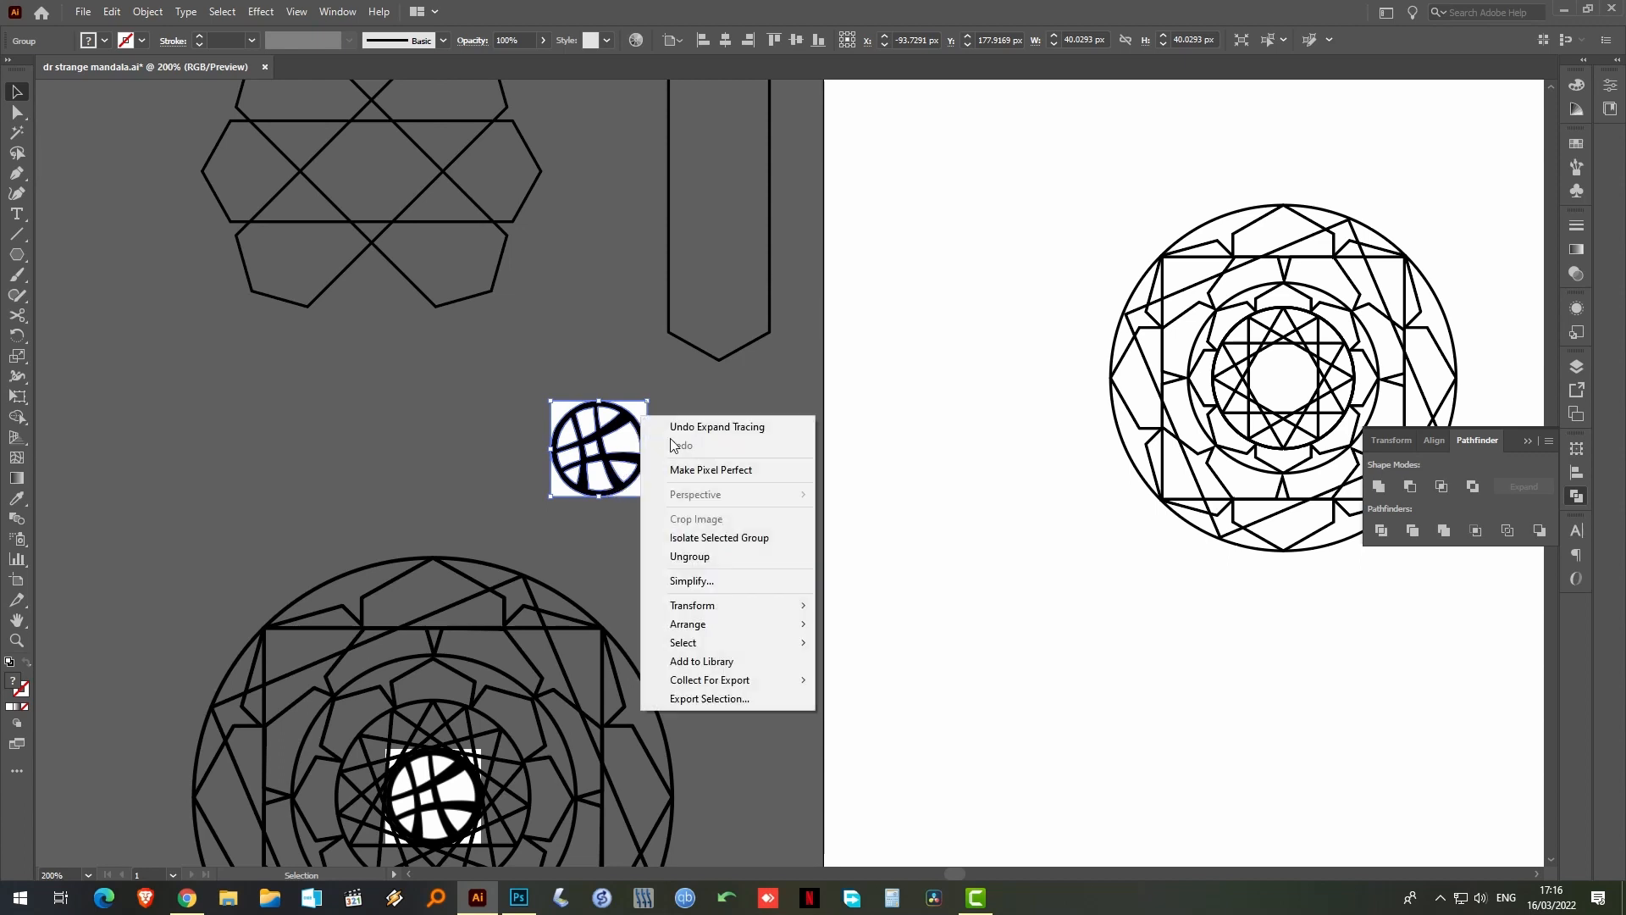
left_click(741, 556)
left_click(718, 465)
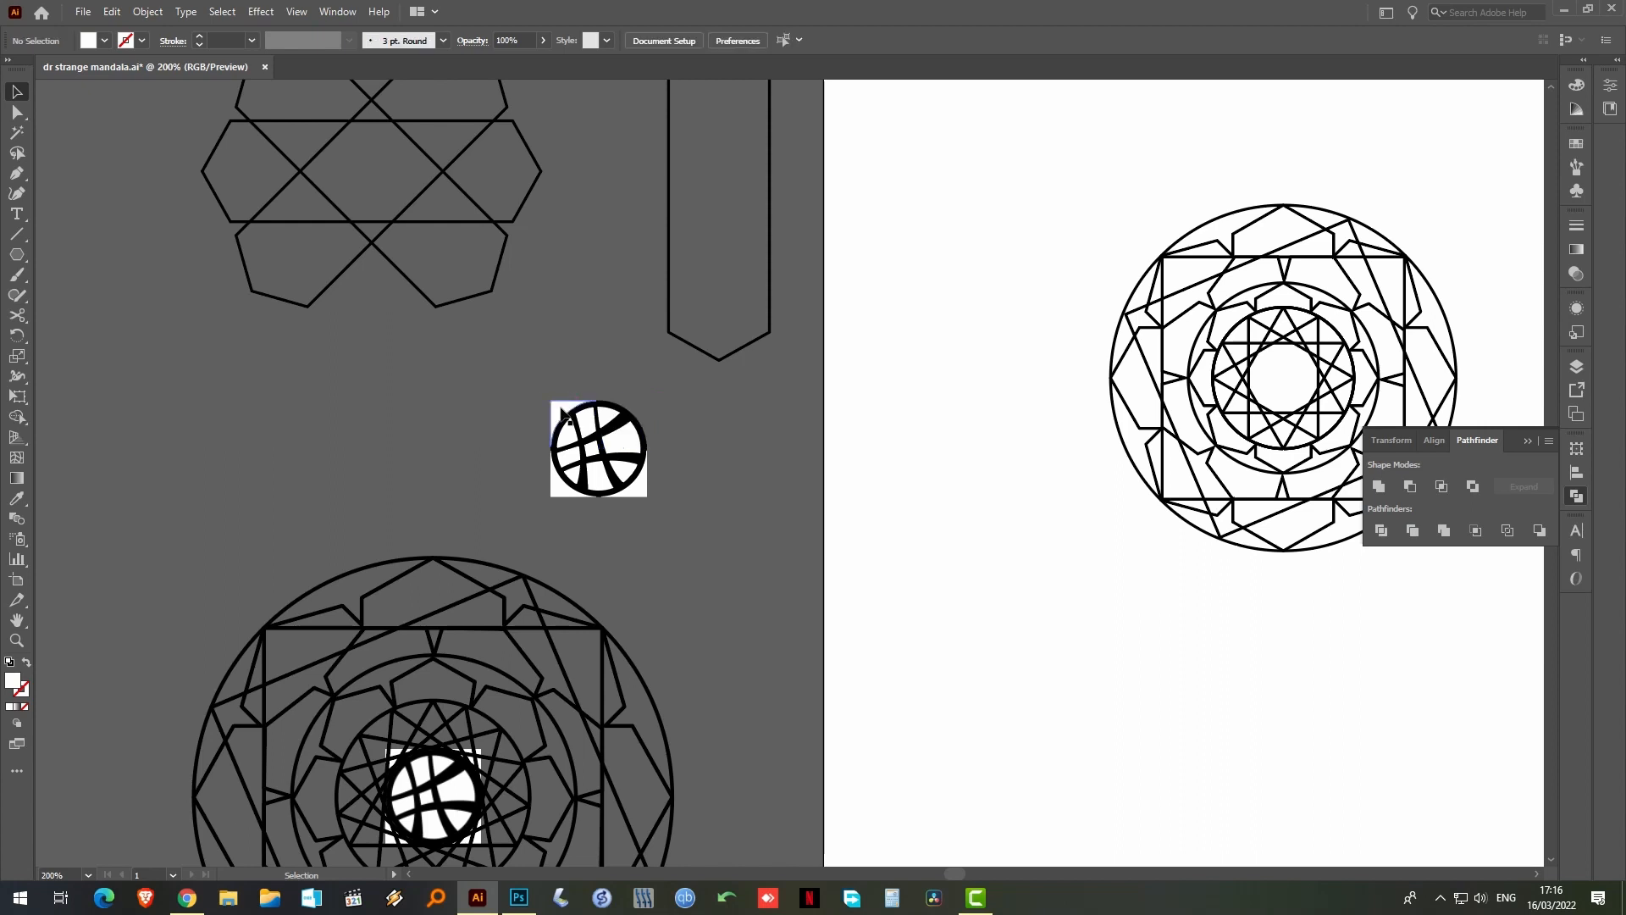
Delete the white corner pieces around the outside of the traced emblem
left_click(644, 489)
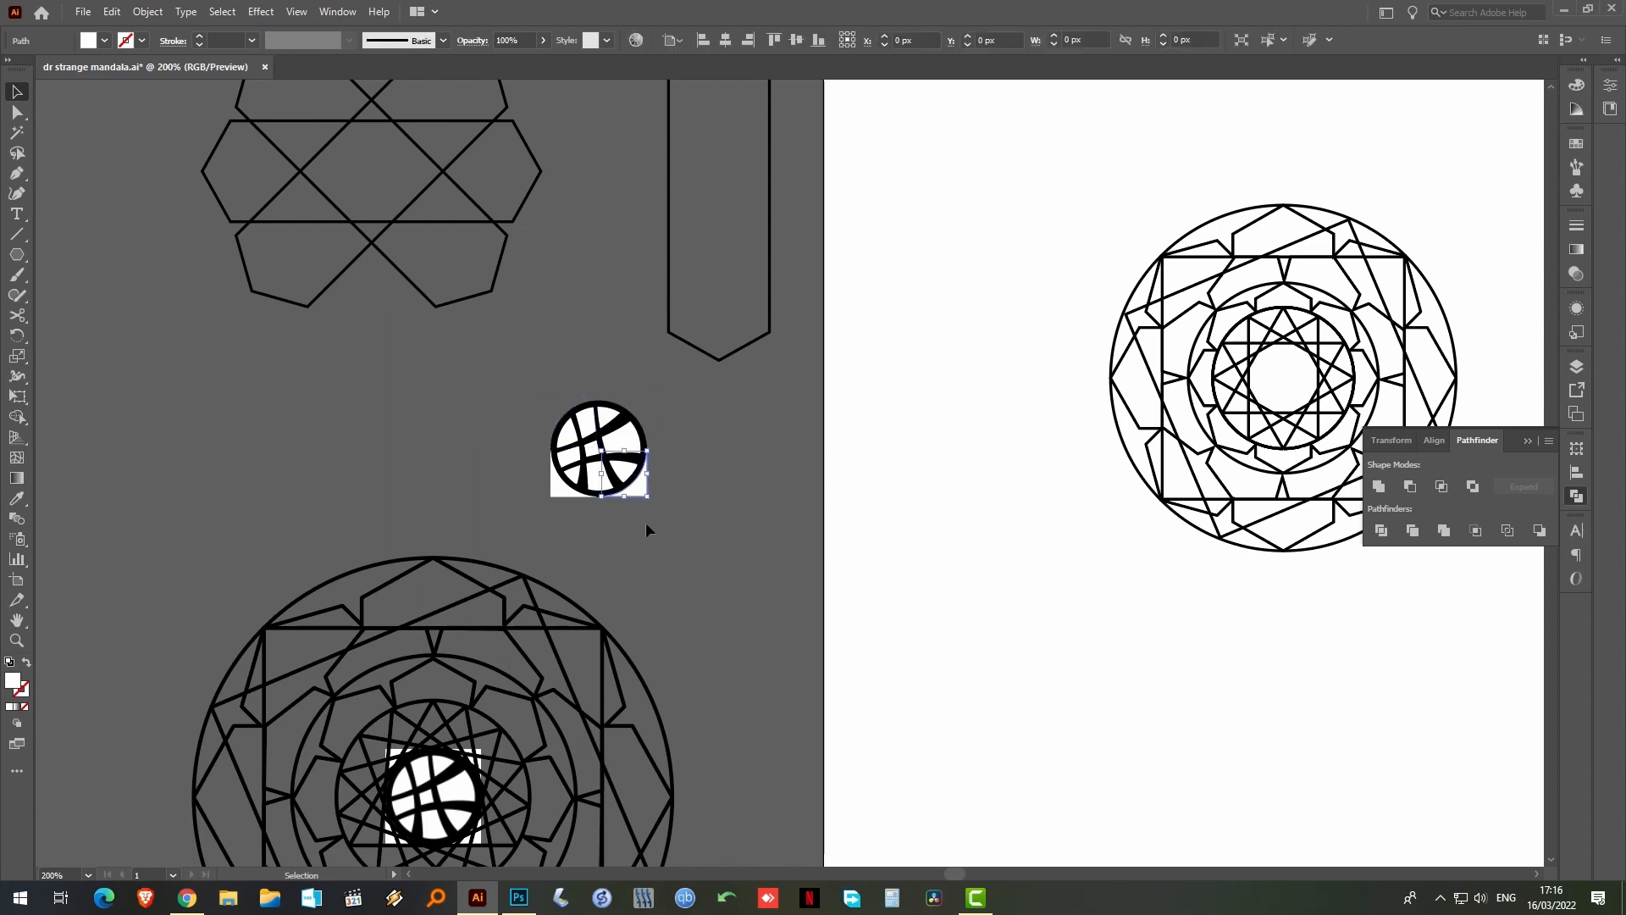
key("Delete")
left_click(561, 492)
key("Delete")
Delete the white pieces inside the traced emblem, keeping only its black shape
left_click(596, 476)
key("Delete")
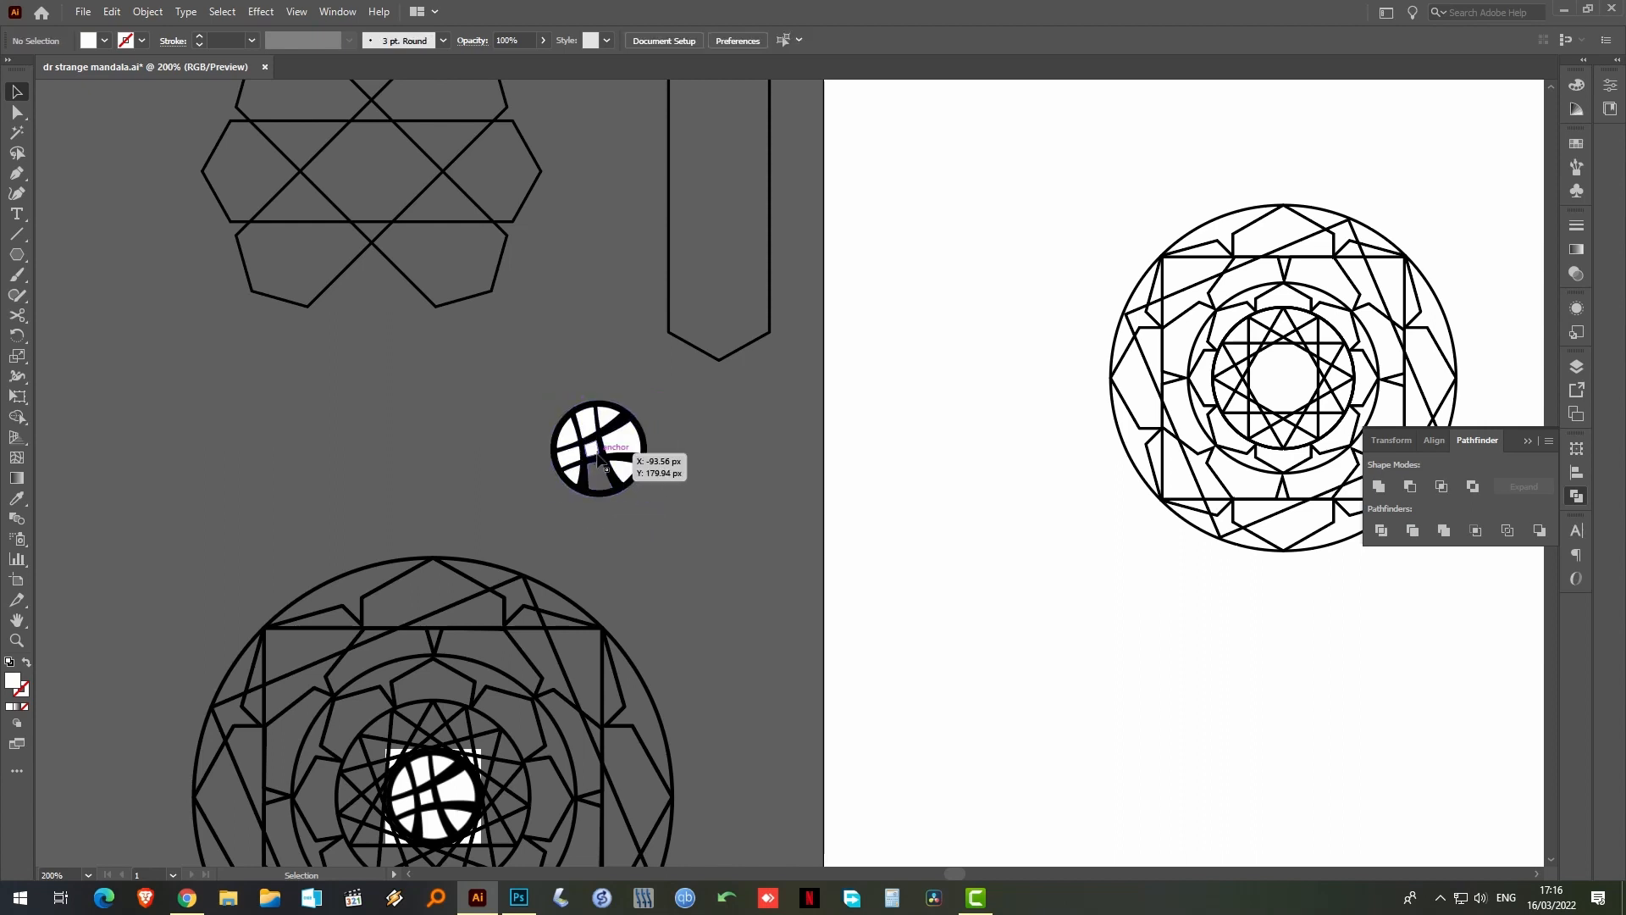
left_click(617, 438)
key("Delete")
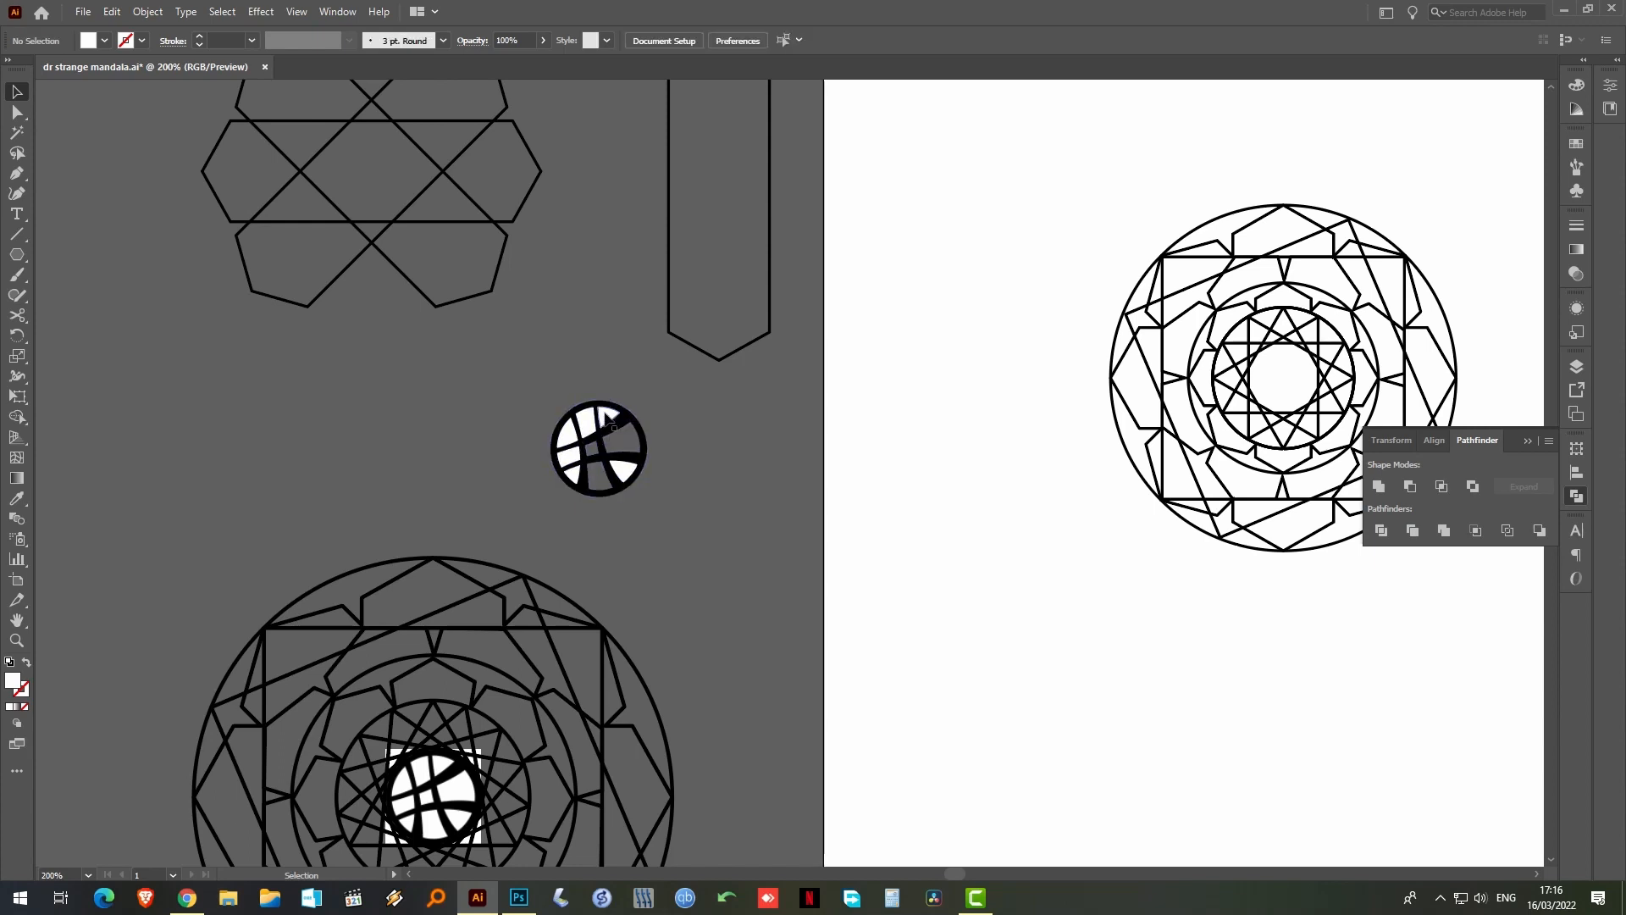
left_click(602, 414)
key("Delete")
left_click(582, 423)
key("Delete")
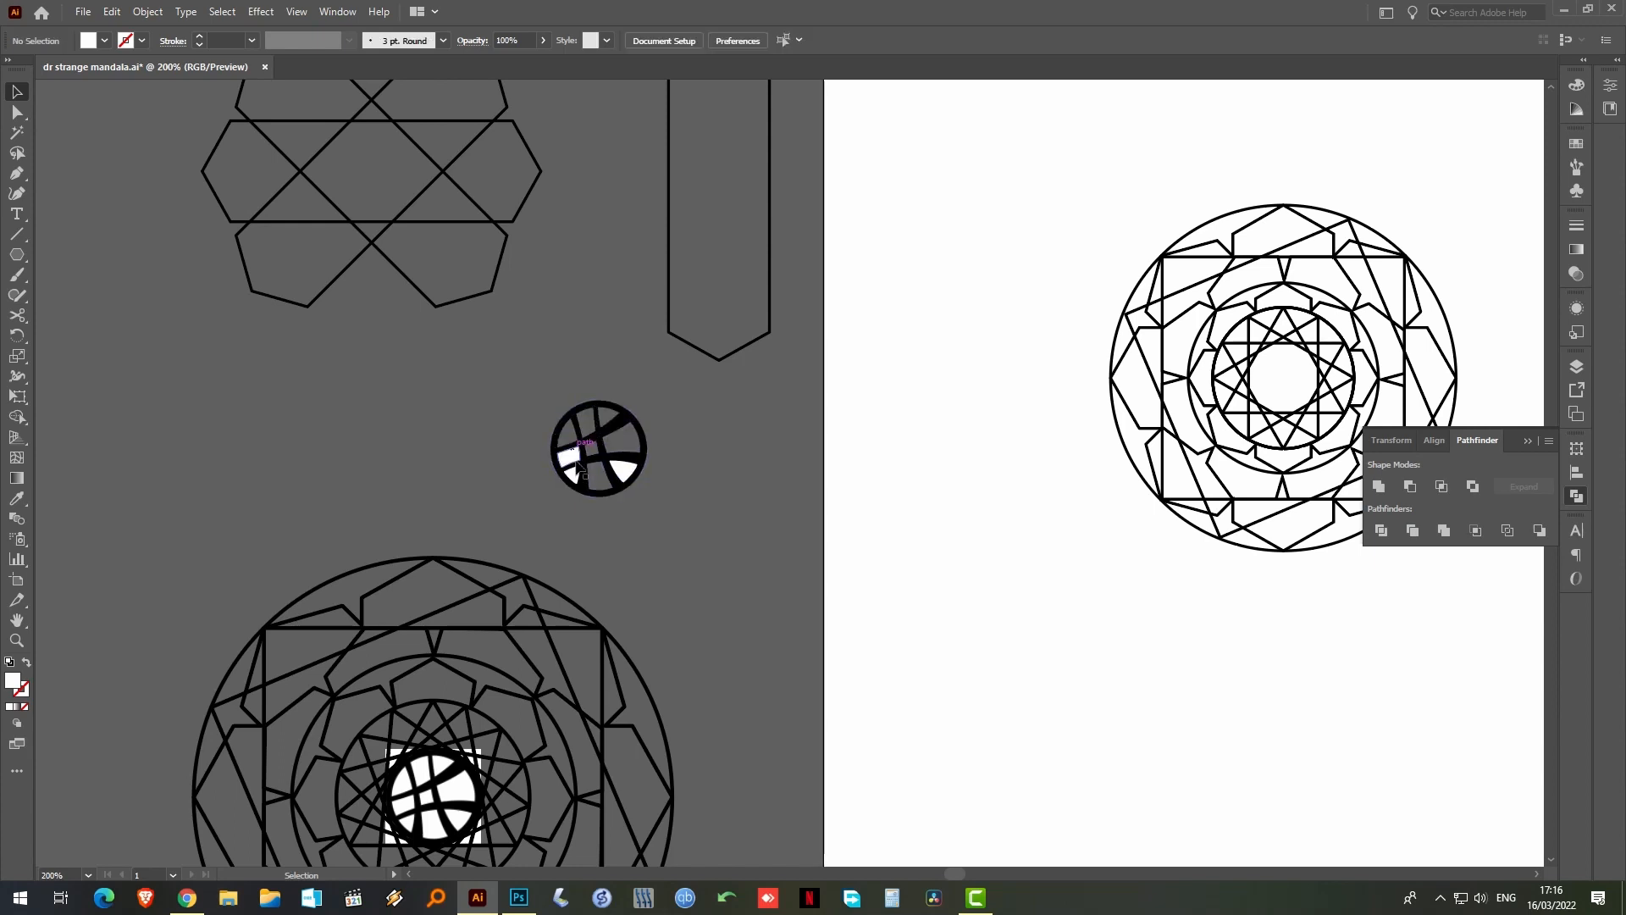
left_click(625, 470)
key("Delete")
Move the black emblem from the canvas onto the centre of the mandala on the artboard
left_click_drag(484, 492, 486, 507)
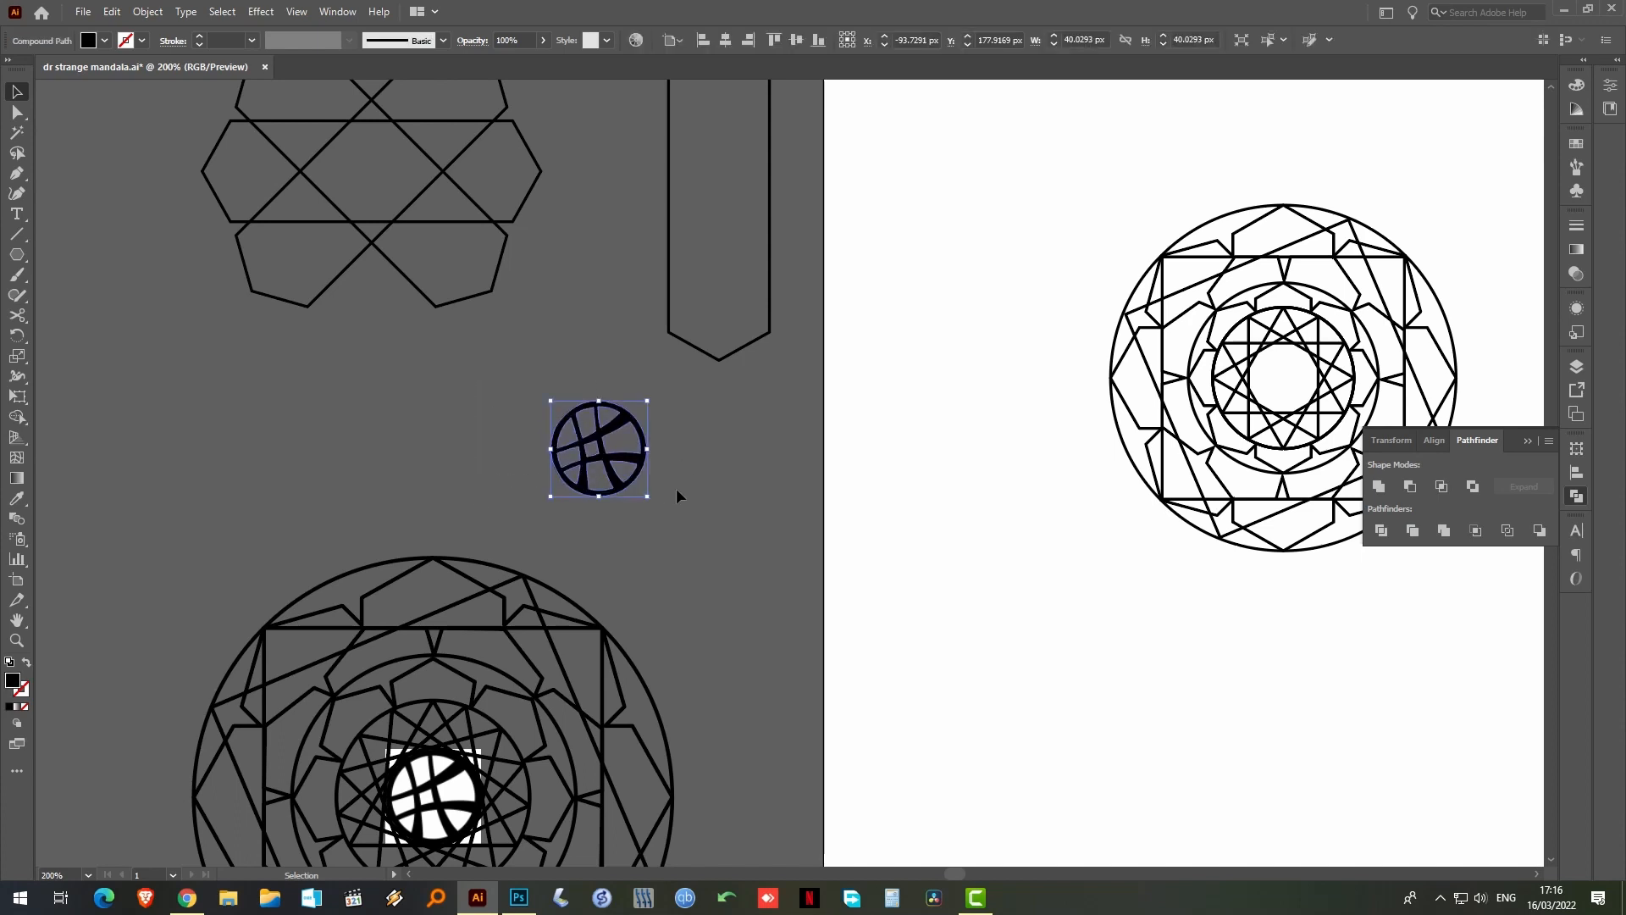
left_click_drag(625, 465, 1226, 592)
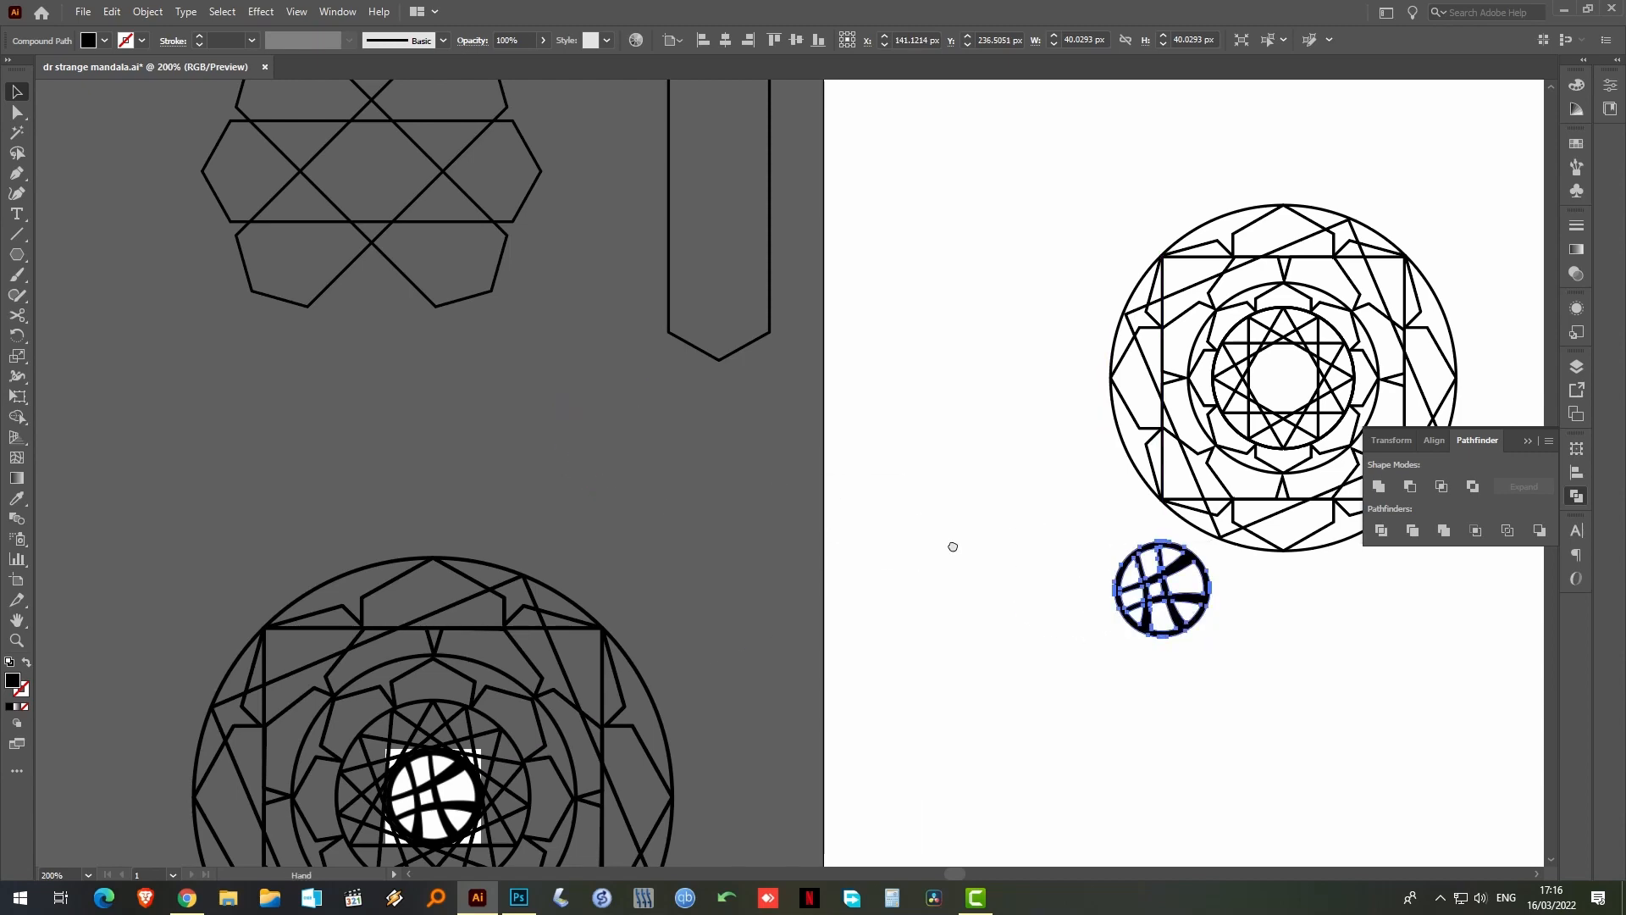
left_click_drag(951, 545, 674, 569)
left_click_drag(889, 586, 1021, 395)
key("z")
left_click_drag(906, 304, 1016, 309)
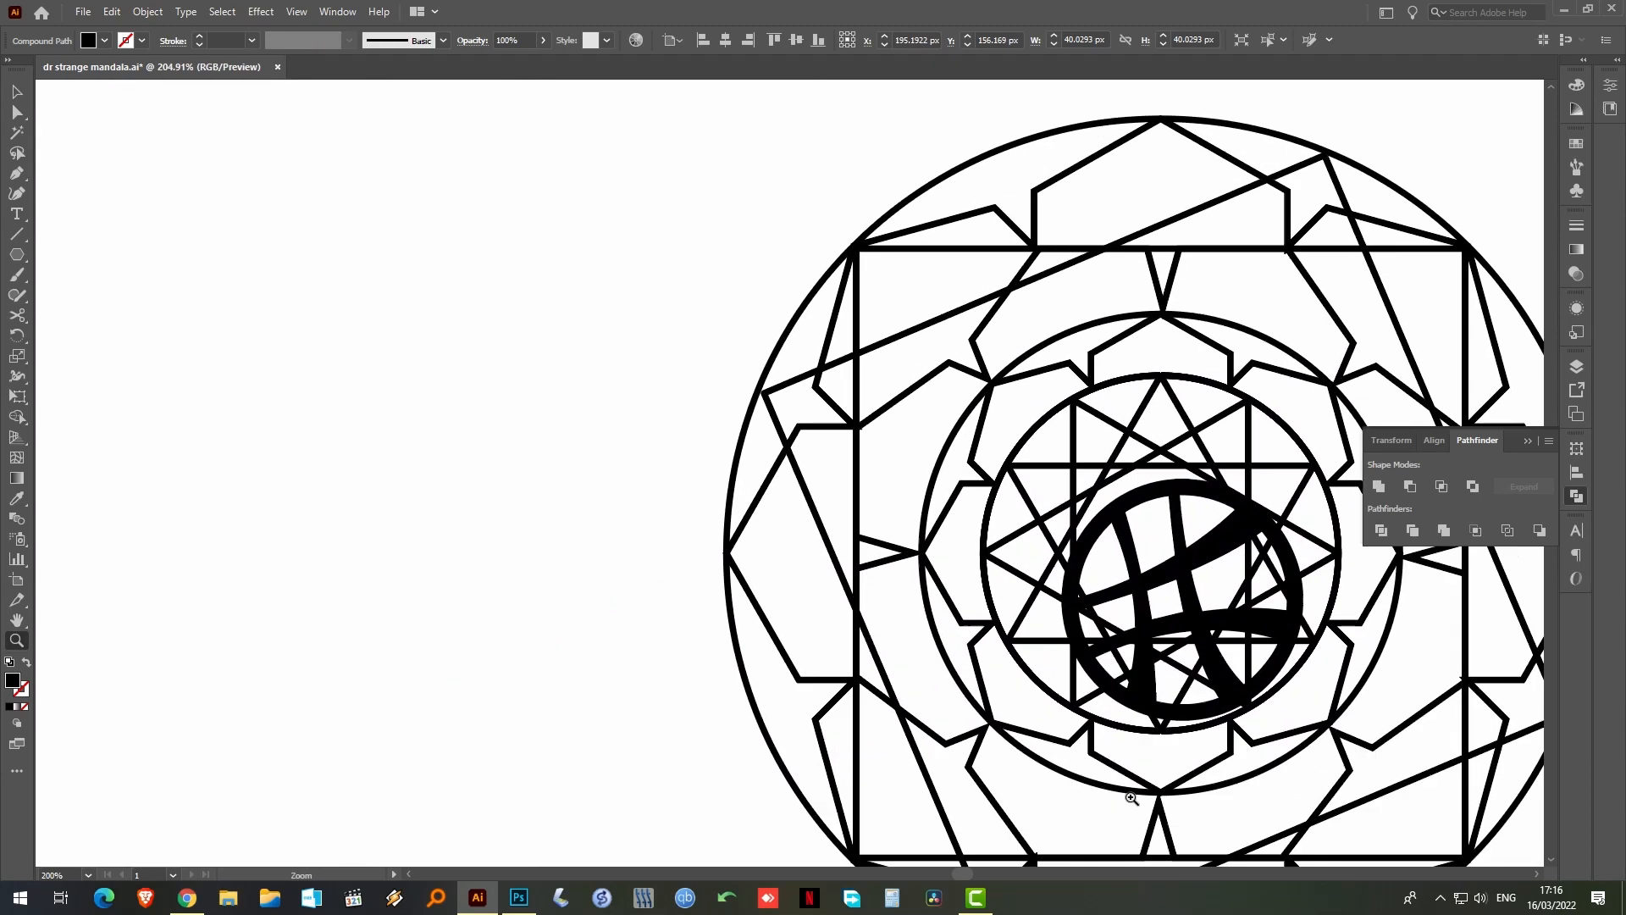
Scale the emblem proportionally to about 29 px wide and fit it into the star ring's central opening
key("v")
left_click_drag(1227, 599, 1062, 575)
left_click_drag(1019, 697, 1019, 587, "shift")
left_click_drag(1007, 517, 993, 513)
left_click_drag(991, 574, 990, 619, "shift")
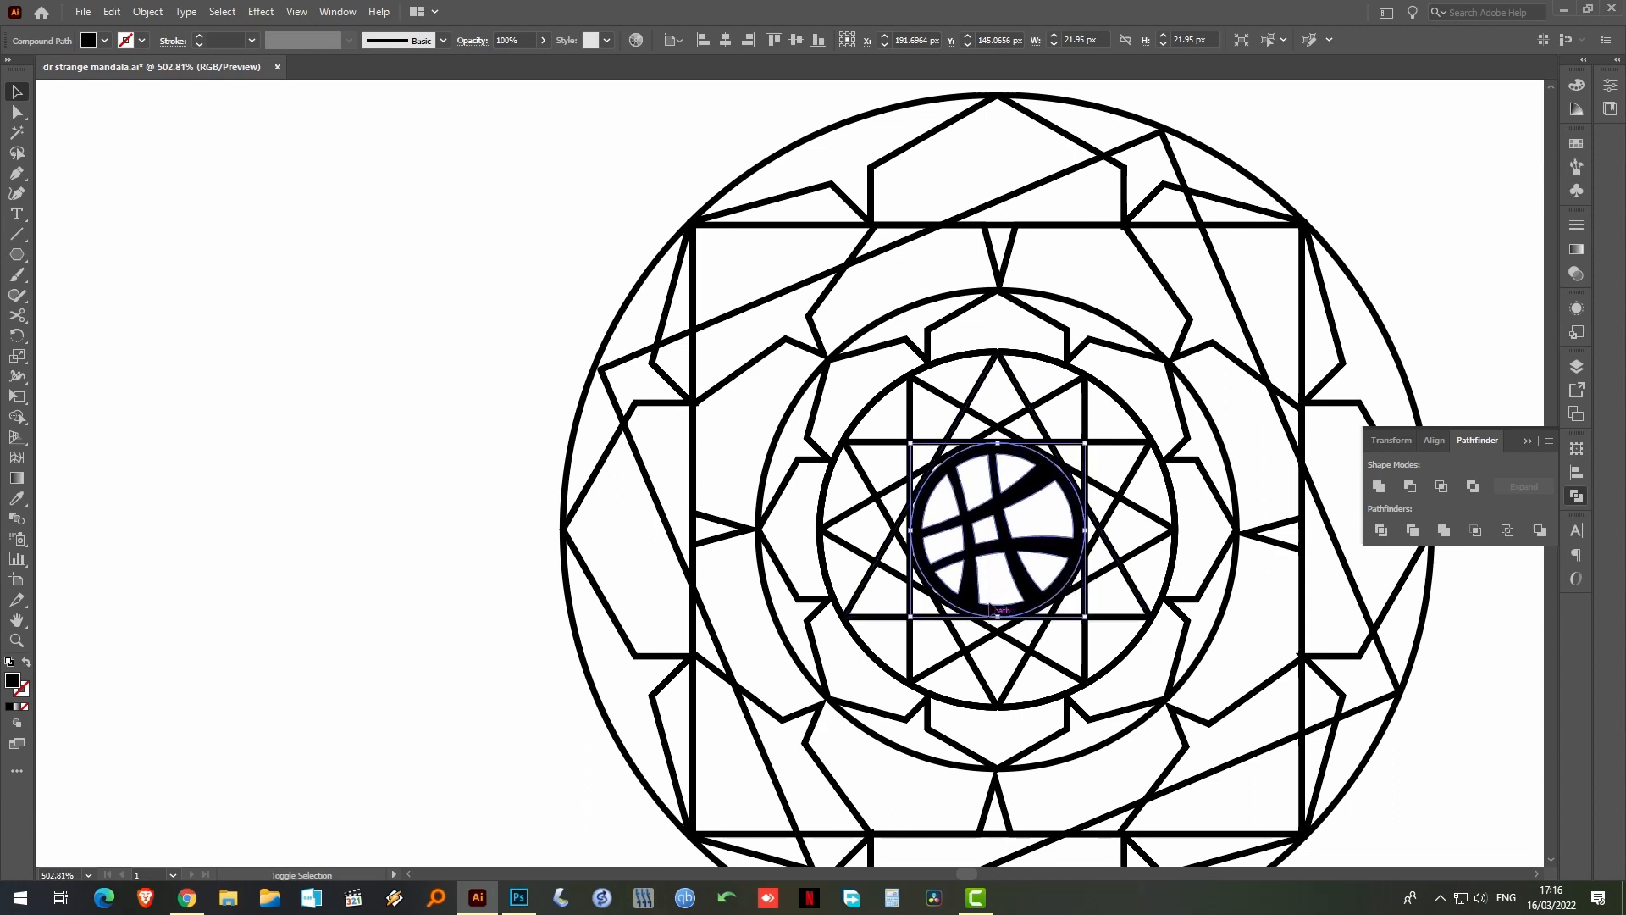
Scale the emblem uniformly to 101%
key("s")
key("Return")
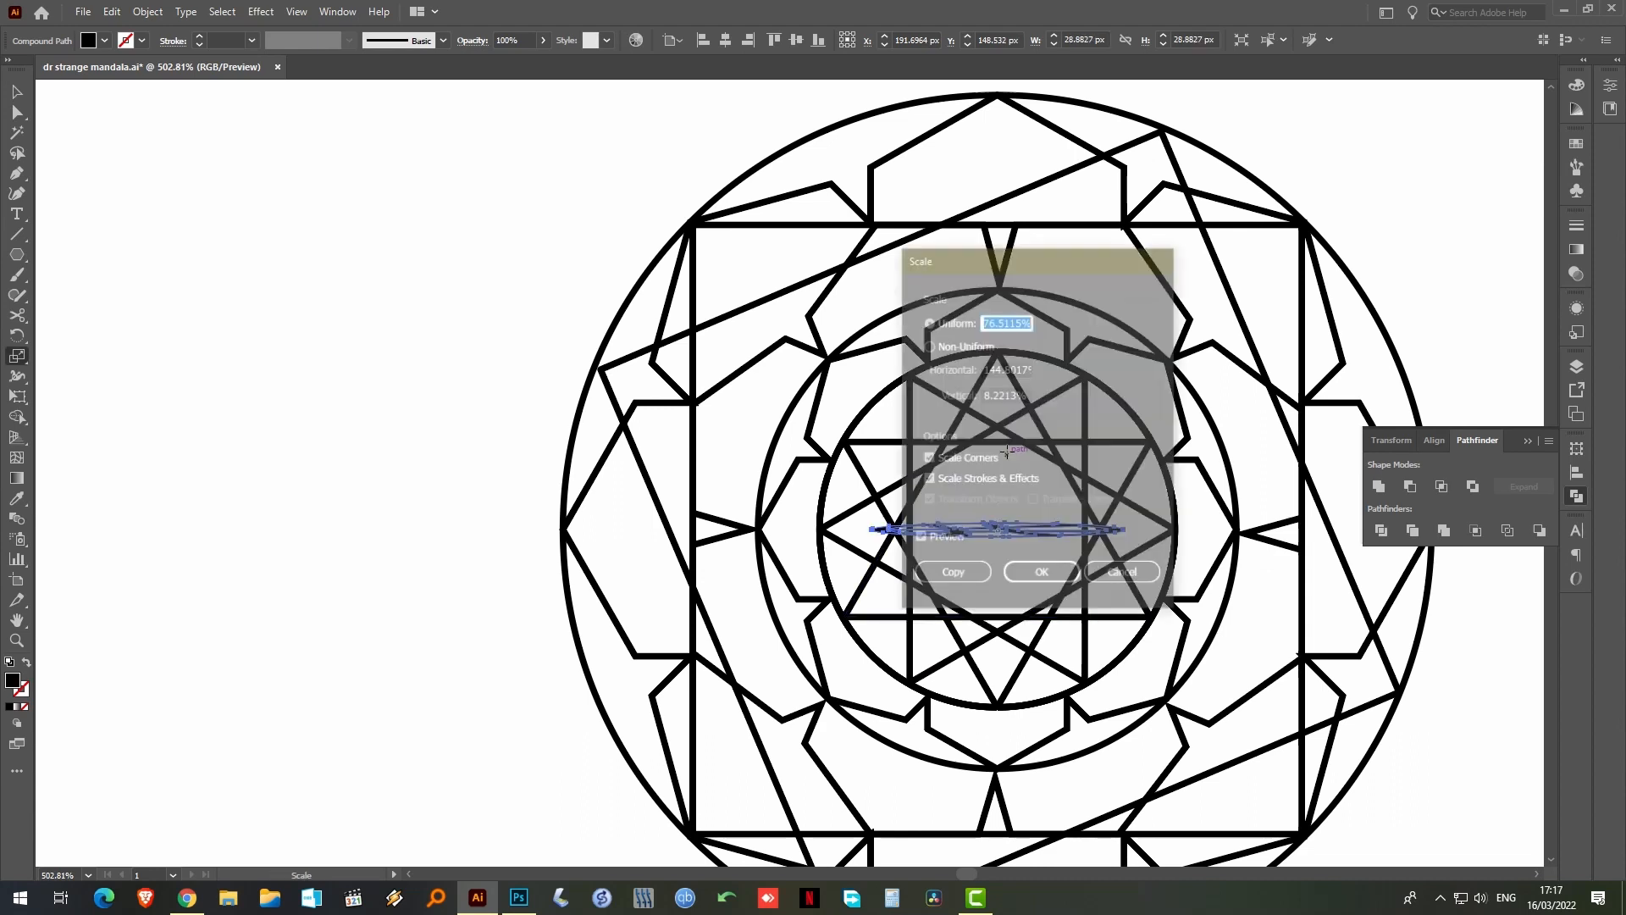
type("101")
key("Return")
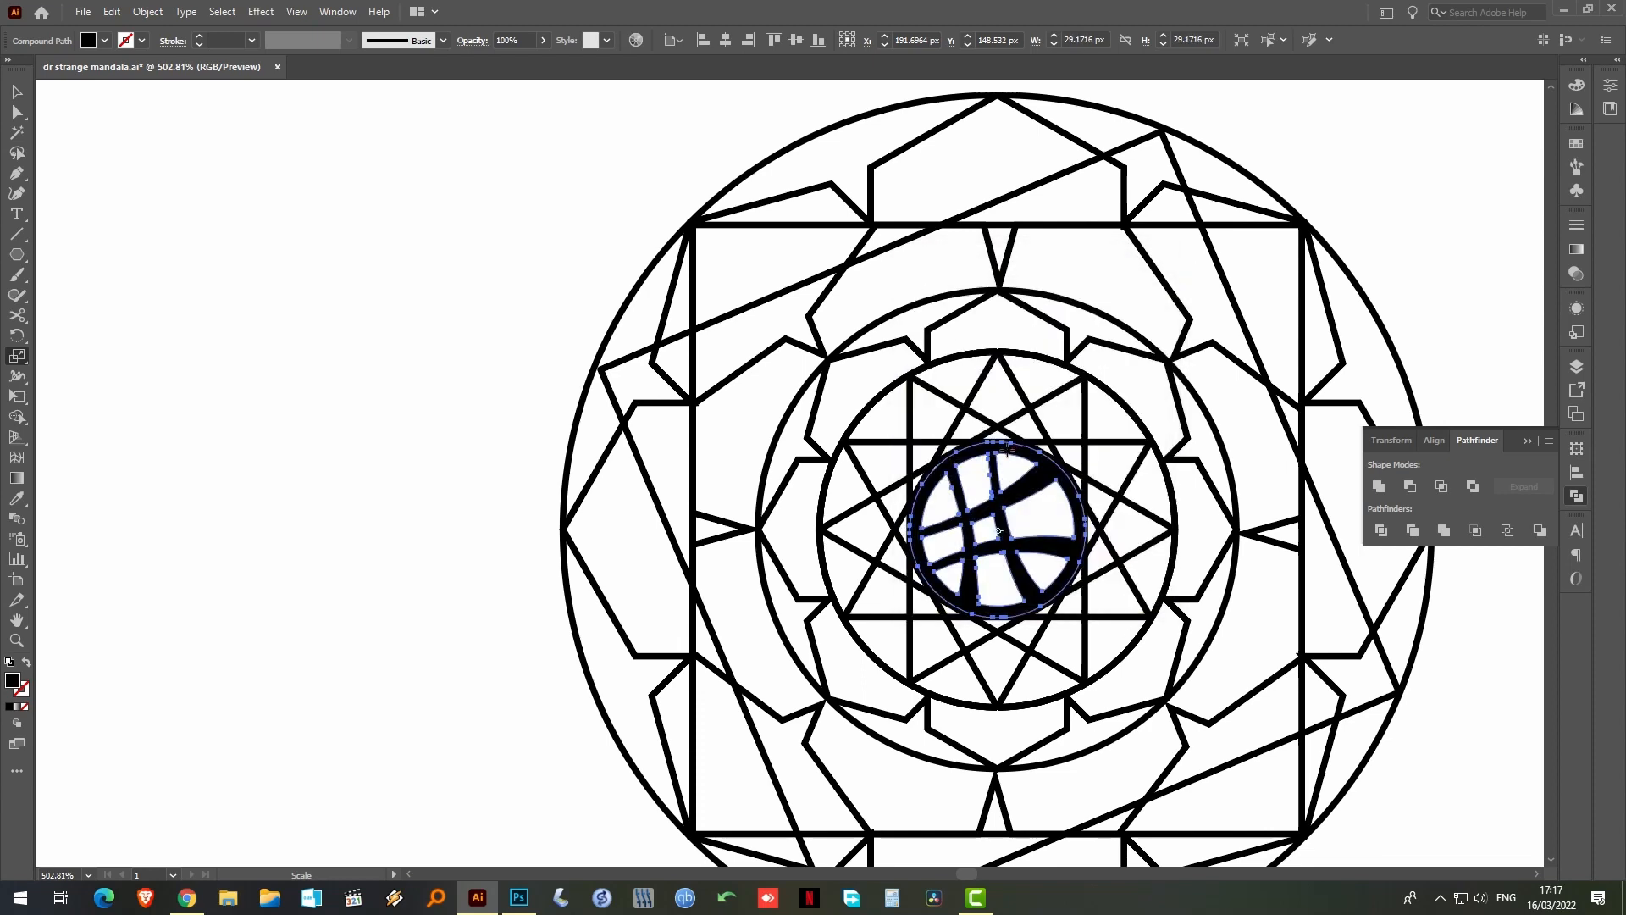
key("v")
left_click(474, 414)
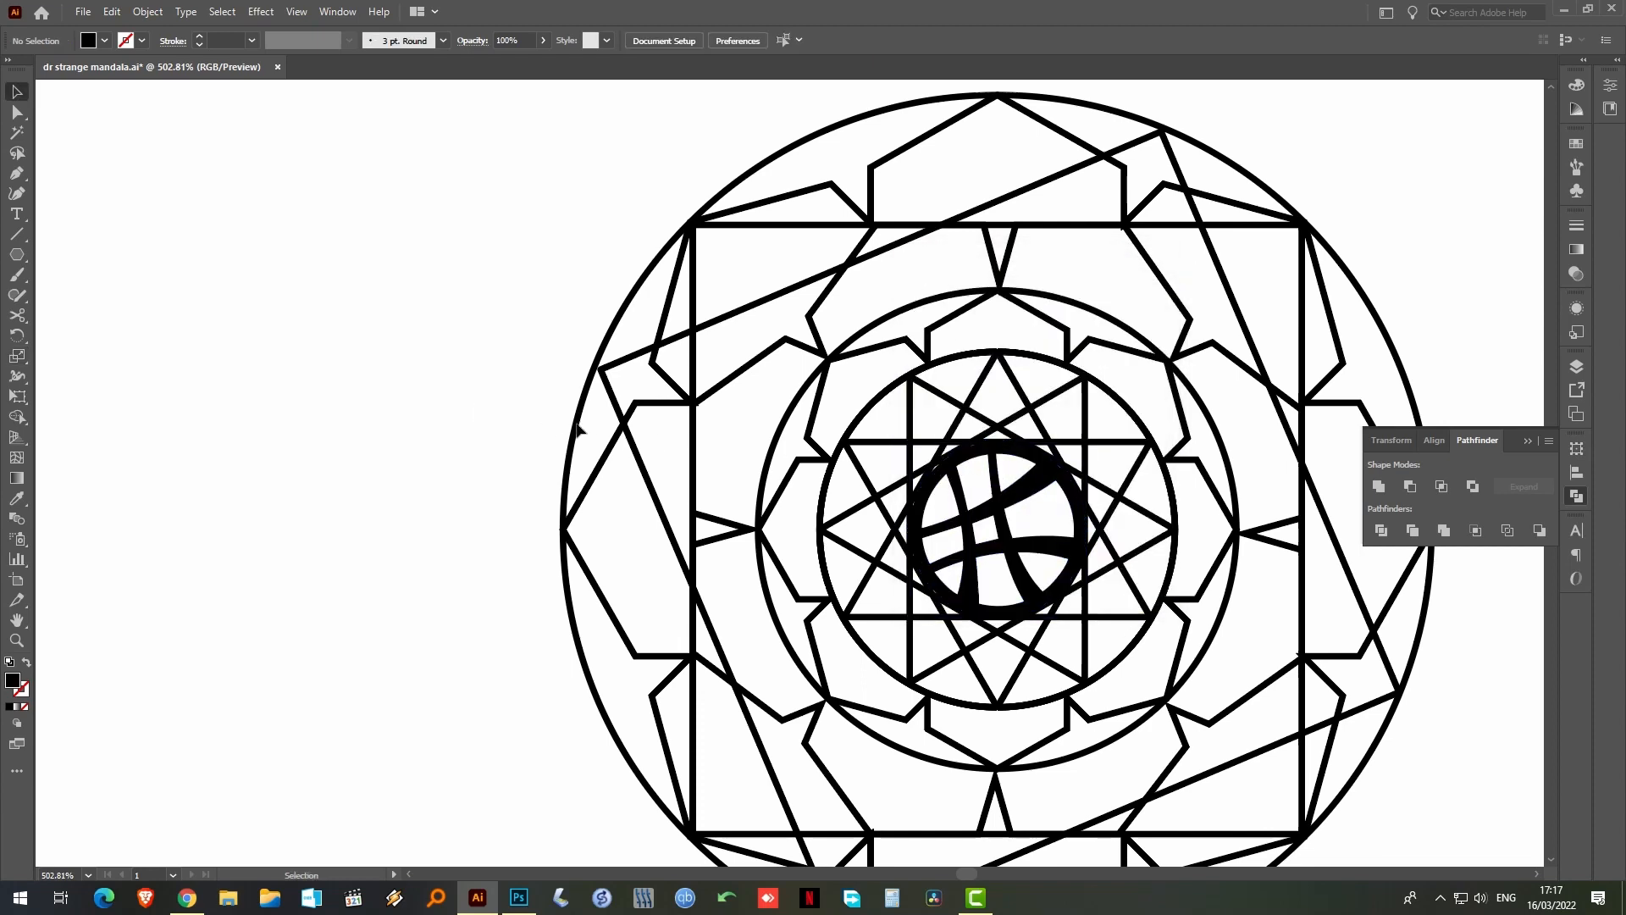
left_click(1027, 523)
key("s")
key("Return")
key("Return")
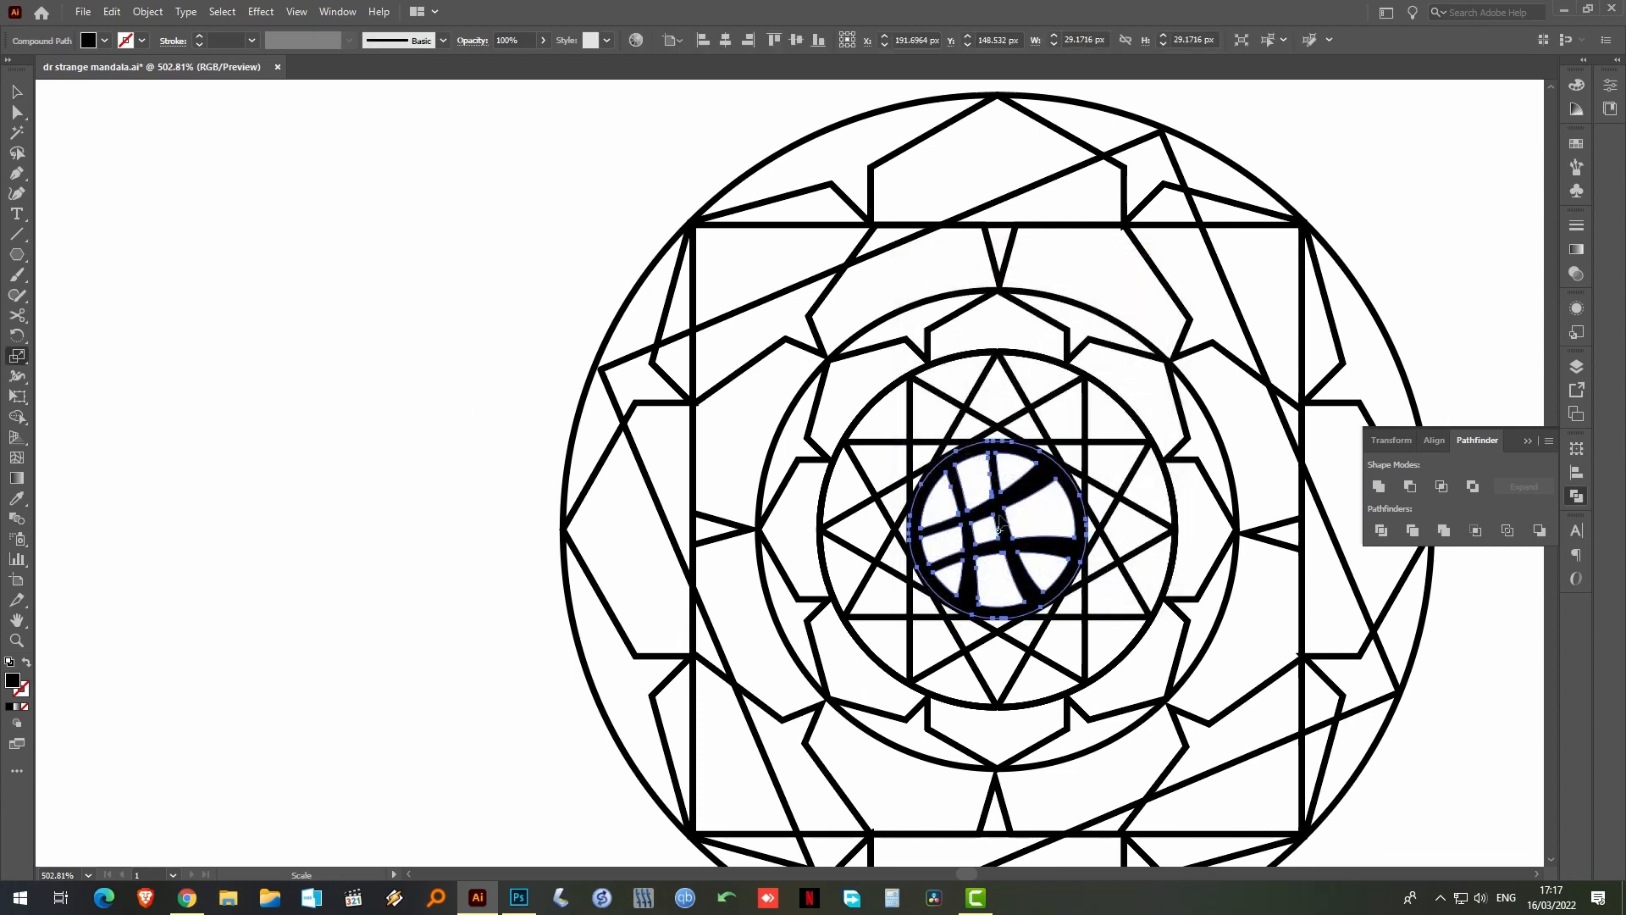
key("v")
left_click(497, 450)
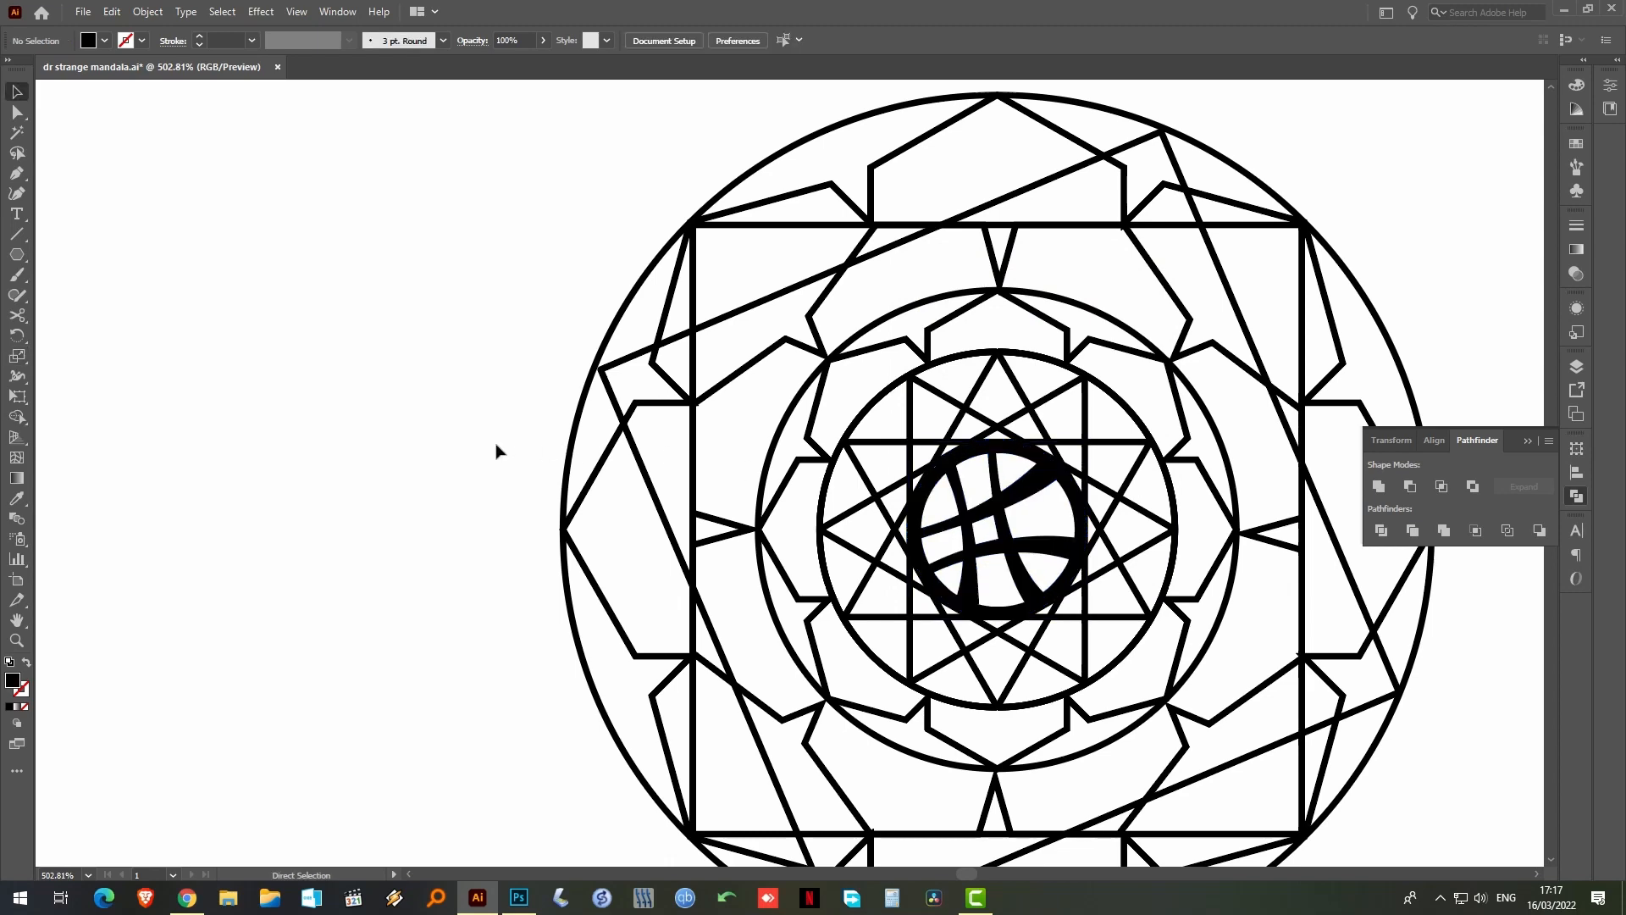
Align the emblem and all the mandala's nested rings to one another by their vertical centres
key("ctrl+minus")
key("ctrl+minus")
key("ctrl+minus")
left_click_drag(677, 310, 1135, 779)
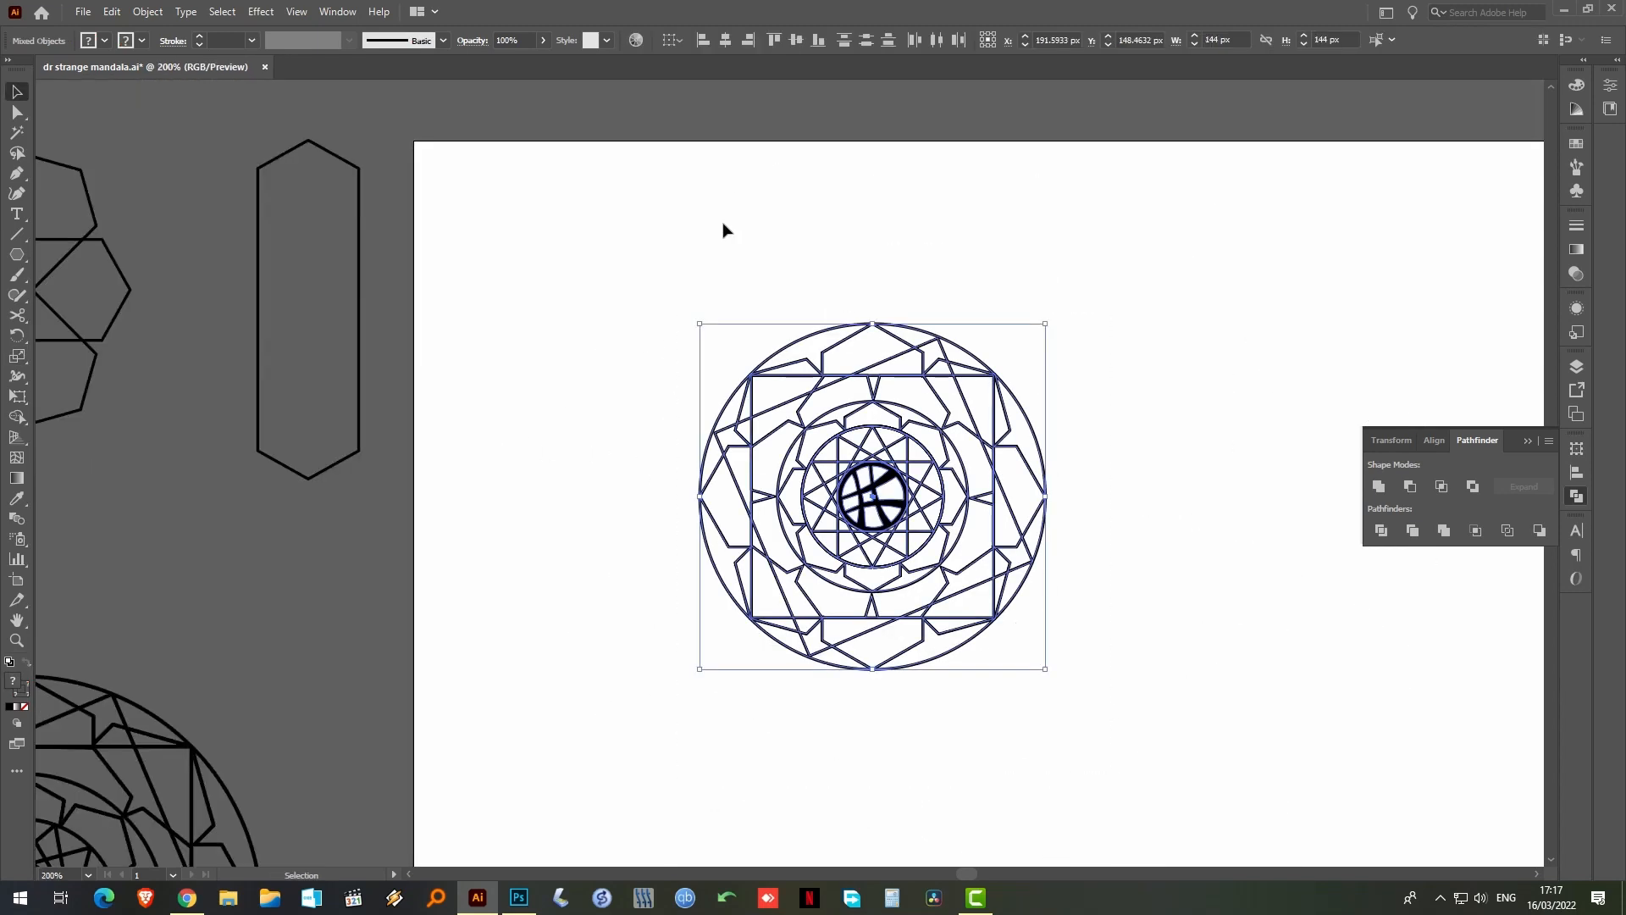
left_click(797, 40)
left_click(1160, 381)
Move the complete mandala with its emblem up, closer beneath the orange reference image on the artboard
left_click_drag(1147, 432, 1198, 381)
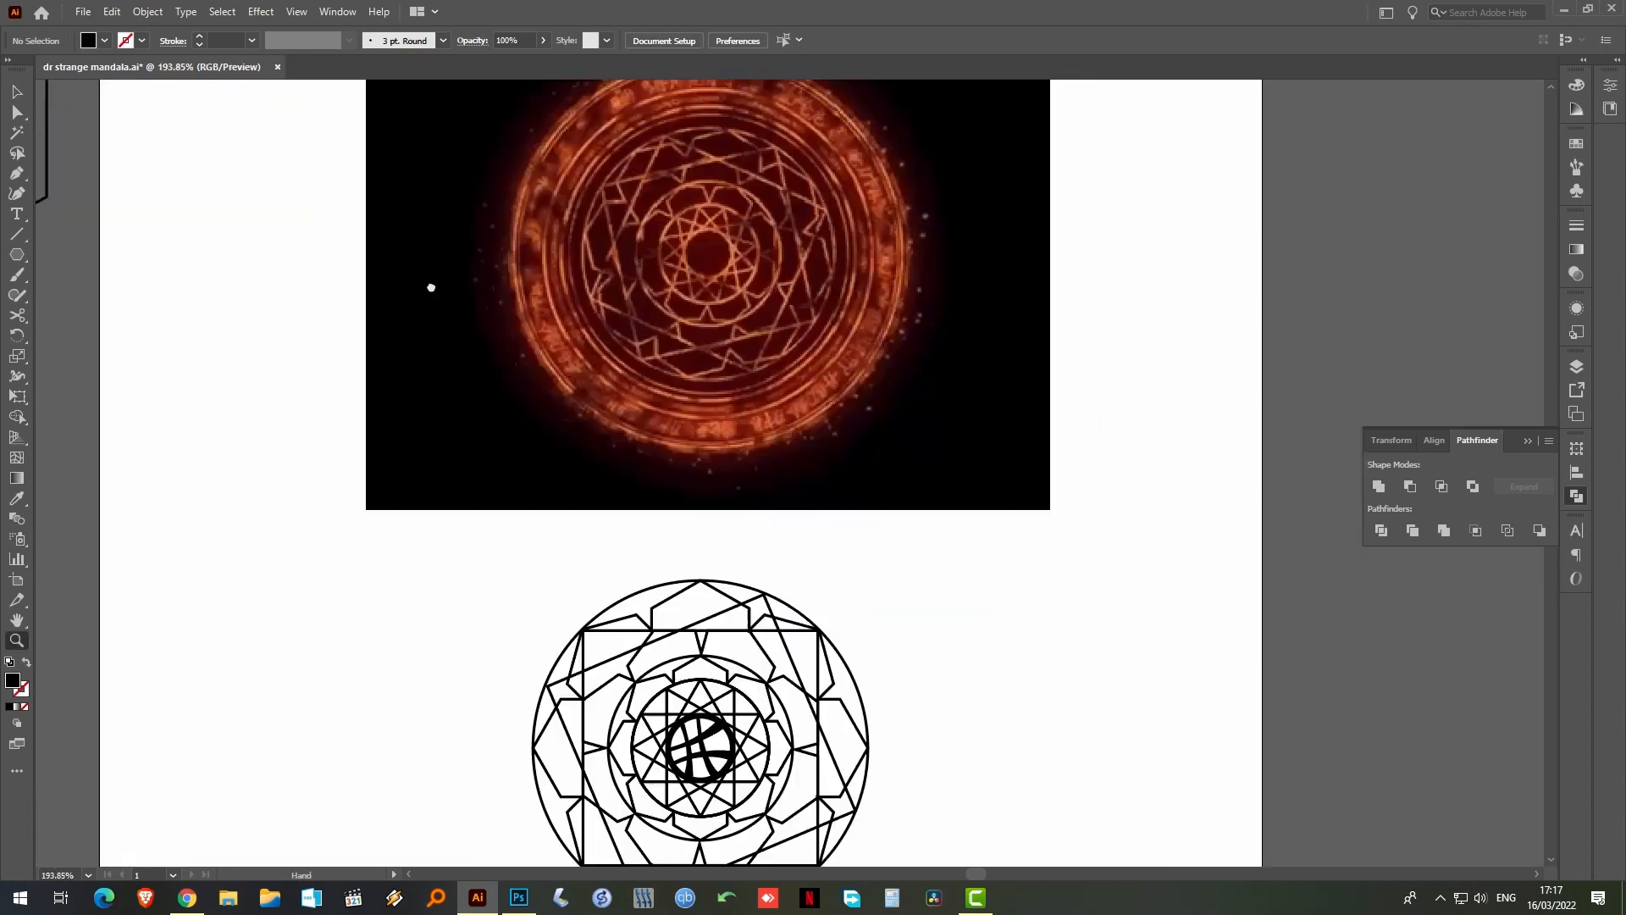
left_click_drag(431, 288, 435, 373)
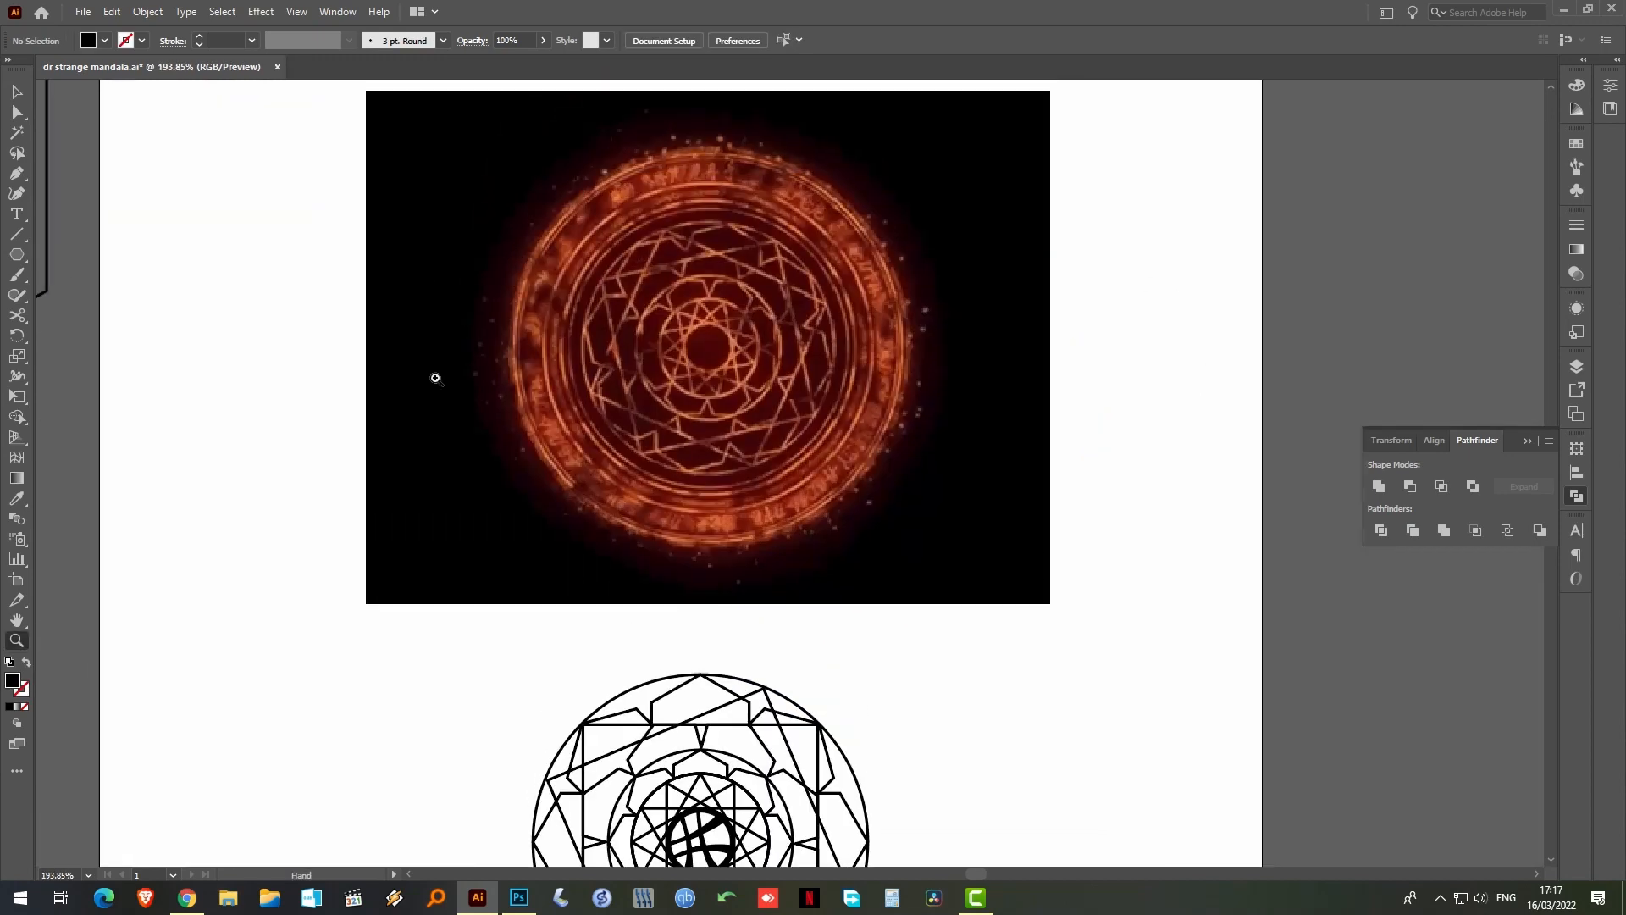
key("ctrl+minus")
key("v")
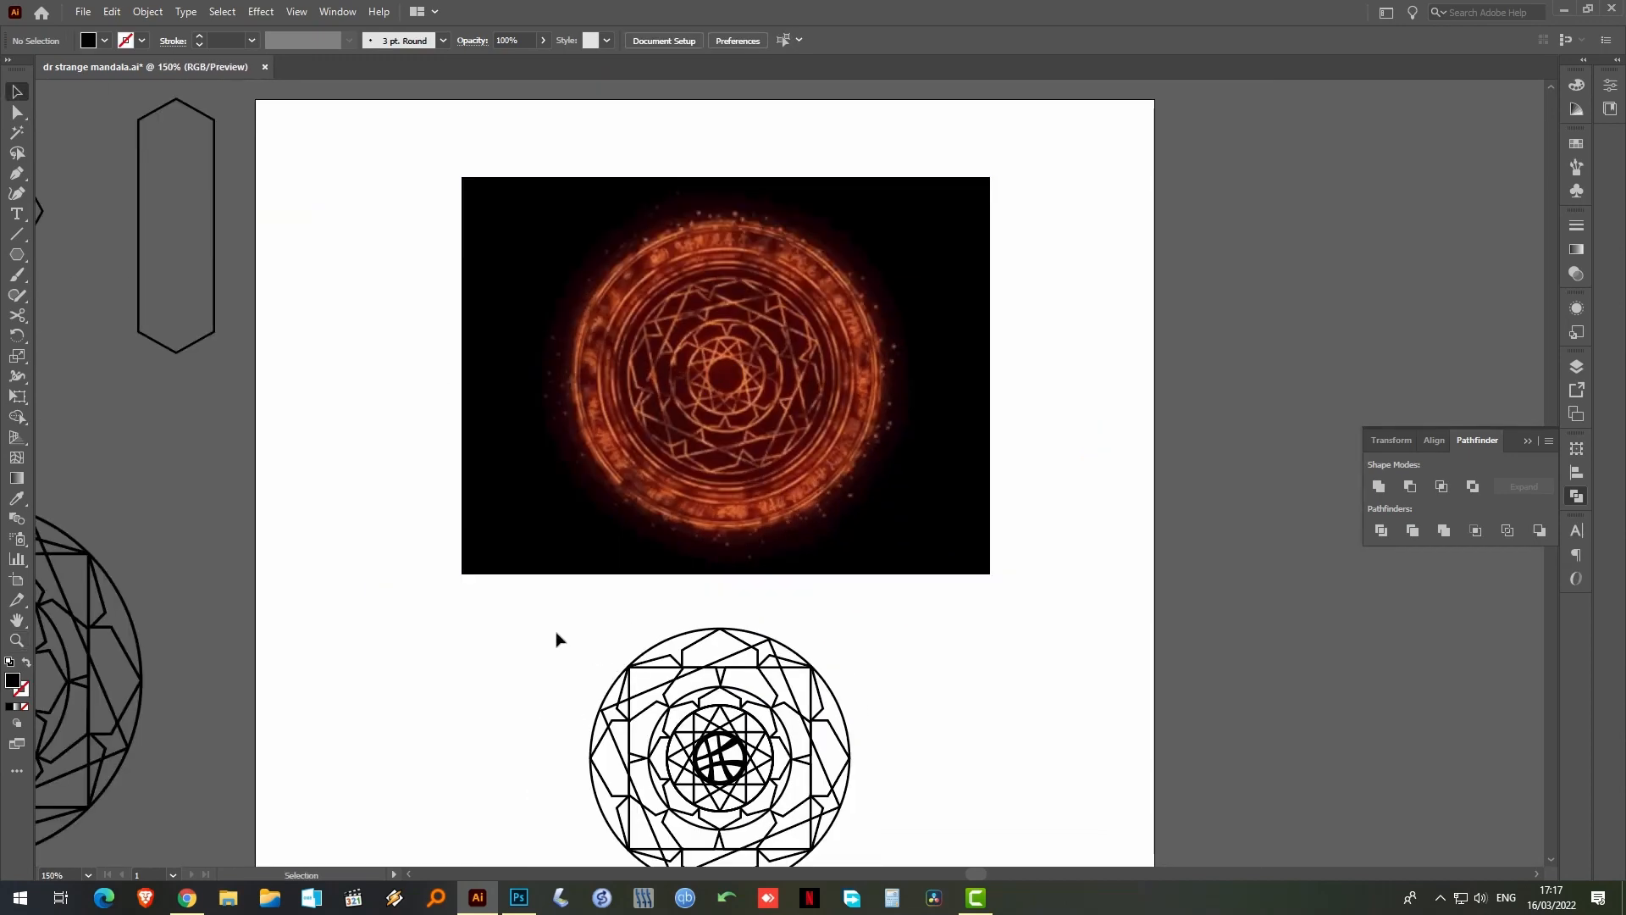
left_click_drag(556, 637, 907, 846)
left_click_drag(772, 690, 771, 655)
left_click_drag(970, 625, 978, 661)
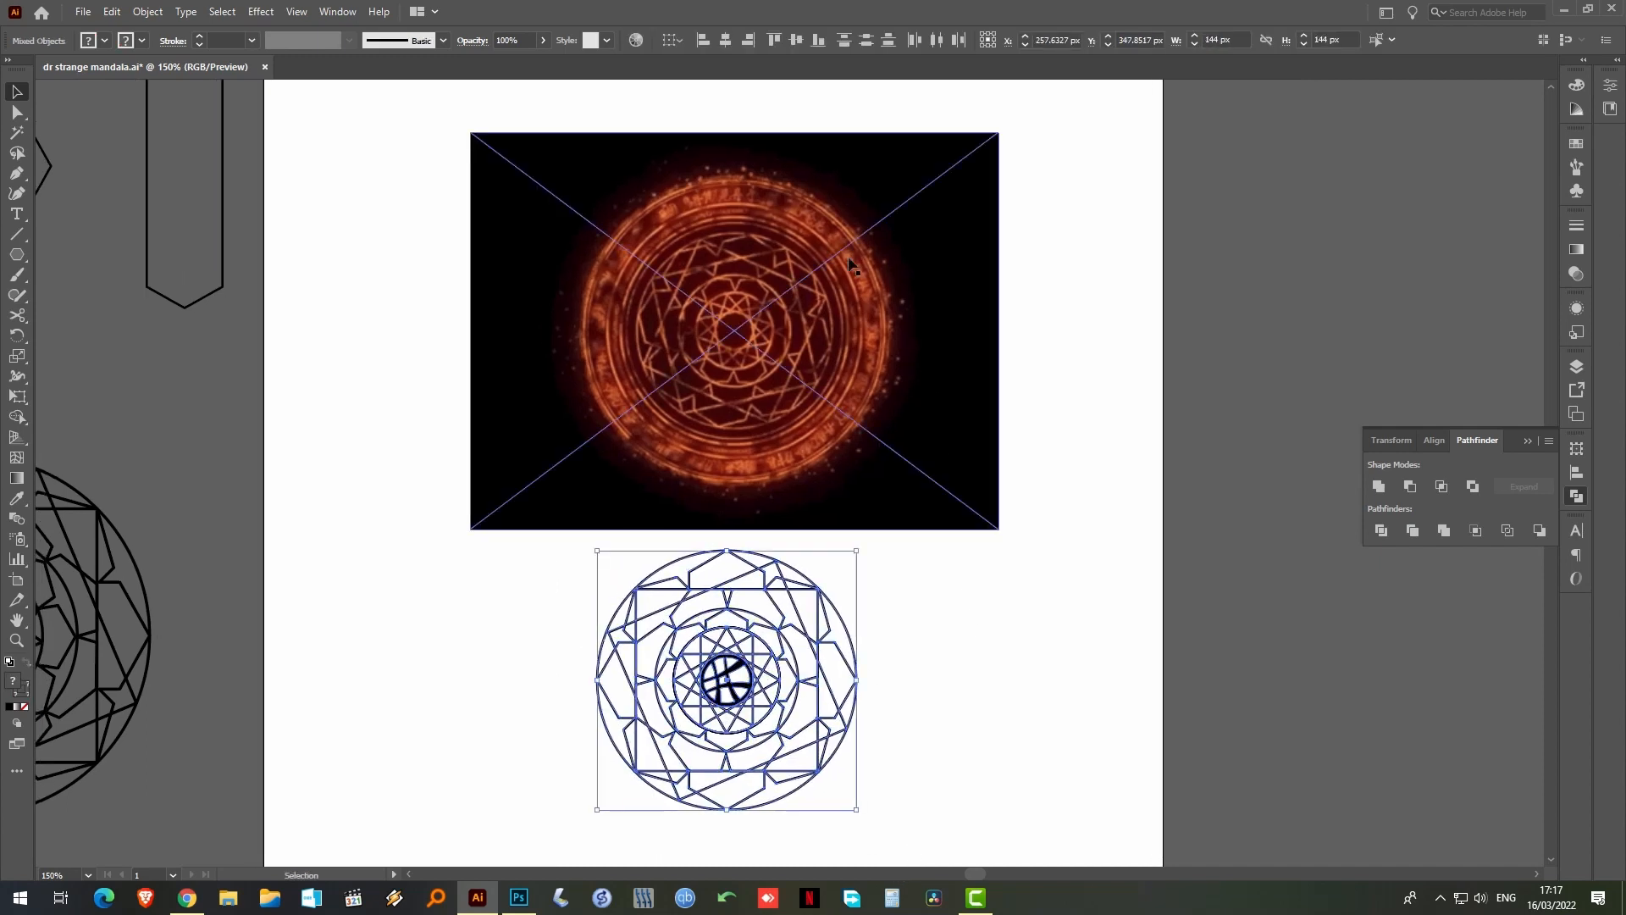
left_click(1084, 613)
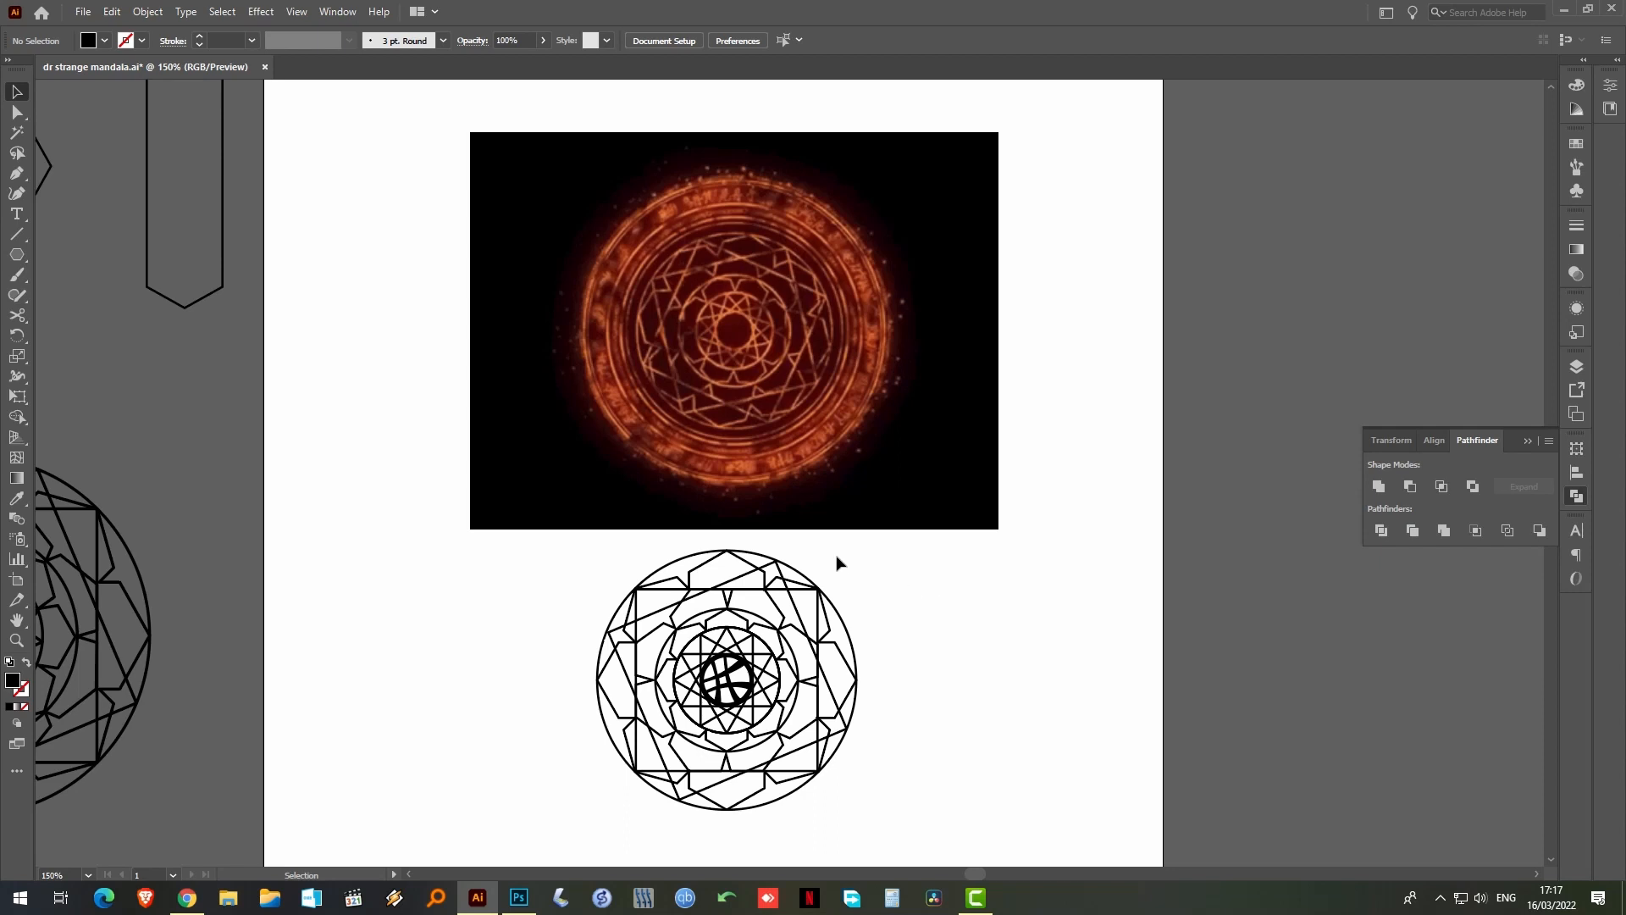
left_click_drag(836, 558, 574, 798)
left_click(511, 675)
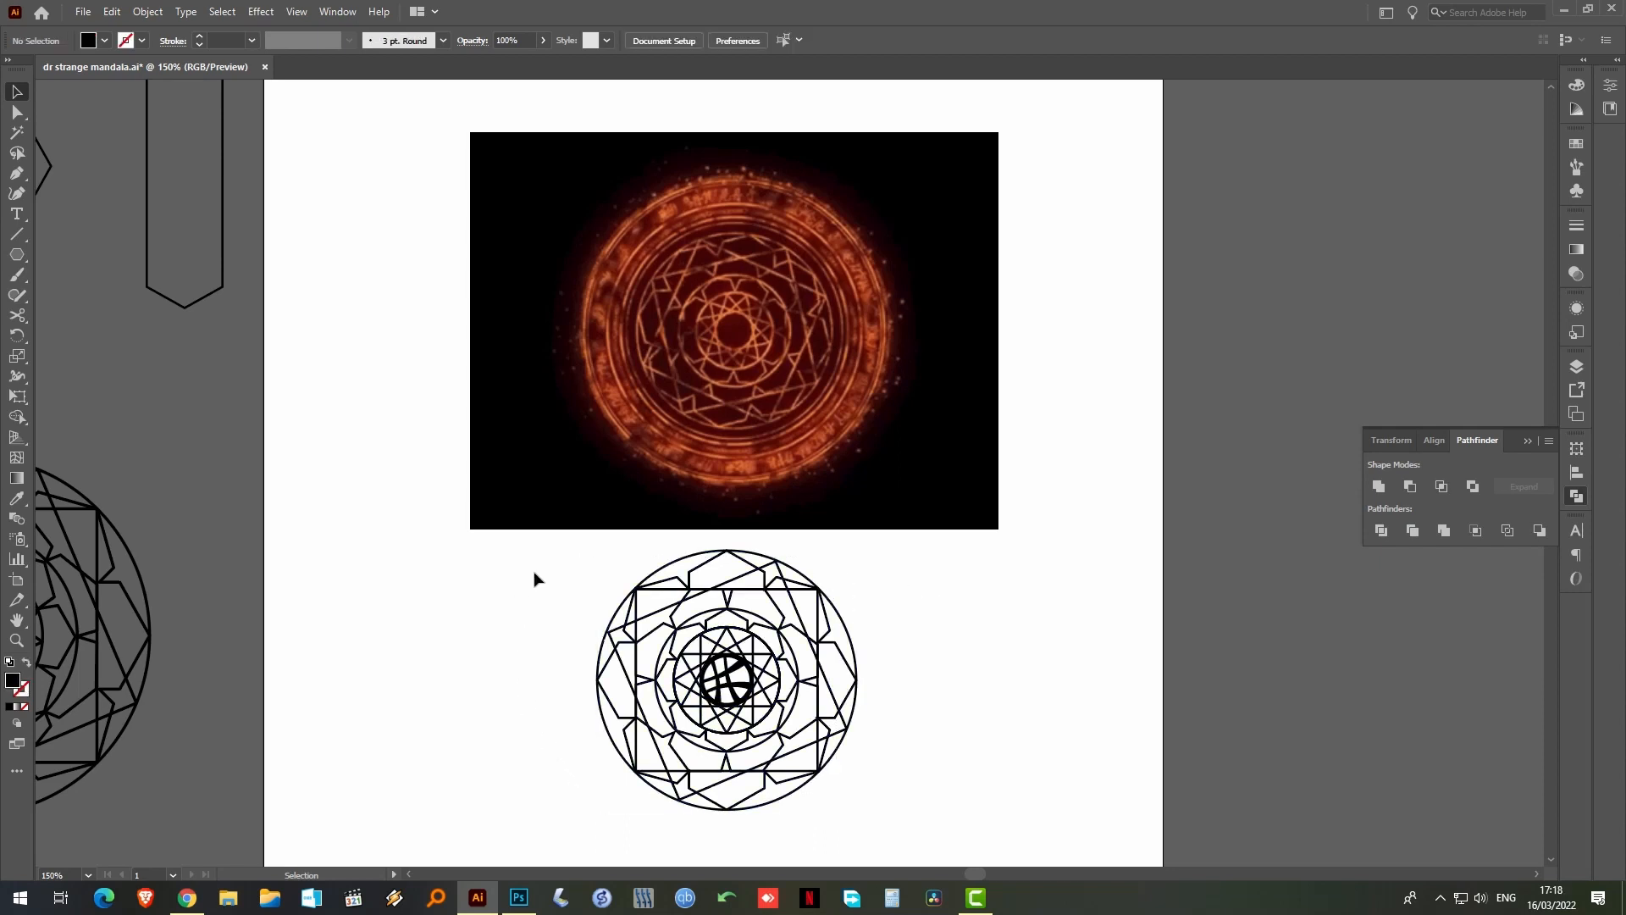